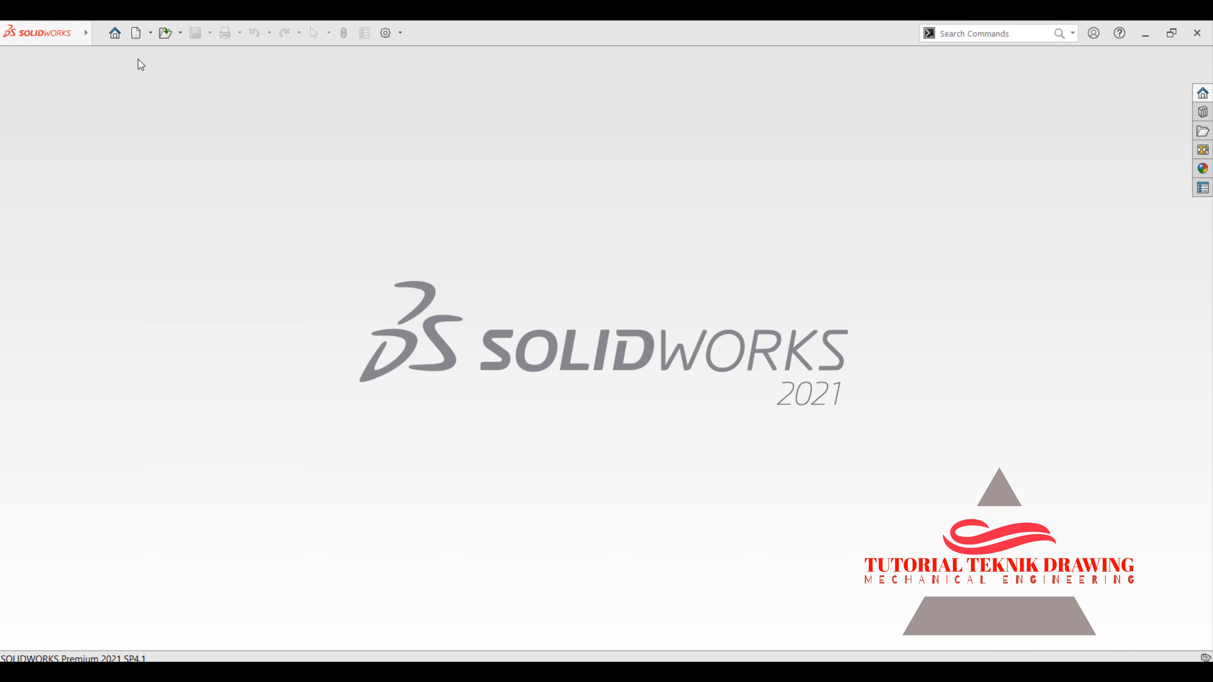
# - Create a new part document with a blank template
pyautogui.click(115, 35)
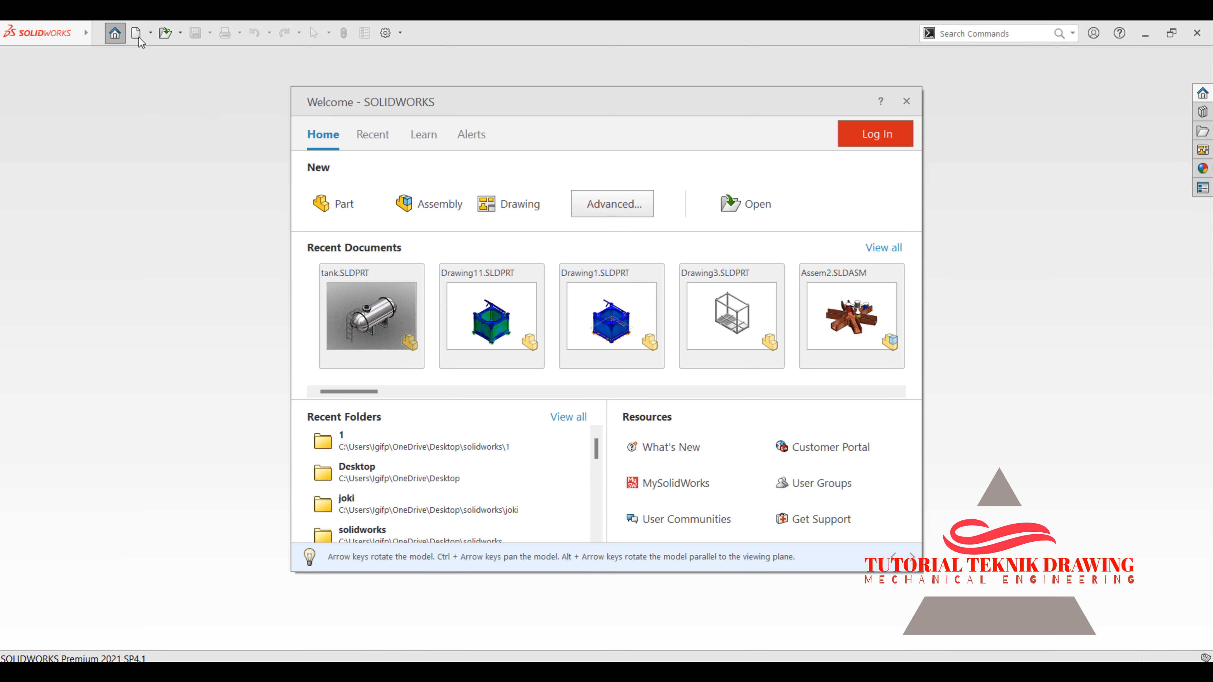
pyautogui.click(337, 204)
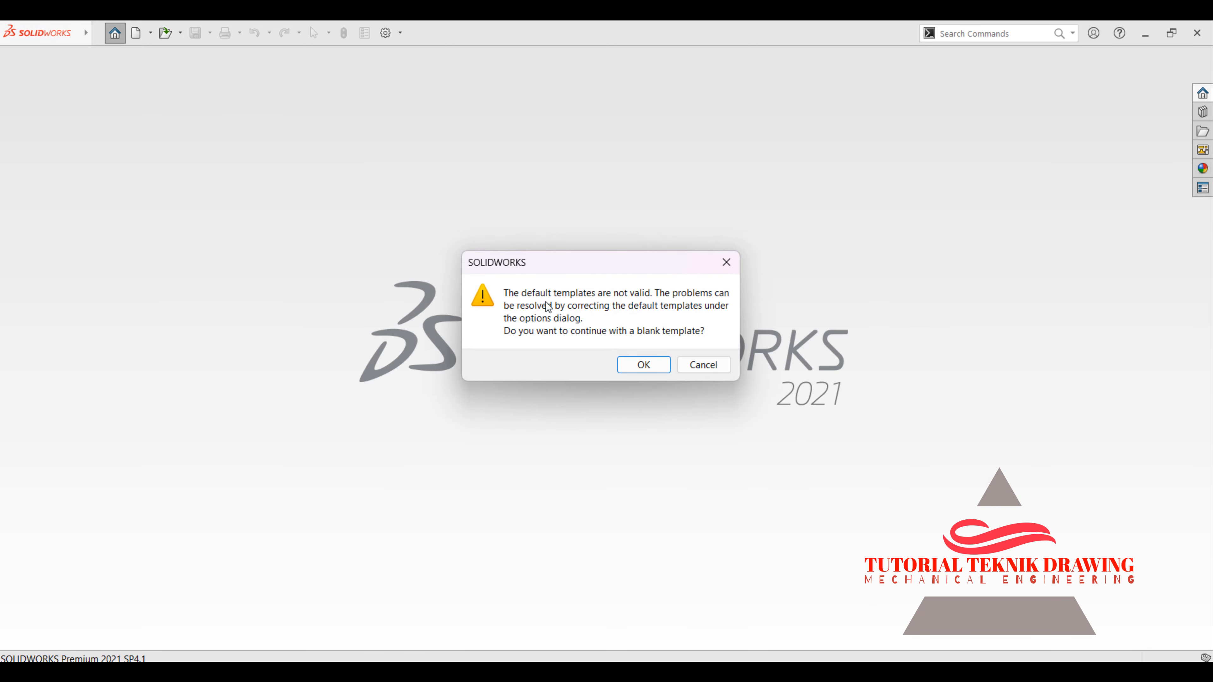
pyautogui.click(640, 369)
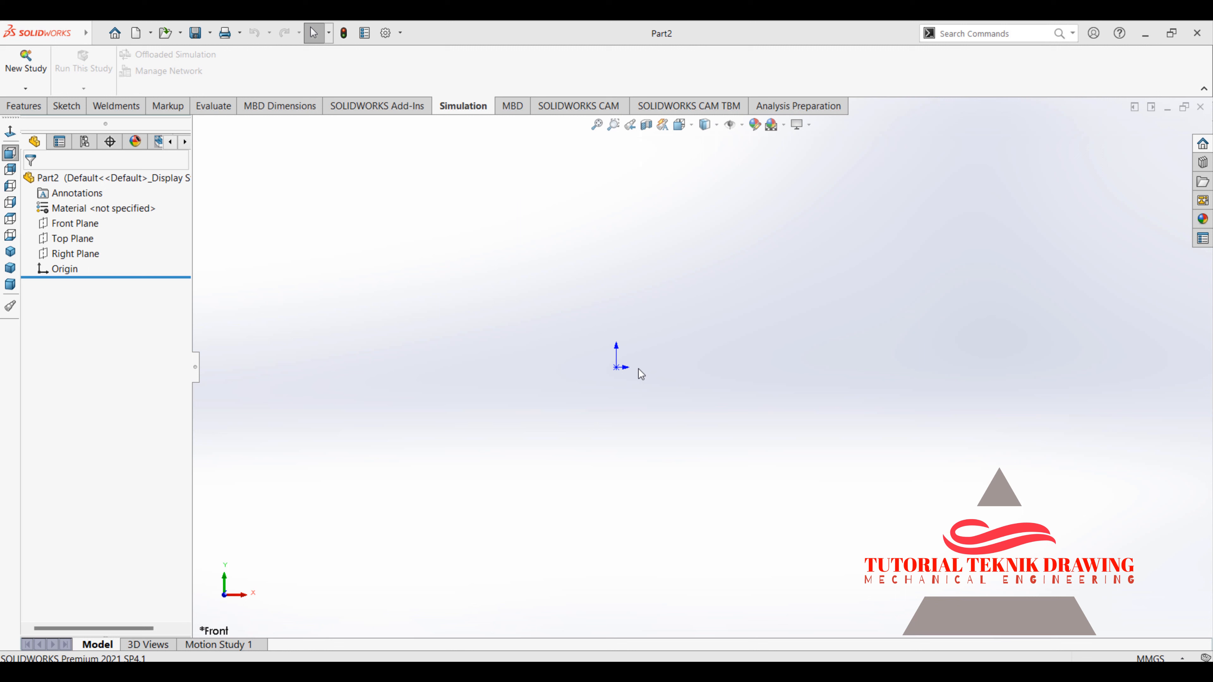
pyautogui.click(10, 284)
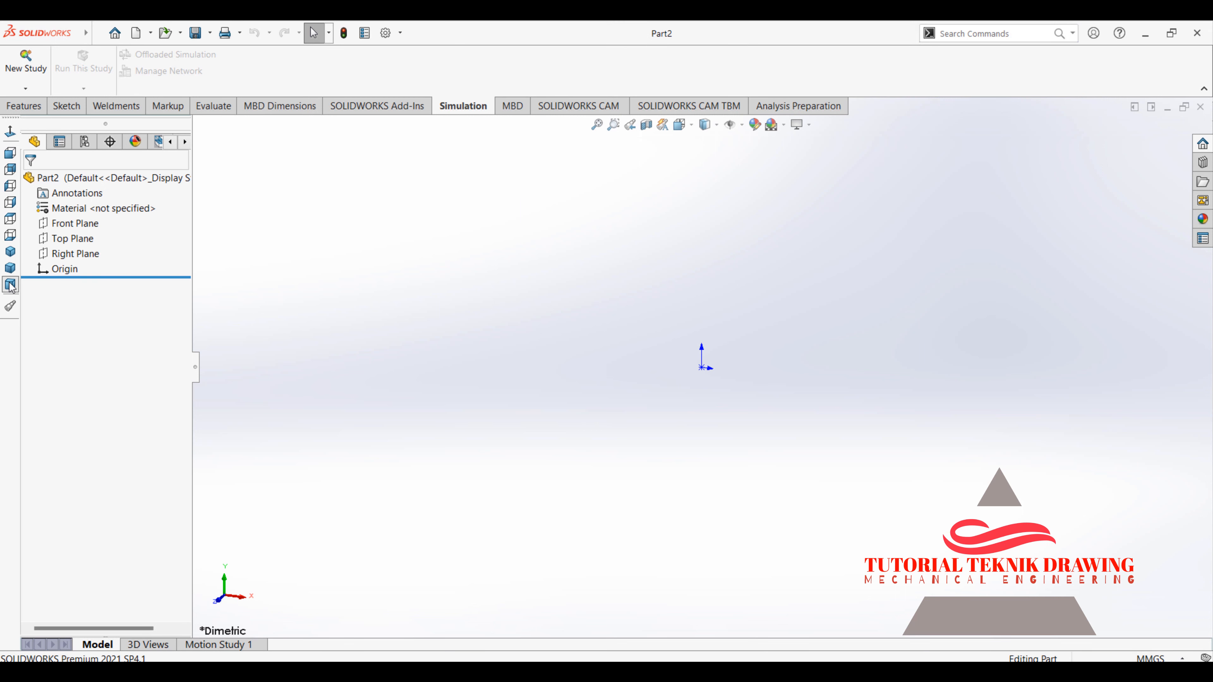
pyautogui.click(741, 125)
pyautogui.click(734, 196)
# - Sketch a center rectangle about 24 mm wide and 76 mm high on the Front Plane, centered on the origin
pyautogui.click(73, 228)
pyautogui.click(139, 207)
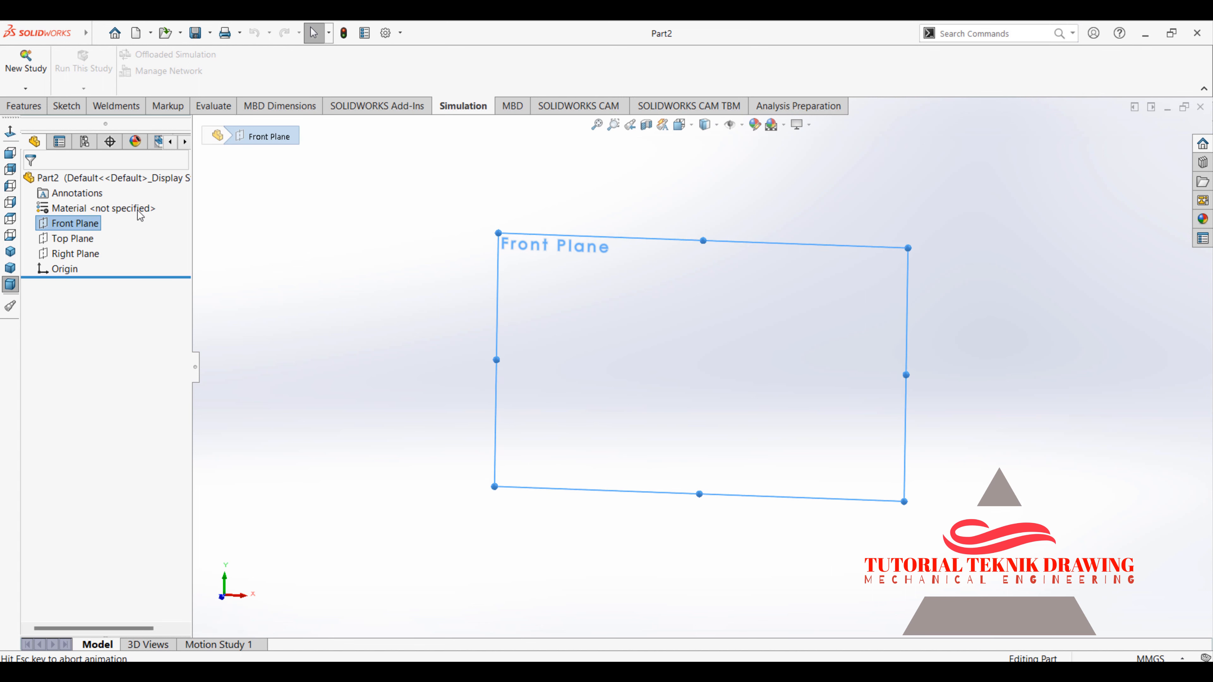
pyautogui.click(24, 107)
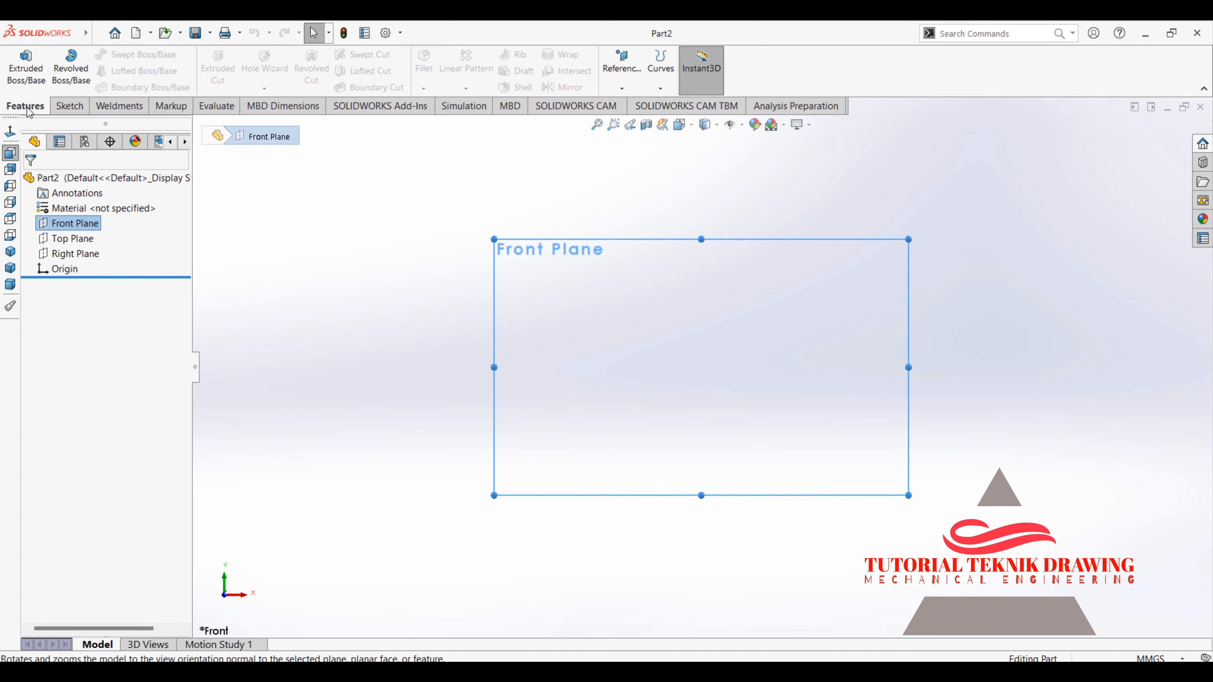
pyautogui.click(69, 107)
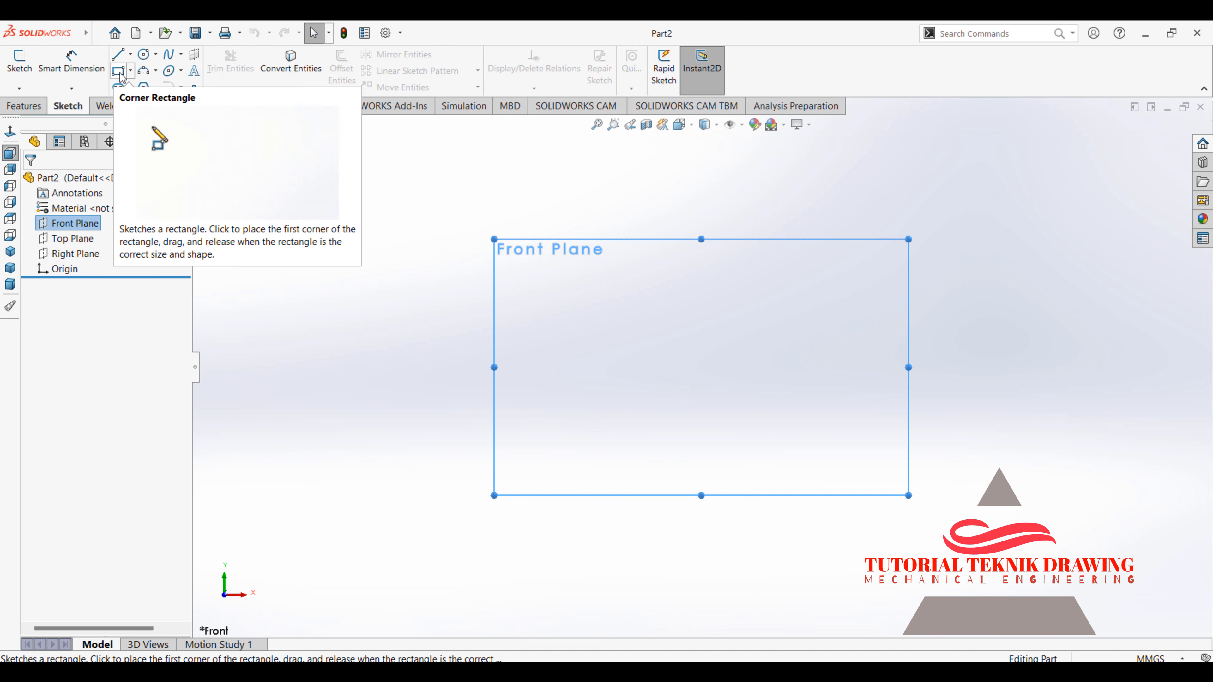
pyautogui.click(119, 72)
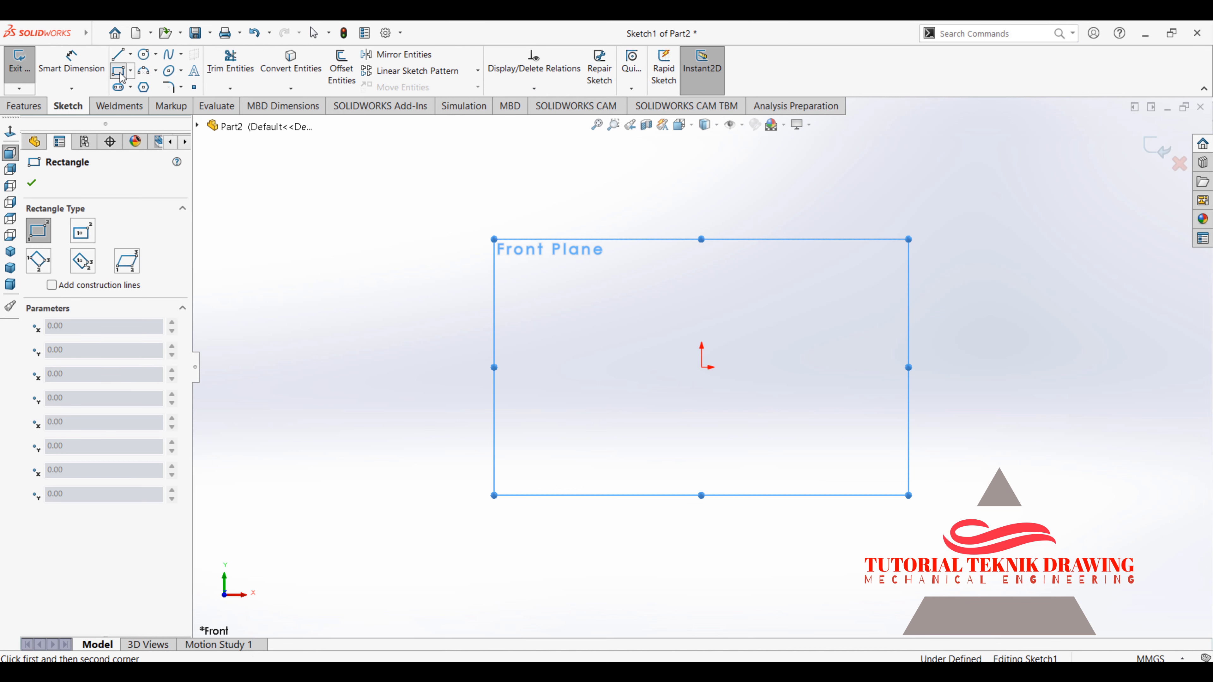
pyautogui.click(85, 233)
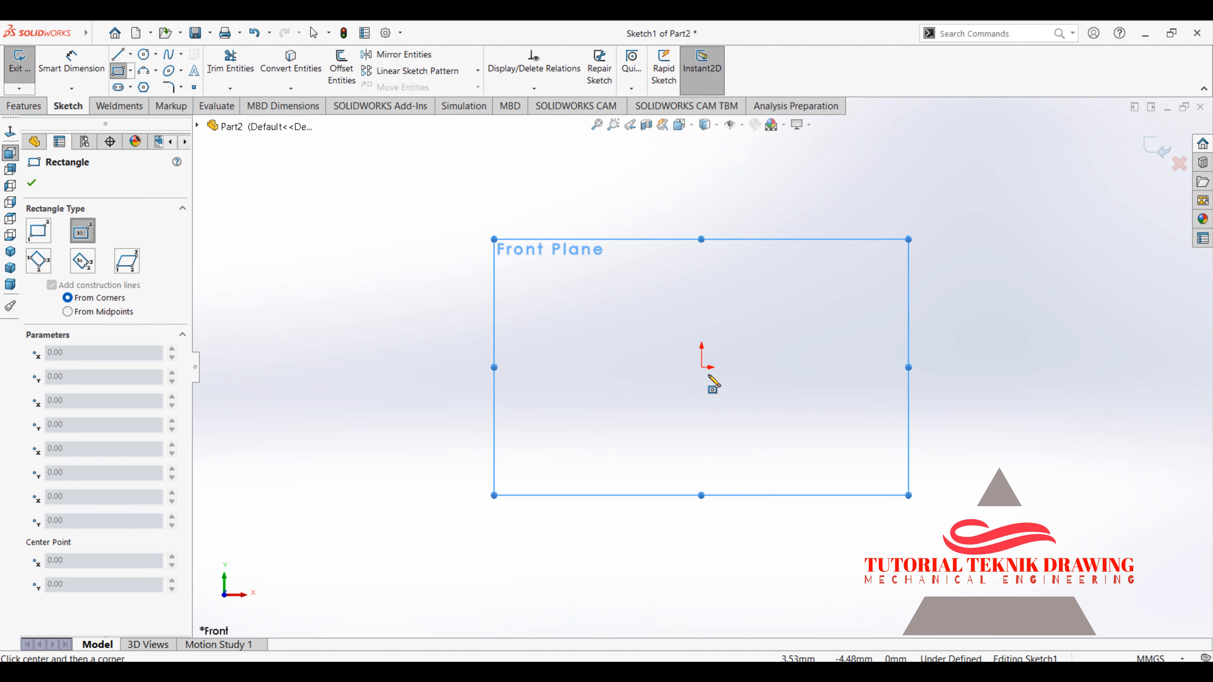
pyautogui.click(702, 368)
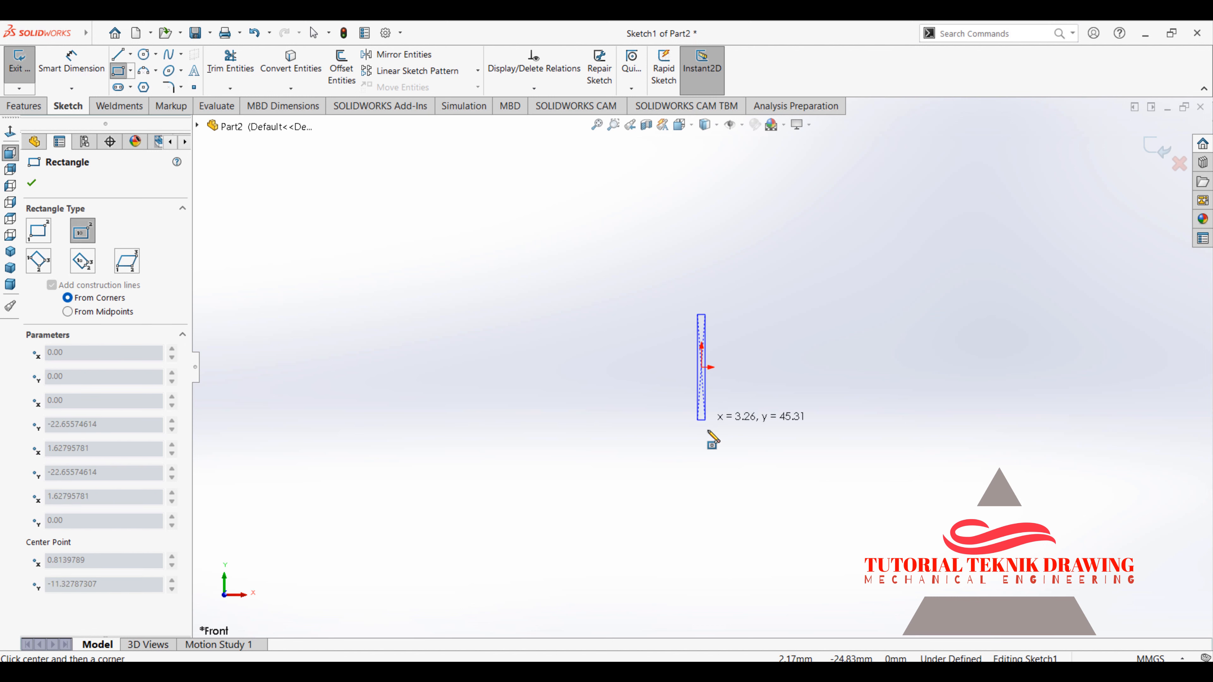
pyautogui.click(729, 455)
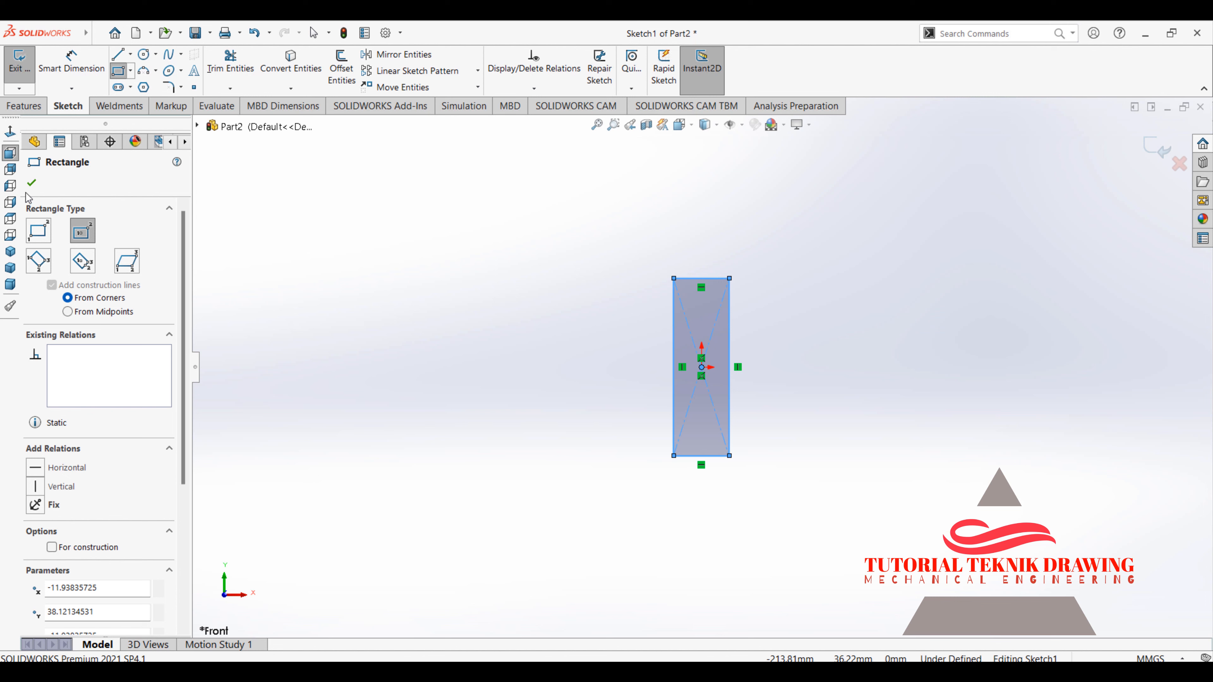
pyautogui.click(32, 183)
# - Dimension the rectangle's height and set it to 100 mm
pyautogui.click(71, 63)
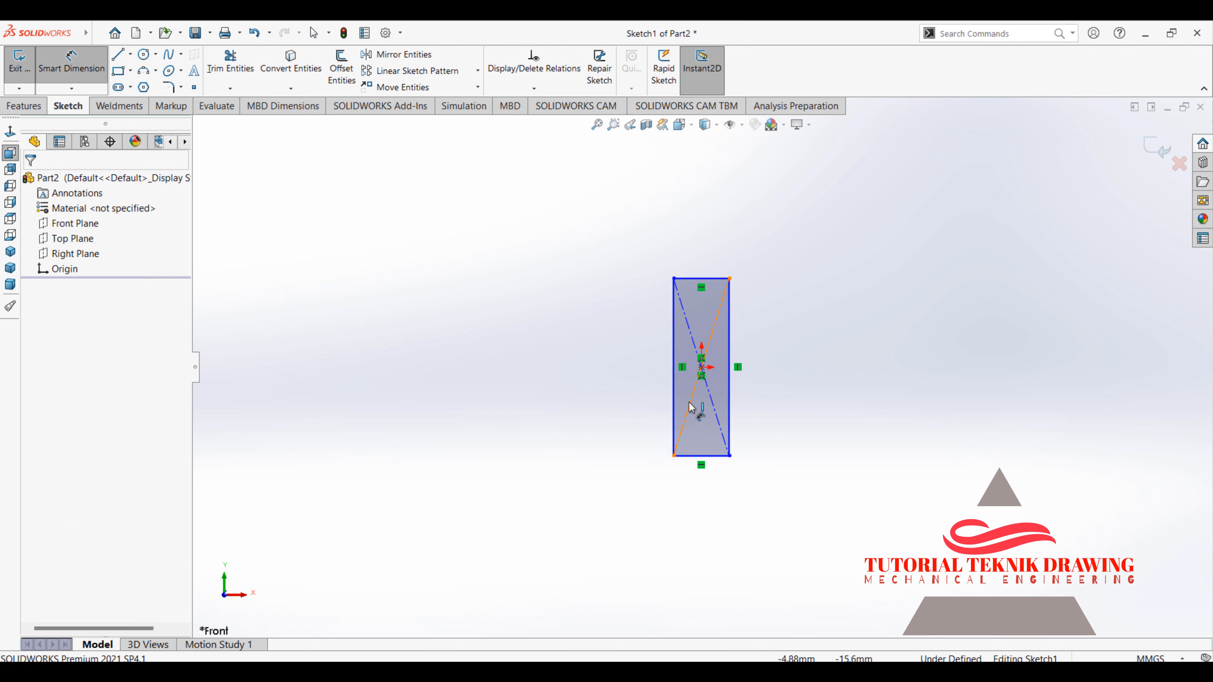
pyautogui.click(674, 378)
pyautogui.click(661, 390)
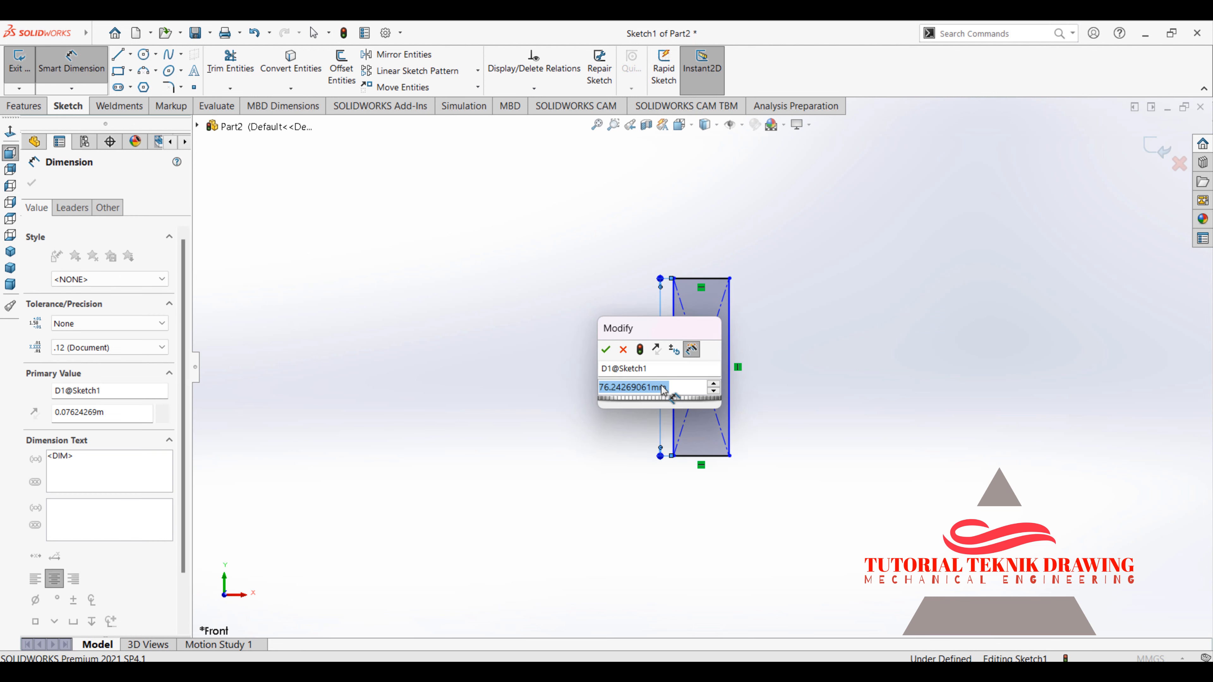
pyautogui.click(606, 350)
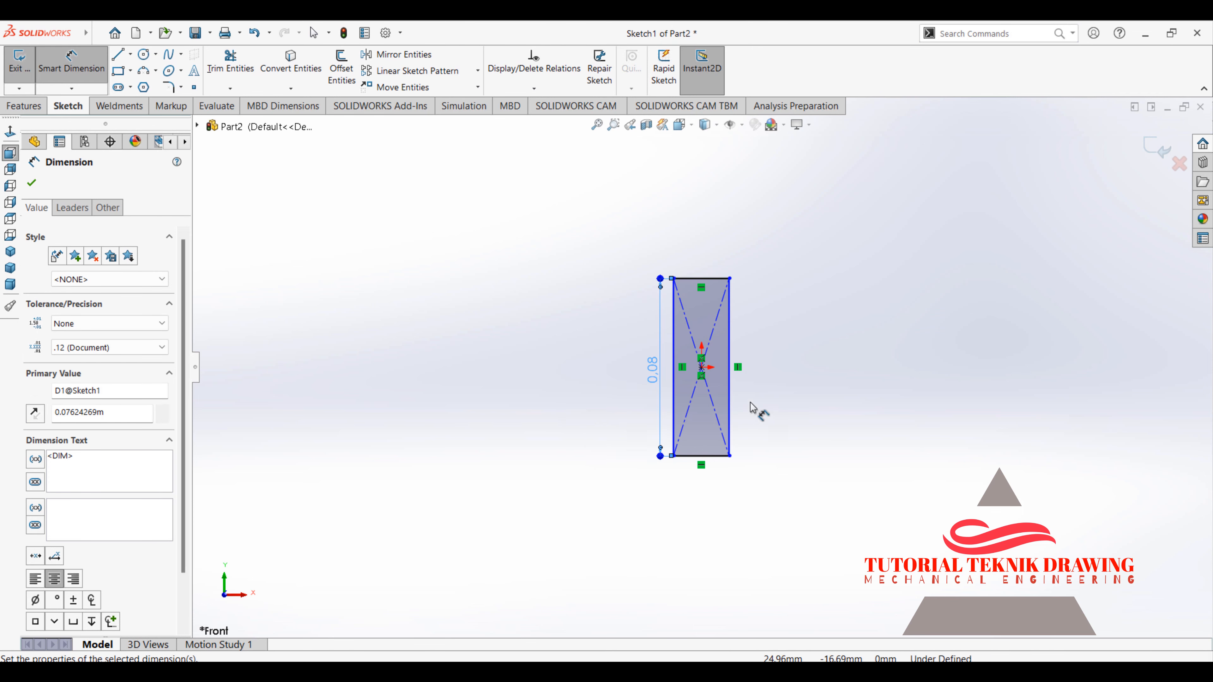
pyautogui.doubleClick(652, 370)
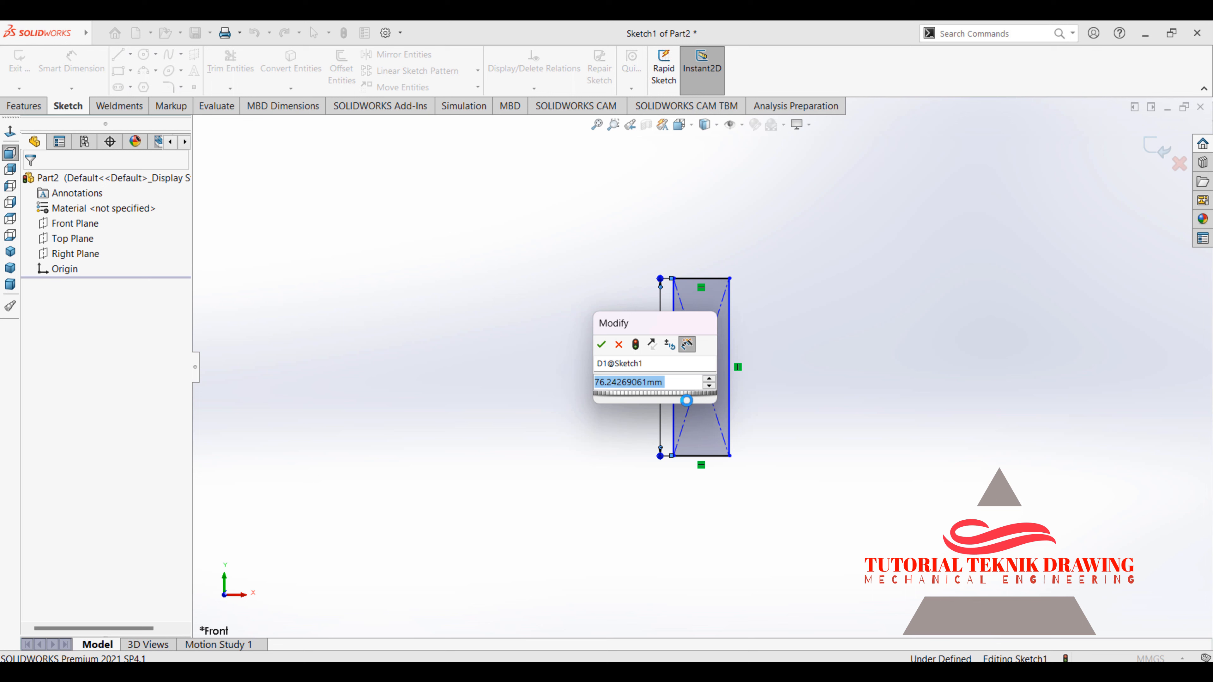
pyautogui.write('100')
pyautogui.press('Return')
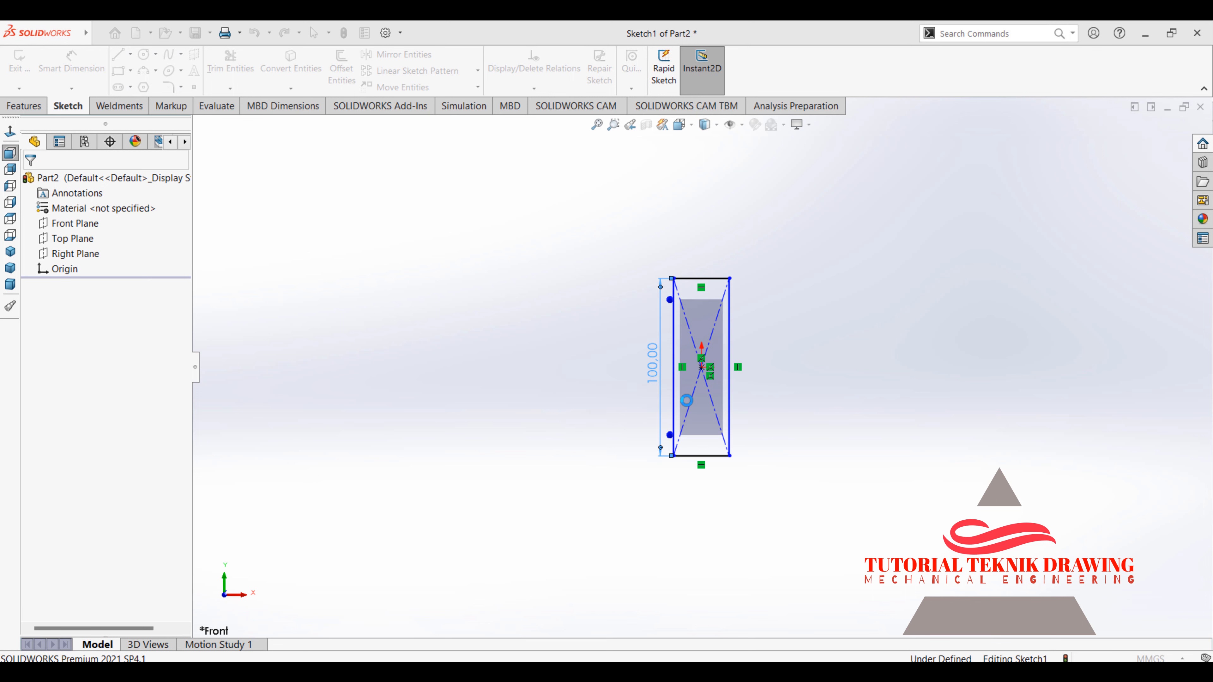
# - Dimension the rectangle's width and set it to 50 mm
pyautogui.click(705, 273)
pyautogui.click(776, 286)
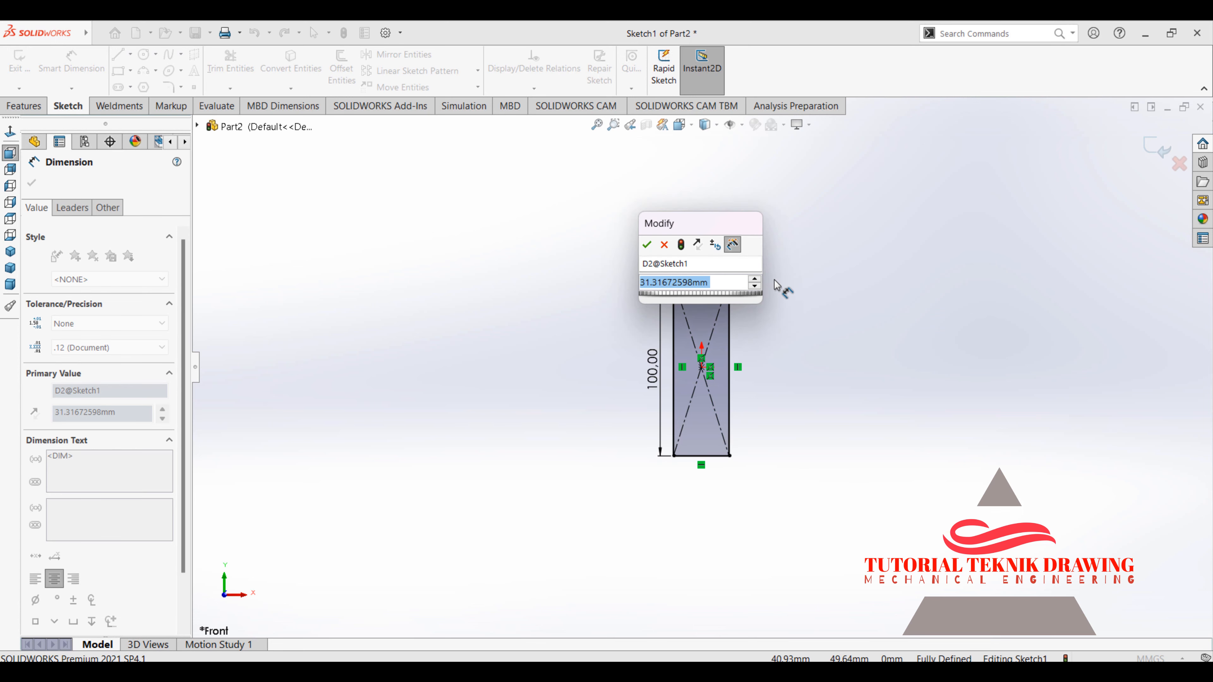
pyautogui.write('50')
pyautogui.press('Return')
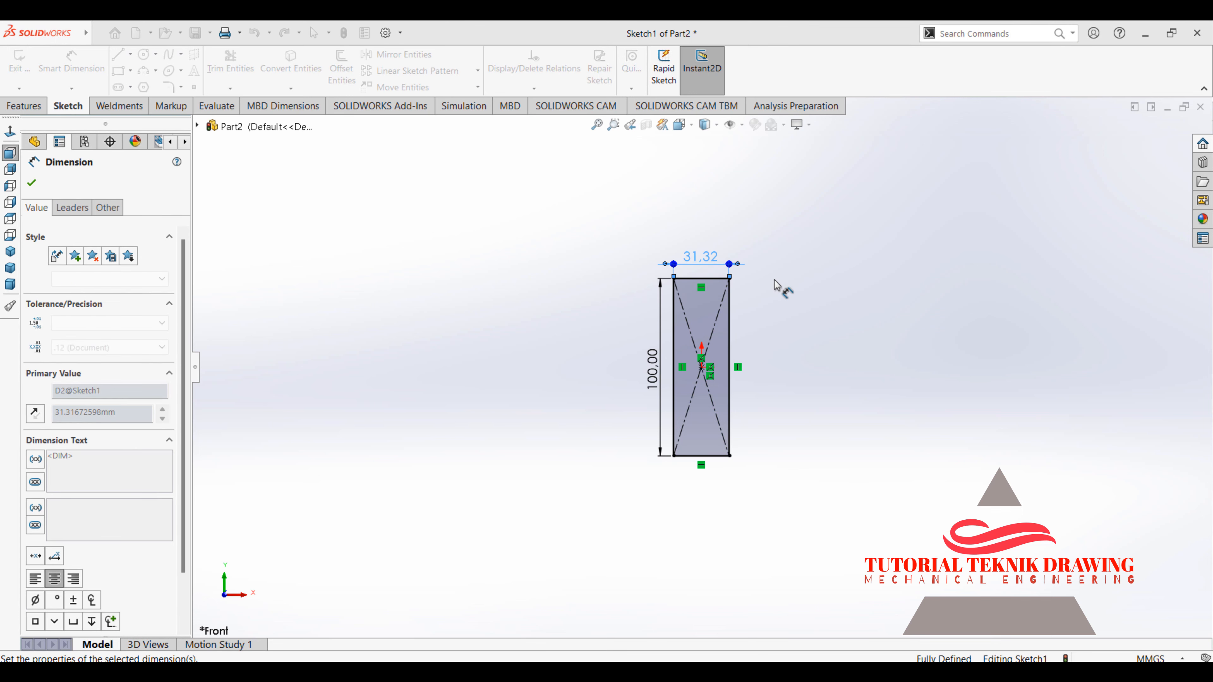
pyautogui.click(32, 183)
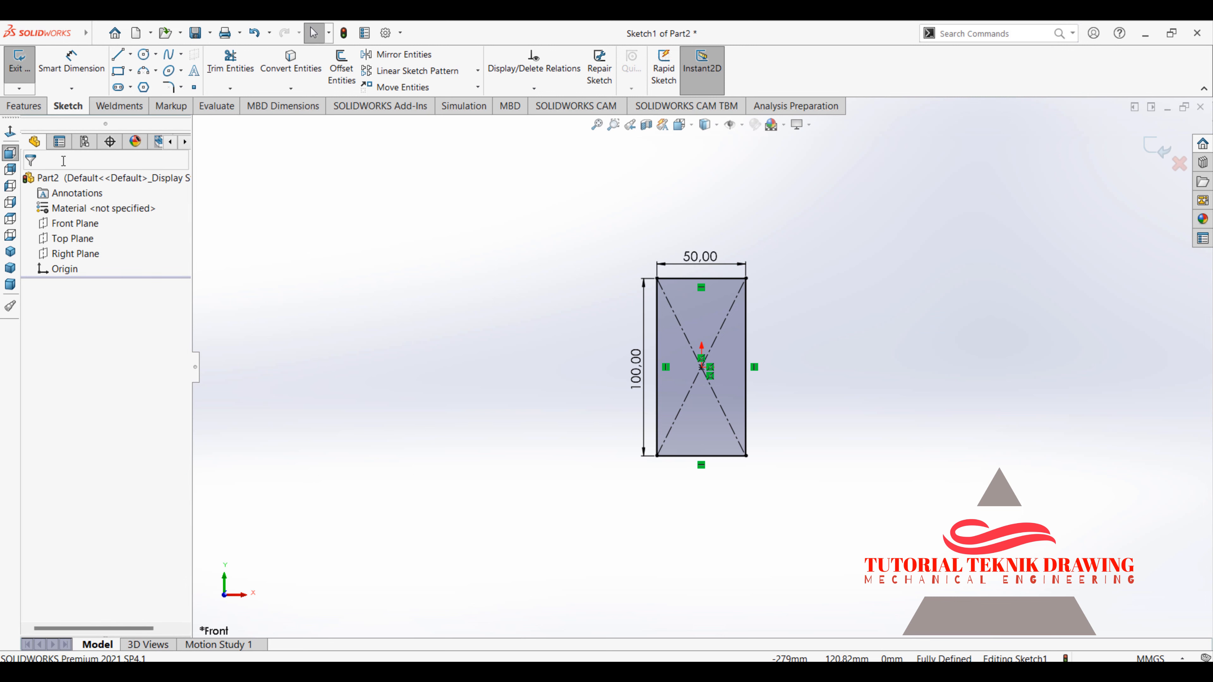
# - Sketch a circle centered on the midpoint of the rectangle's top edge and passing through its upper corner
pyautogui.click(143, 54)
pyautogui.scroll(-2, 734, 301)
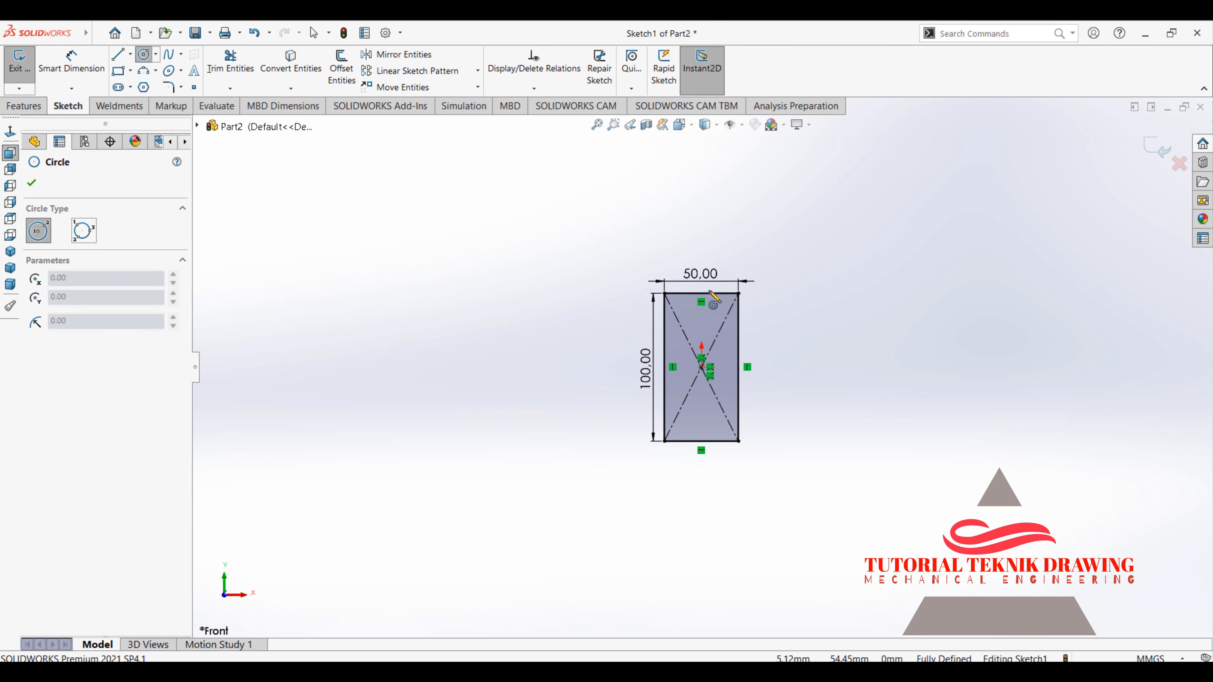
pyautogui.click(697, 302)
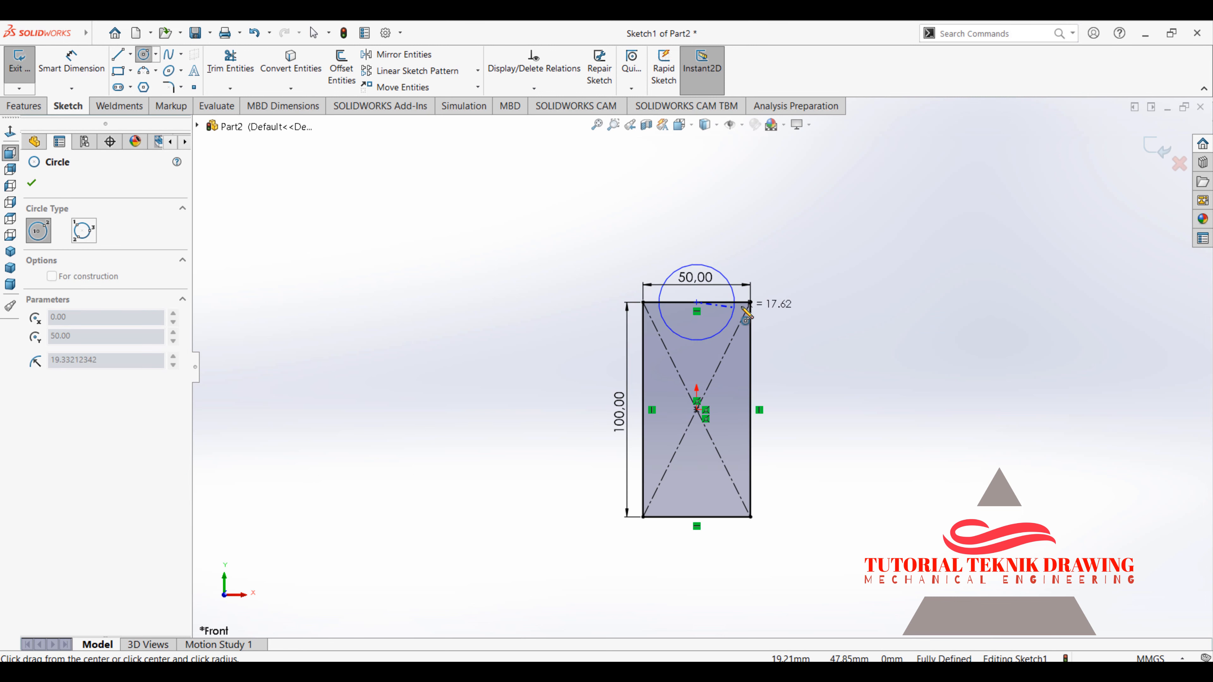
pyautogui.click(750, 302)
# - Sketch a smaller concentric circle about 13 mm in diameter inside the first circle and dimension it to 20 mm
pyautogui.click(696, 302)
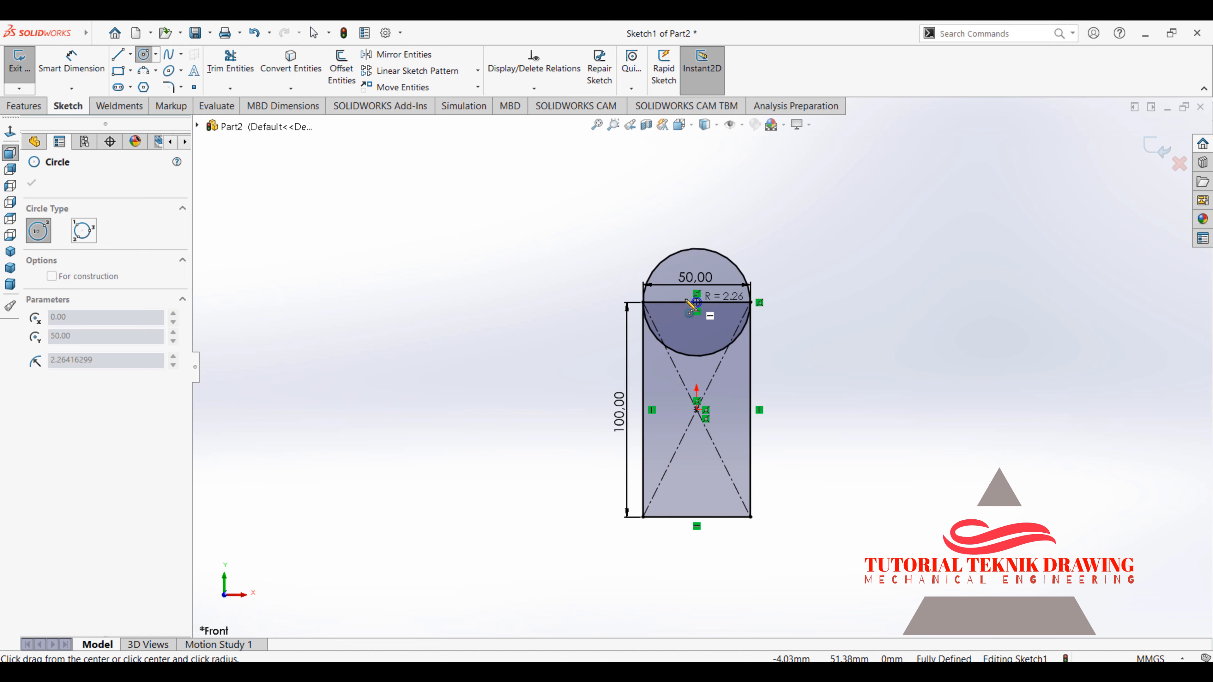
pyautogui.click(687, 311)
pyautogui.click(71, 62)
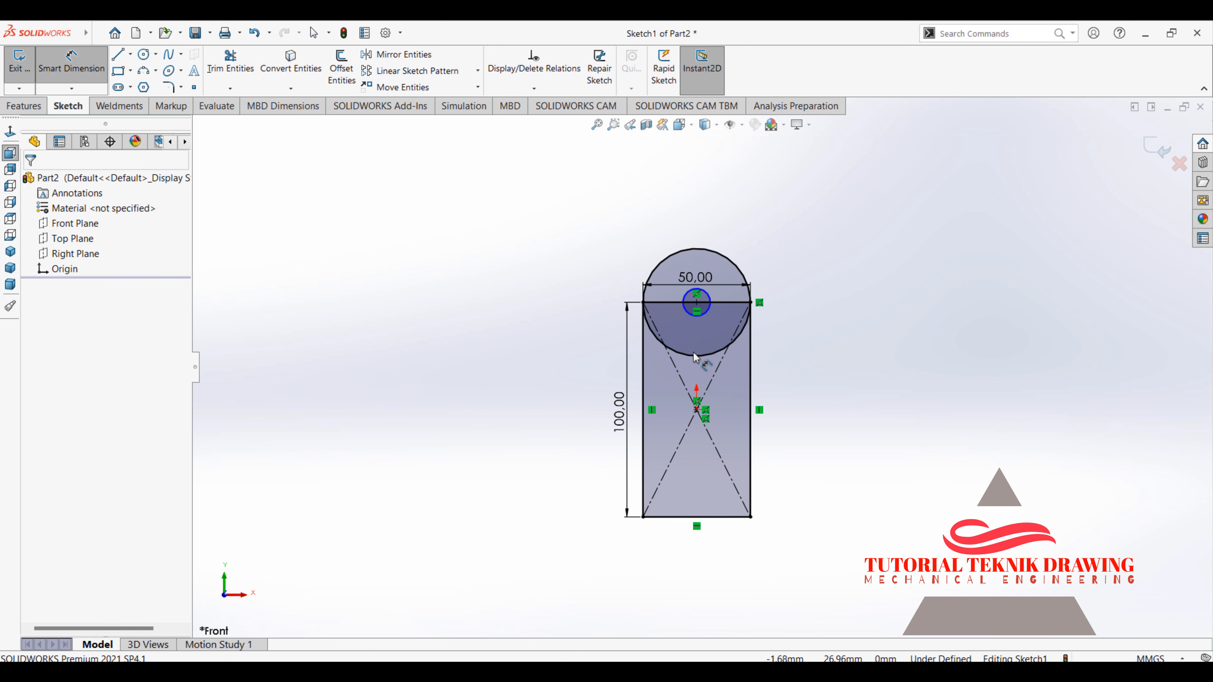
pyautogui.click(708, 320)
pyautogui.click(813, 316)
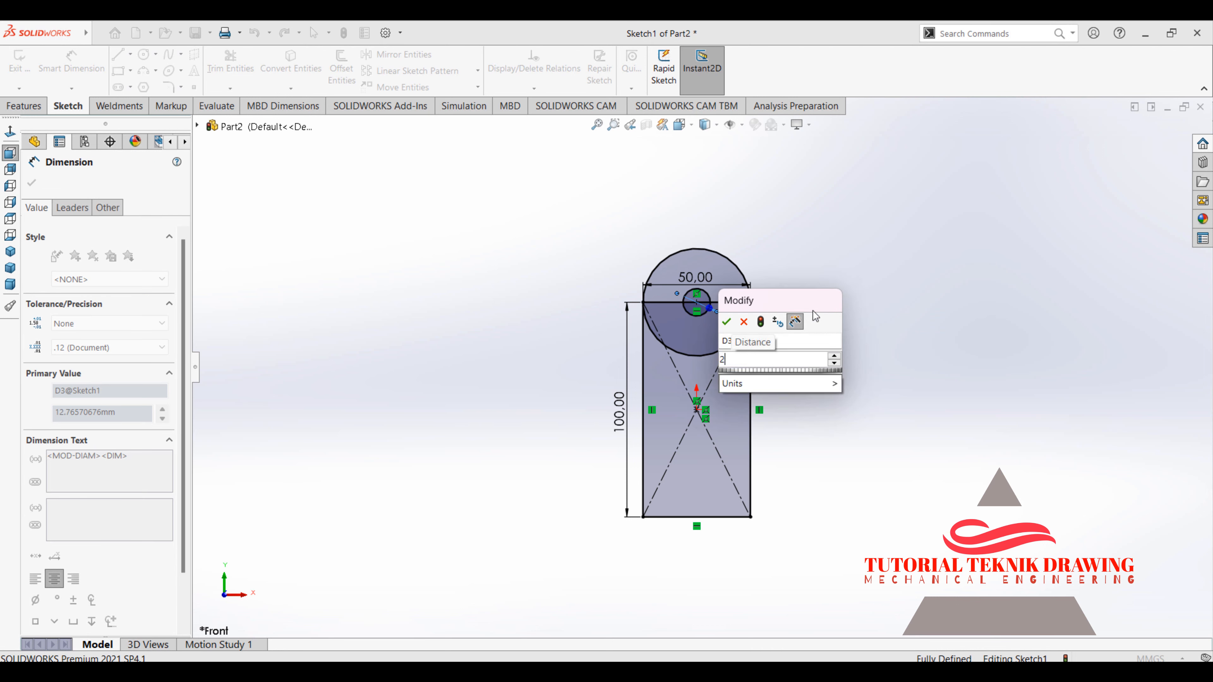
pyautogui.press('Return')
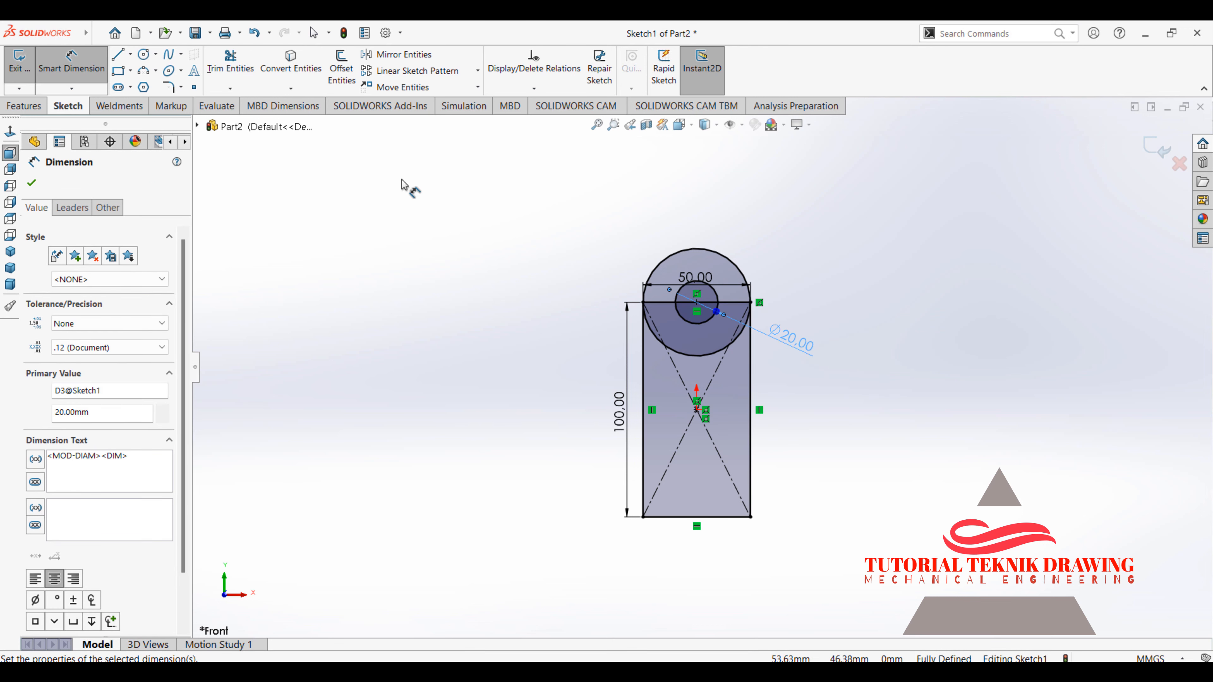
# - Set the inner circle's diameter to 30 mm
pyautogui.click(807, 346)
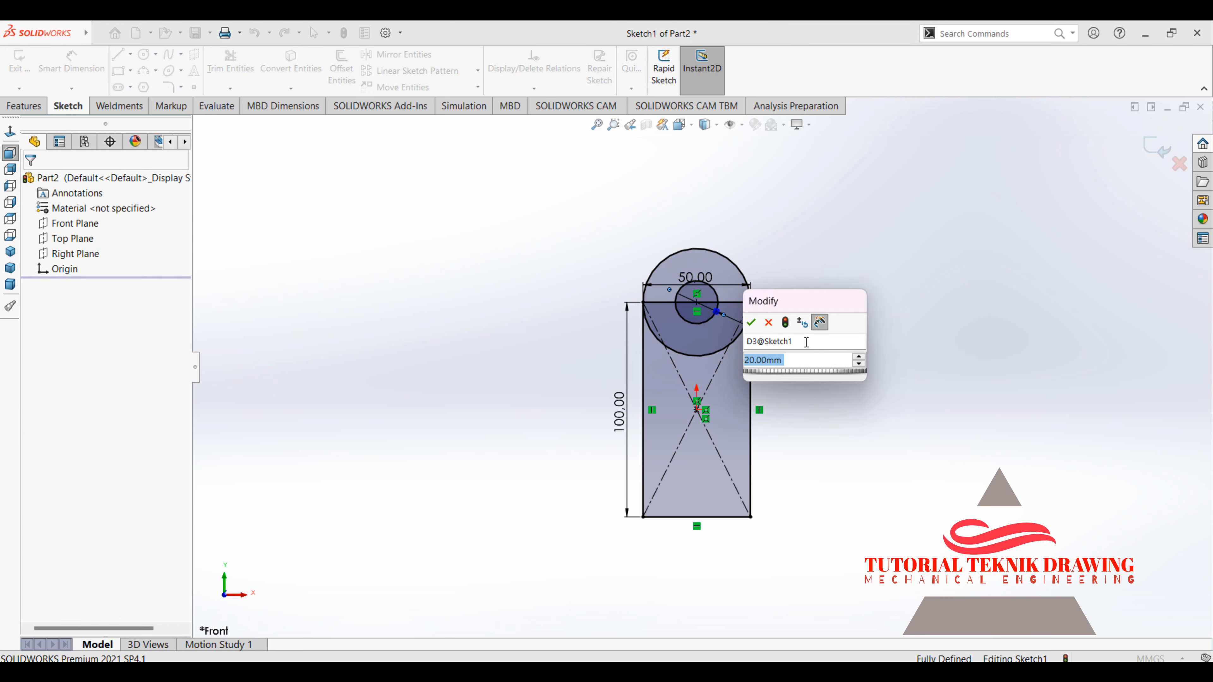
pyautogui.write('30')
pyautogui.press('Return')
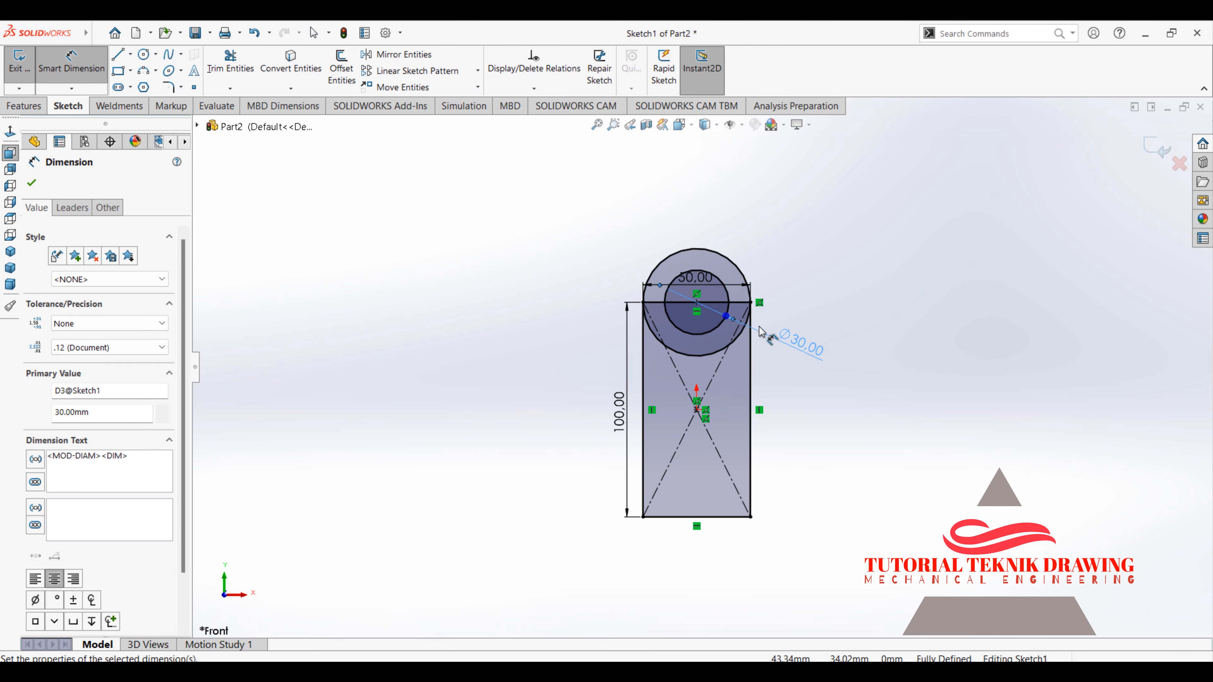
pyautogui.click(32, 183)
# - Trim the large circle's lower arc inside the rectangle and the rectangle's top edge on both sides of the inner circle
pyautogui.click(231, 67)
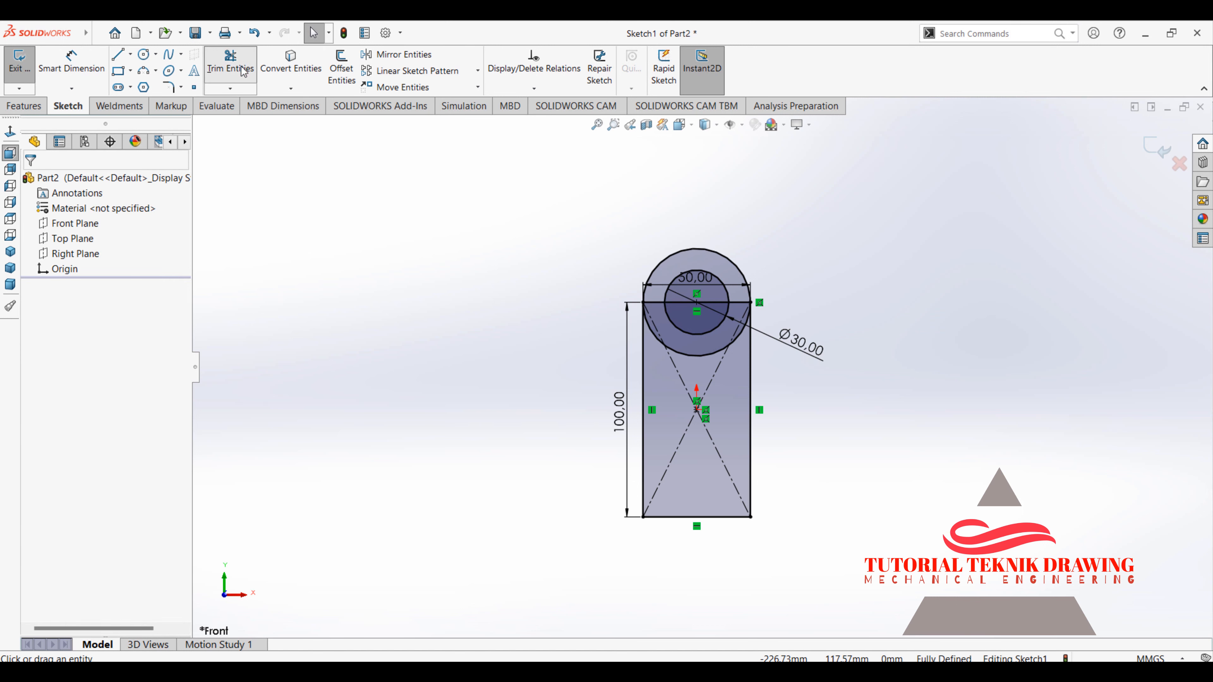
pyautogui.click(697, 355)
pyautogui.click(656, 344)
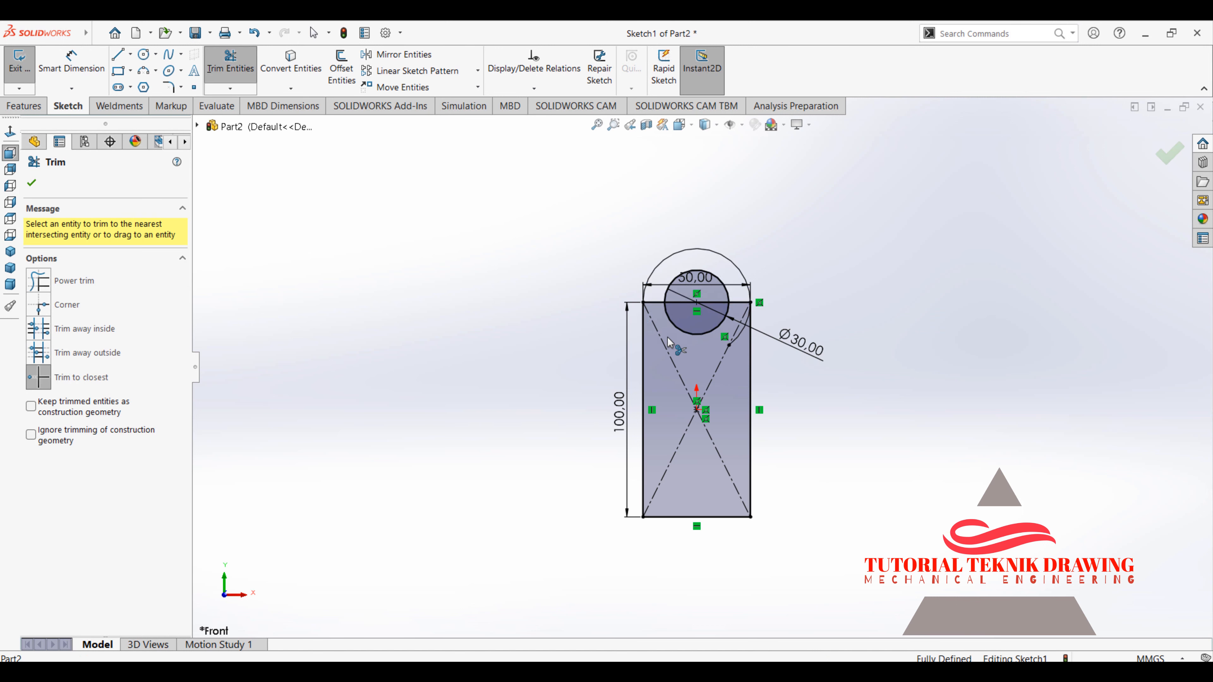
pyautogui.click(655, 303)
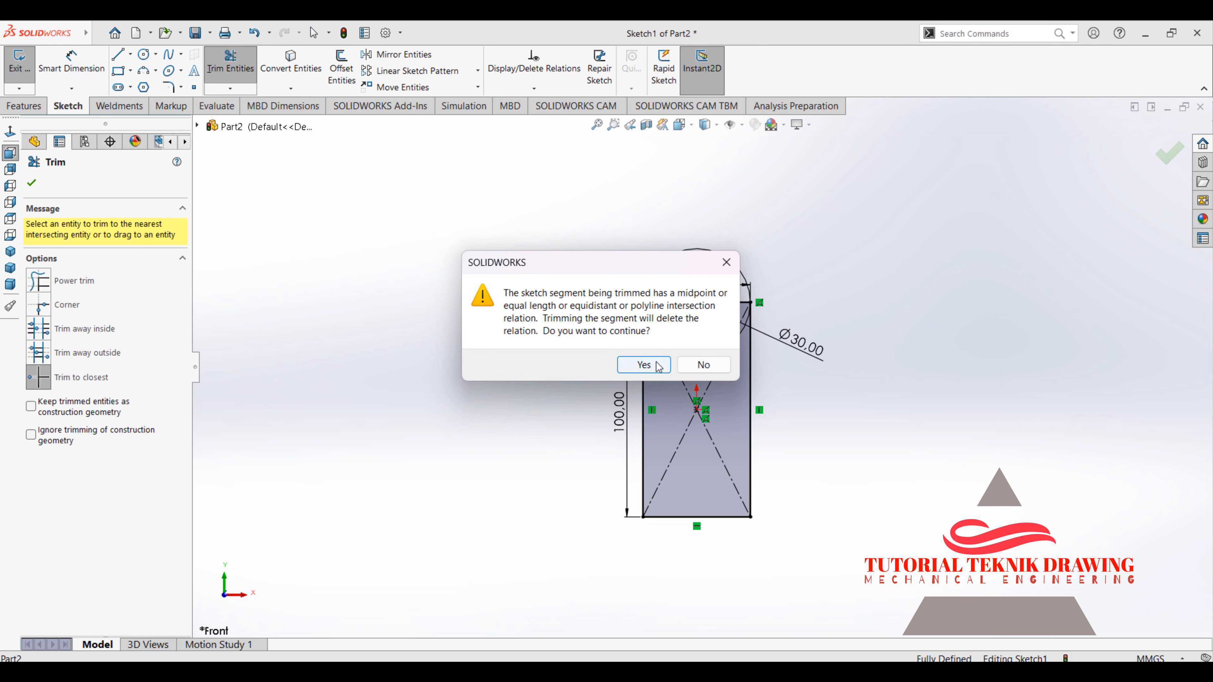
pyautogui.click(644, 362)
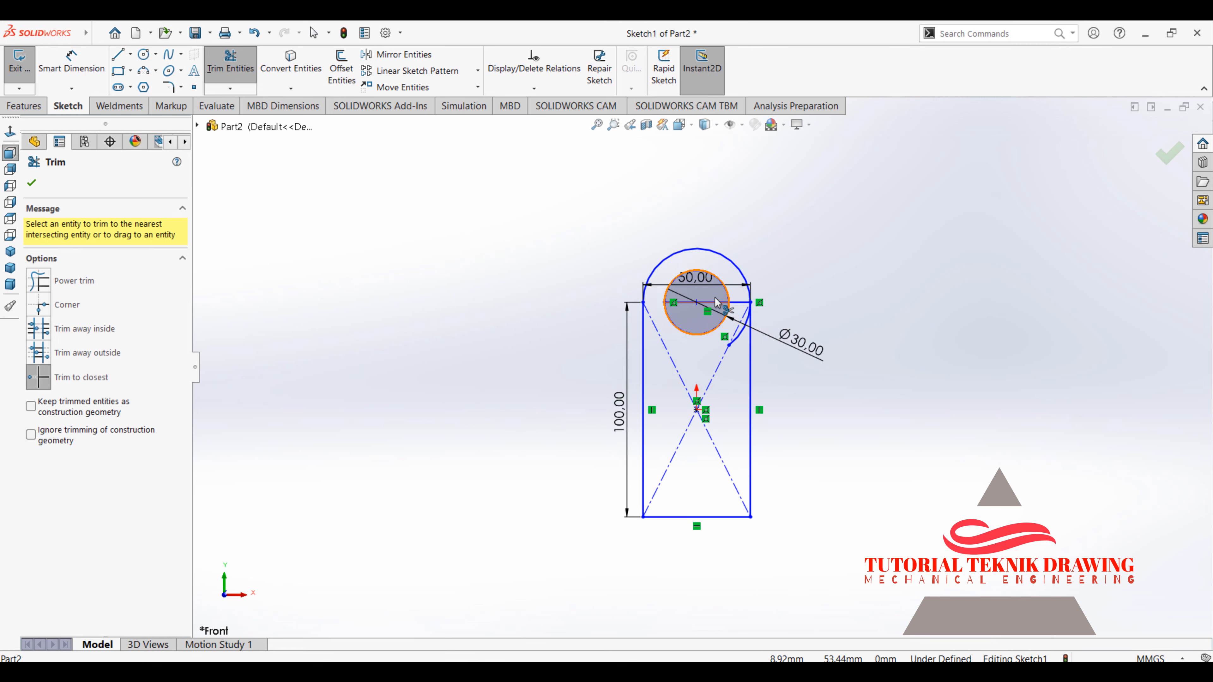
pyautogui.click(740, 302)
pyautogui.click(31, 182)
# - Extrude the round-topped plate region around the hole 20 mm with a Mid Plane end condition
pyautogui.click(24, 105)
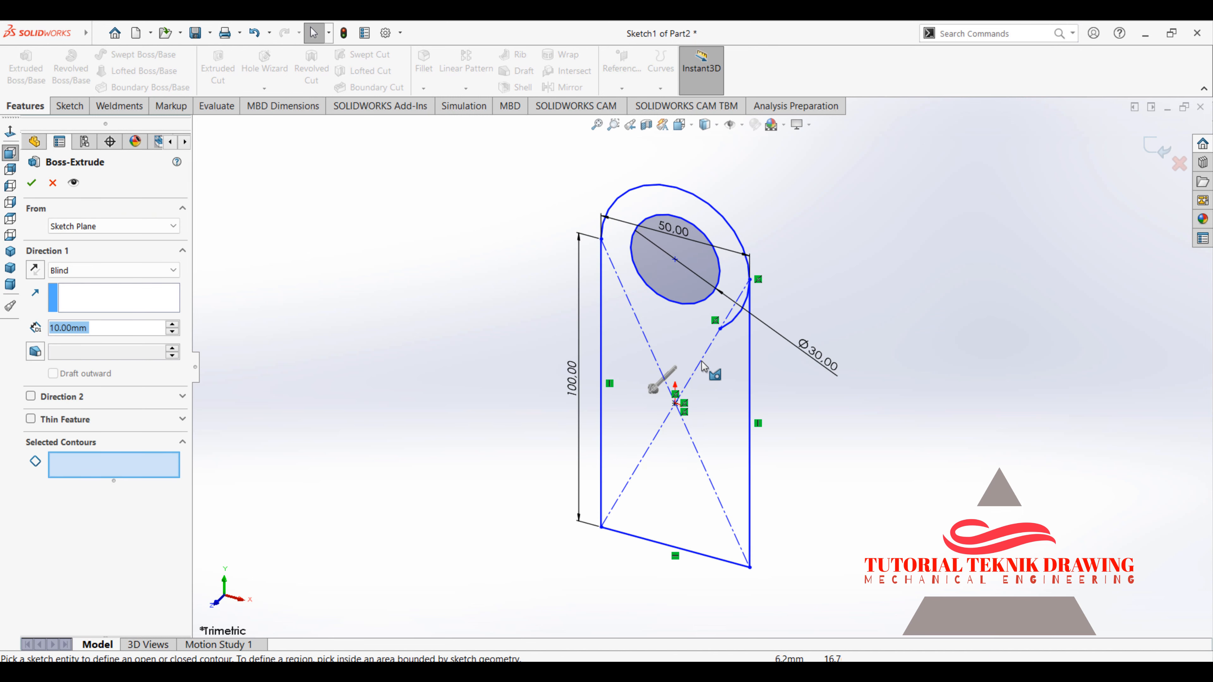
pyautogui.click(688, 325)
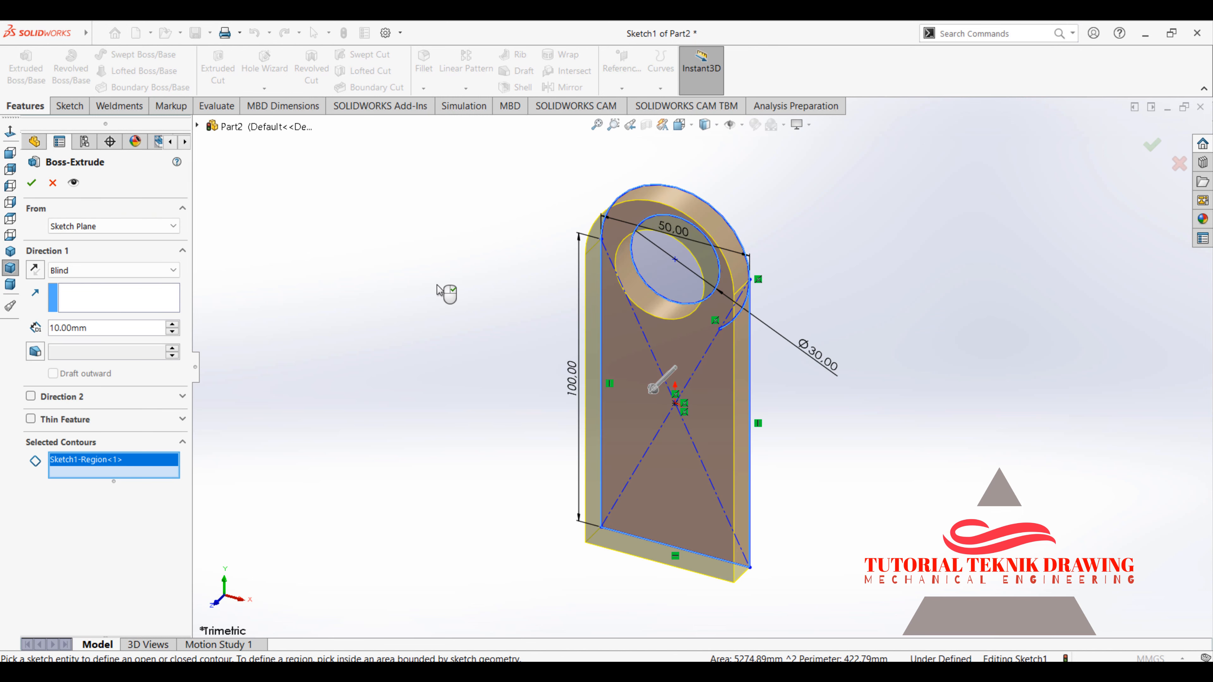
pyautogui.doubleClick(104, 328)
pyautogui.write('20')
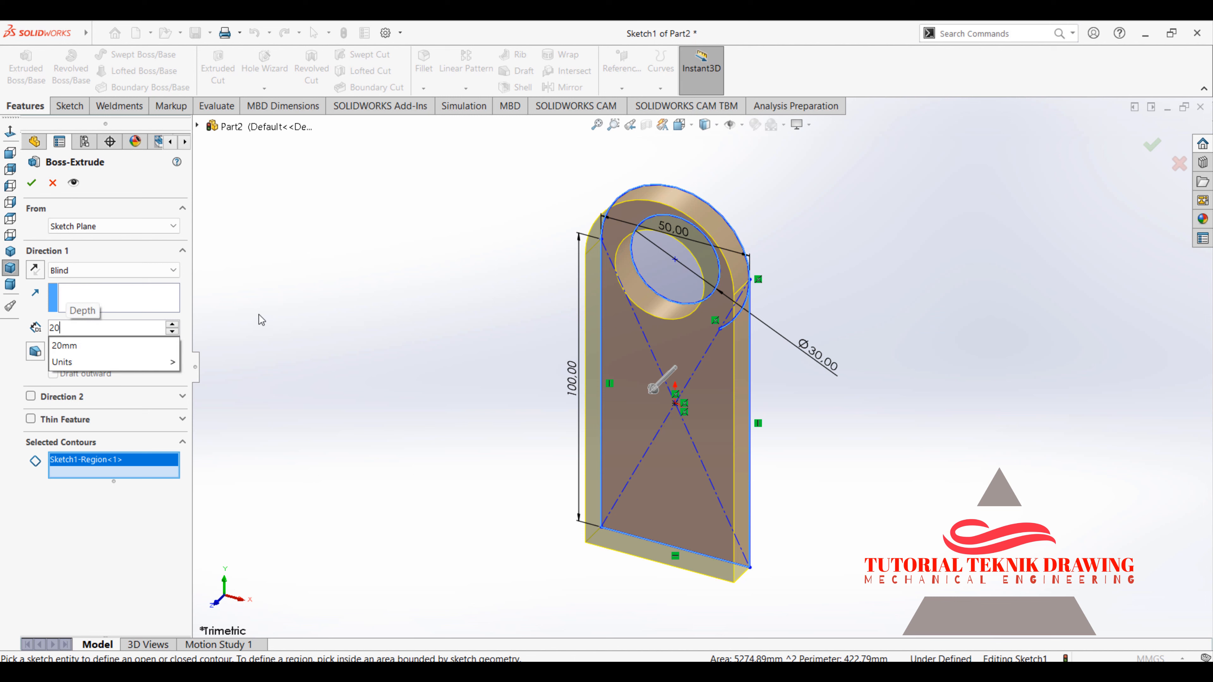
pyautogui.press('Return')
pyautogui.click(89, 270)
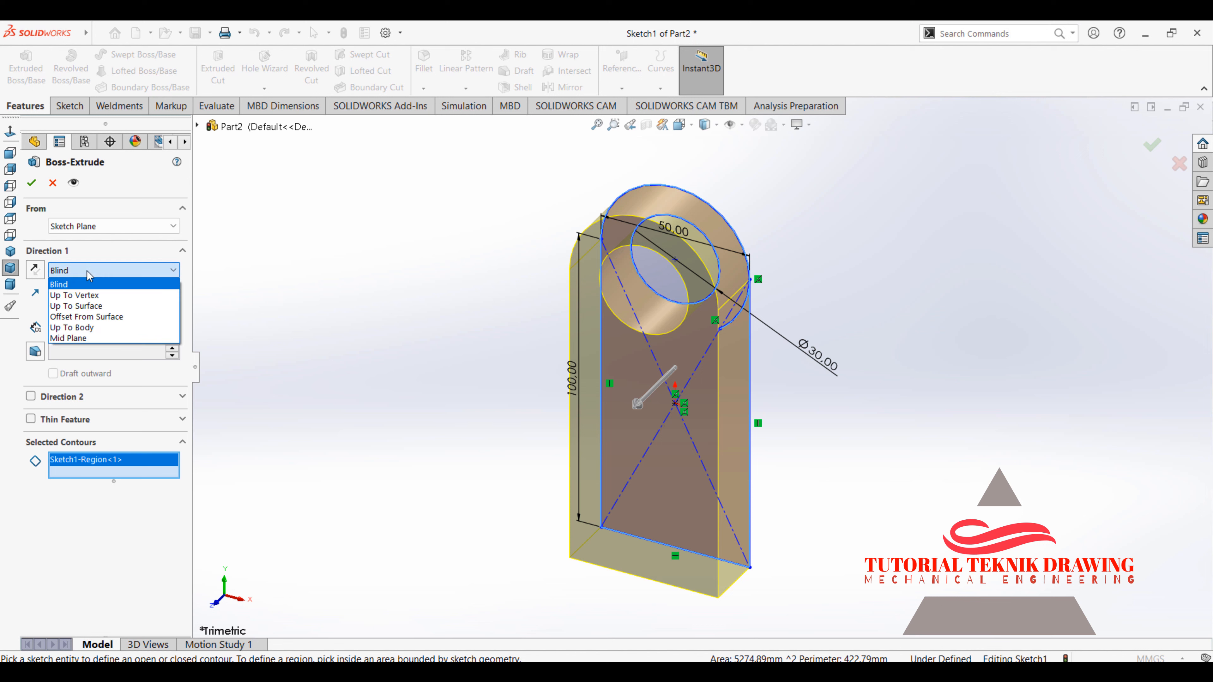
pyautogui.click(94, 342)
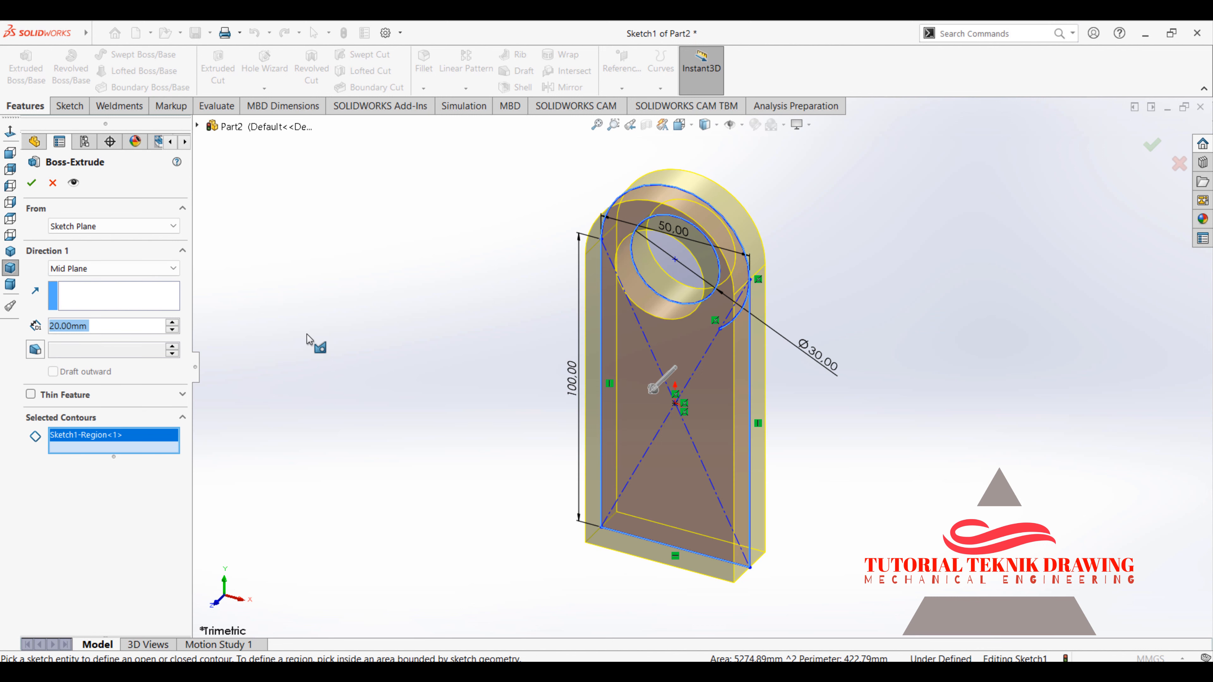
pyautogui.click(32, 183)
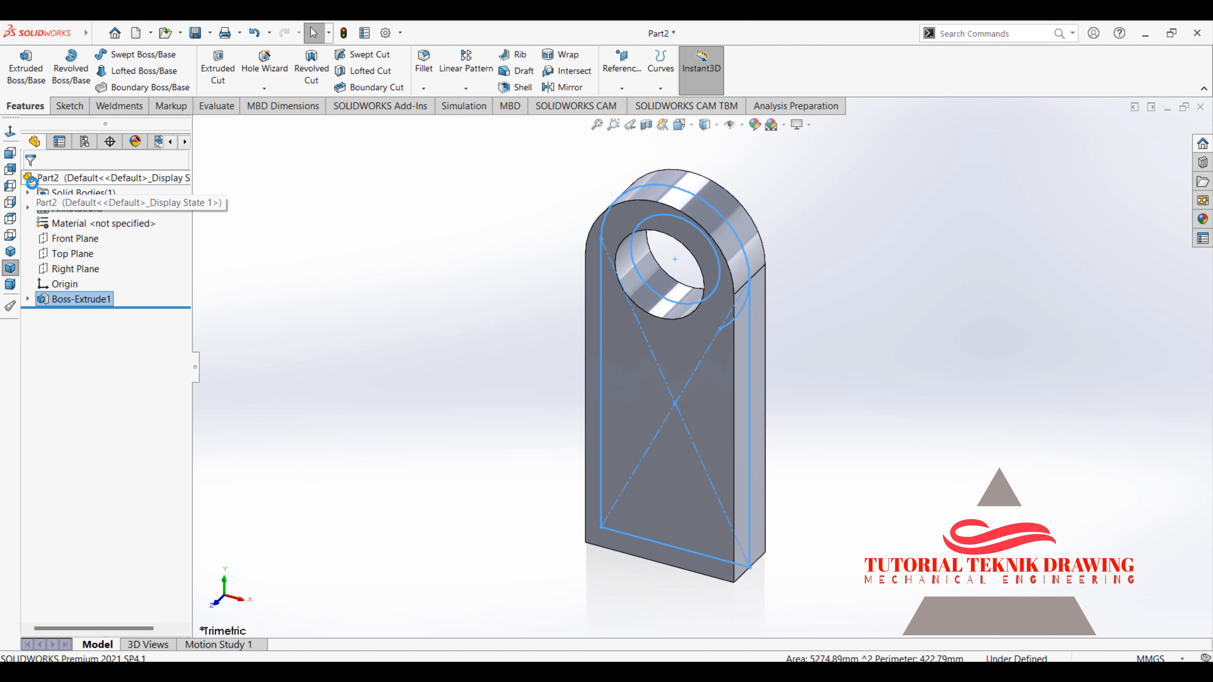
pyautogui.click(349, 271)
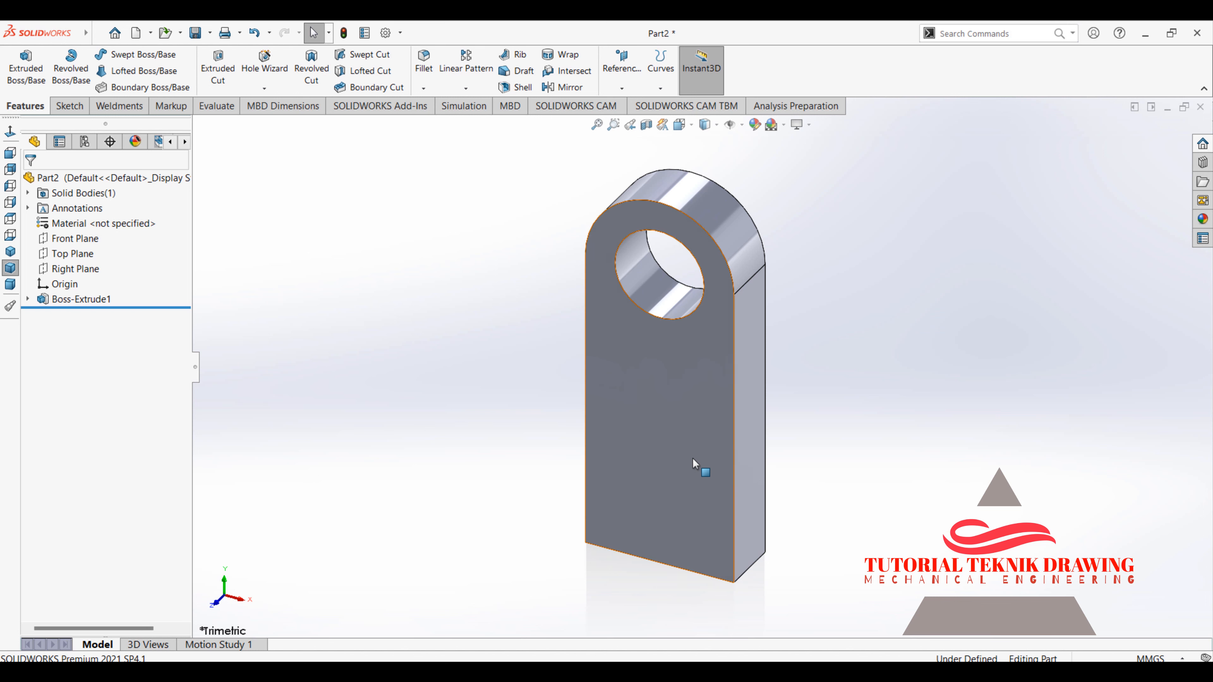
# - Show the plate in isometric view and check the SOLIDWORKS Simulation entry among the active add-ins
pyautogui.moveTo(699, 466); pyautogui.dragTo(751, 592, button='middle')
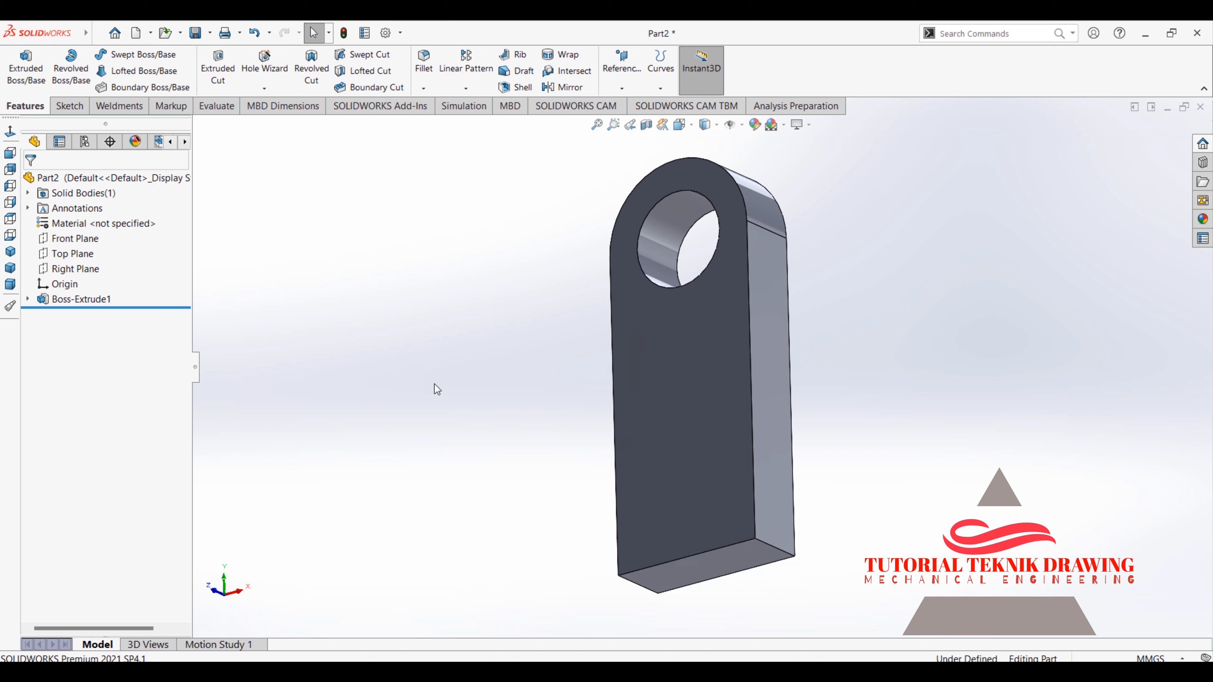
pyautogui.click(12, 252)
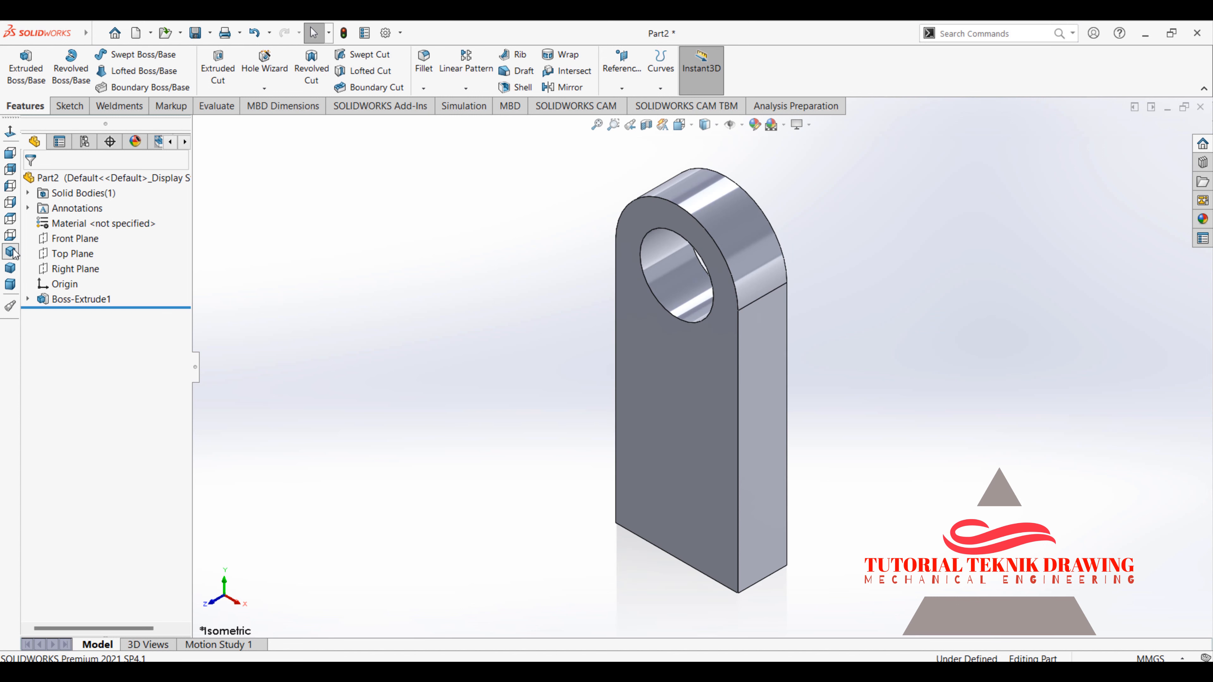
pyautogui.click(463, 107)
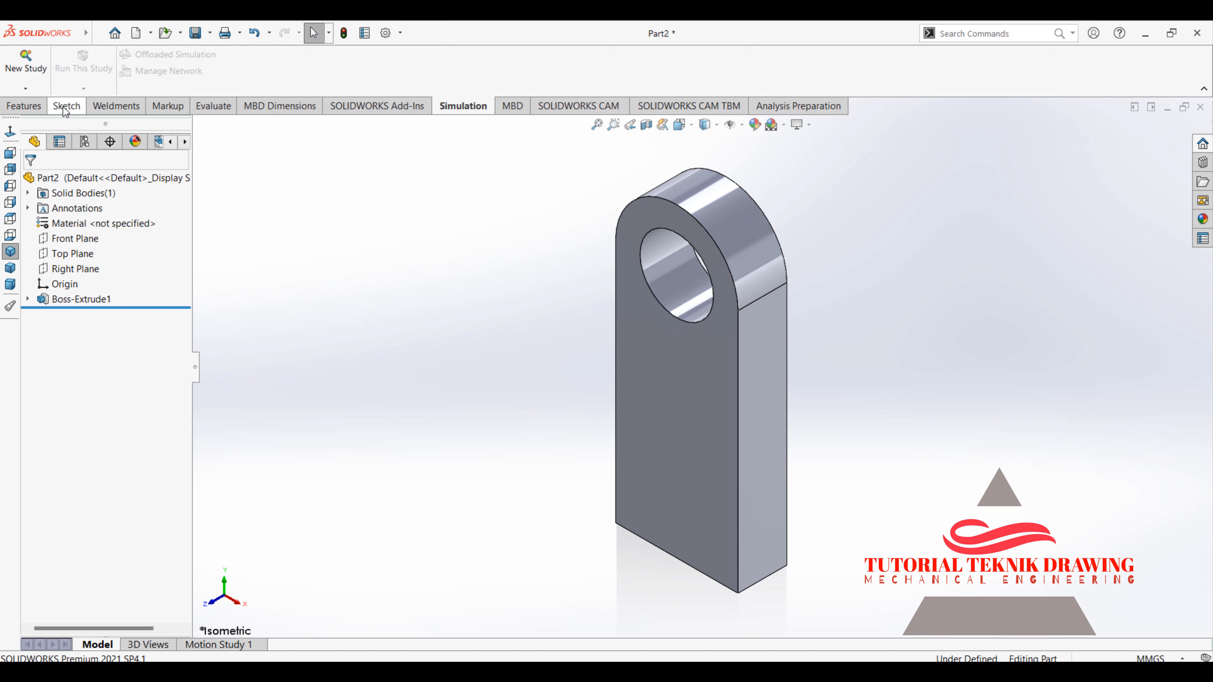
pyautogui.click(38, 106)
pyautogui.click(400, 32)
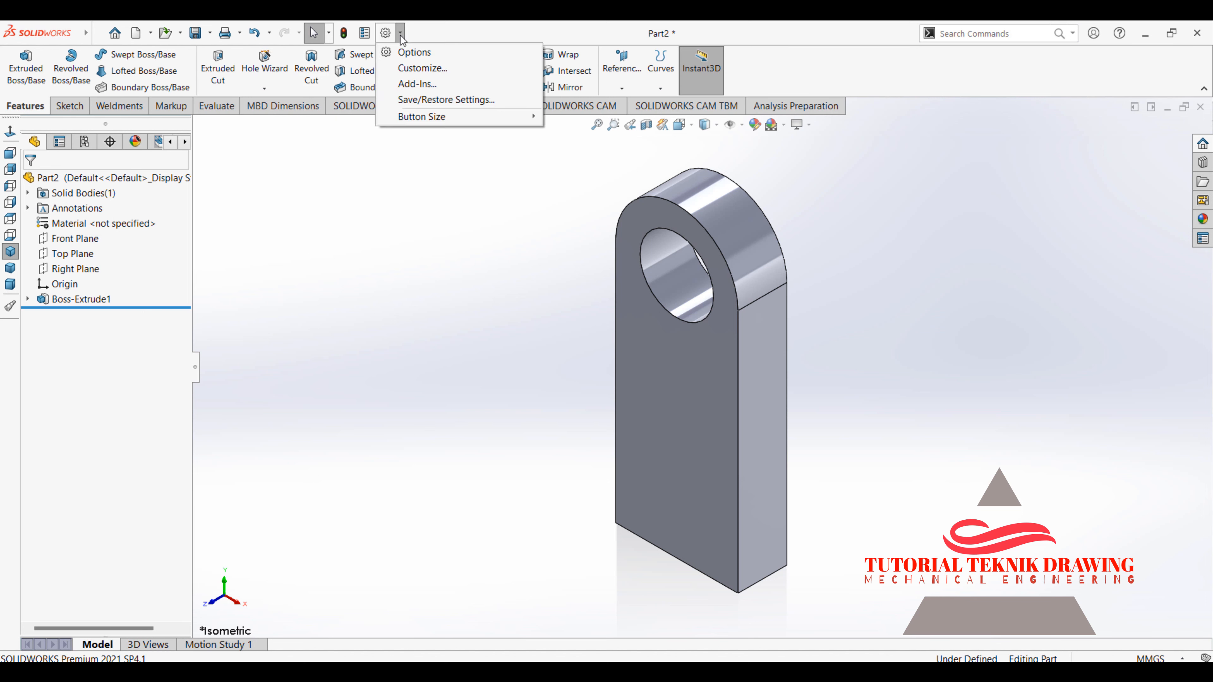
pyautogui.click(446, 85)
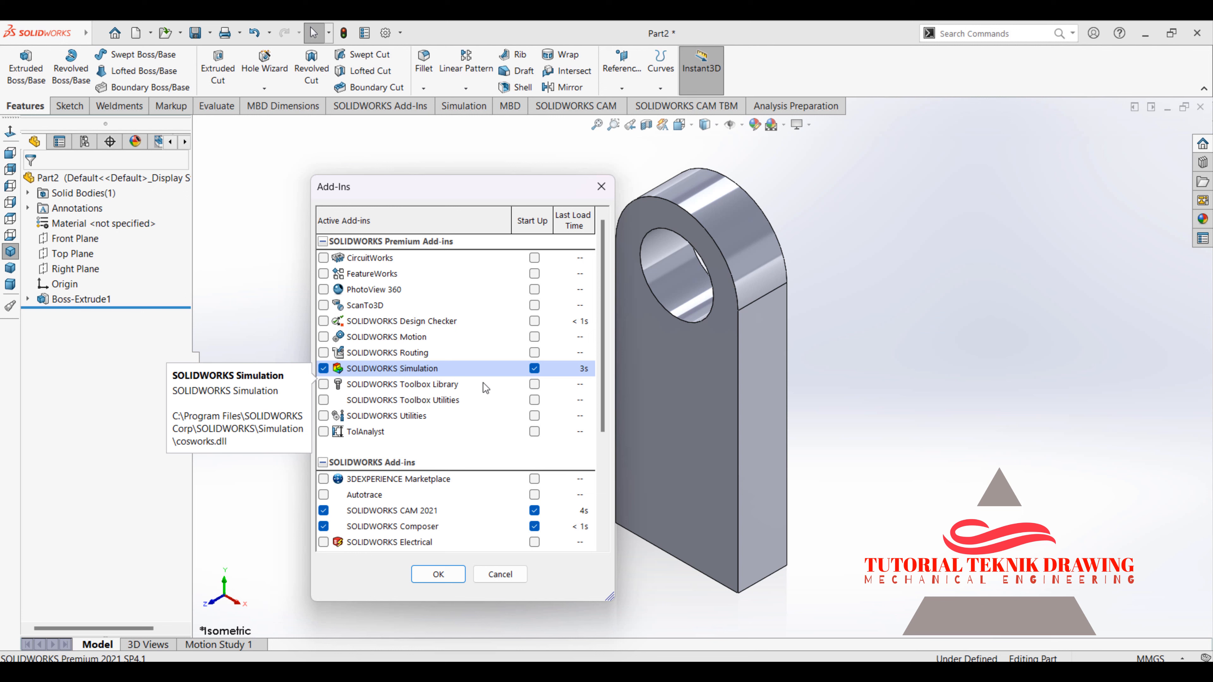
pyautogui.click(438, 574)
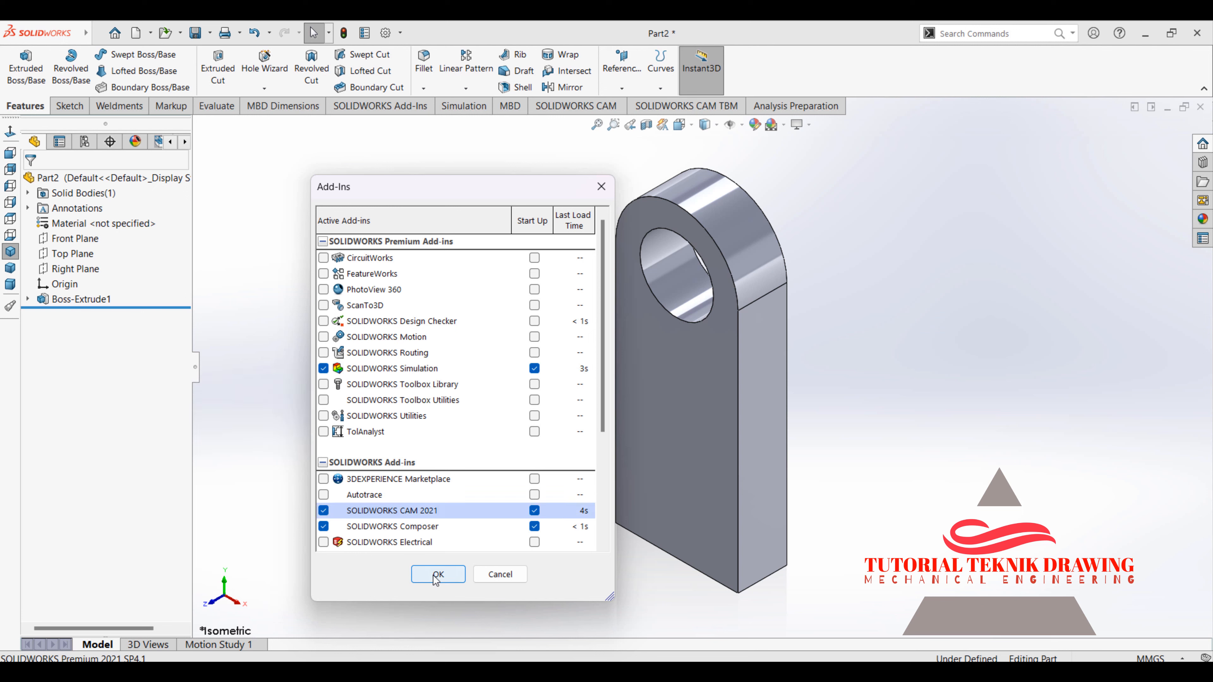
# - Start a new simulation study for the plate
pyautogui.click(459, 108)
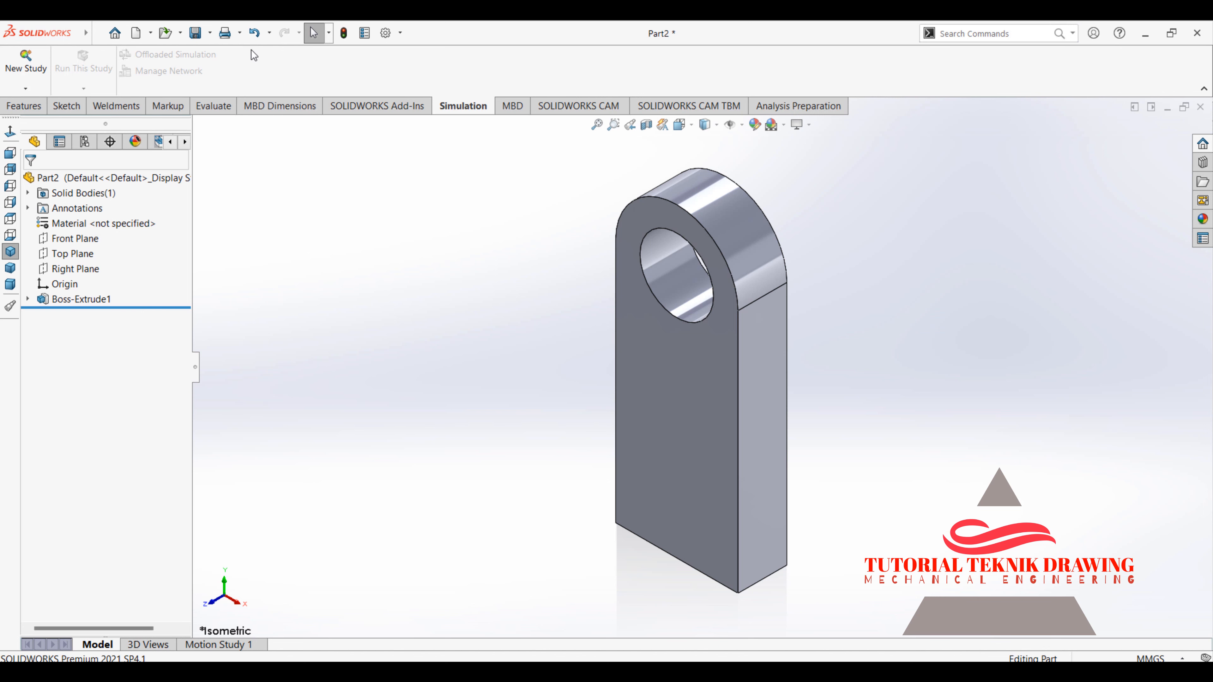
pyautogui.click(27, 89)
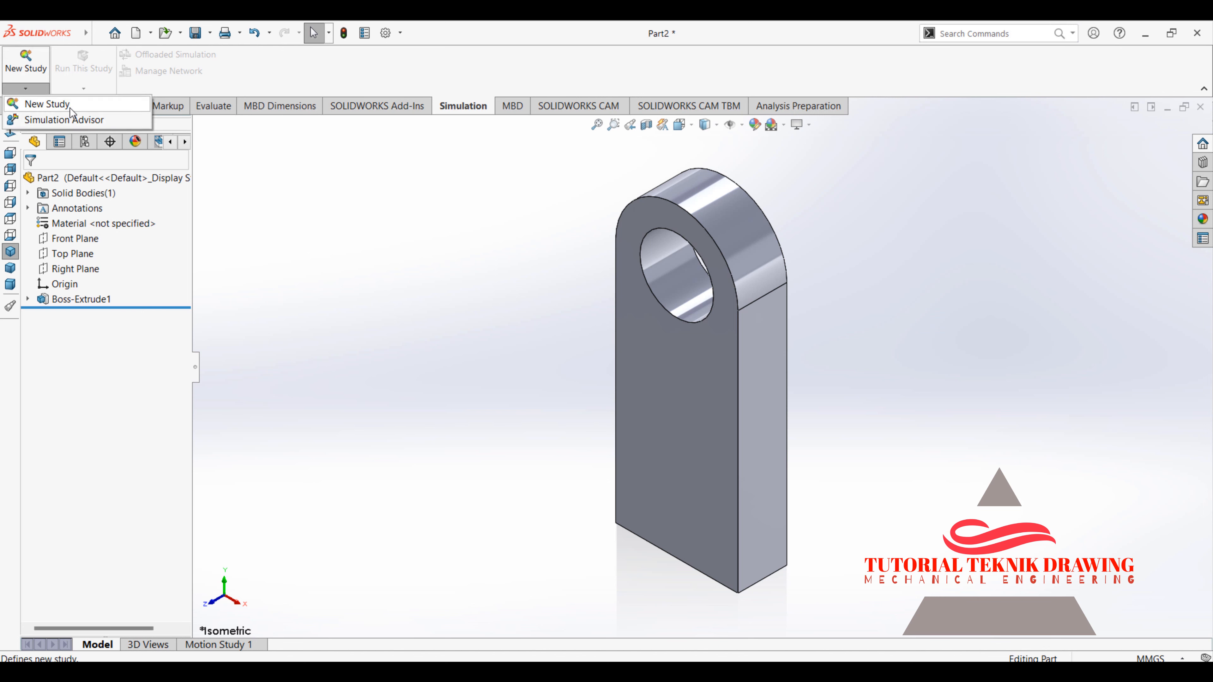
pyautogui.click(41, 100)
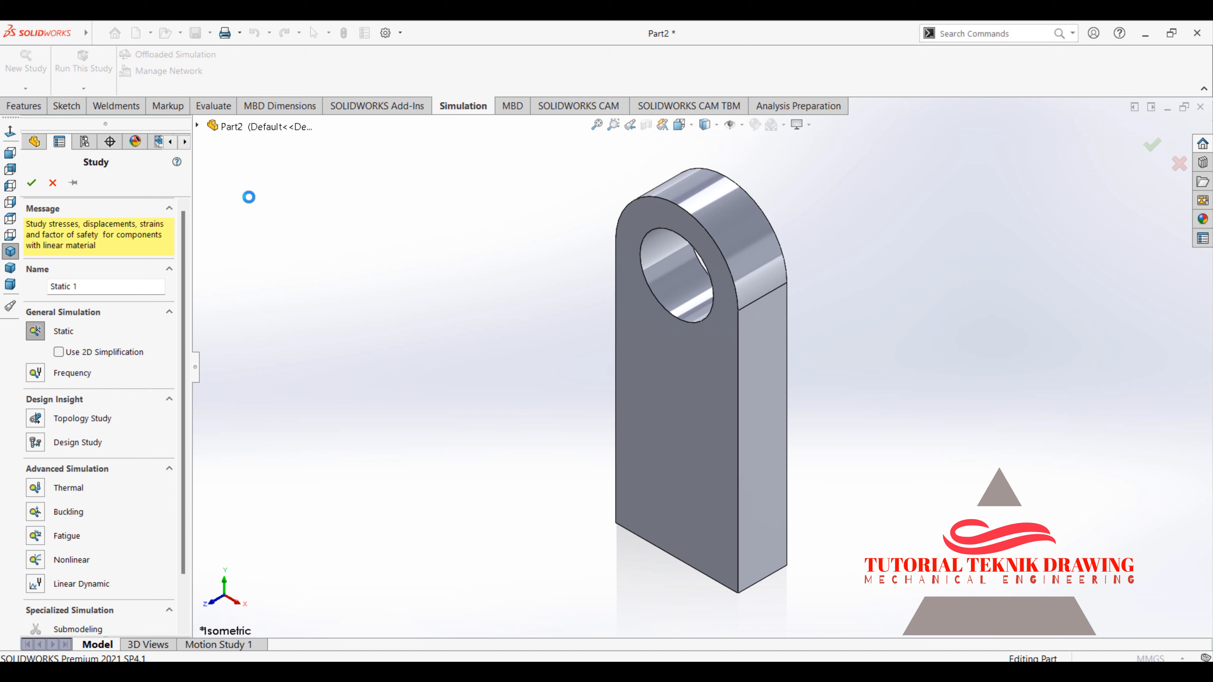
pyautogui.click(97, 287)
pyautogui.press('BackSpace')
pyautogui.press('BackSpace')
pyautogui.press('BackSpace')
pyautogui.press('BackSpace')
pyautogui.press('BackSpace')
pyautogui.press('BackSpace')
pyautogui.press('BackSpace')
pyautogui.write('B')
pyautogui.press('BackSpace')
pyautogui.press('BackSpace')
pyautogui.press('BackSpace')
pyautogui.write('Bebab')
pyautogui.press('BackSpace')
pyautogui.write('n gaya')
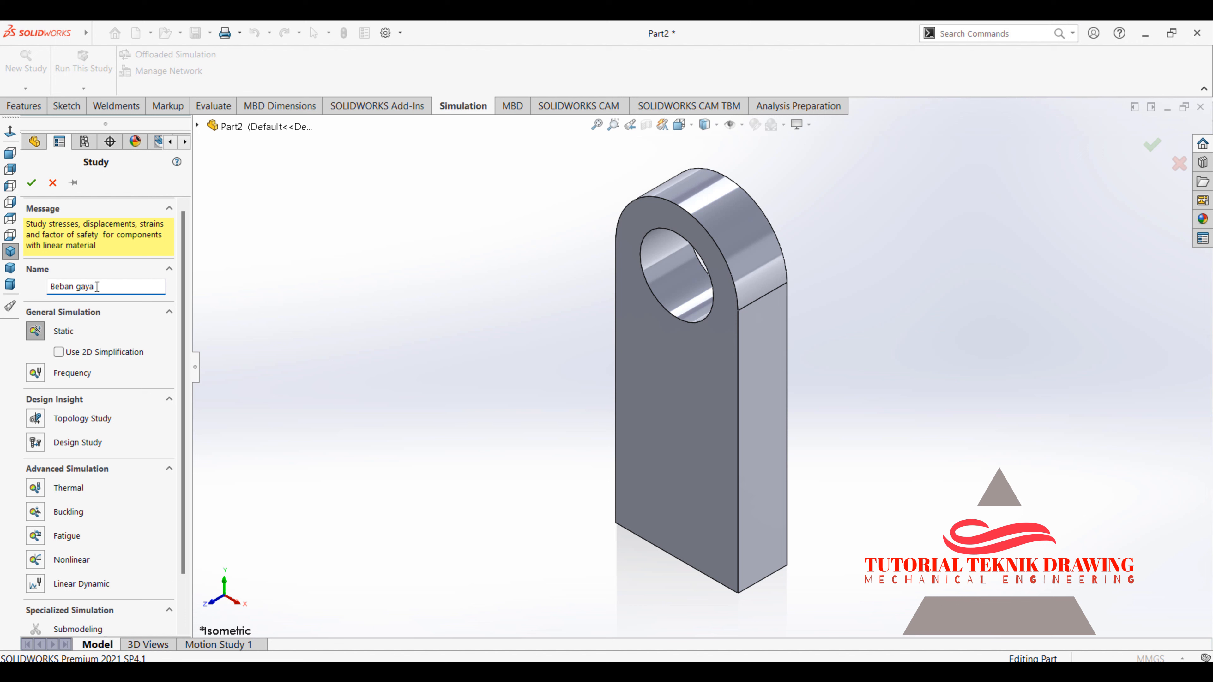
pyautogui.press('BackSpace')
pyautogui.press('BackSpace')
pyautogui.press('BackSpace')
pyautogui.press('BackSpace')
pyautogui.press('BackSpace')
pyautogui.press('BackSpace')
pyautogui.press('BackSpace')
pyautogui.press('BackSpace')
pyautogui.press('BackSpace')
pyautogui.press('BackSpace')
pyautogui.write('Berat Beban Gaya Tarik')
pyautogui.click(33, 333)
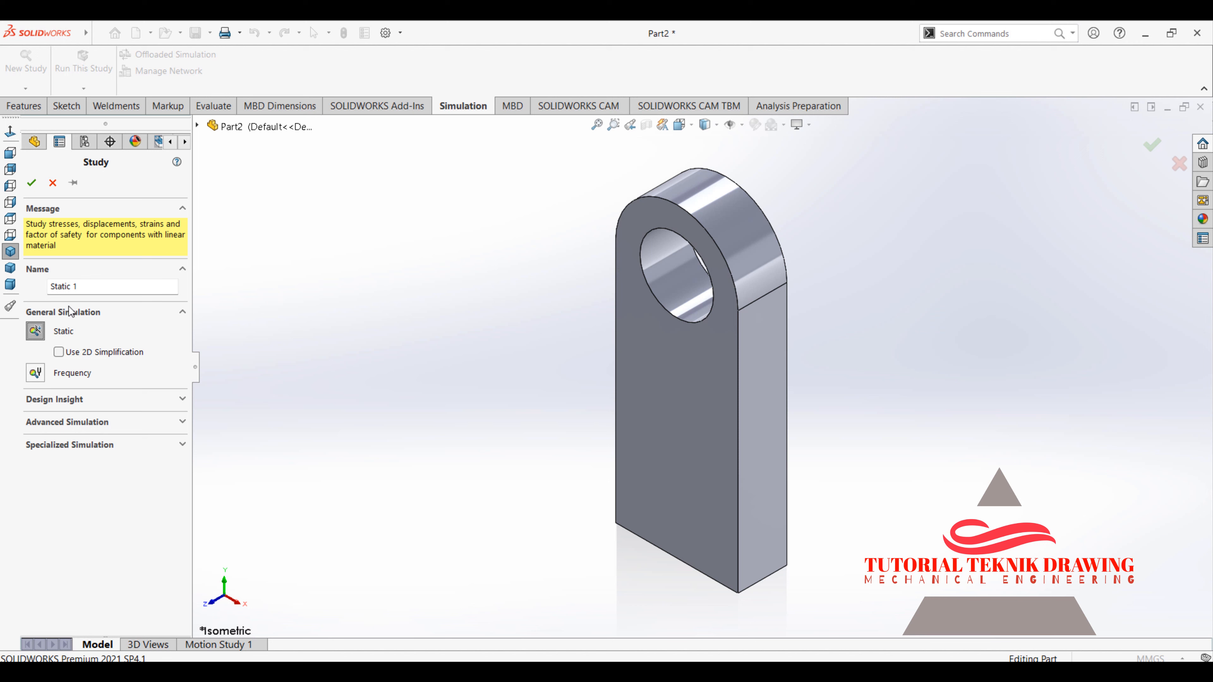
# - Name the static study "Berat Beban Gaya Tarik" and create it
pyautogui.click(73, 288)
pyautogui.click(85, 284)
pyautogui.hotkey('ctrl', 'a')
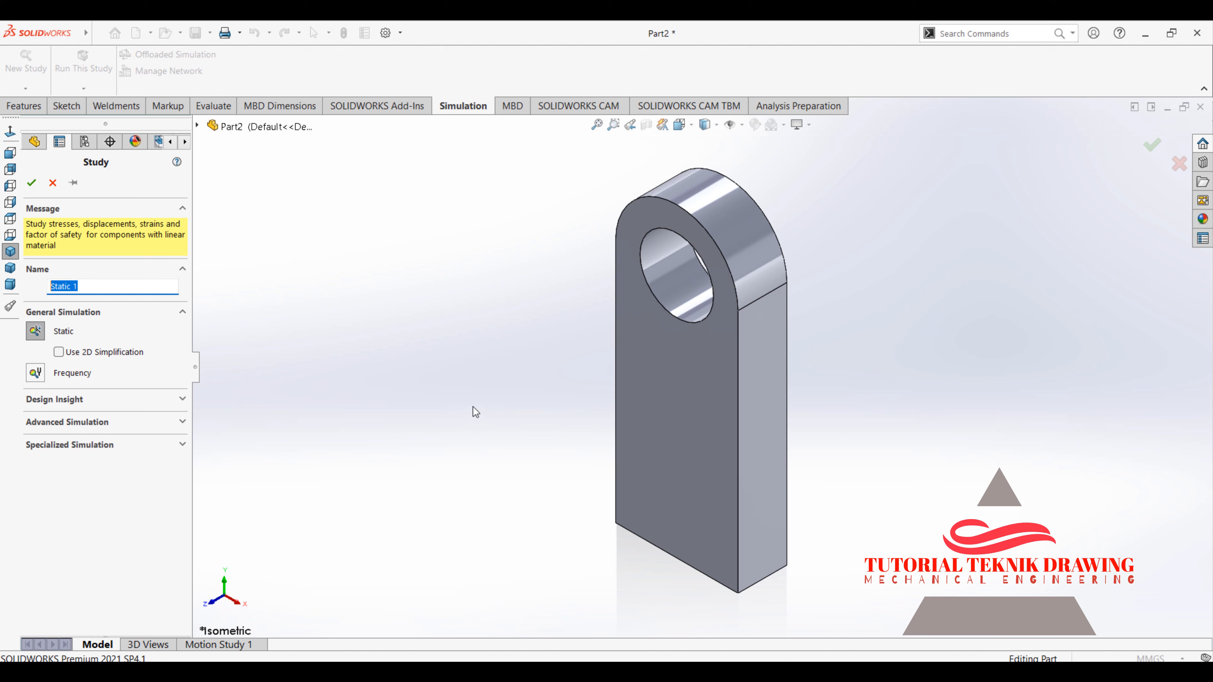
pyautogui.write('g')
pyautogui.press('BackSpace')
pyautogui.hotkey('ctrl', 'z')
pyautogui.hotkey('ctrl', 'z')
pyautogui.hotkey('ctrl', 'z')
pyautogui.press('BackSpace')
pyautogui.write('Berat Beban Gaya TA')
pyautogui.press('BackSpace')
pyautogui.write('arik')
pyautogui.click(32, 183)
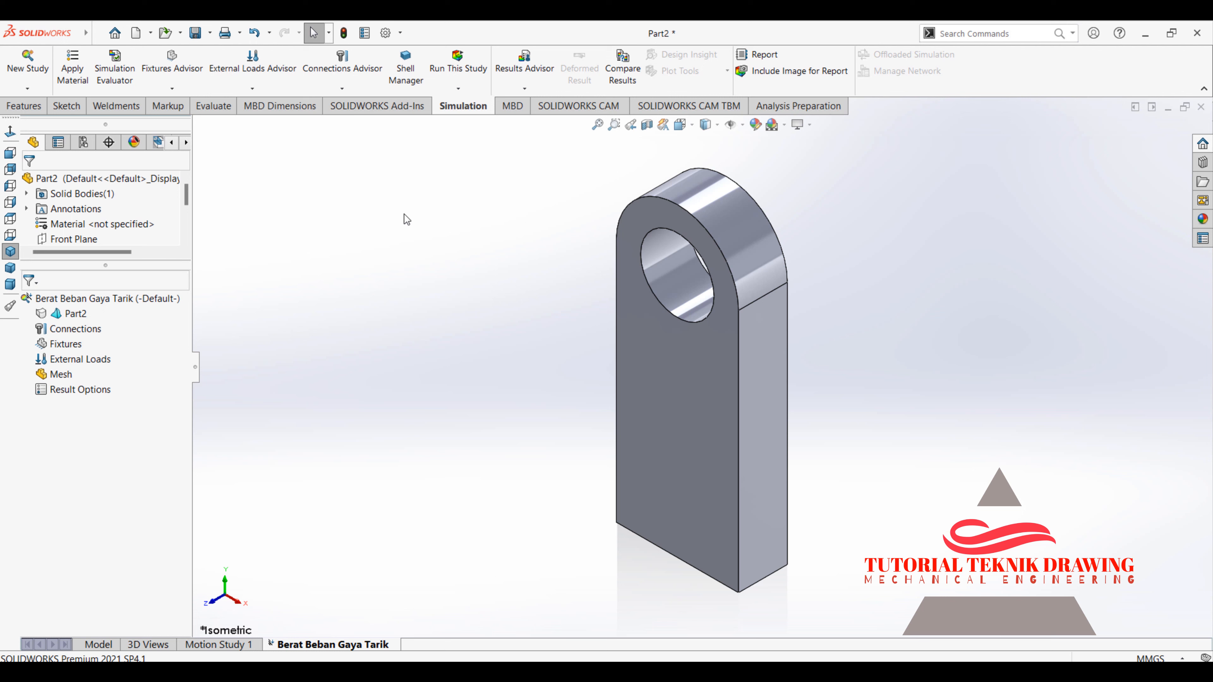
# - Look through the steel materials in the material library for the study's part, then close it without applying one
pyautogui.rightClick(68, 319)
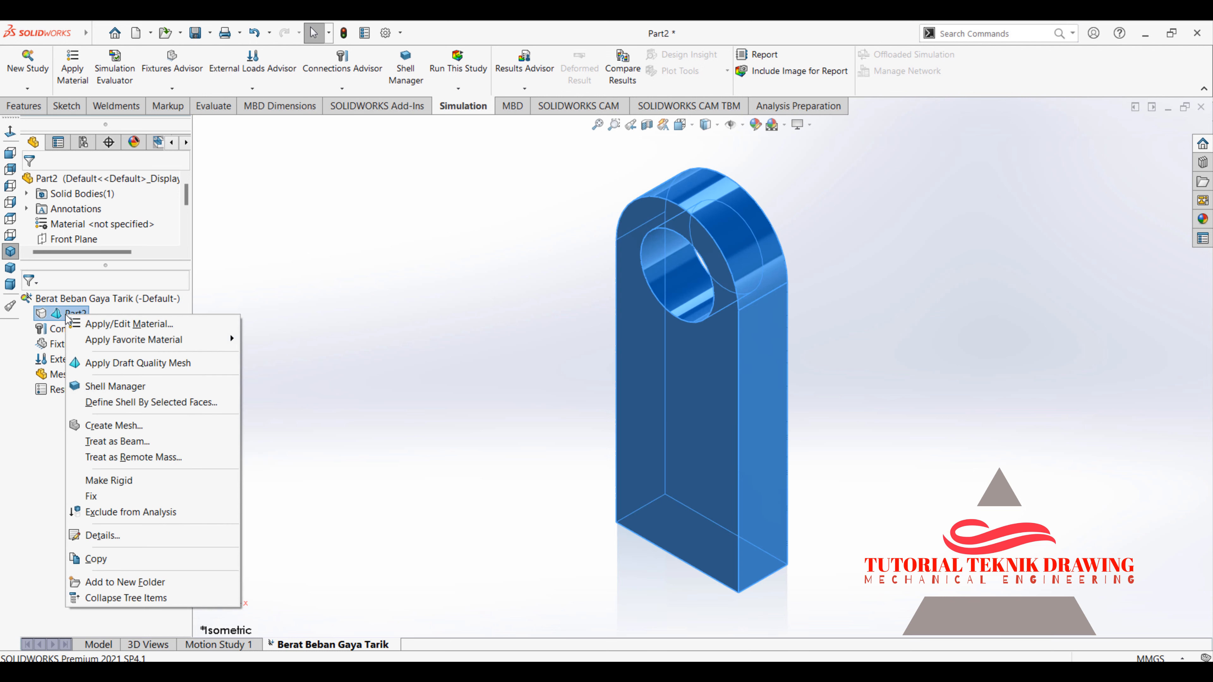
pyautogui.click(116, 328)
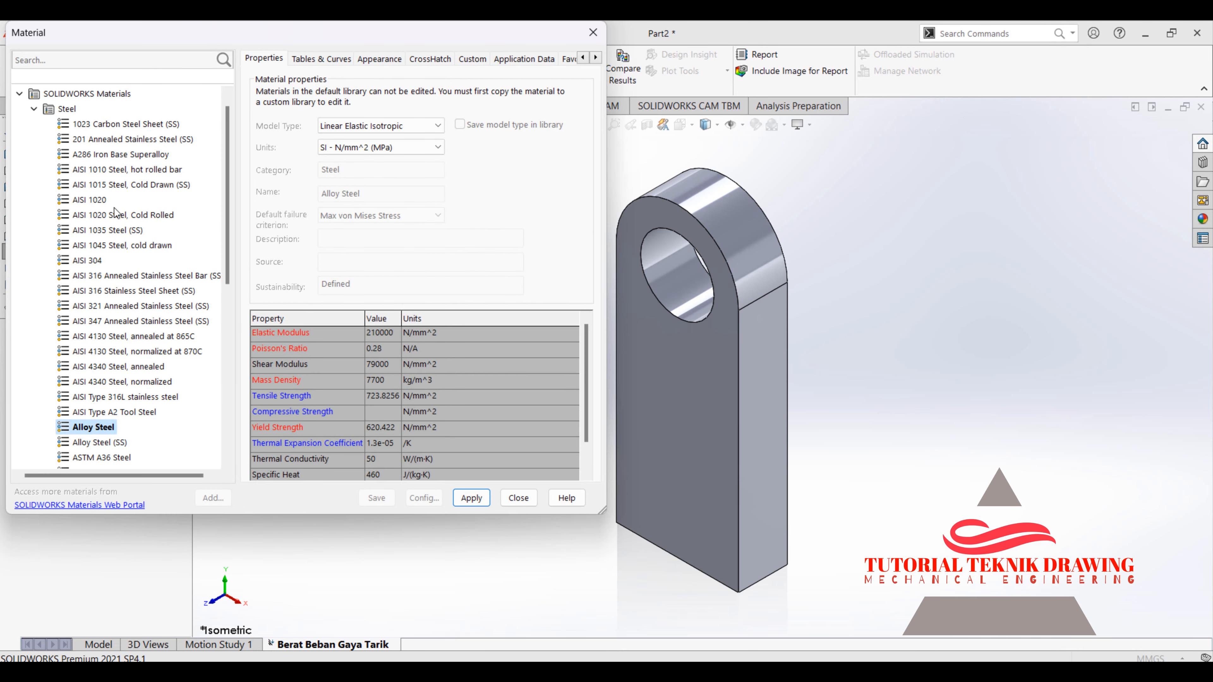
pyautogui.scroll(1, 114, 208)
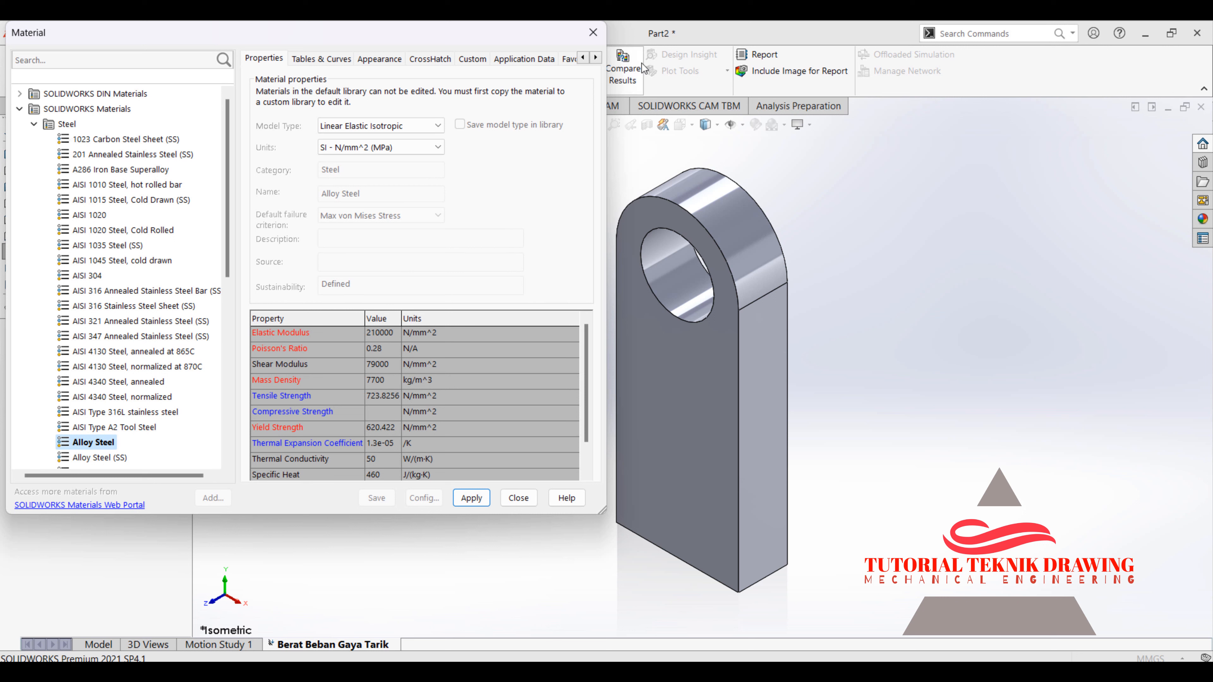
pyautogui.click(592, 32)
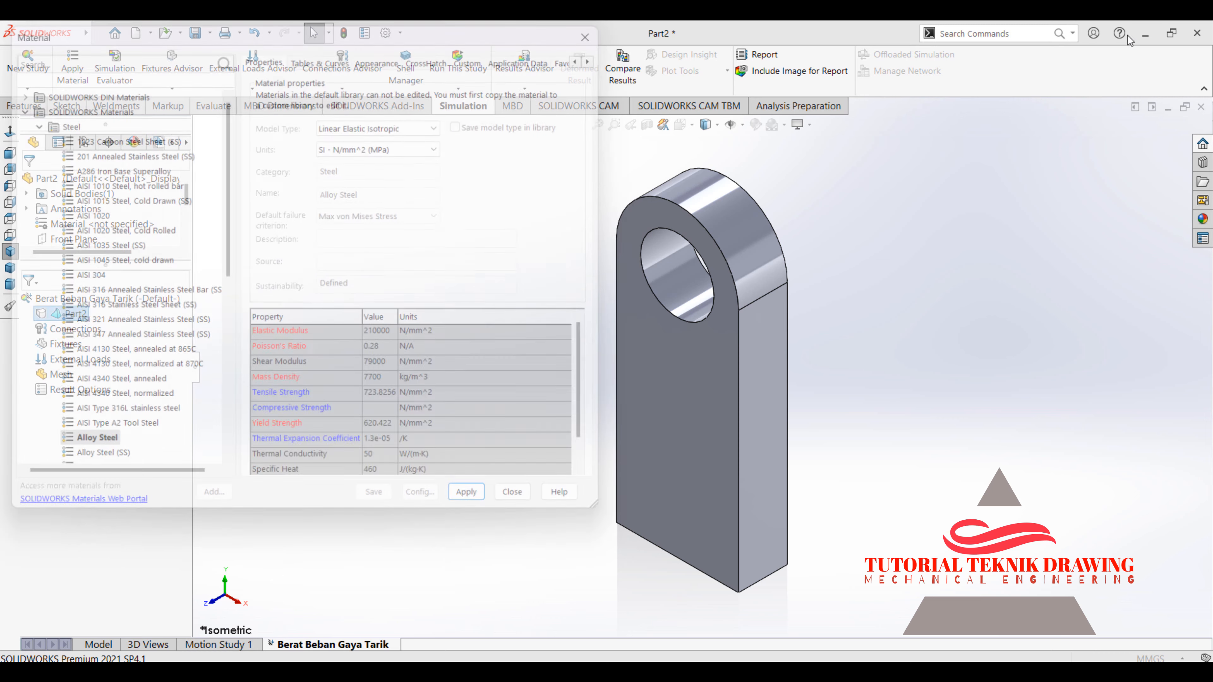
# - Switch to Google Chrome and open a browser window with a personal profile
pyautogui.click(1145, 34)
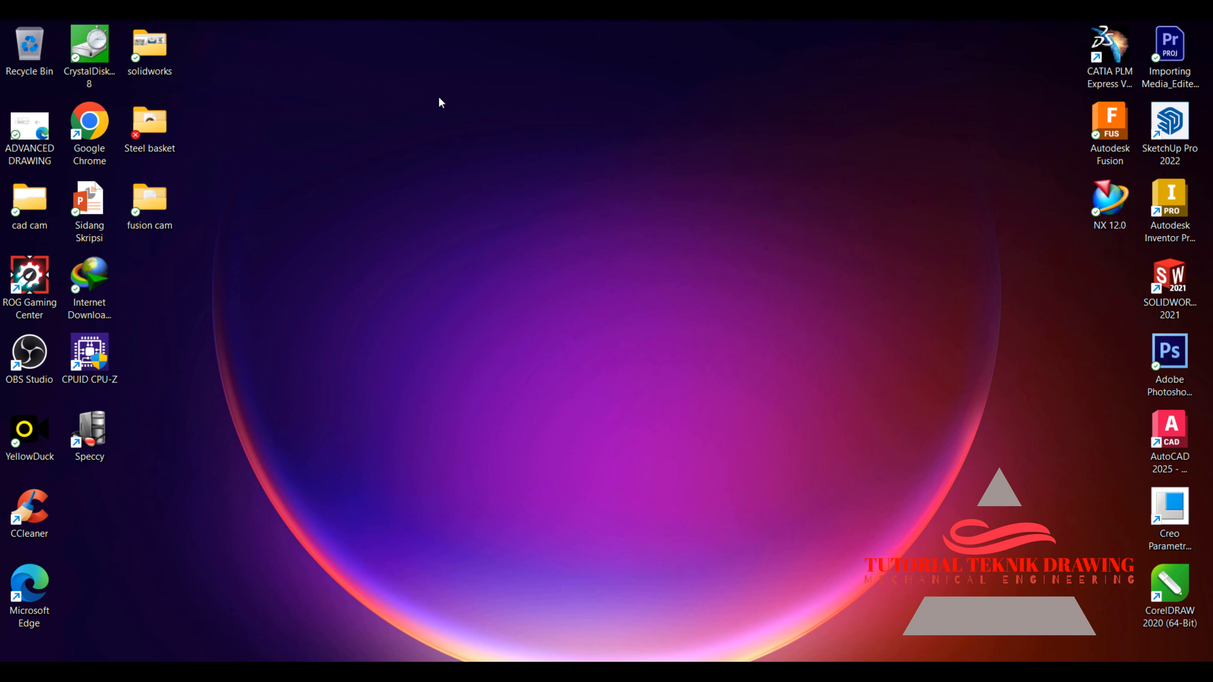
pyautogui.doubleClick(97, 135)
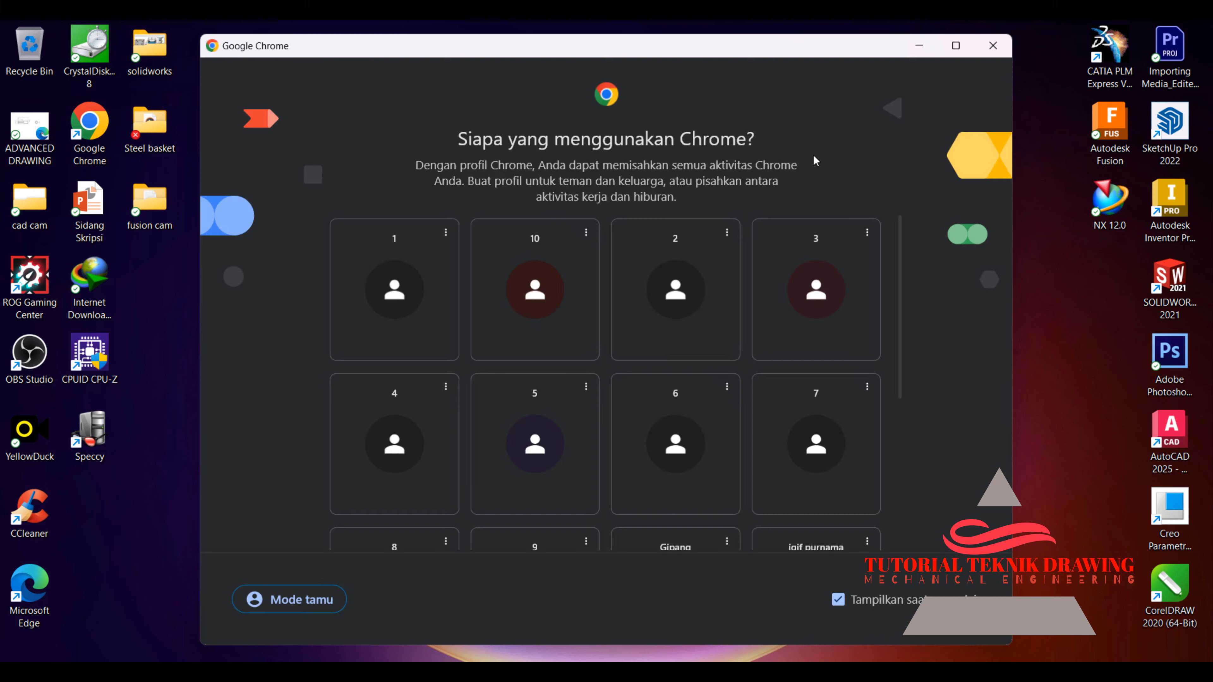
pyautogui.scroll(-5, 723, 471)
pyautogui.click(841, 361)
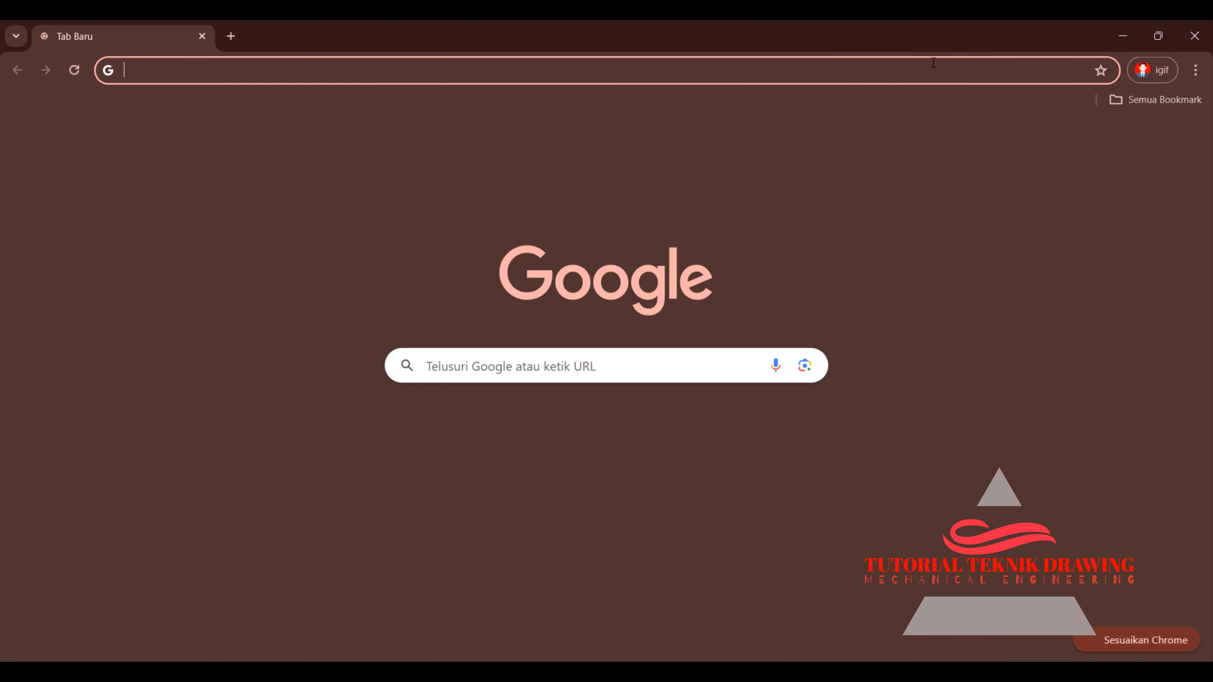
# - Search Google for "steel adalah", look over the results about steel, and return to SOLIDWORKS
pyautogui.click(381, 74)
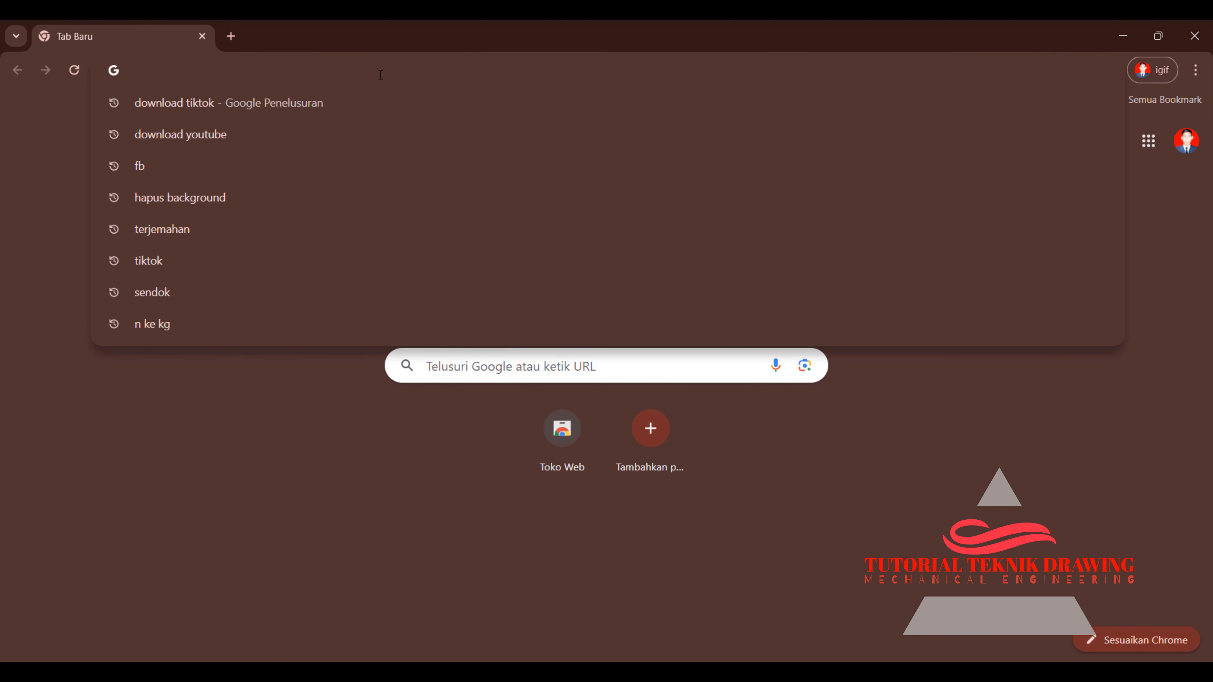
pyautogui.write('stee;')
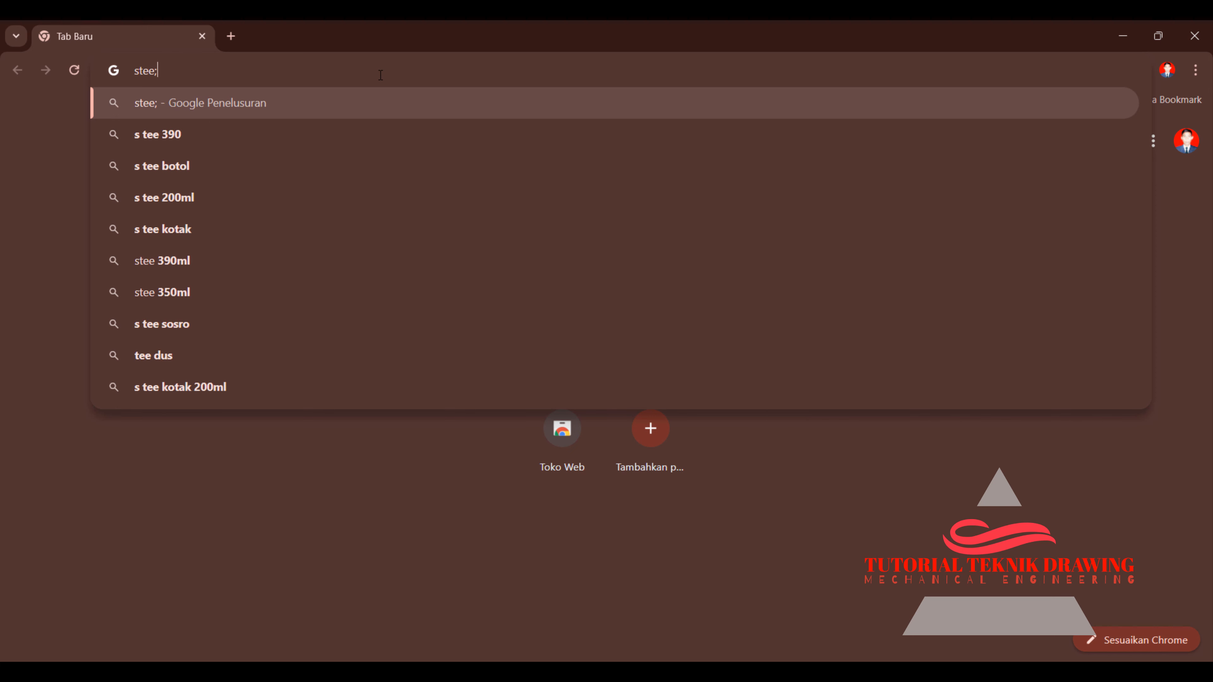
pyautogui.press('BackSpace')
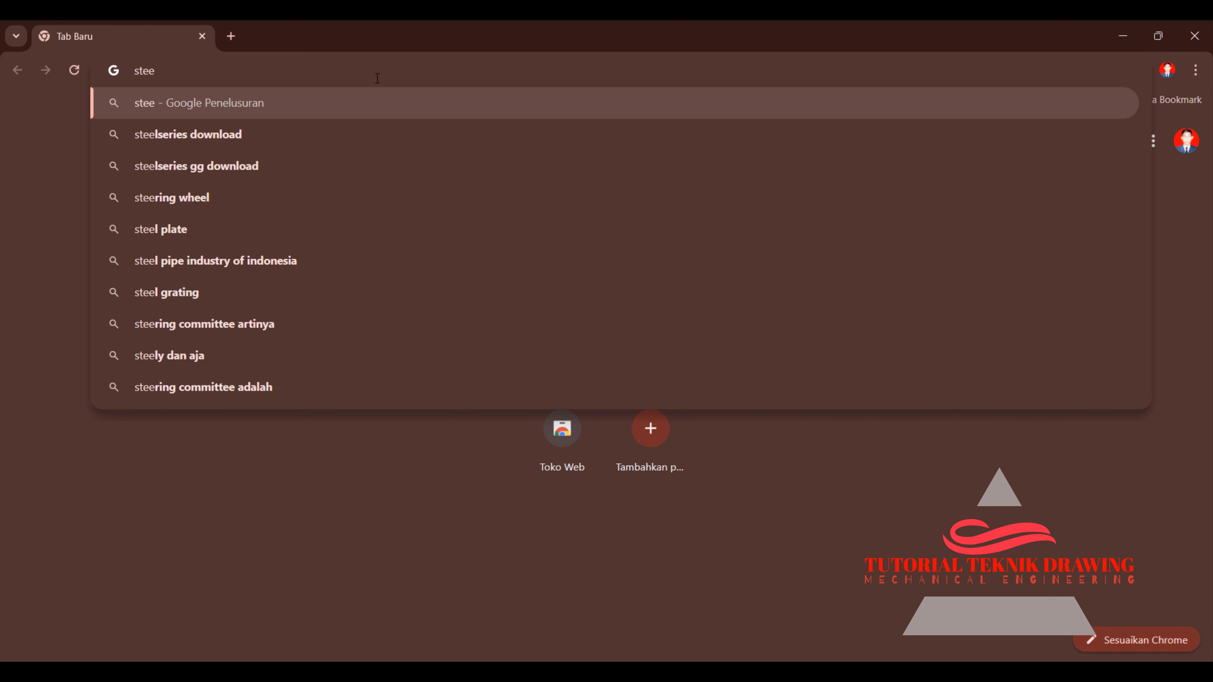
pyautogui.write('l adalah')
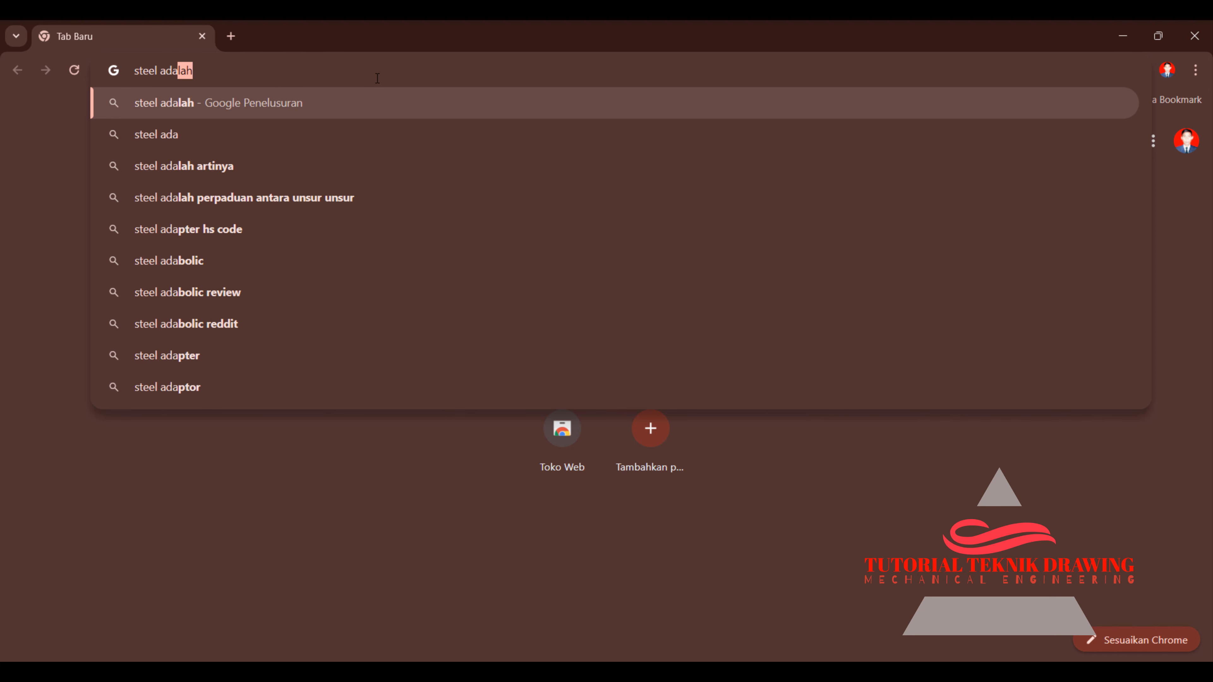
pyautogui.press('Return')
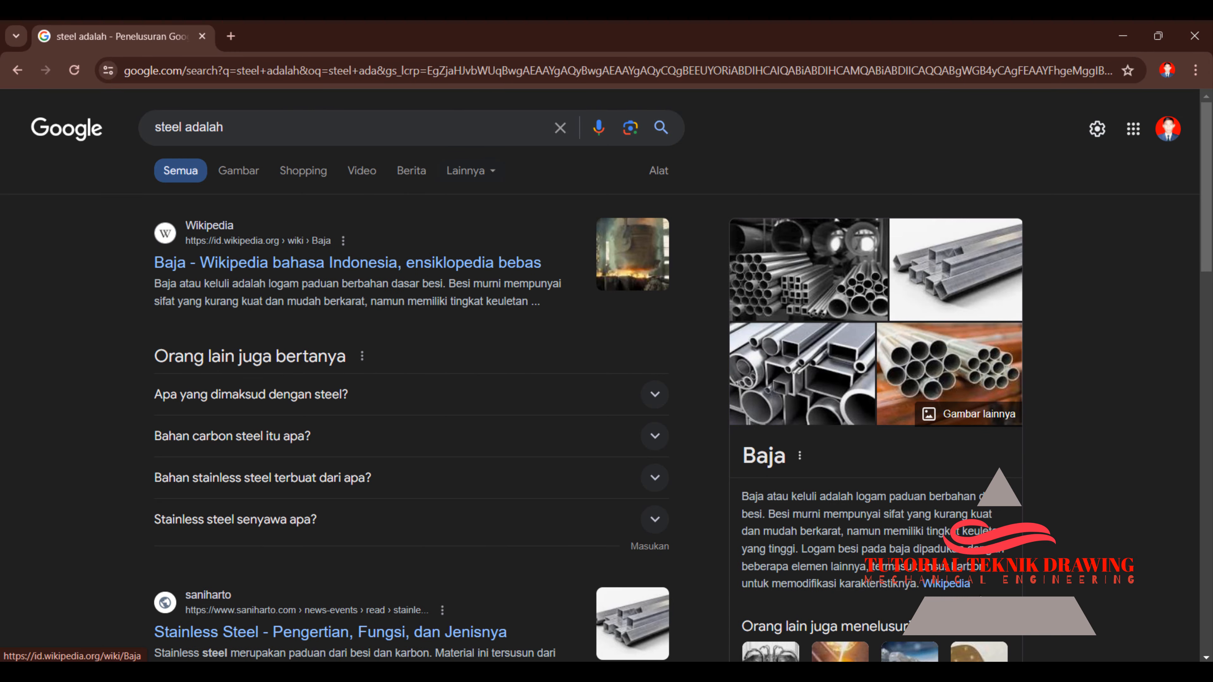
pyautogui.scroll(-2, 607, 382)
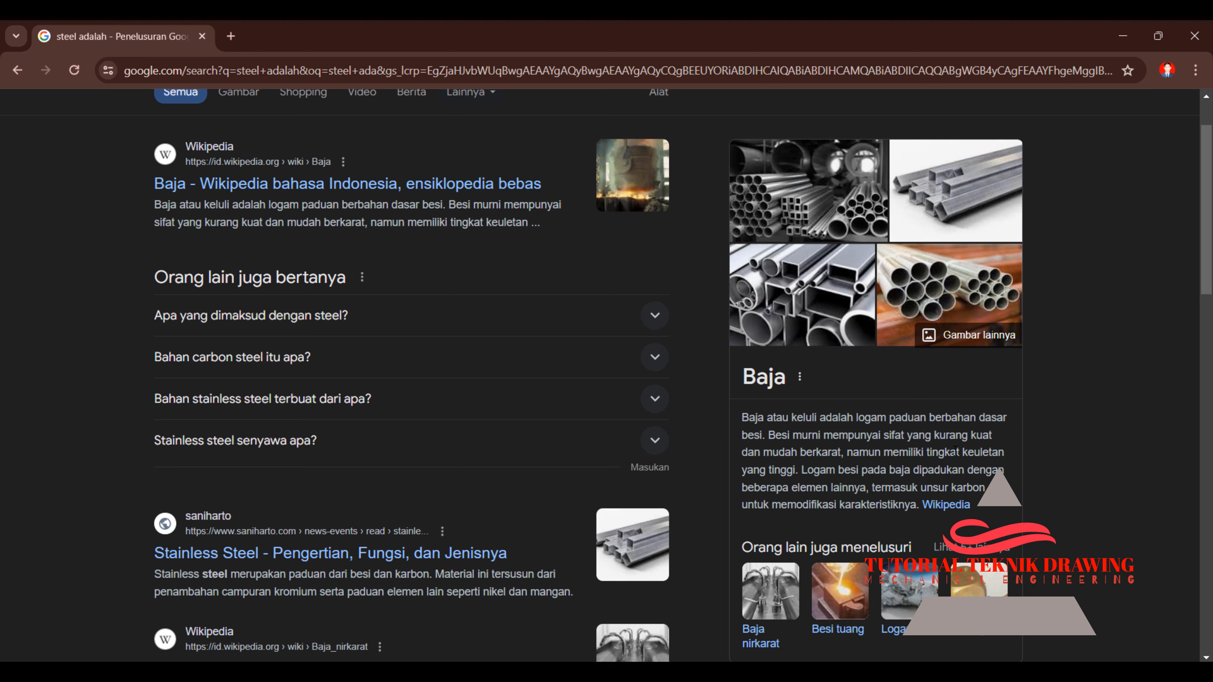
pyautogui.scroll(2, 920, 451)
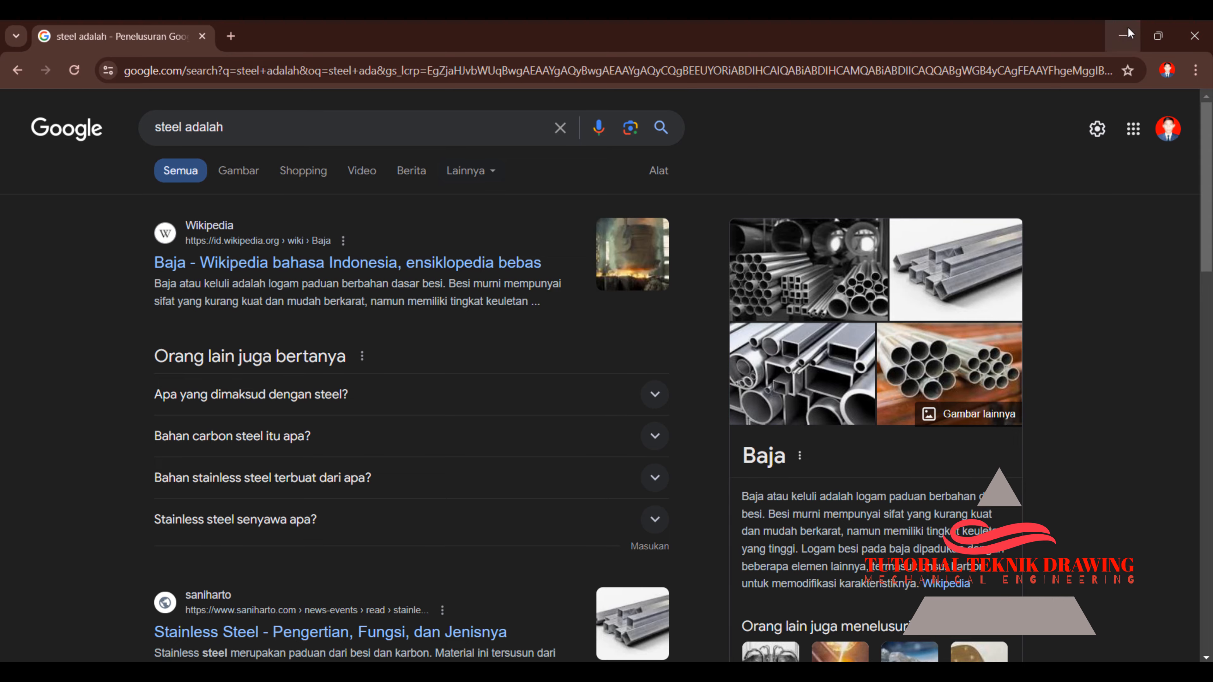
pyautogui.click(1123, 36)
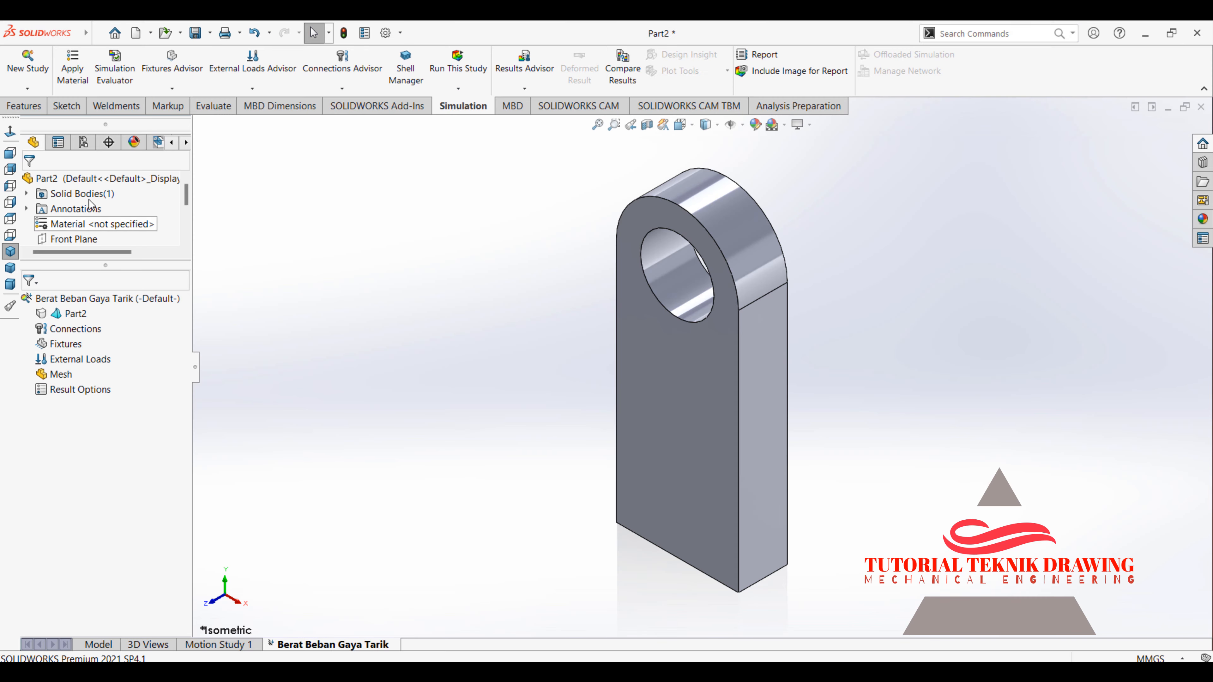
# - Apply ASTM A36 Steel from the steel materials library to the study's part
pyautogui.rightClick(67, 313)
pyautogui.click(84, 316)
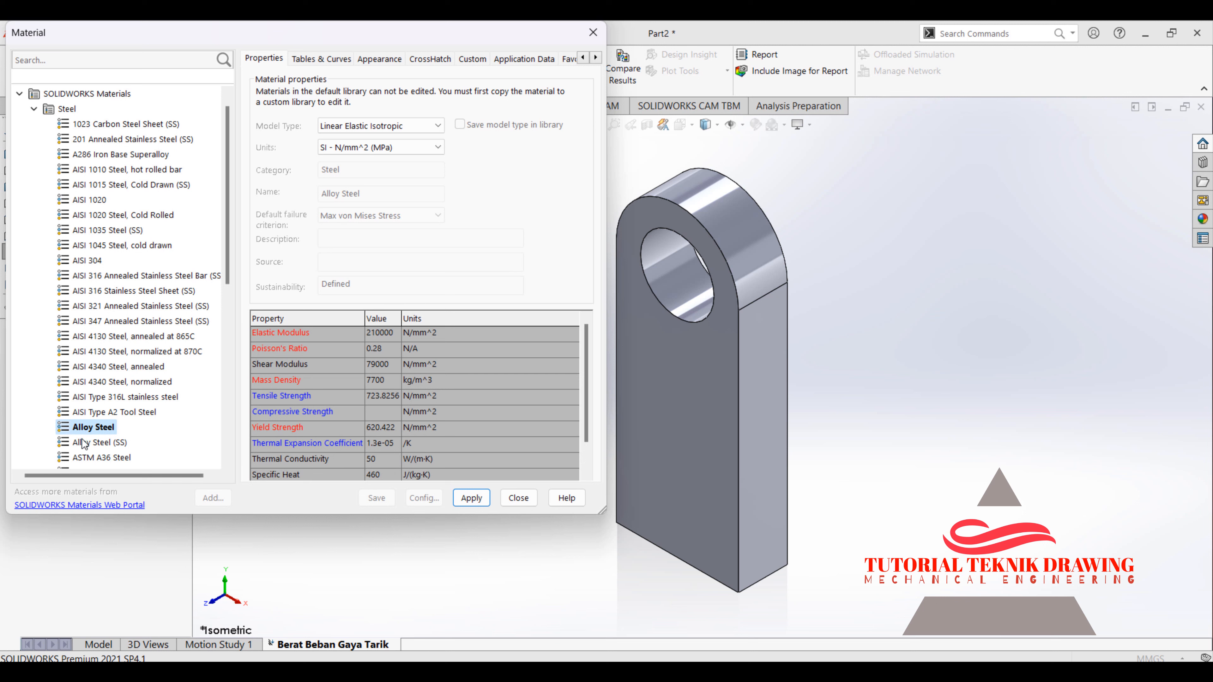
pyautogui.click(65, 109)
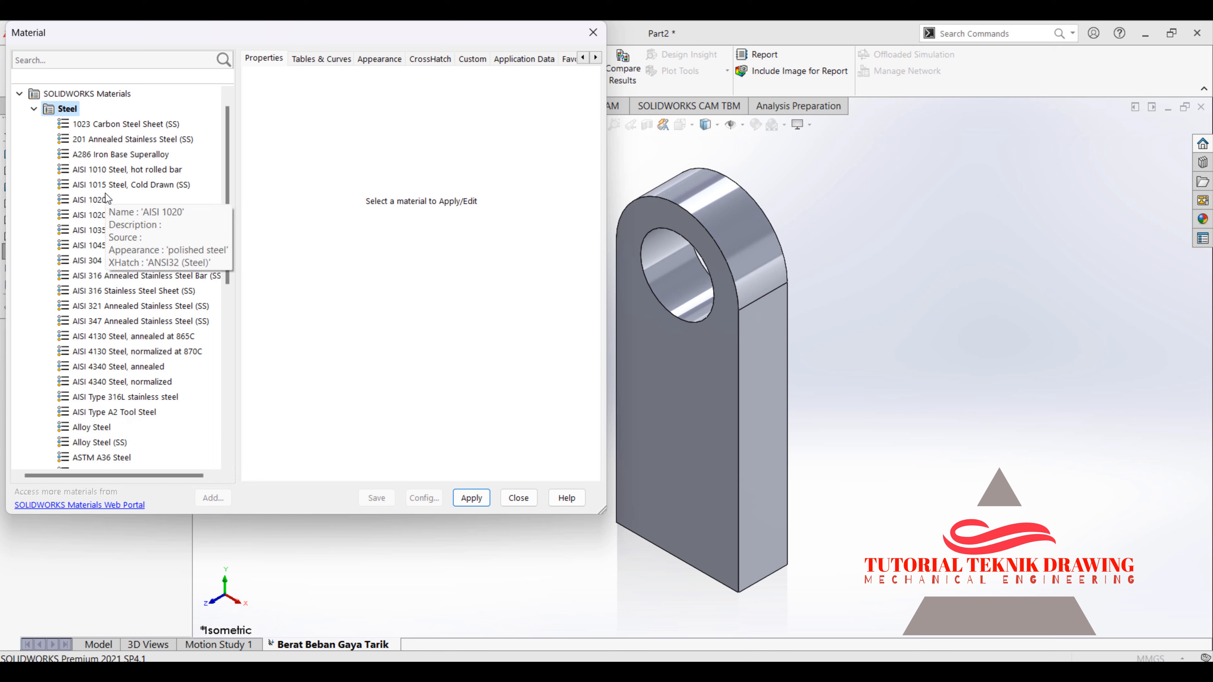
pyautogui.scroll(-4, 108, 215)
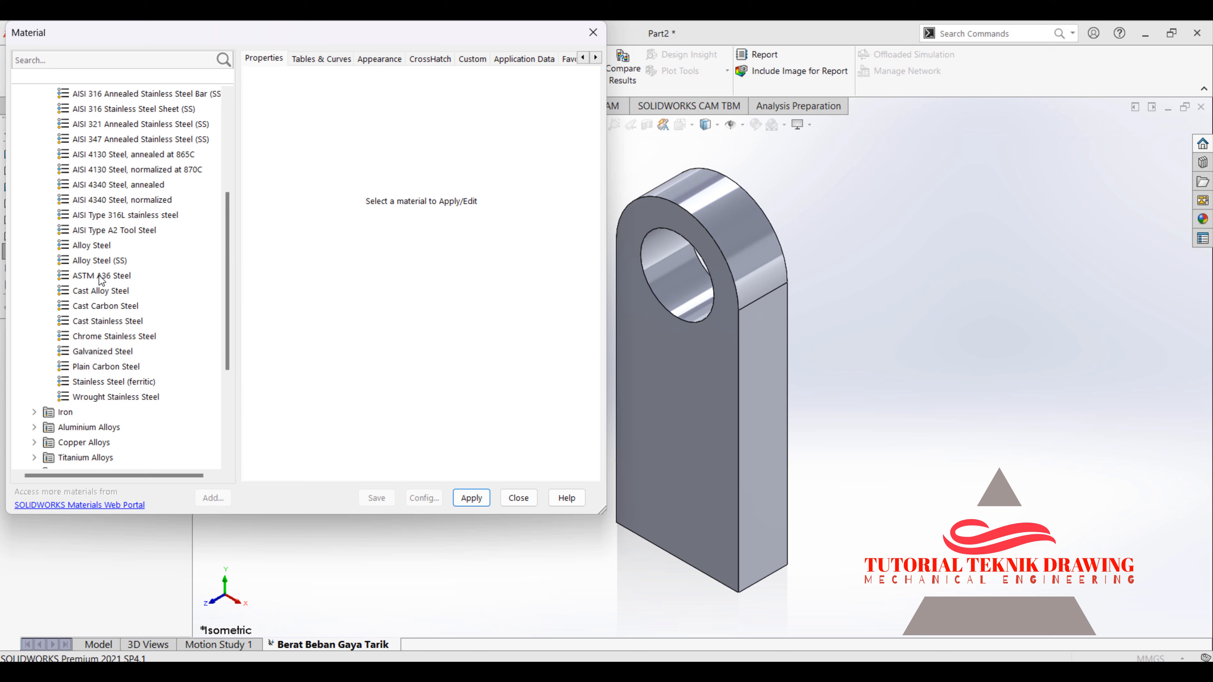
pyautogui.click(101, 277)
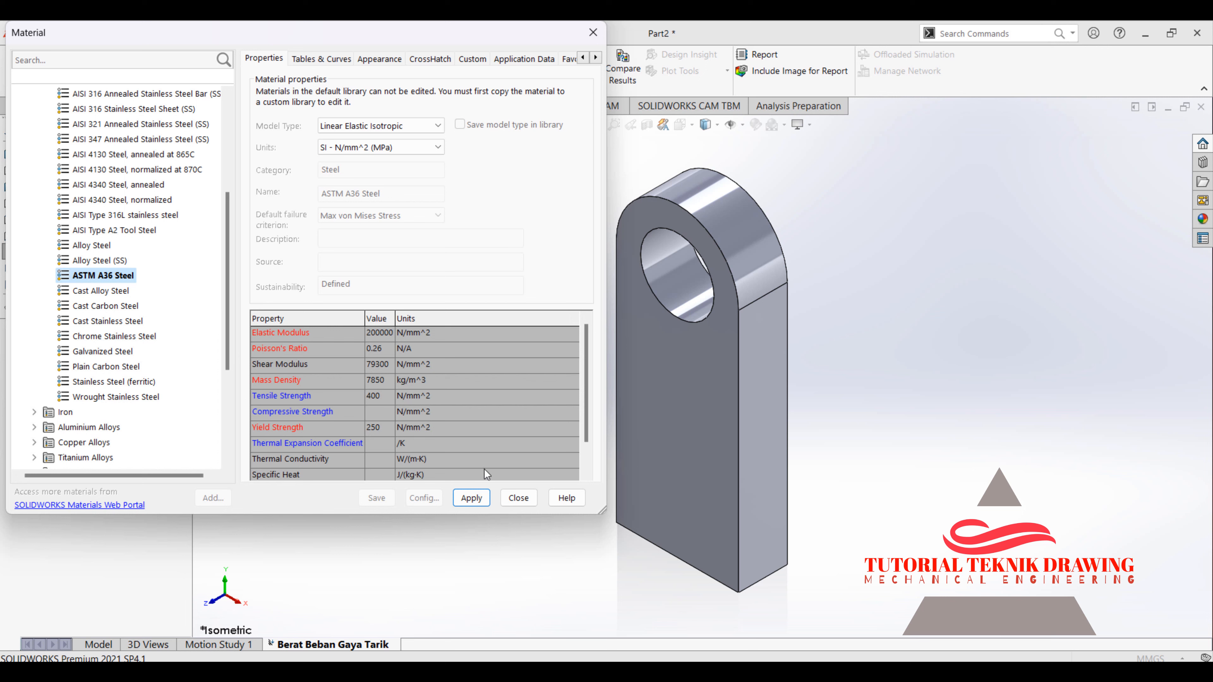
pyautogui.click(470, 497)
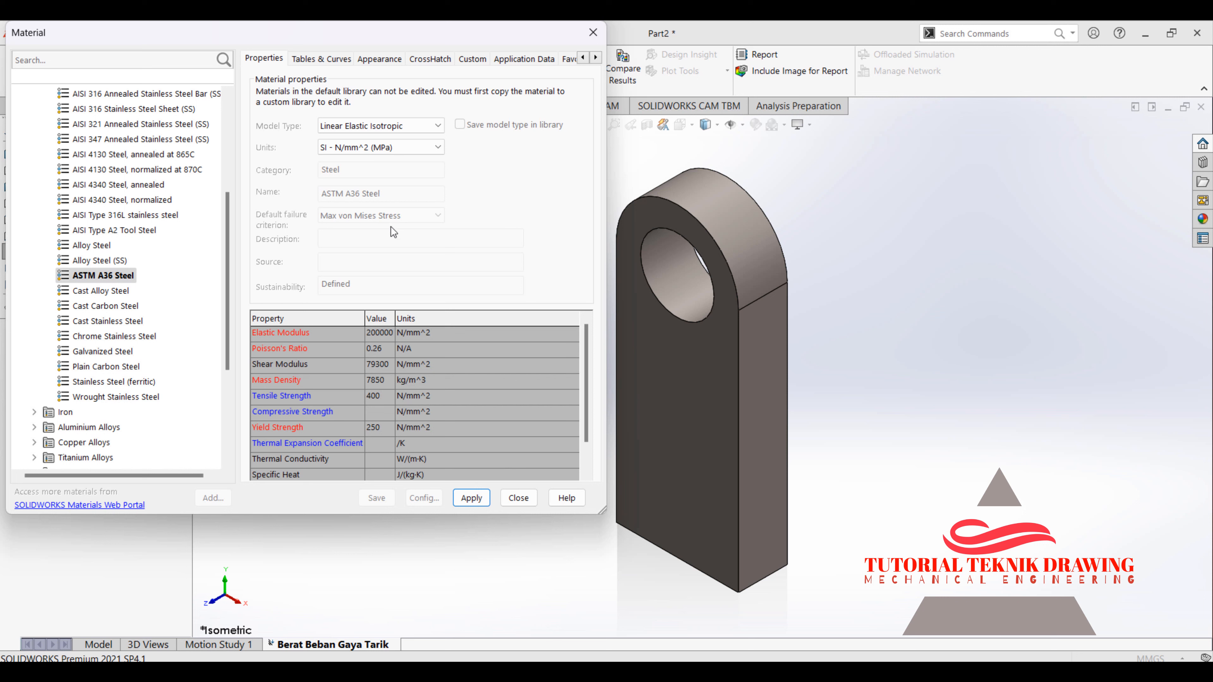
# - Set the material's model type to Linear Elastic Isotropic and its units to SI - N/mm^2 (MPa), apply it and close the material library
pyautogui.click(375, 127)
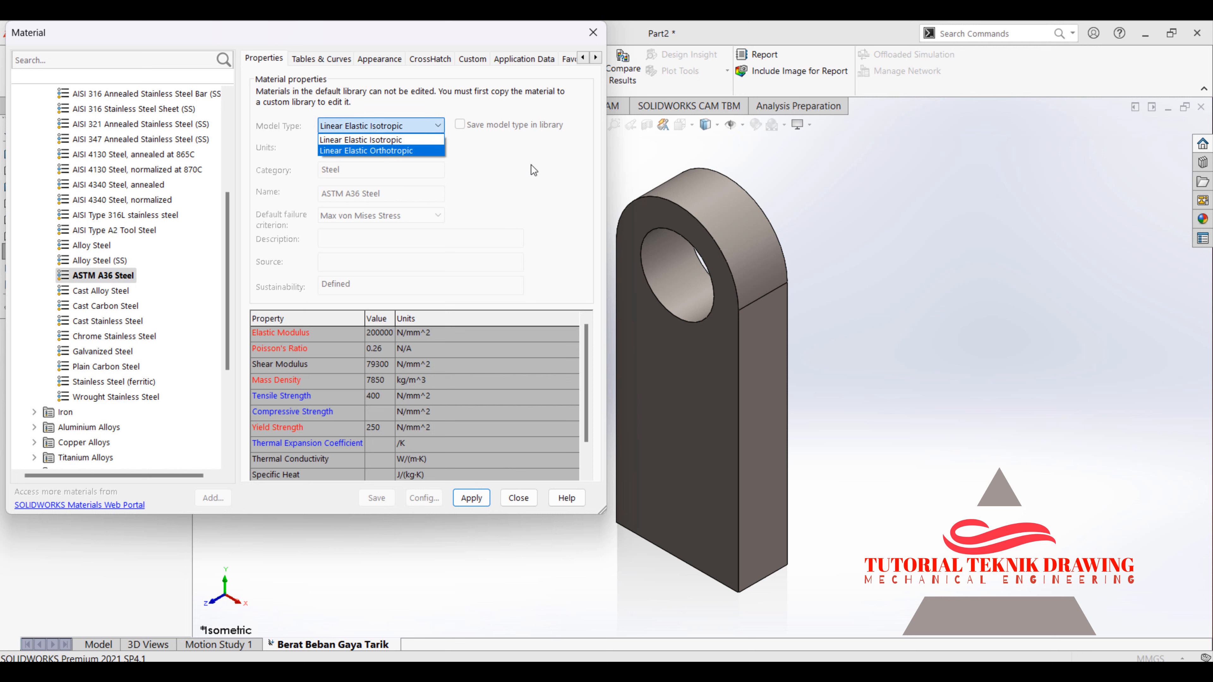
pyautogui.click(388, 141)
pyautogui.click(405, 152)
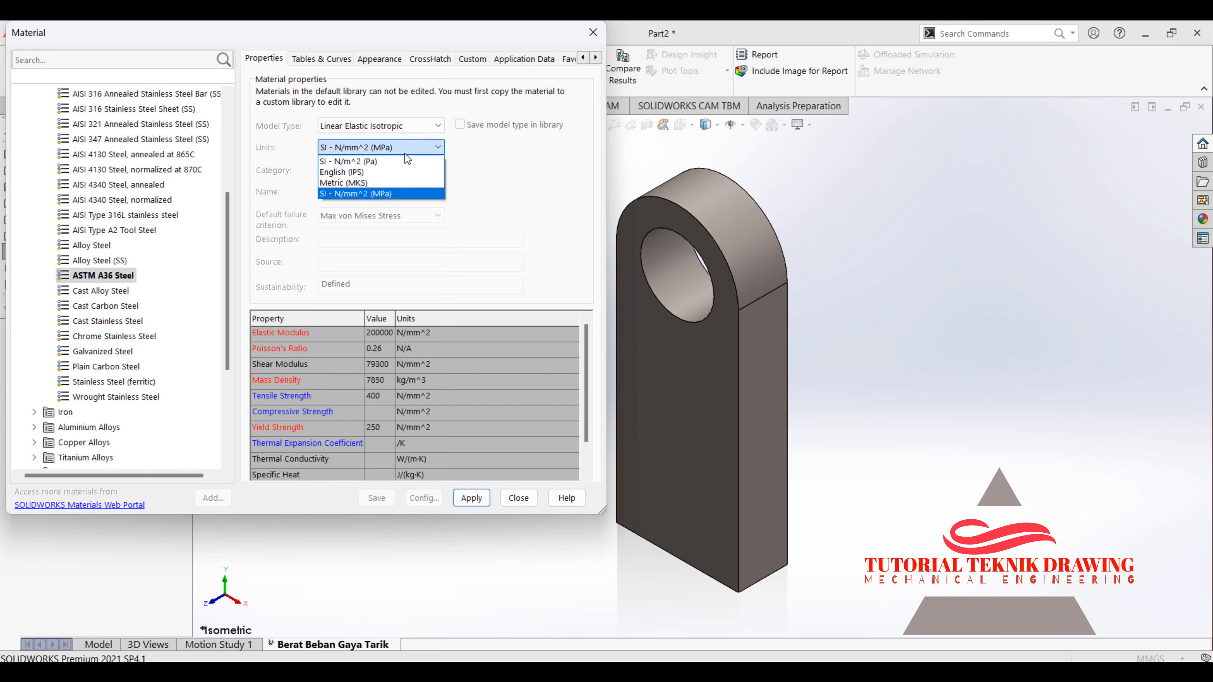
pyautogui.click(399, 196)
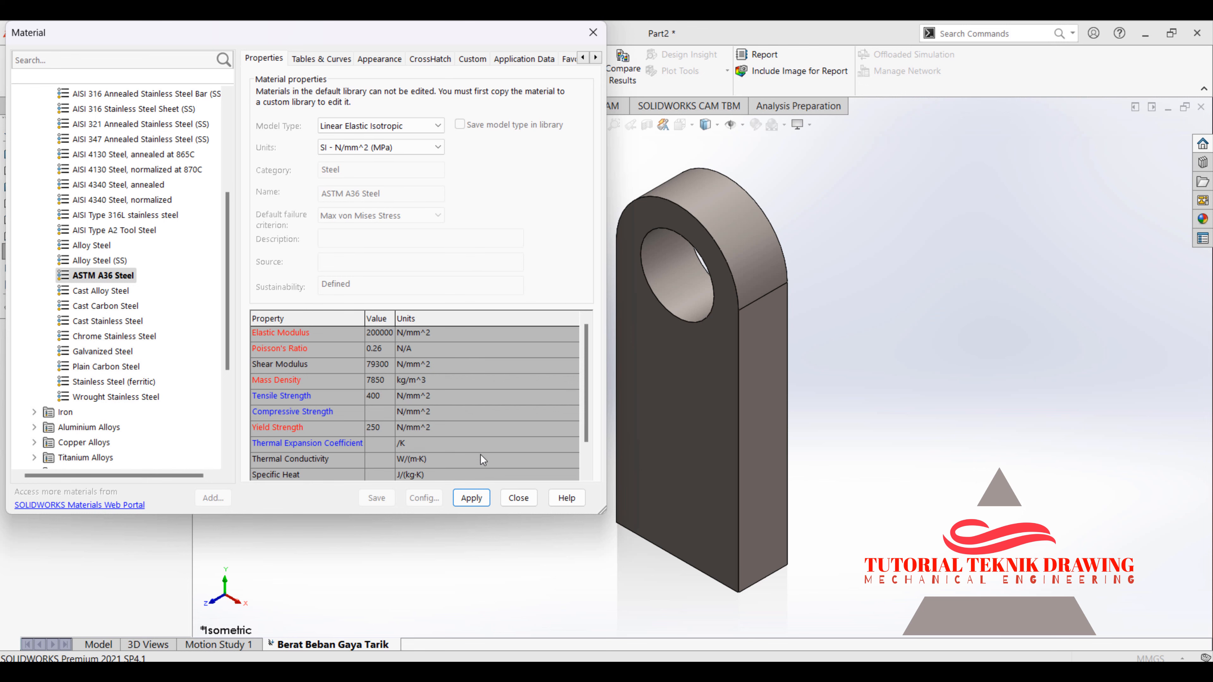
pyautogui.click(478, 500)
pyautogui.click(519, 498)
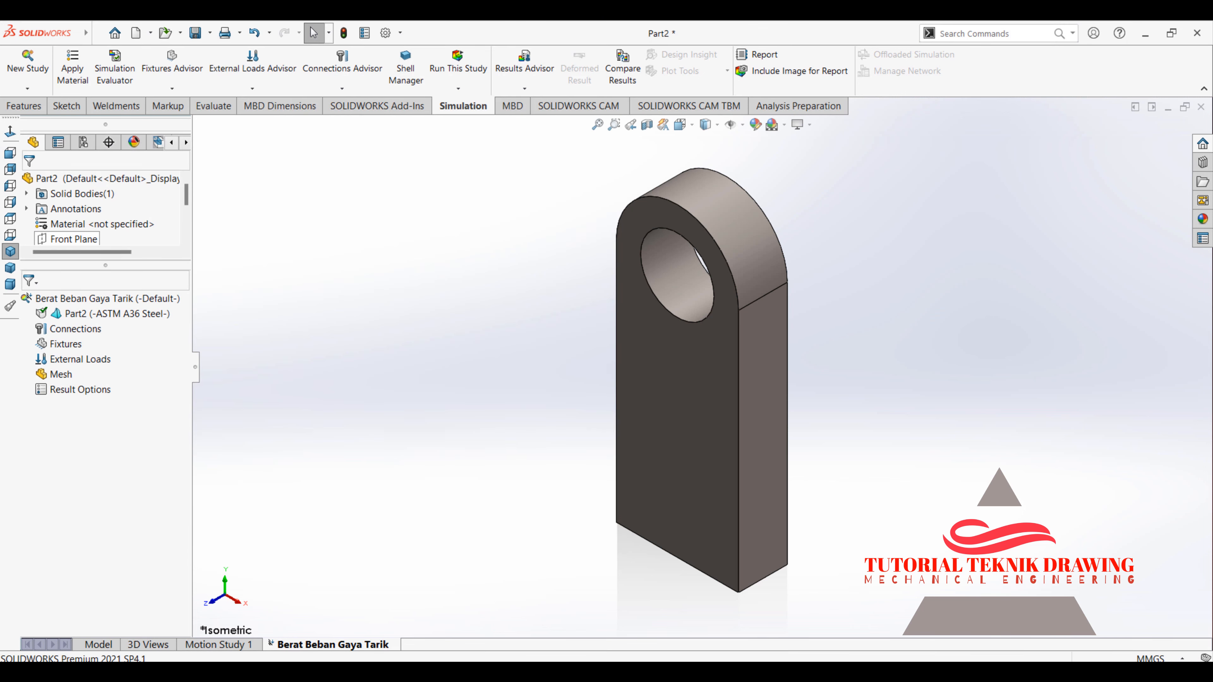
# - Switch to Google Chrome and search Google for "steel astm a36"
pyautogui.click(735, 673)
pyautogui.click(252, 124)
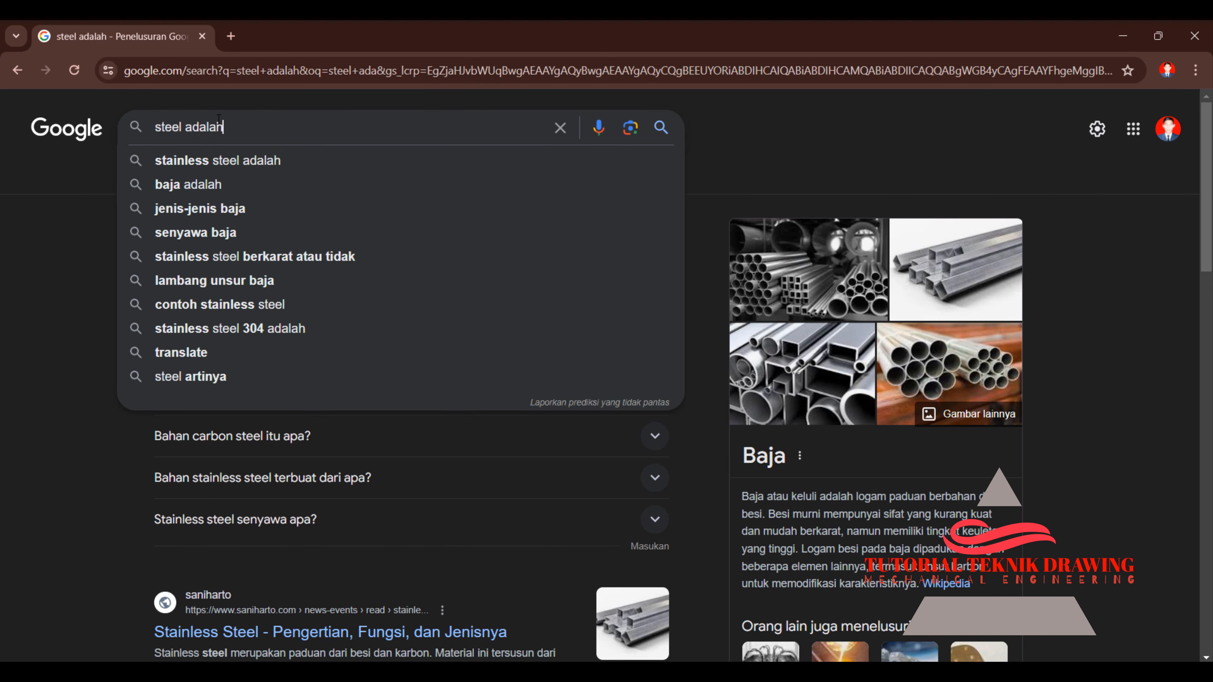
pyautogui.hotkey('shift', 'Left')
pyautogui.hotkey('shift', 'Left')
pyautogui.hotkey('shift', 'Left')
pyautogui.hotkey('shift', 'Left')
pyautogui.hotkey('shift', 'Left')
pyautogui.hotkey('shift', 'Left')
pyautogui.write('as')
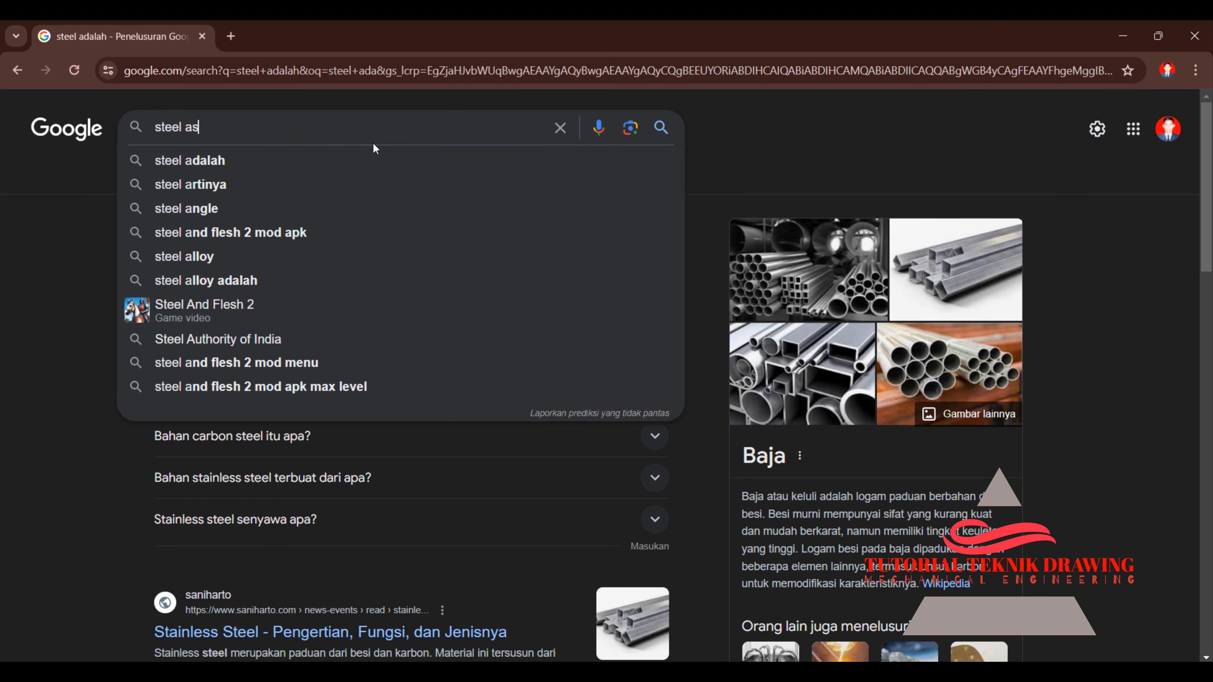
pyautogui.write('tm a')
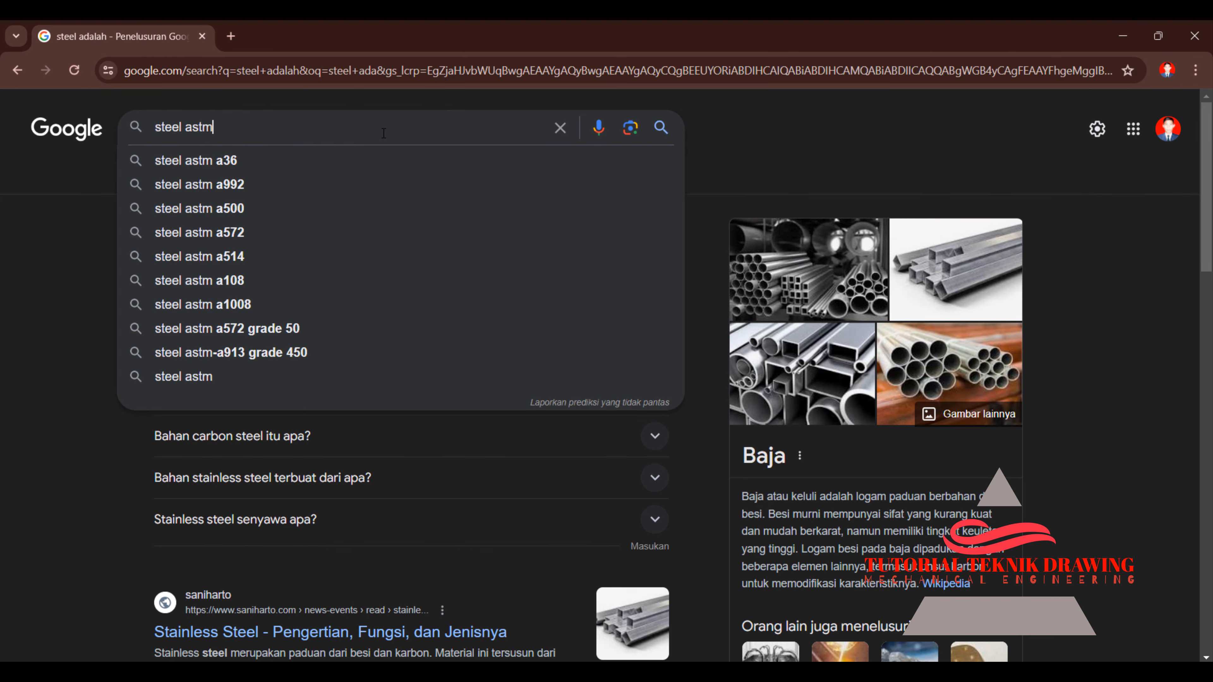
pyautogui.click(272, 158)
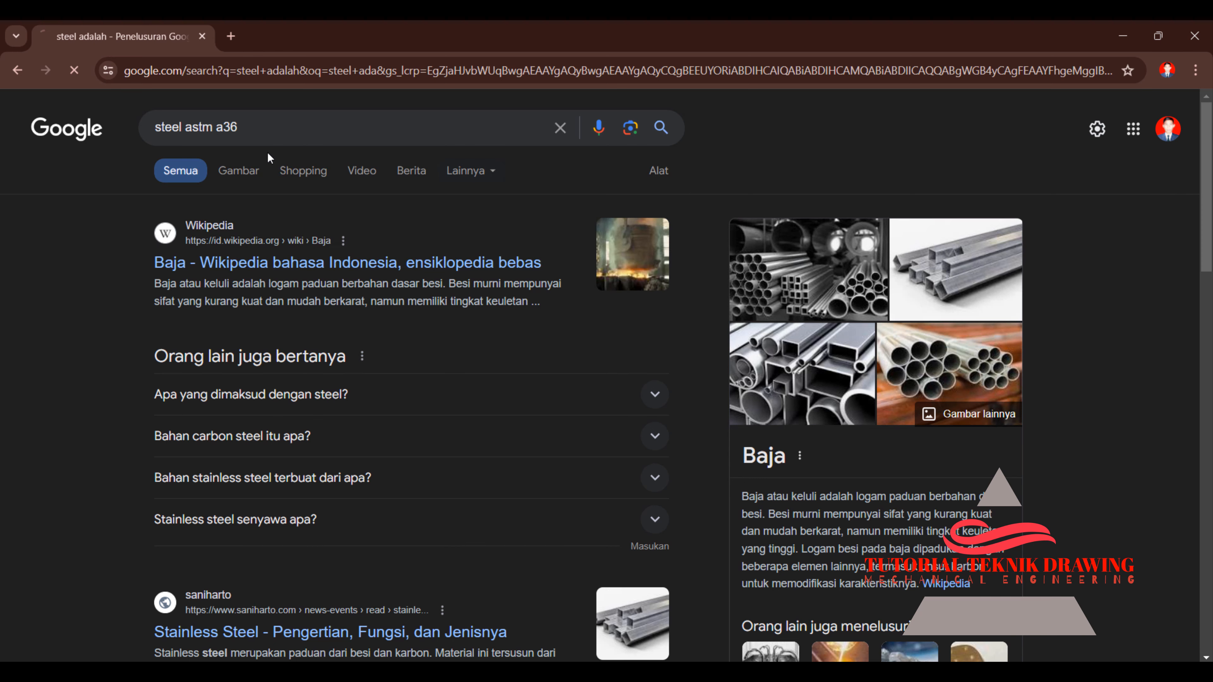
# - Look through the web and image results about ASTM A36 steel, and return to SOLIDWORKS
pyautogui.scroll(-2, 868, 366)
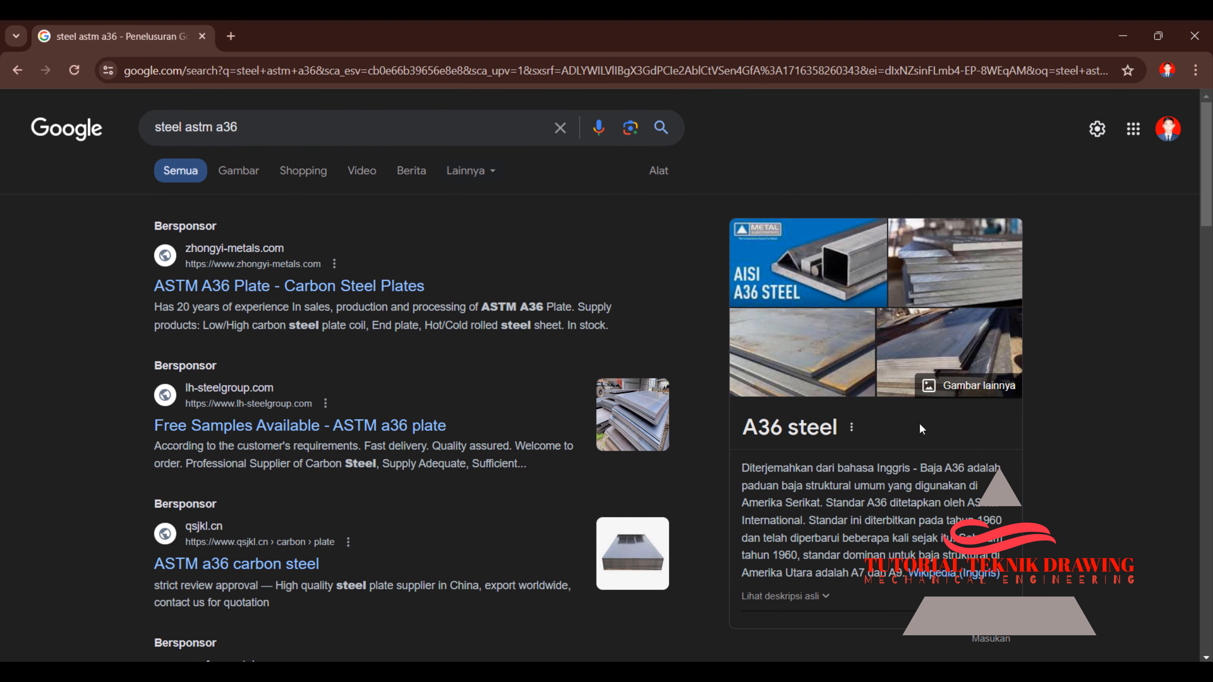
pyautogui.scroll(-2, 852, 438)
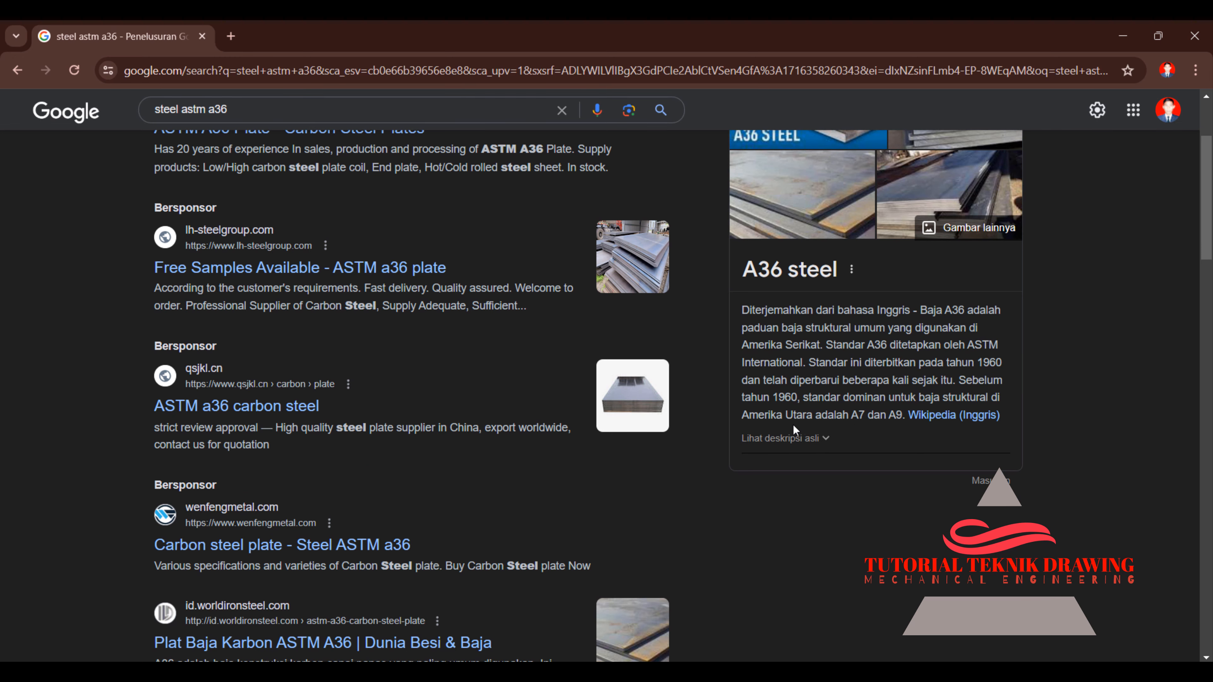
pyautogui.scroll(3, 528, 239)
pyautogui.click(238, 170)
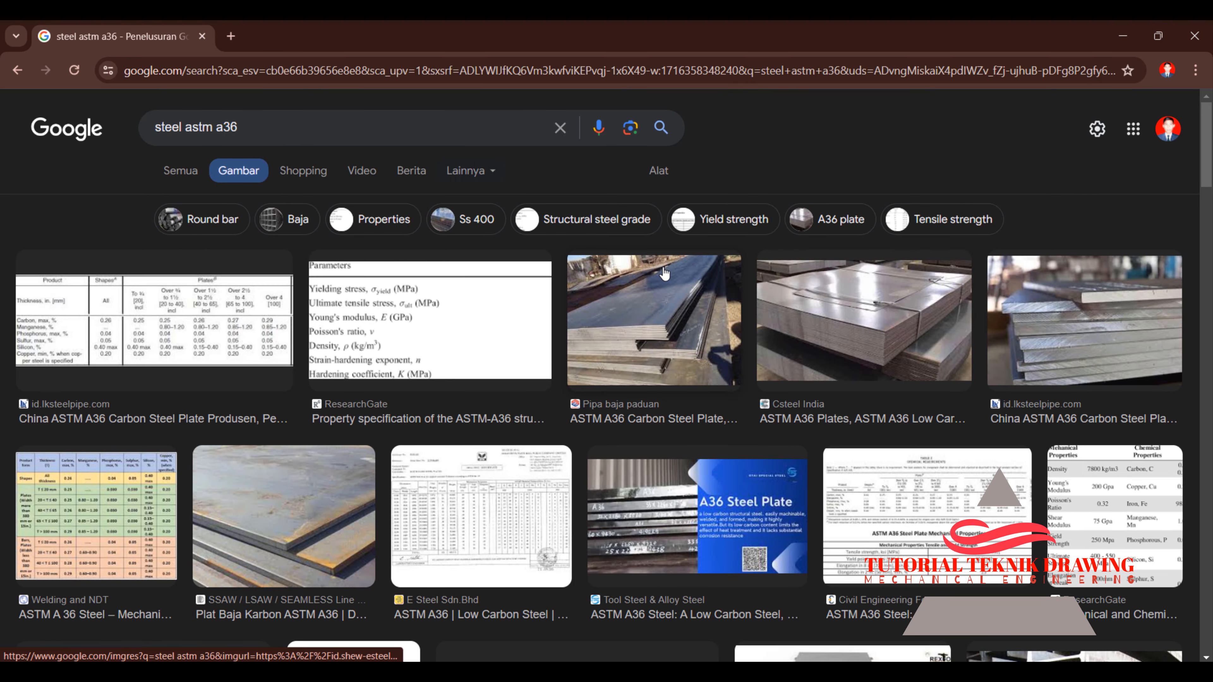
pyautogui.scroll(-10, 665, 274)
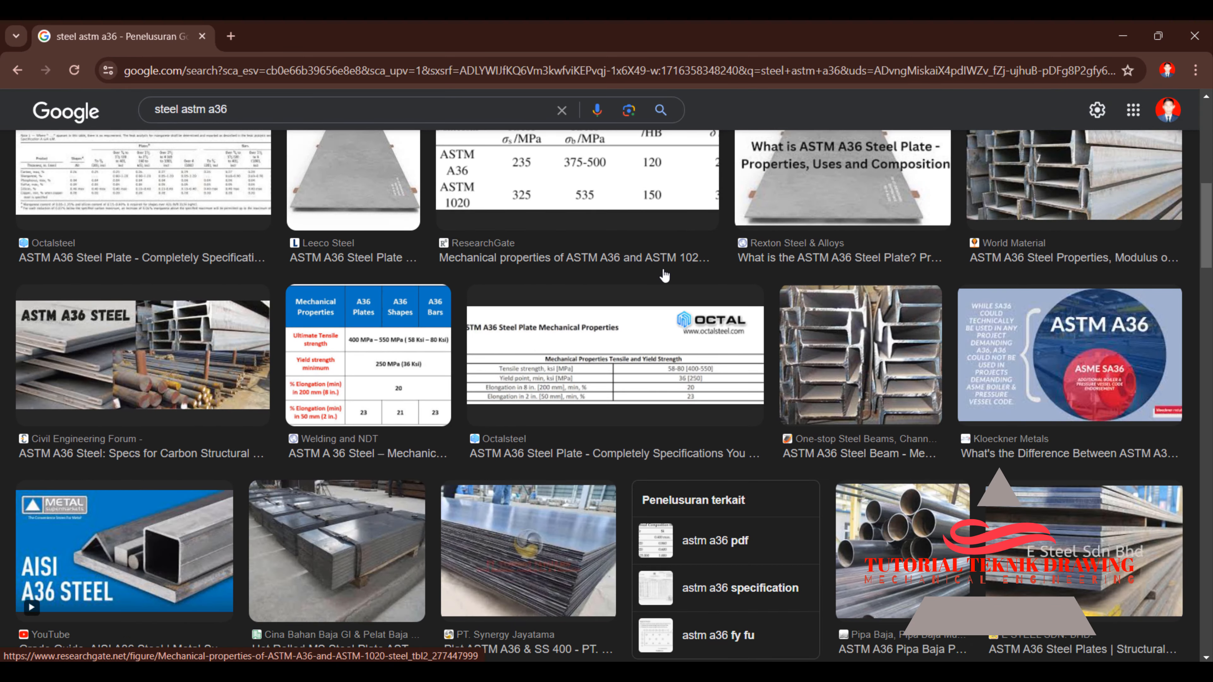
pyautogui.scroll(10, 663, 269)
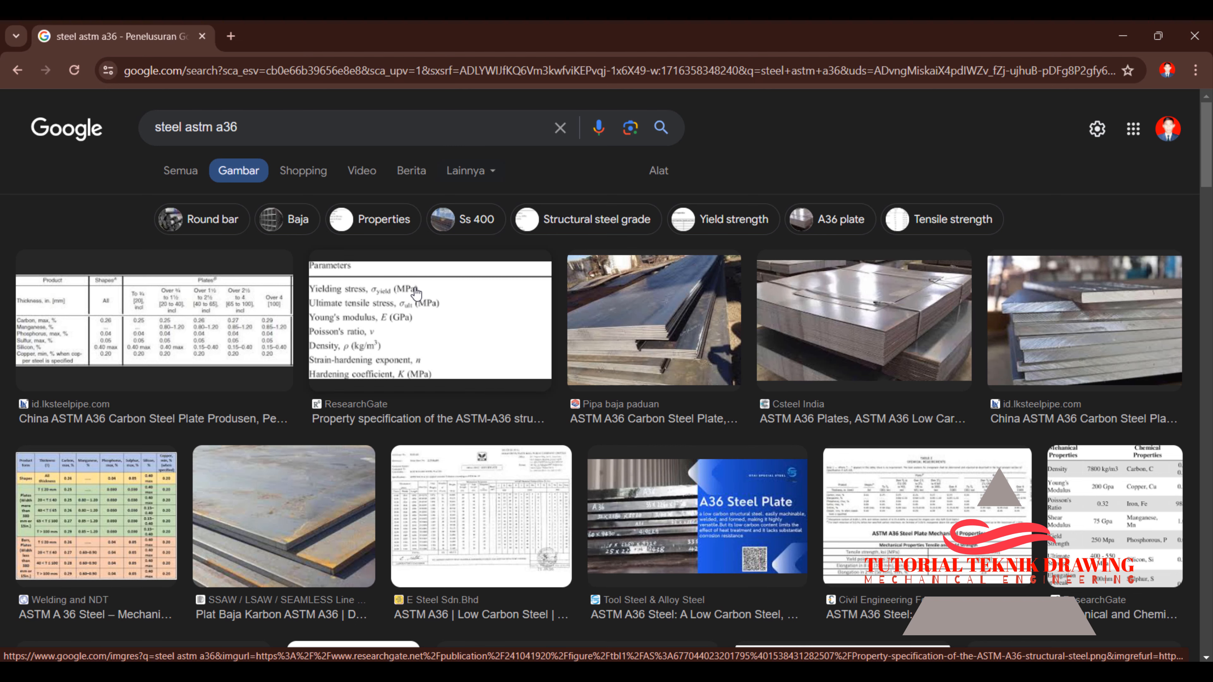
pyautogui.click(175, 170)
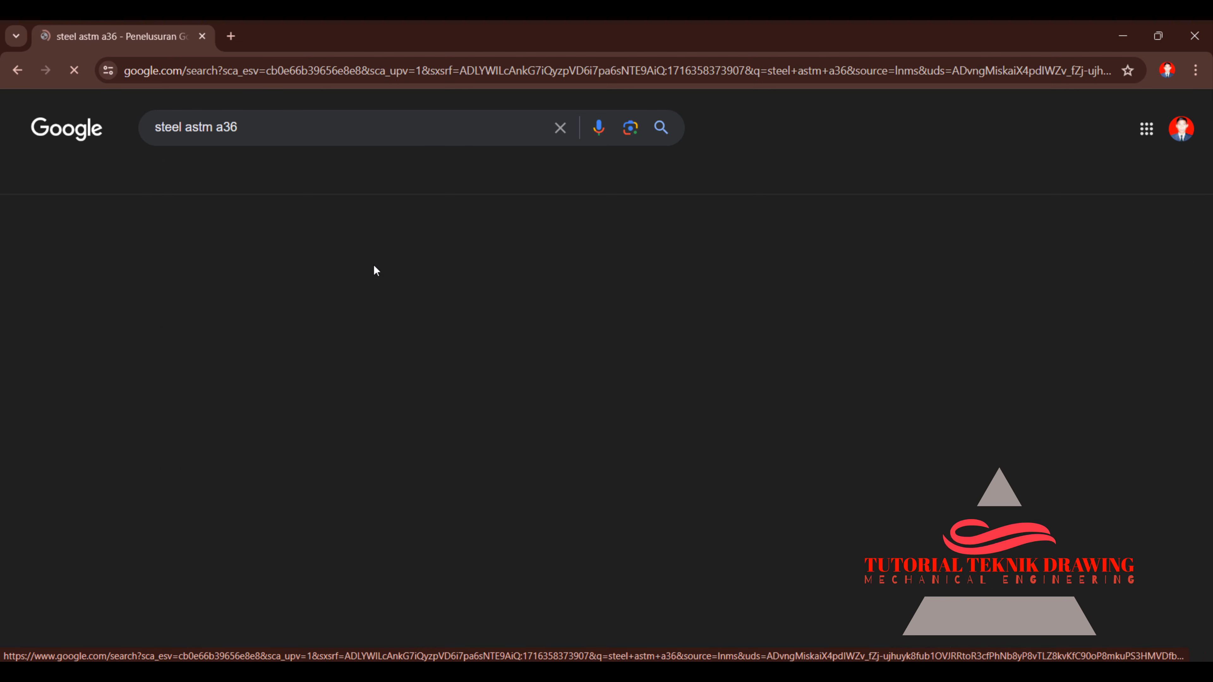
pyautogui.scroll(-5, 394, 291)
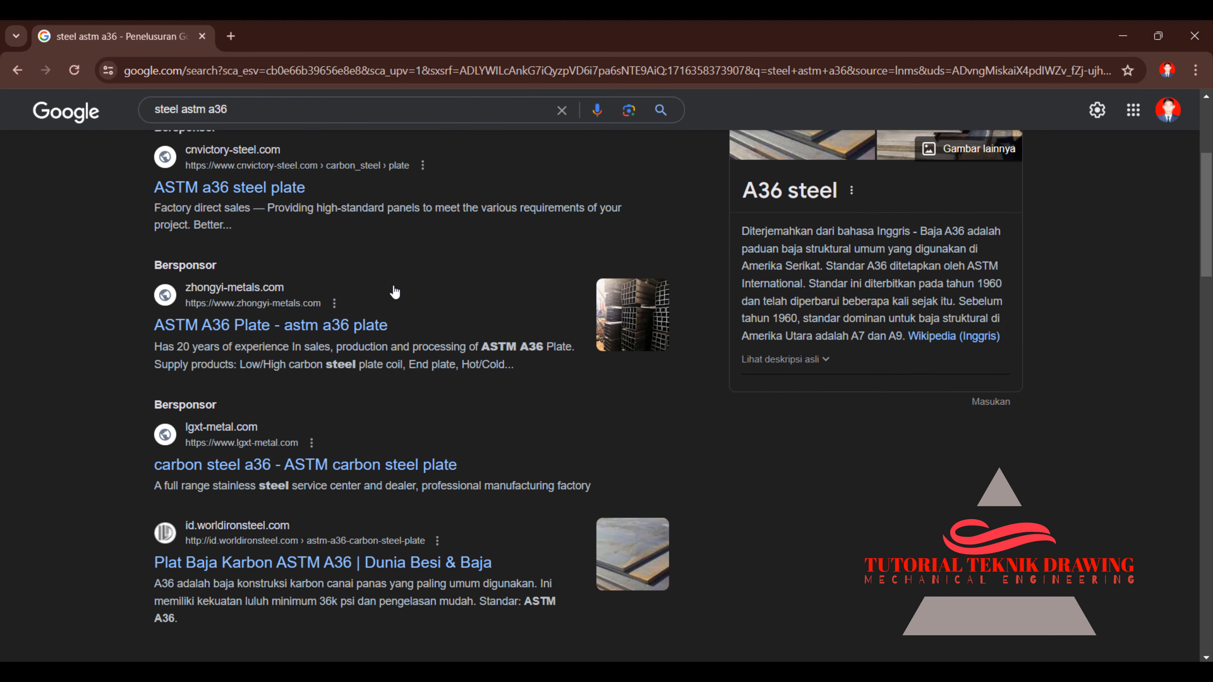
pyautogui.scroll(3, 395, 292)
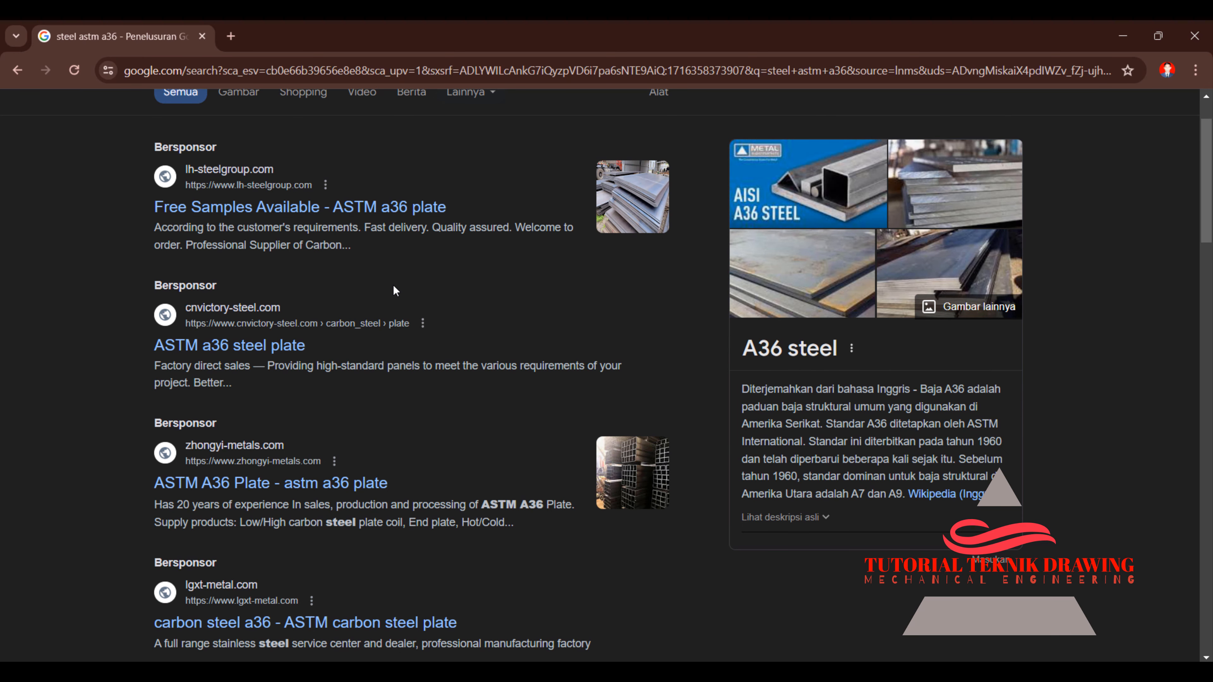
pyautogui.scroll(2, 395, 290)
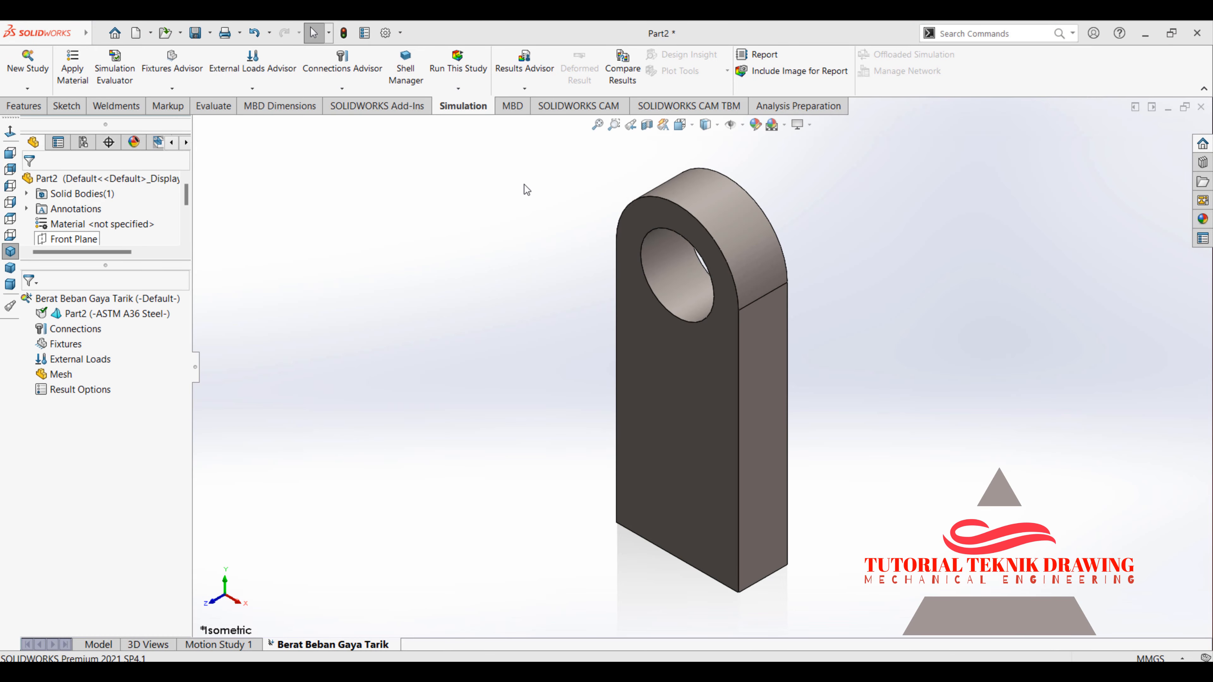
# - Review the ASTM A36 Steel properties assigned to the study's part, reapply the material and close the library
pyautogui.rightClick(90, 315)
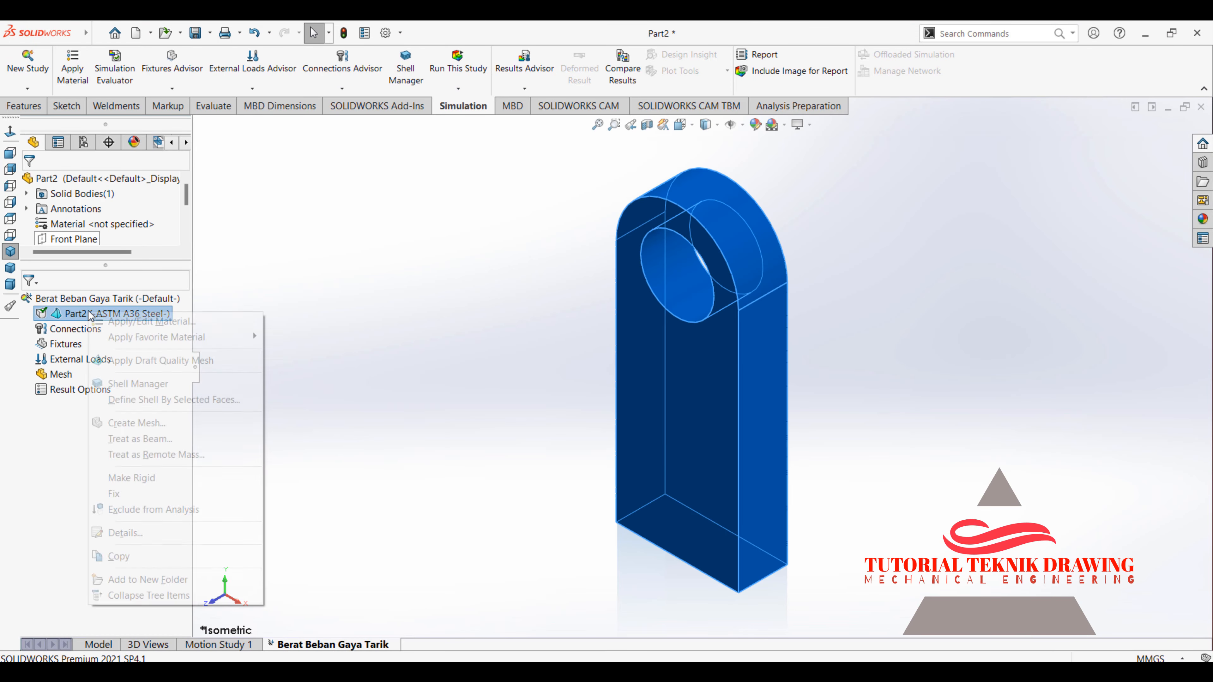
pyautogui.click(334, 195)
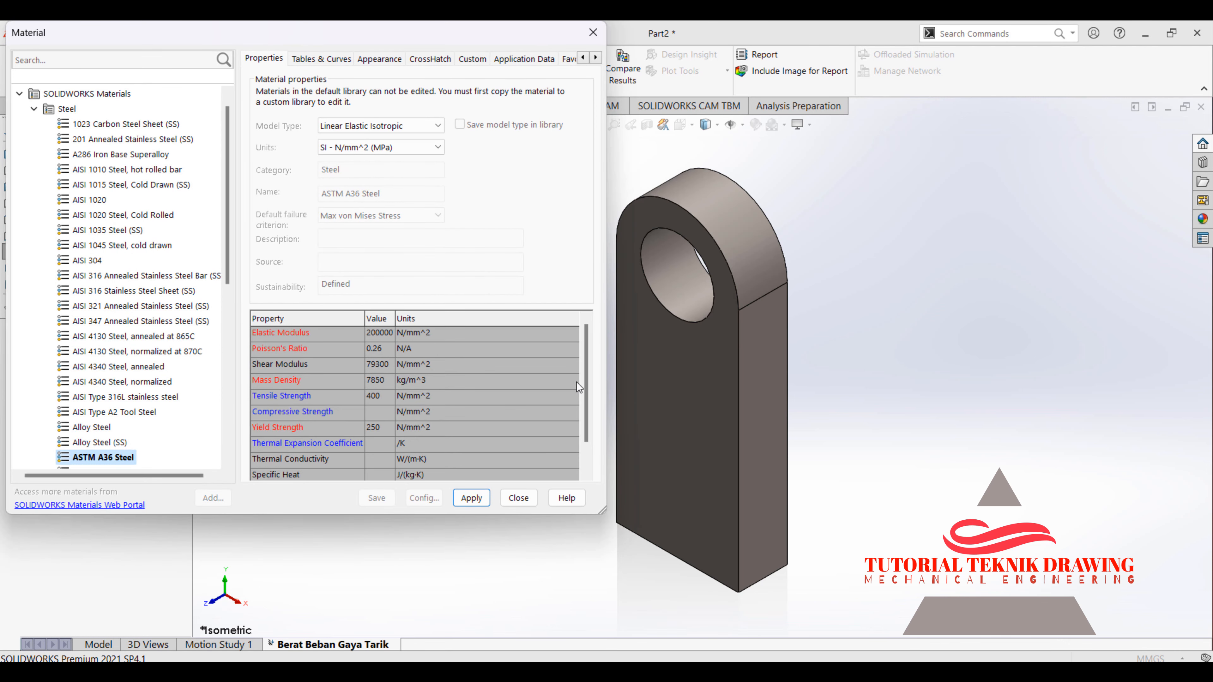
pyautogui.scroll(-1, 583, 383)
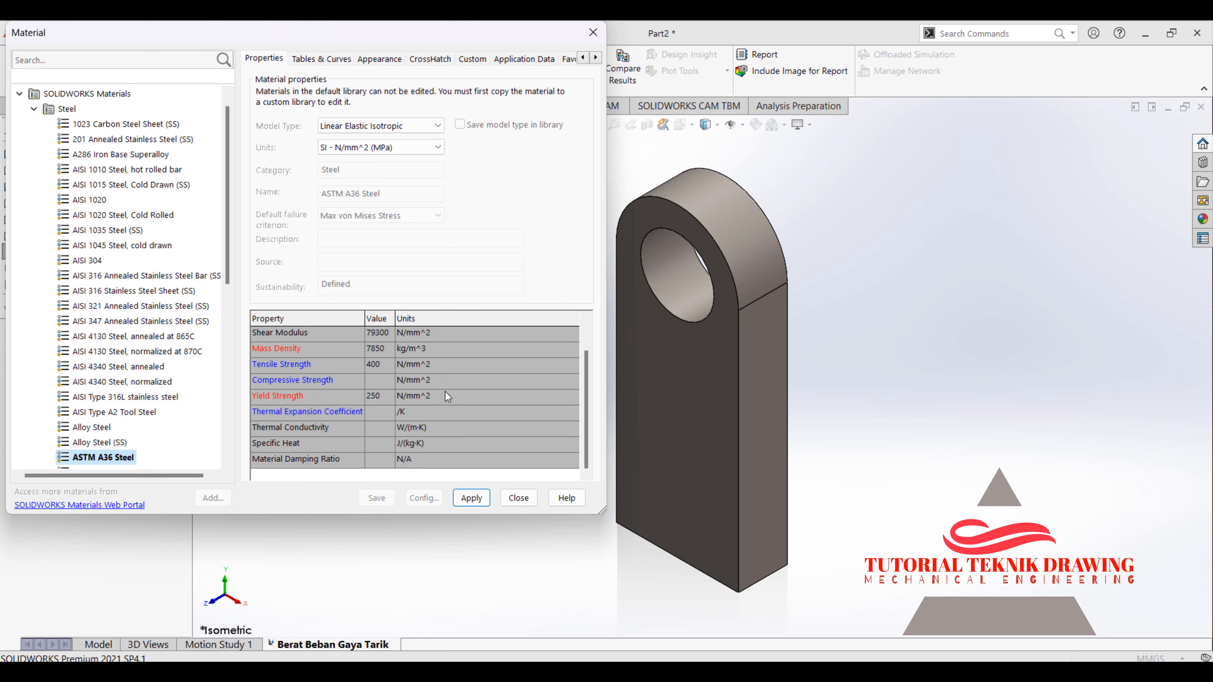
pyautogui.click(473, 499)
pyautogui.click(528, 500)
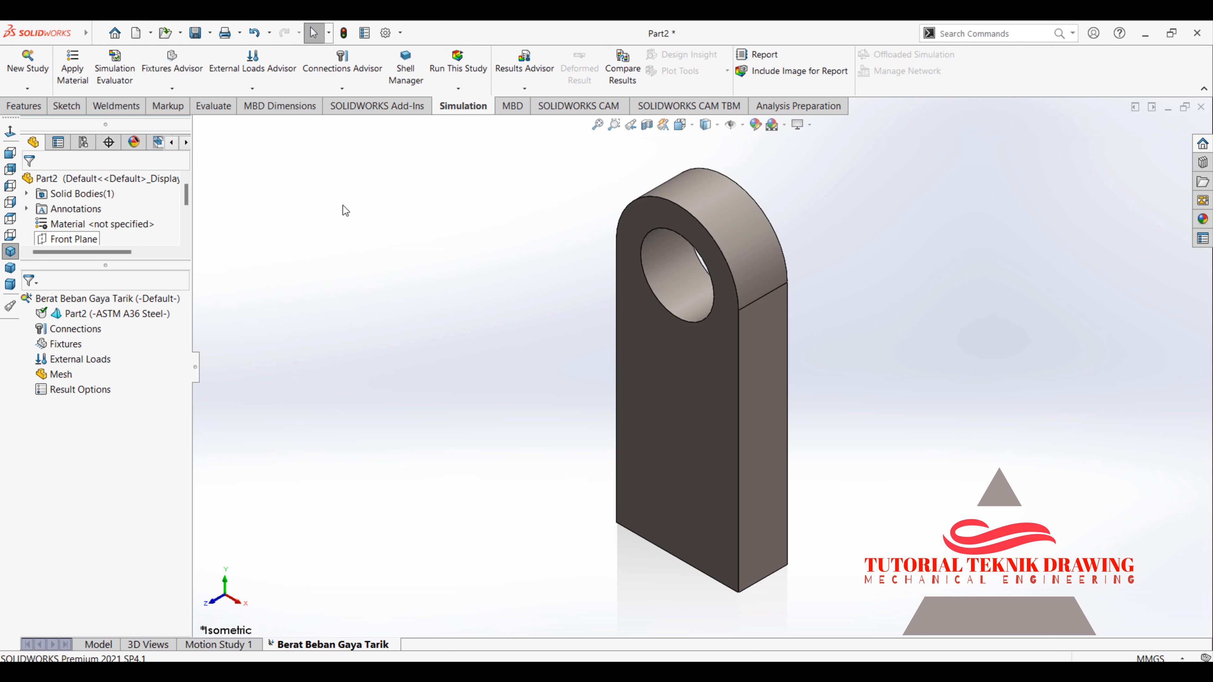
# - Add a Fixed Geometry fixture to the plate's flat bottom face
pyautogui.click(162, 90)
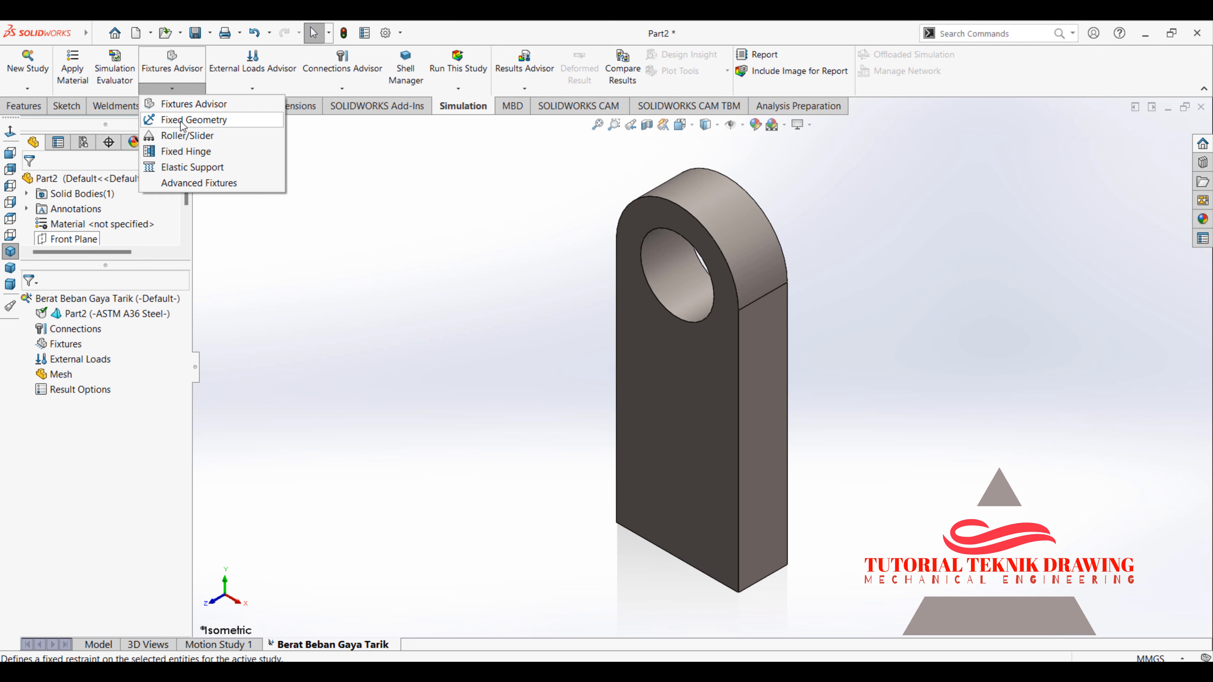
pyautogui.click(220, 125)
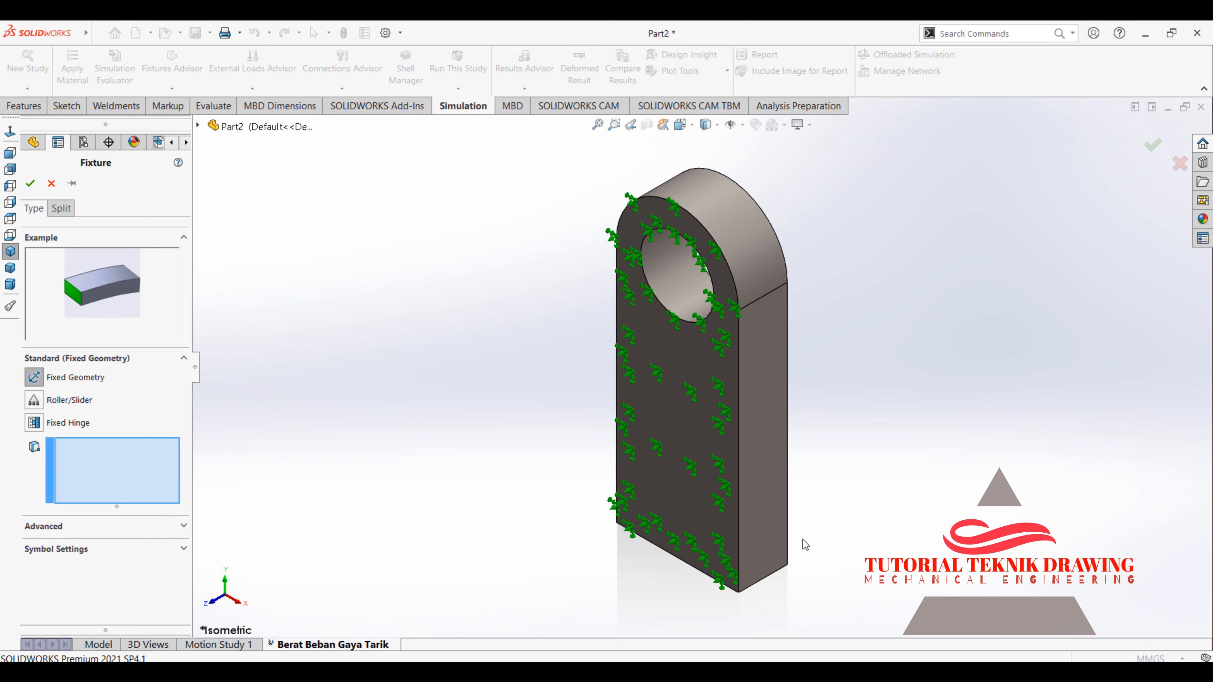
pyautogui.moveTo(805, 545); pyautogui.dragTo(702, 506, button='middle')
pyautogui.click(699, 507)
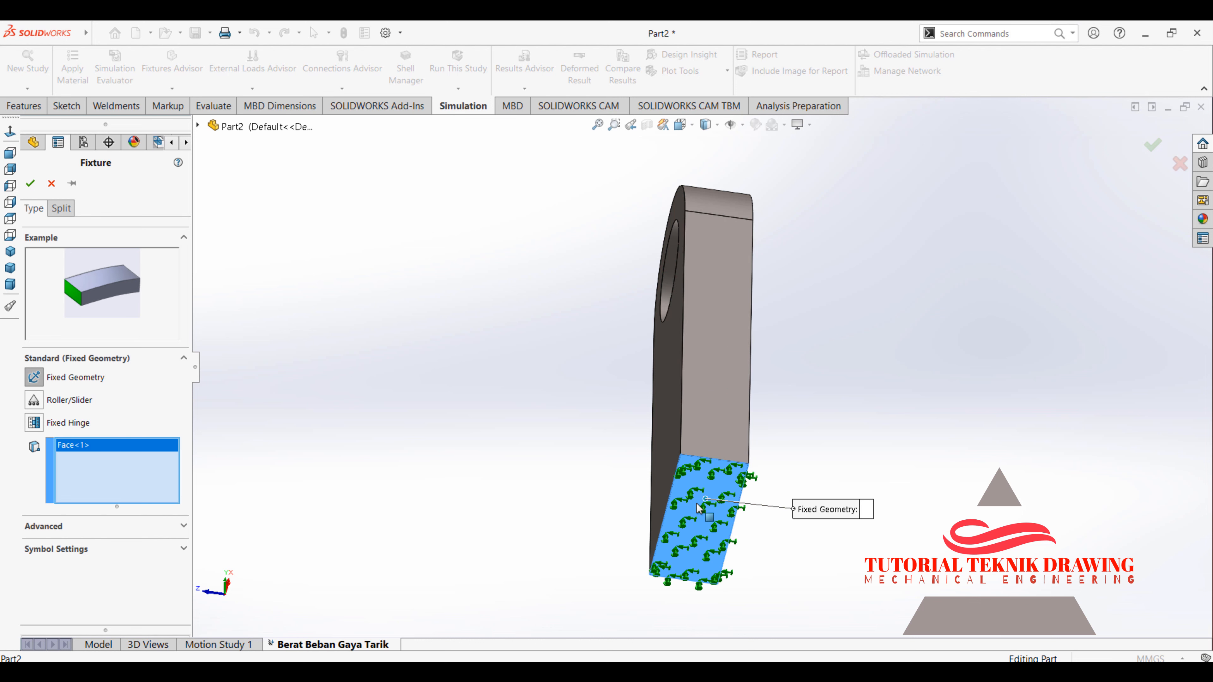
pyautogui.click(30, 183)
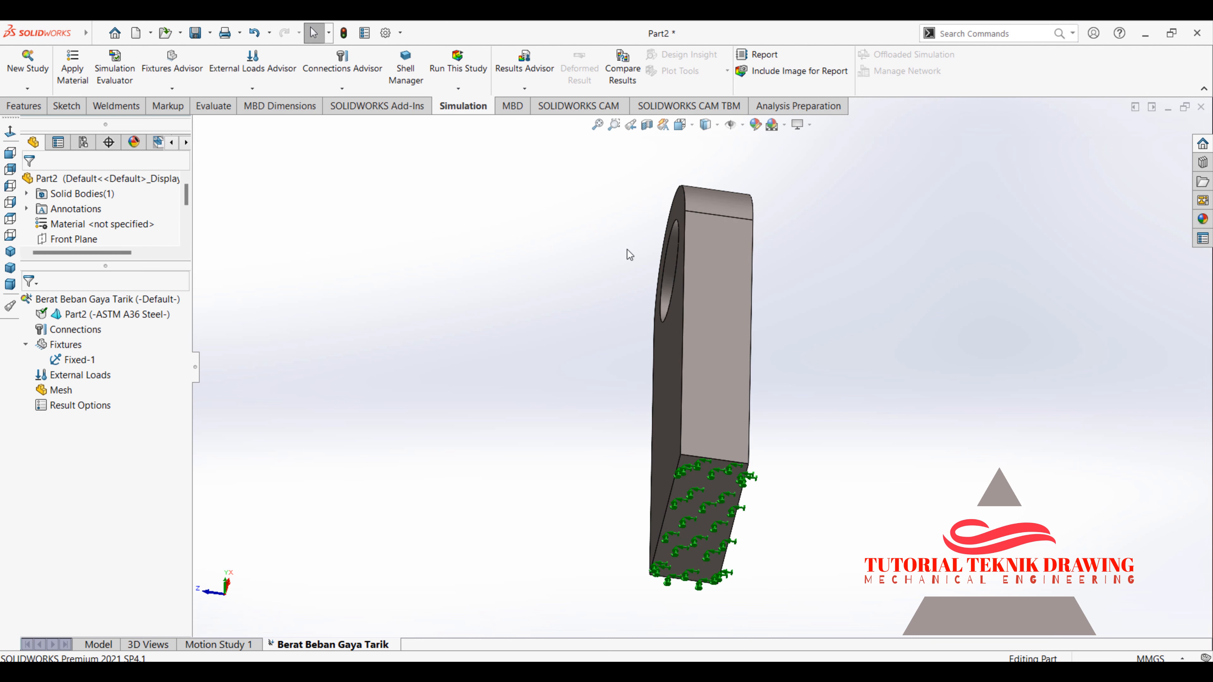
# - Start a Force external load on the study, keeping its units as SI
pyautogui.moveTo(628, 250); pyautogui.dragTo(668, 266, button='middle')
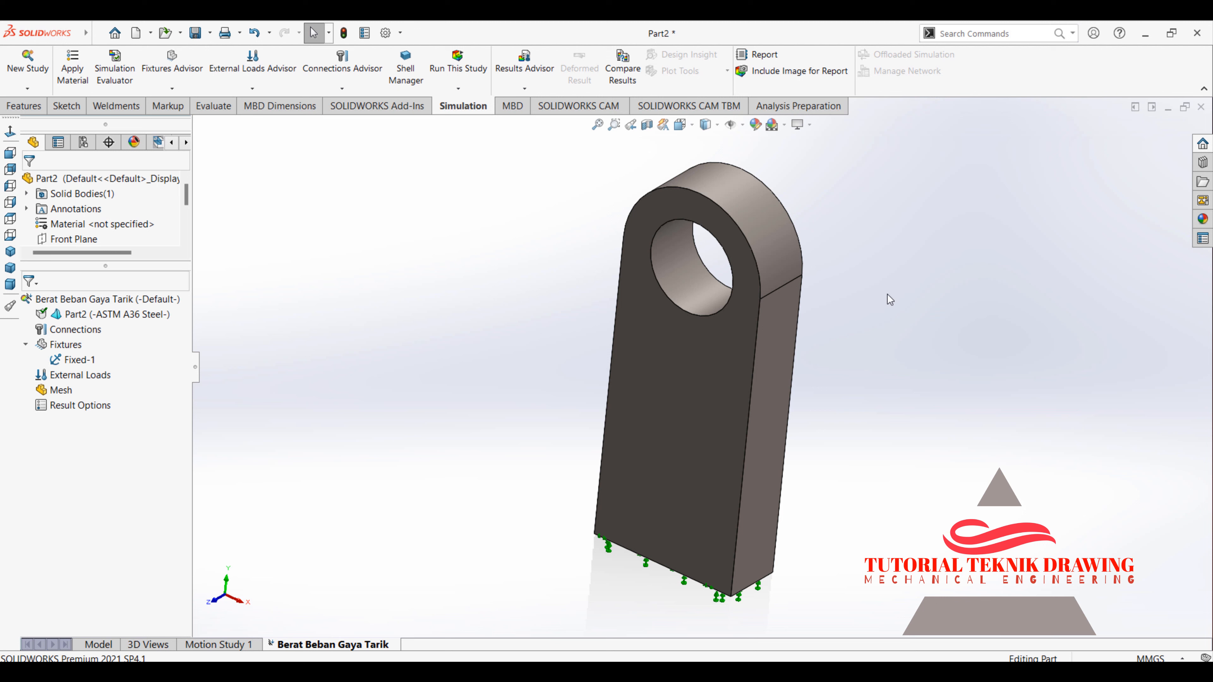
pyautogui.click(252, 89)
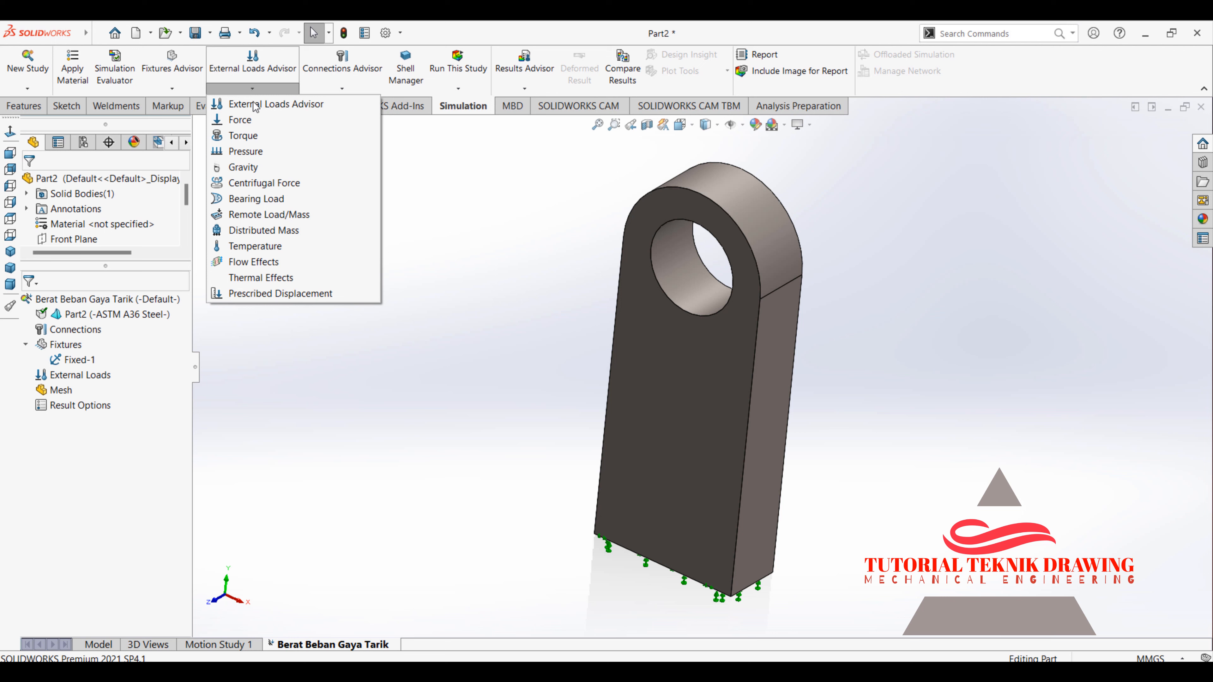
pyautogui.click(268, 122)
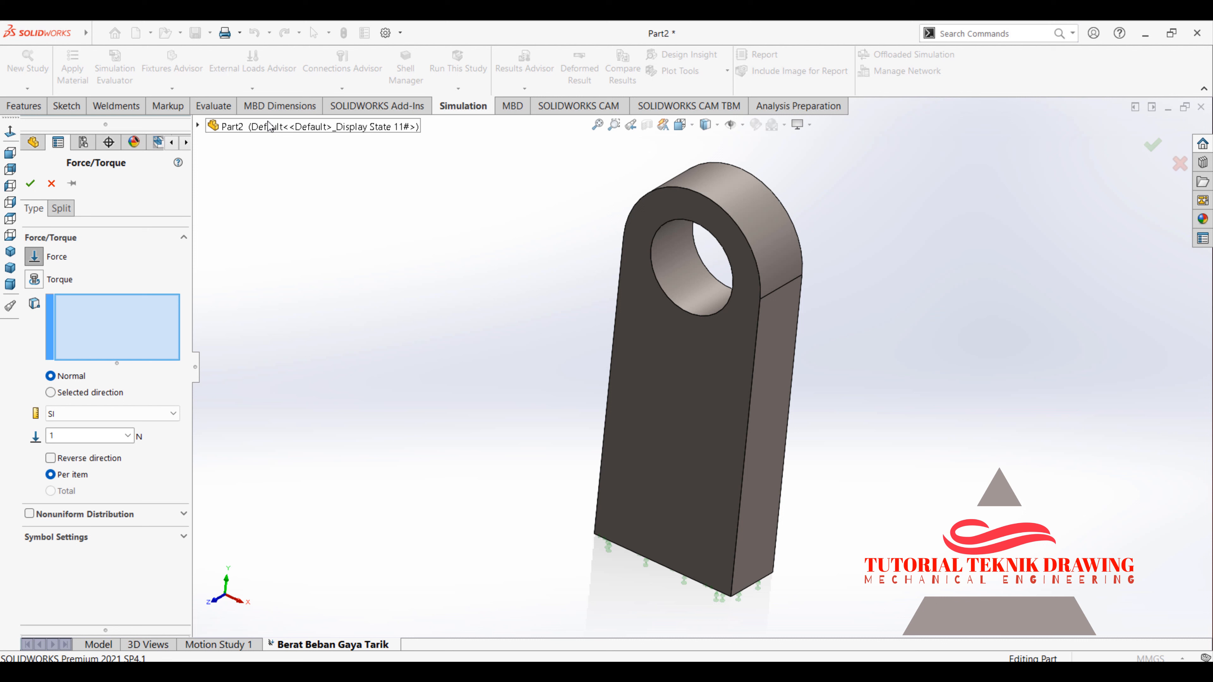
pyautogui.click(119, 414)
pyautogui.click(119, 413)
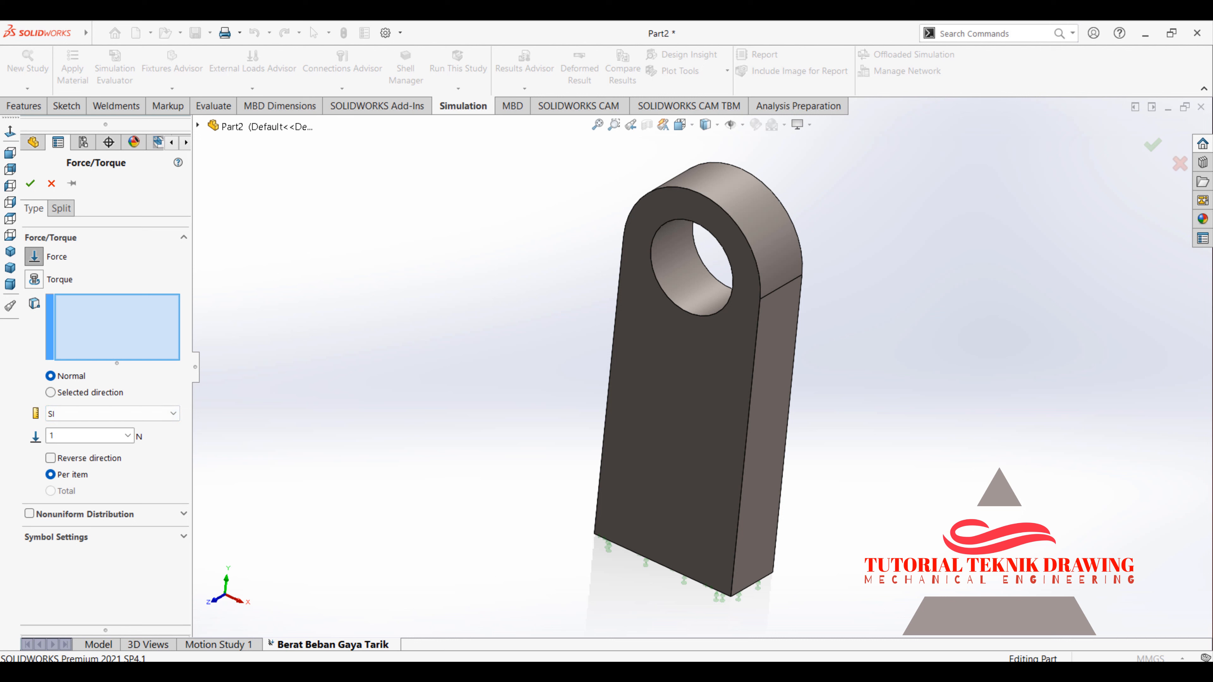
# - Switch to Google Chrome, search the web for "si unit adalah", look at the results and return to SOLIDWORKS
pyautogui.click(1146, 33)
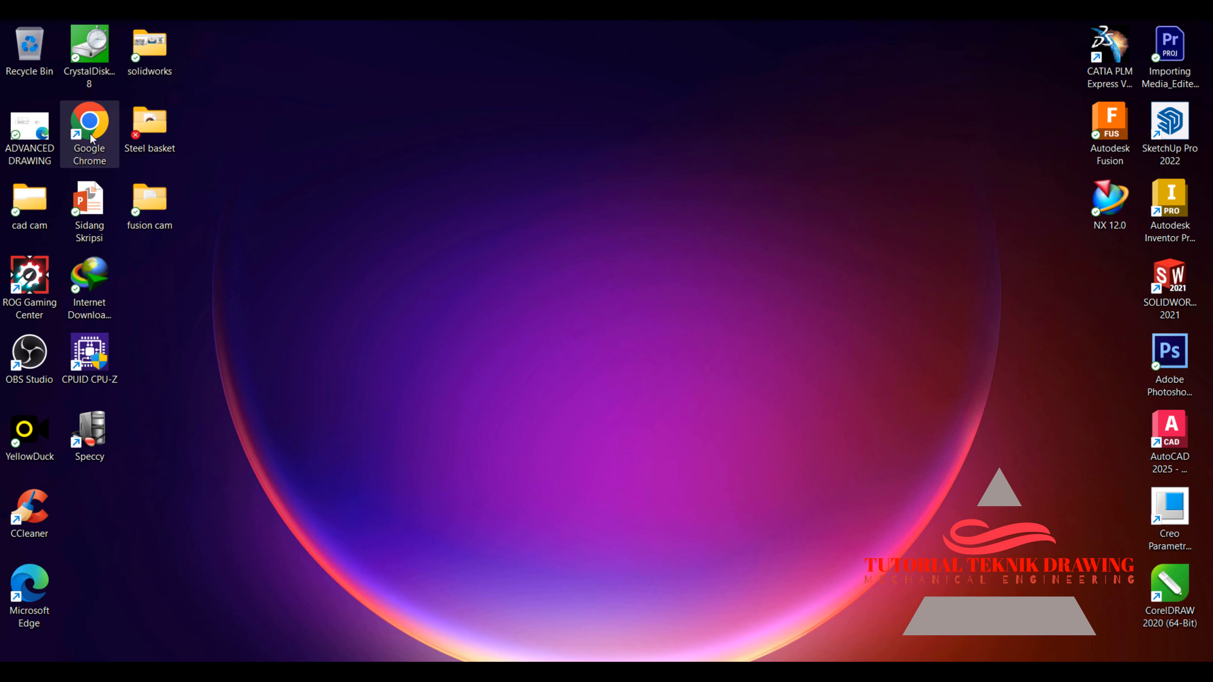
pyautogui.press('Return')
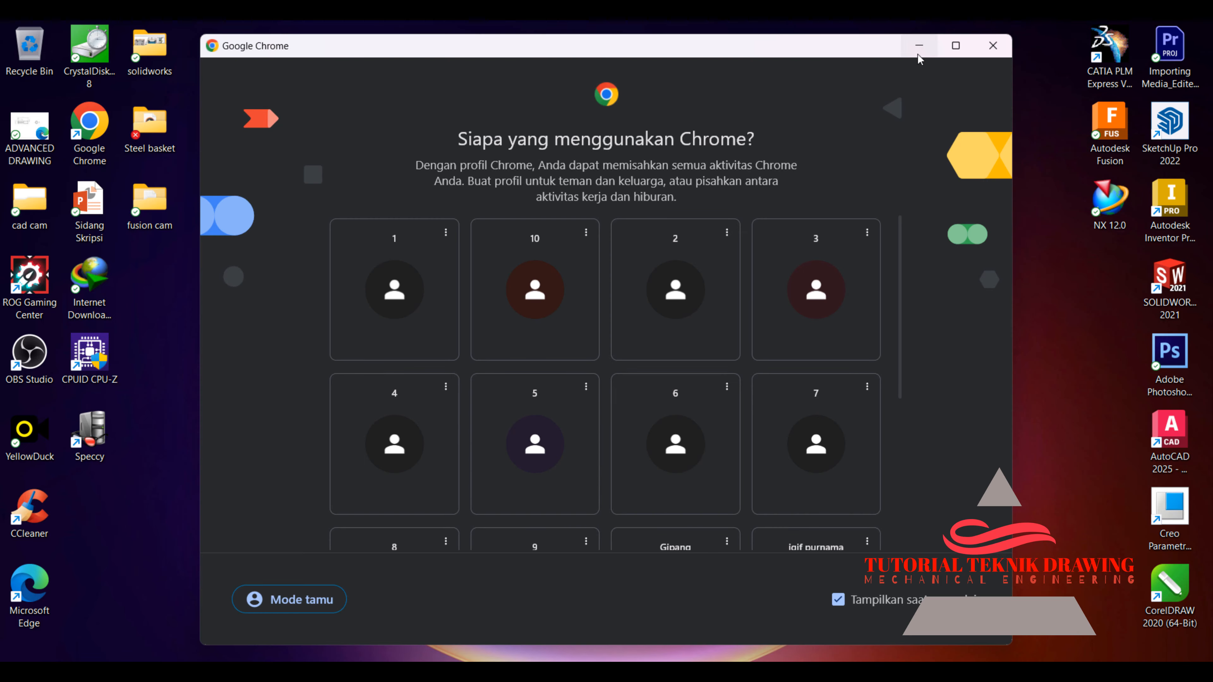
pyautogui.scroll(-5, 820, 461)
pyautogui.click(815, 325)
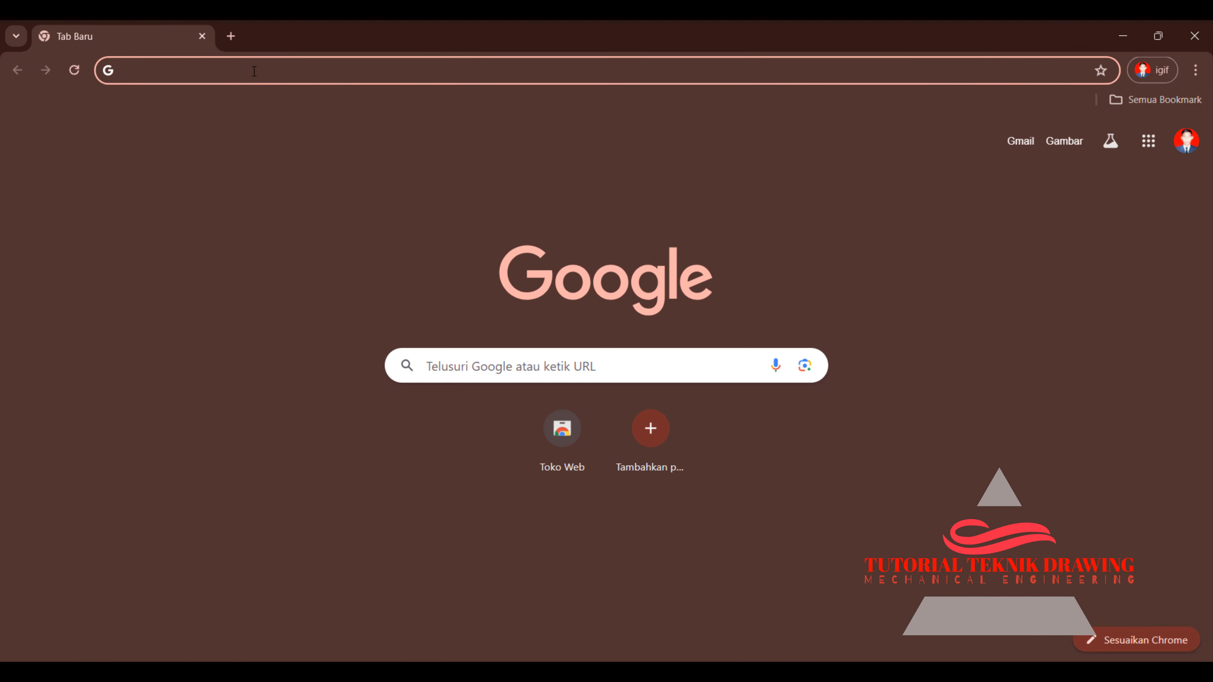
pyautogui.write('un')
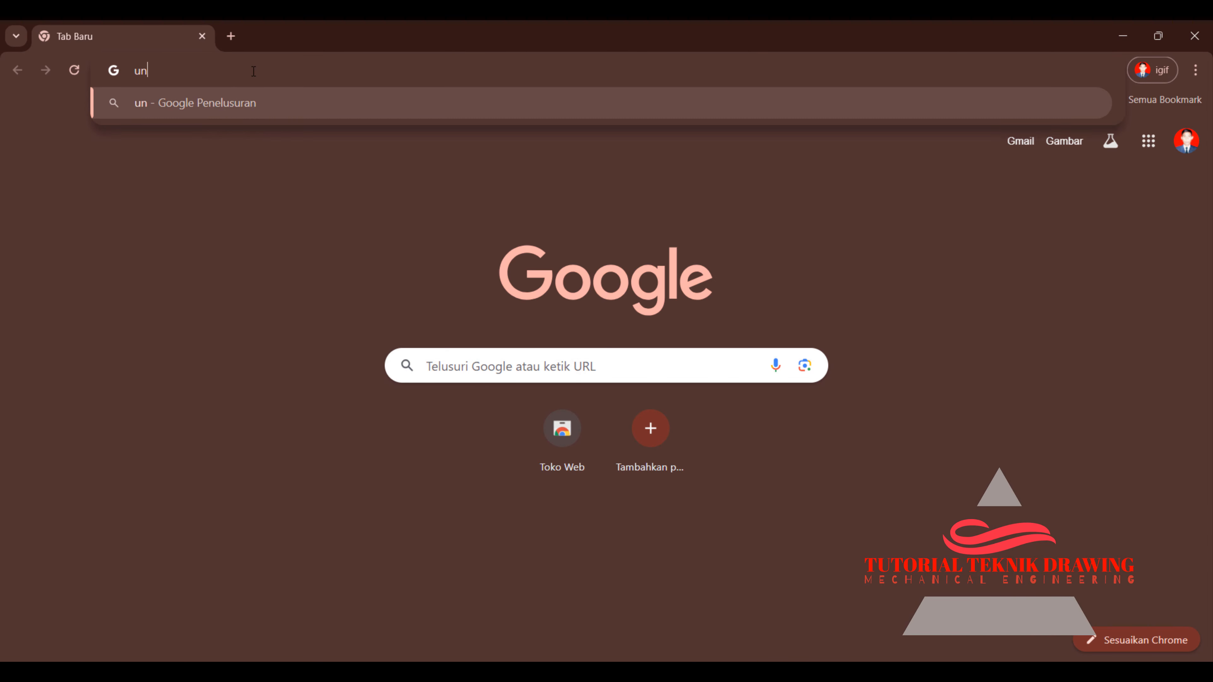
pyautogui.write('it SI ada')
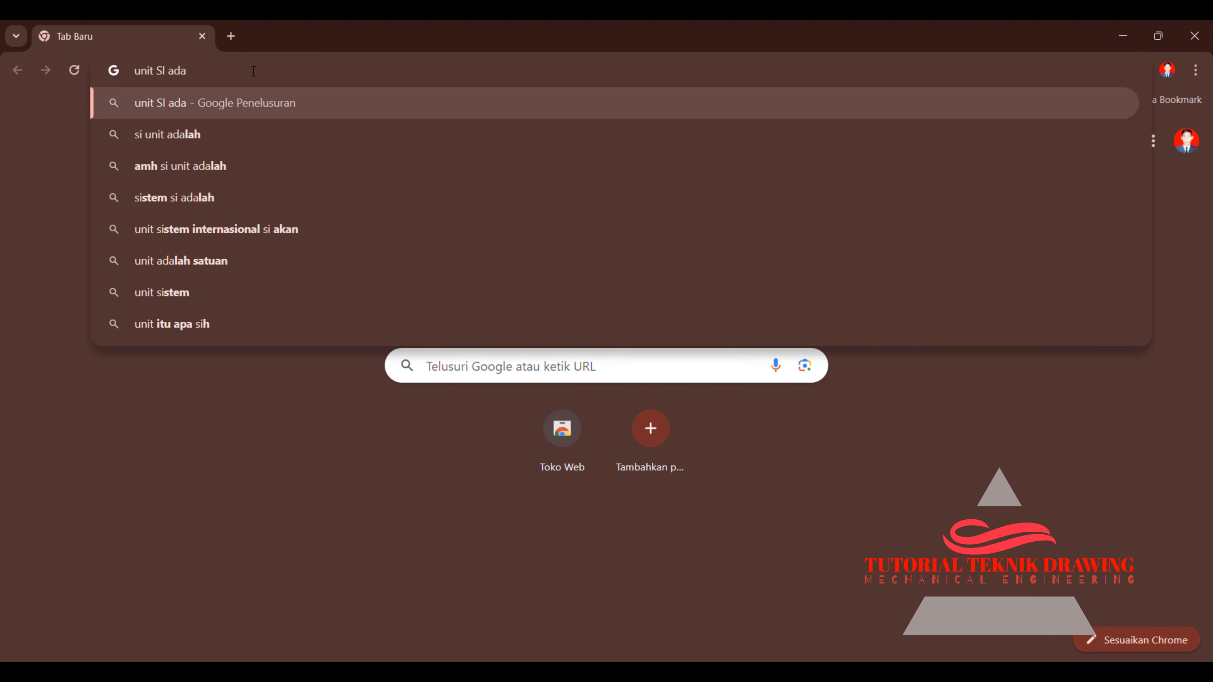
pyautogui.click(186, 135)
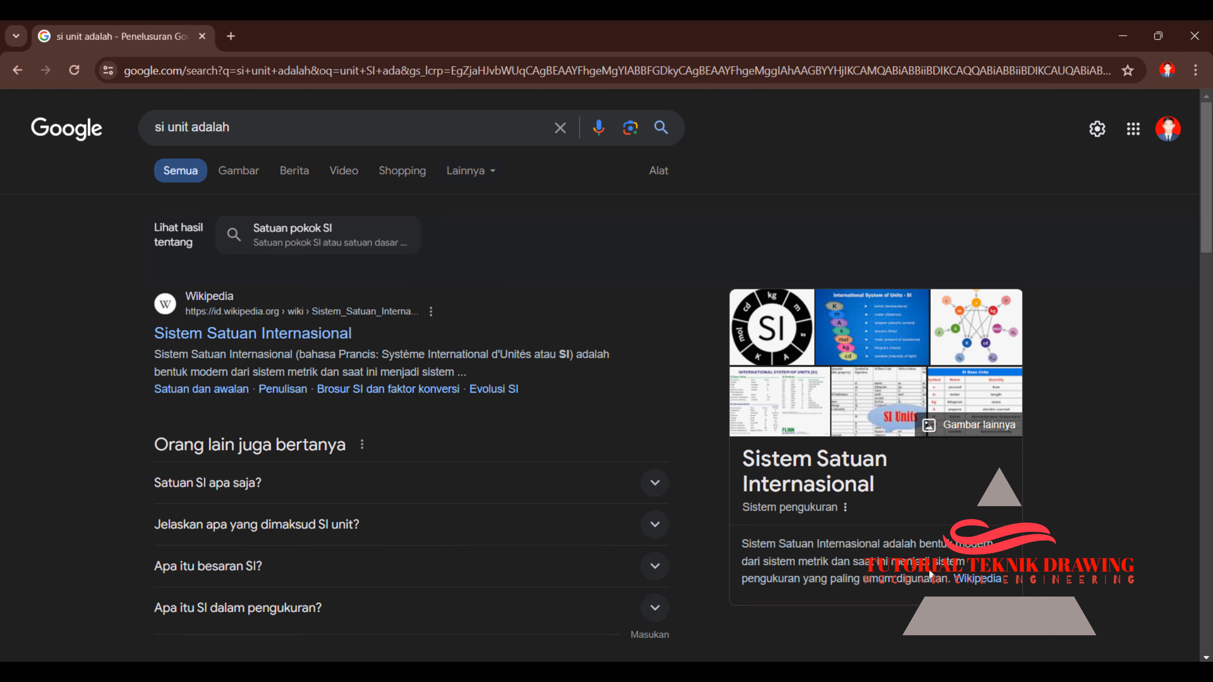
pyautogui.click(1116, 36)
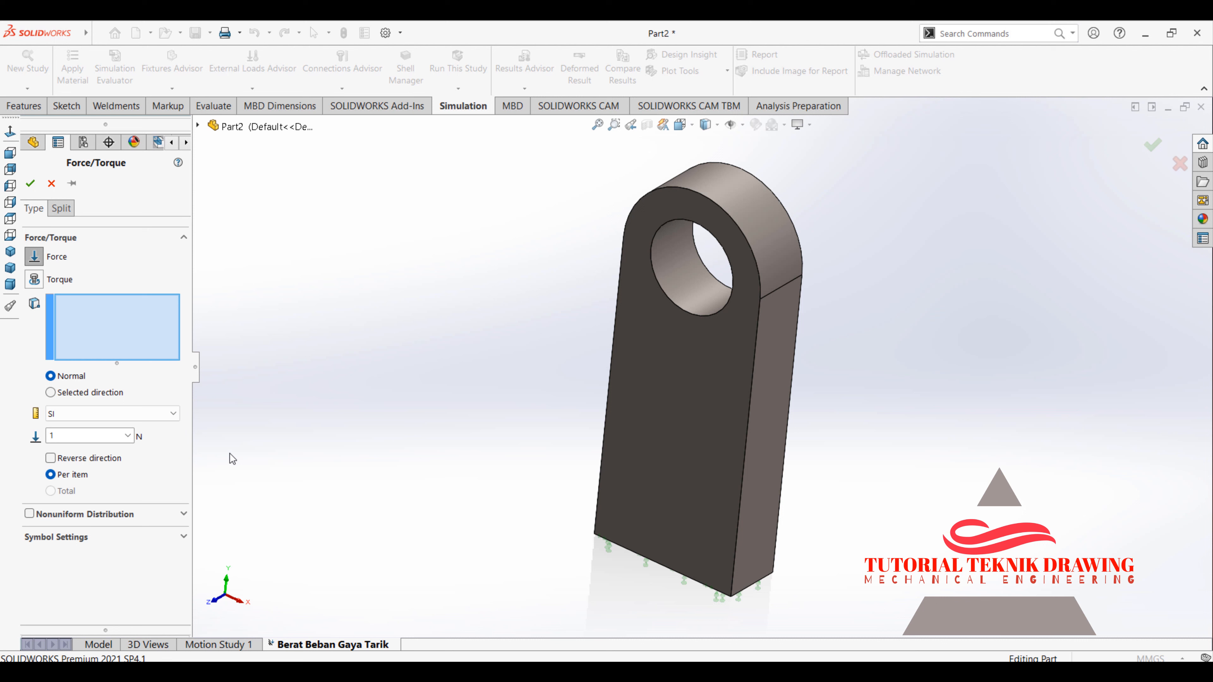
# - Set the force to Selected direction in SI units and apply it to the hole's inner cylindrical face
pyautogui.click(92, 416)
pyautogui.click(93, 417)
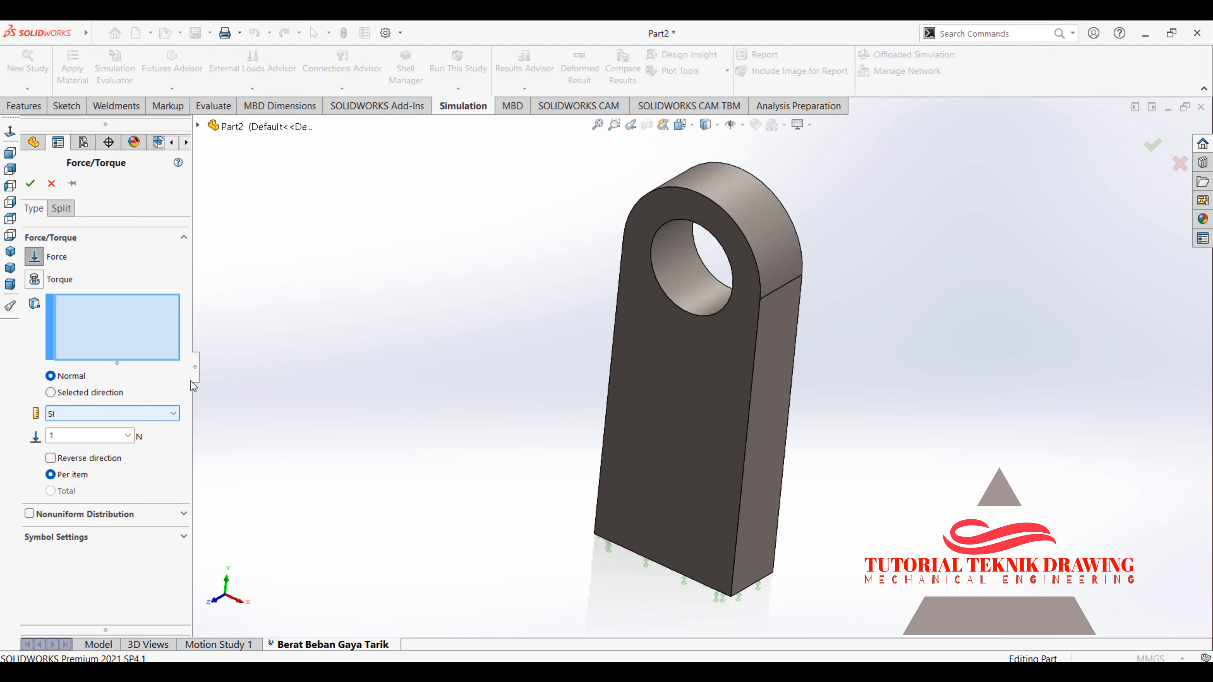
pyautogui.moveTo(573, 231)
pyautogui.mouseDown(button='middle')
pyautogui.moveTo(549, 222)
pyautogui.moveTo(559, 246)
pyautogui.mouseUp(button='middle')
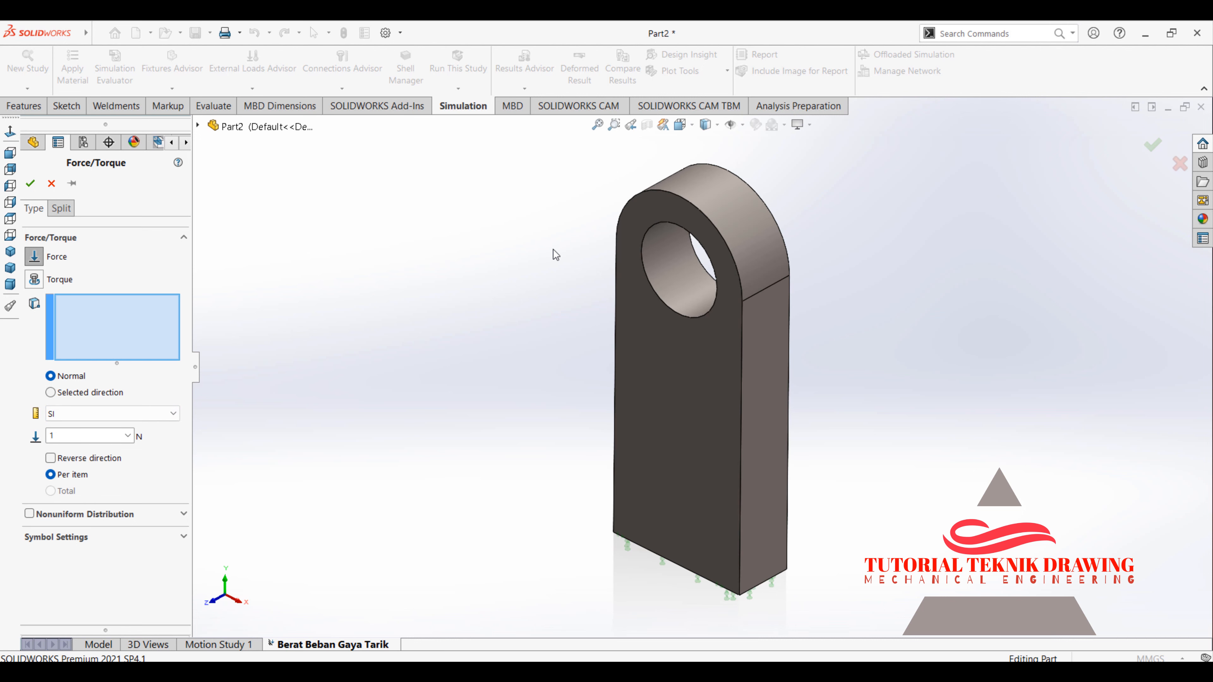
pyautogui.click(50, 395)
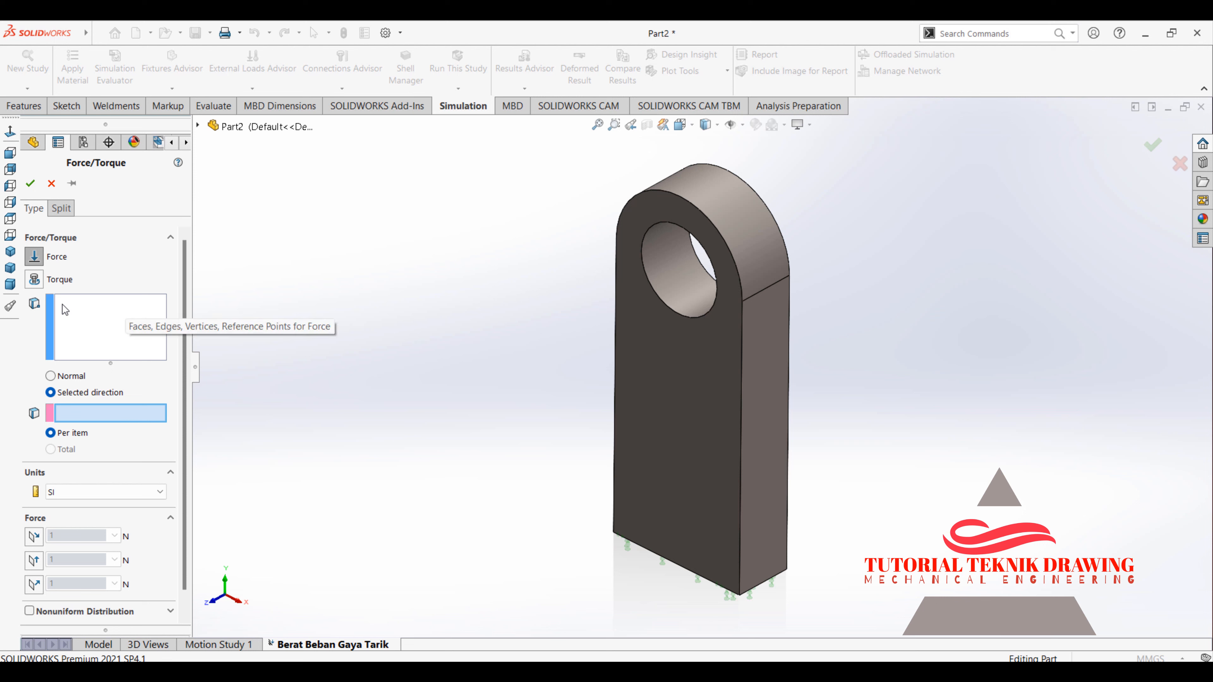
pyautogui.click(106, 334)
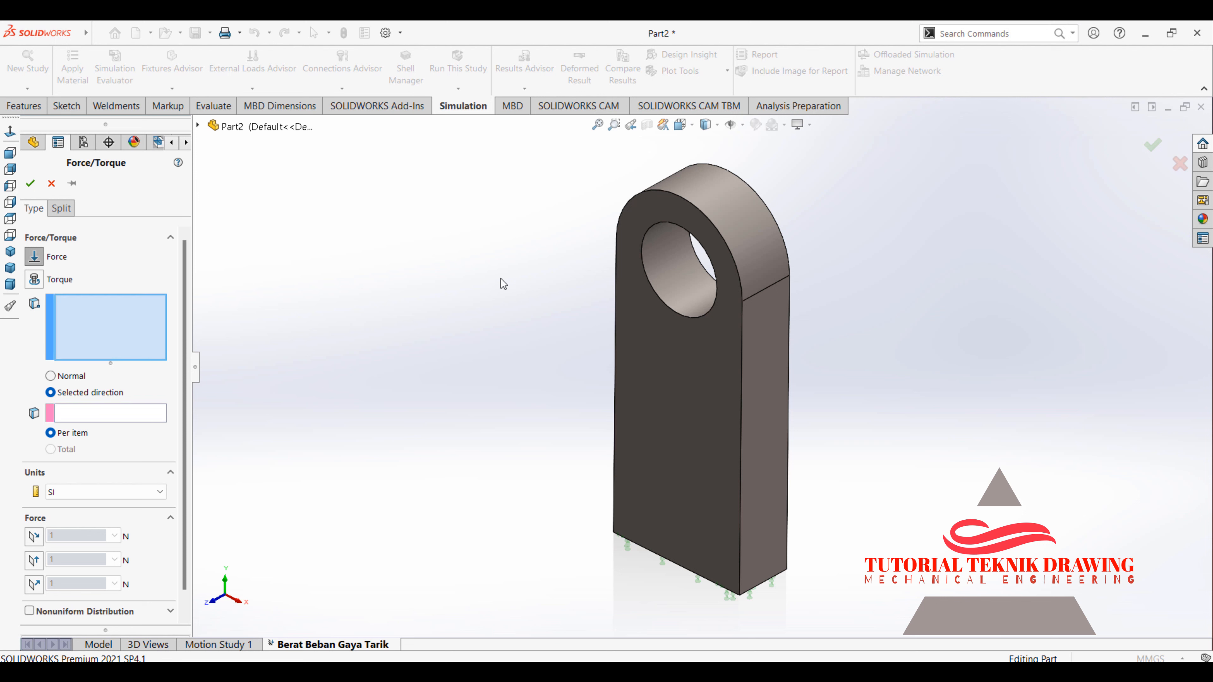
pyautogui.click(669, 276)
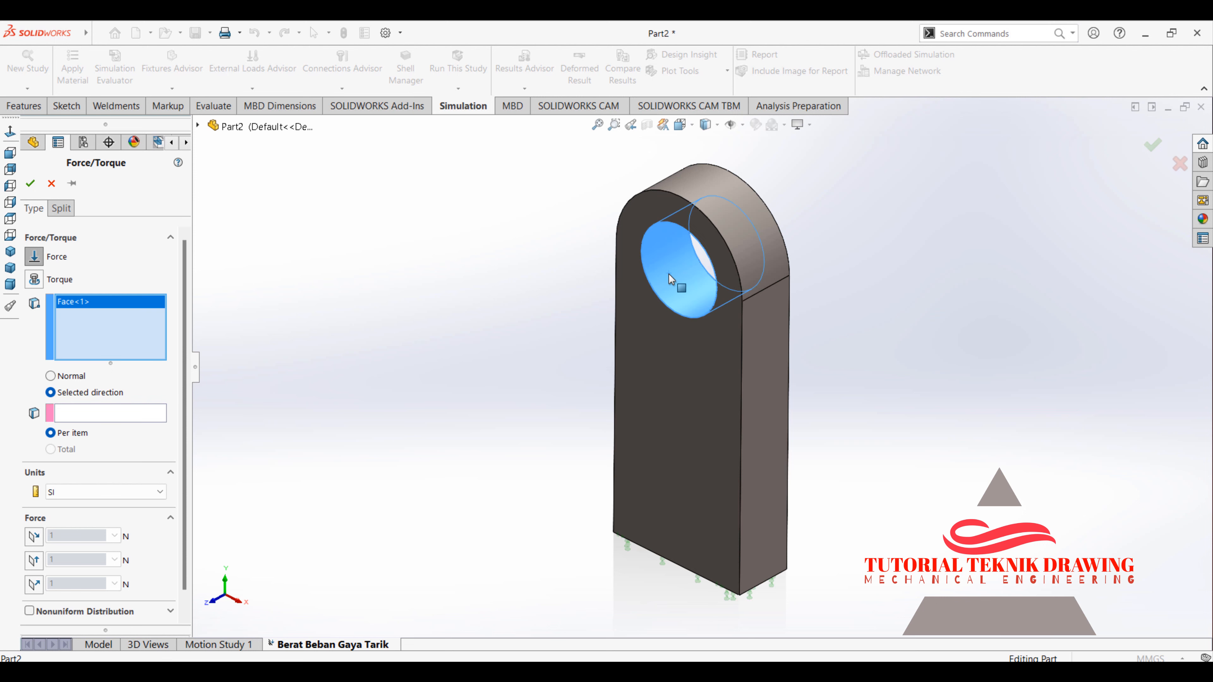
# - Set a 100 N force normal to the Top Plane as direction reference and accept the load
pyautogui.click(146, 414)
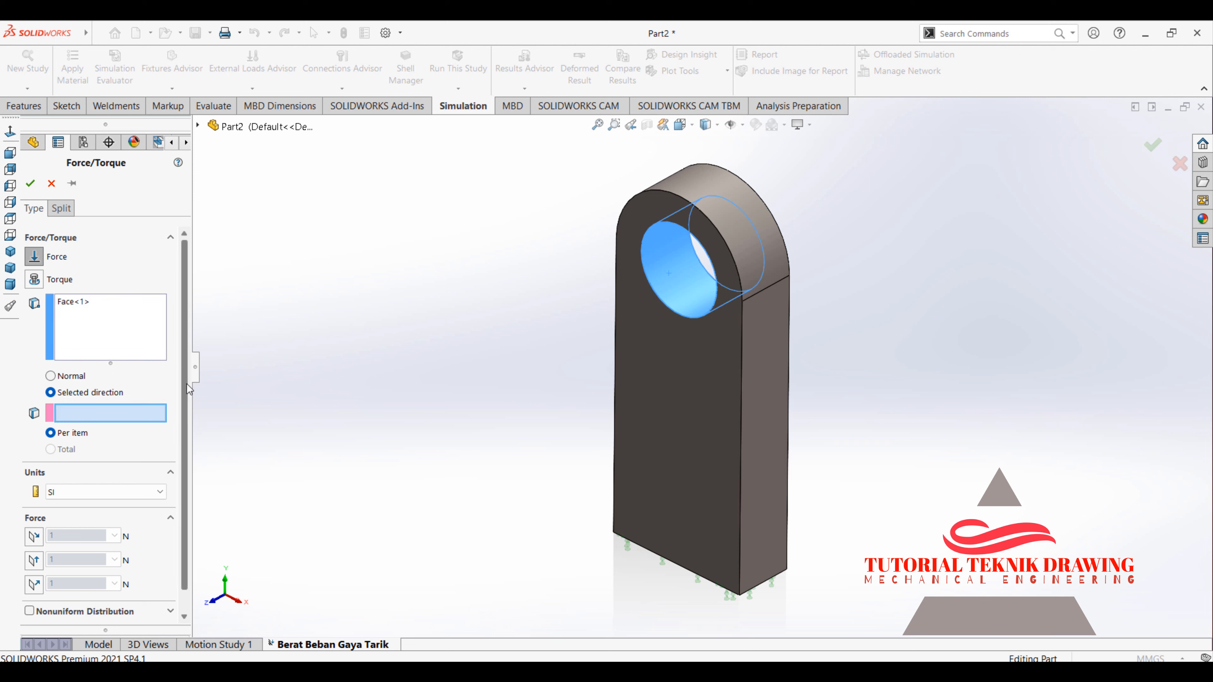
pyautogui.scroll(-1, 190, 390)
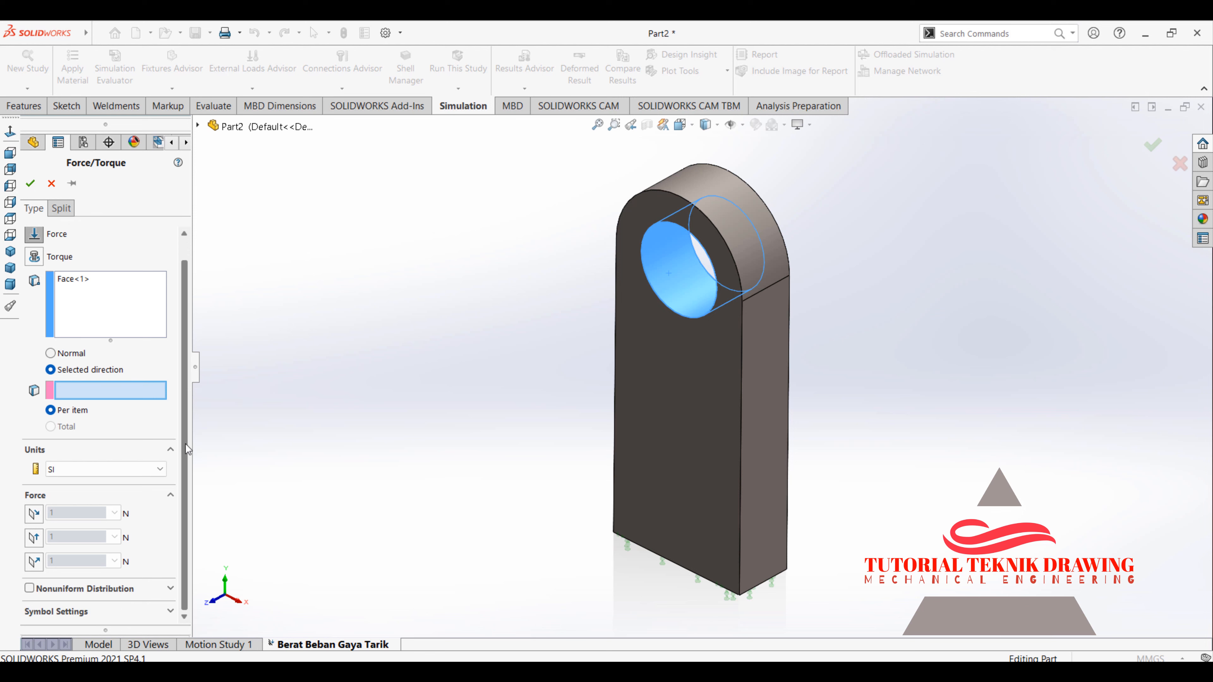
pyautogui.click(34, 563)
pyautogui.click(64, 560)
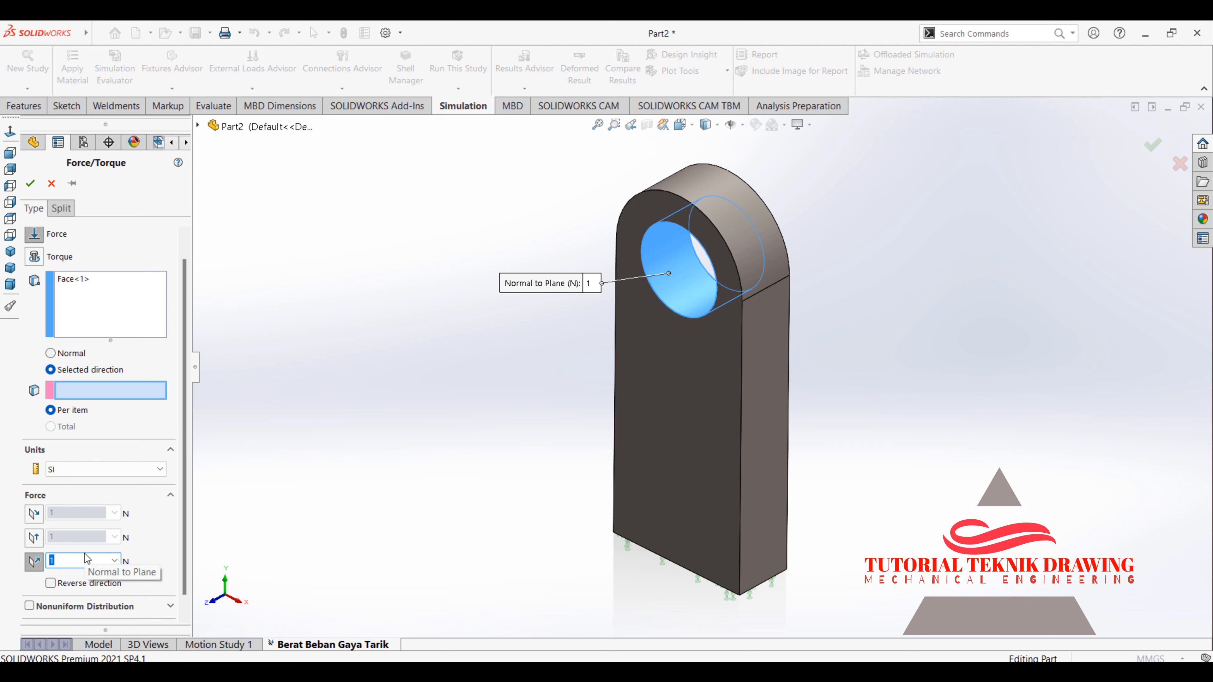
pyautogui.write('100')
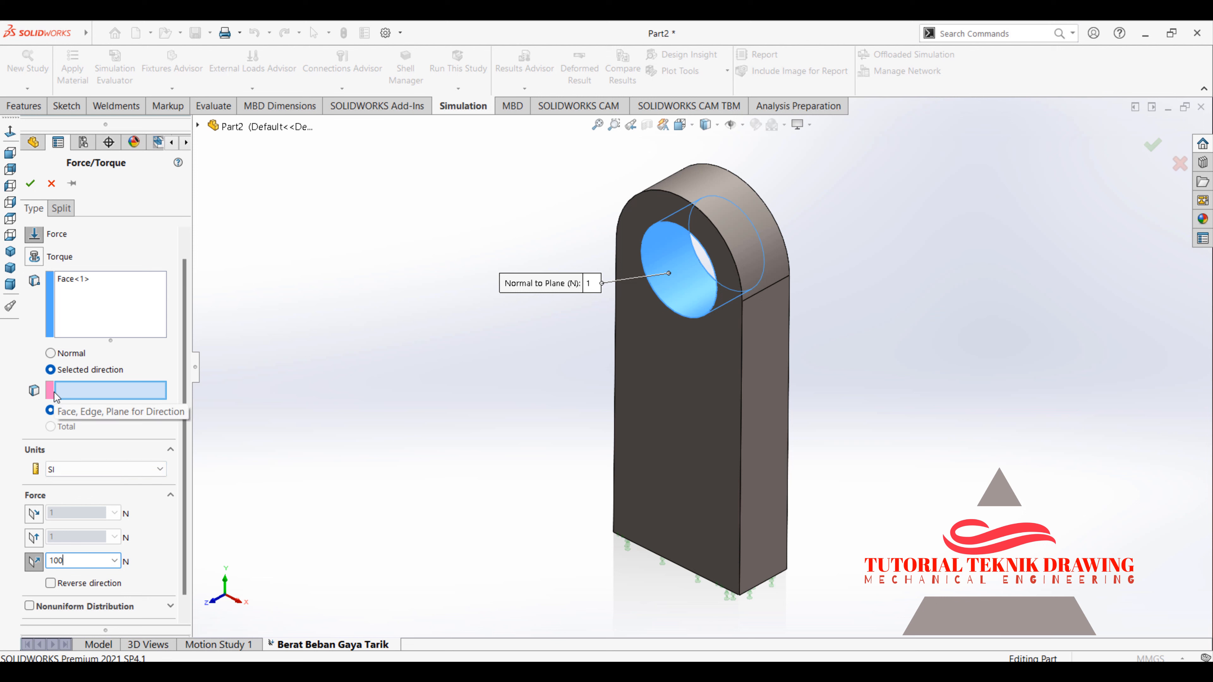
pyautogui.click(197, 126)
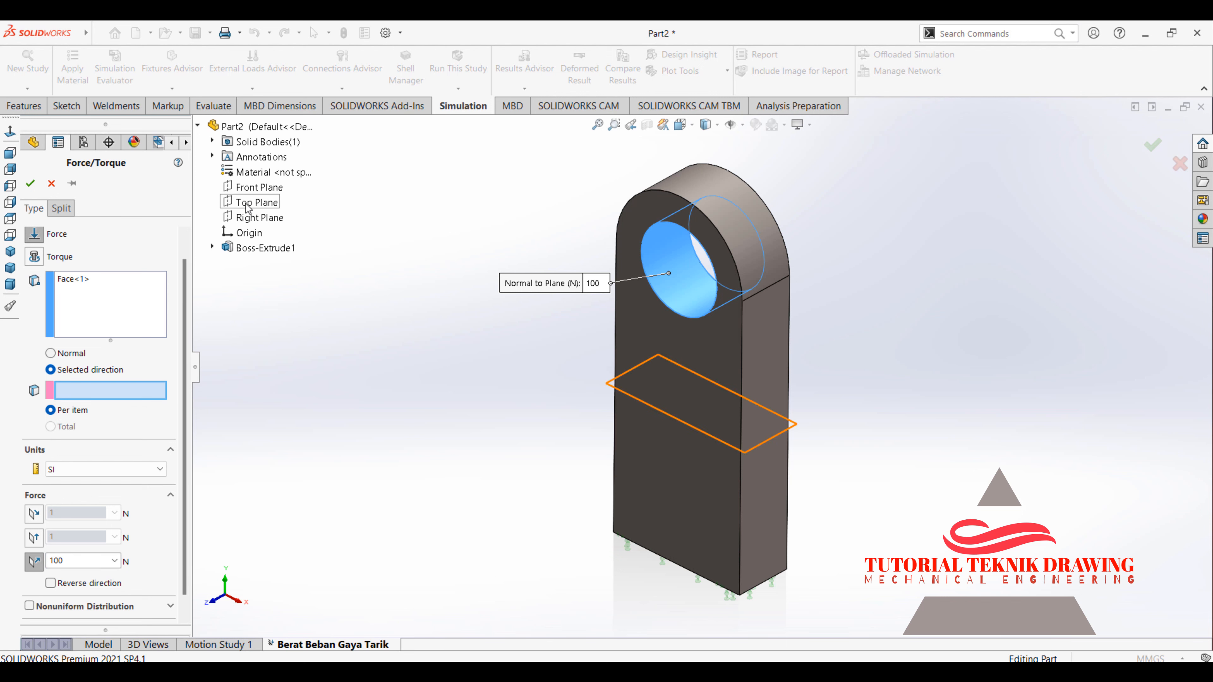
pyautogui.click(258, 202)
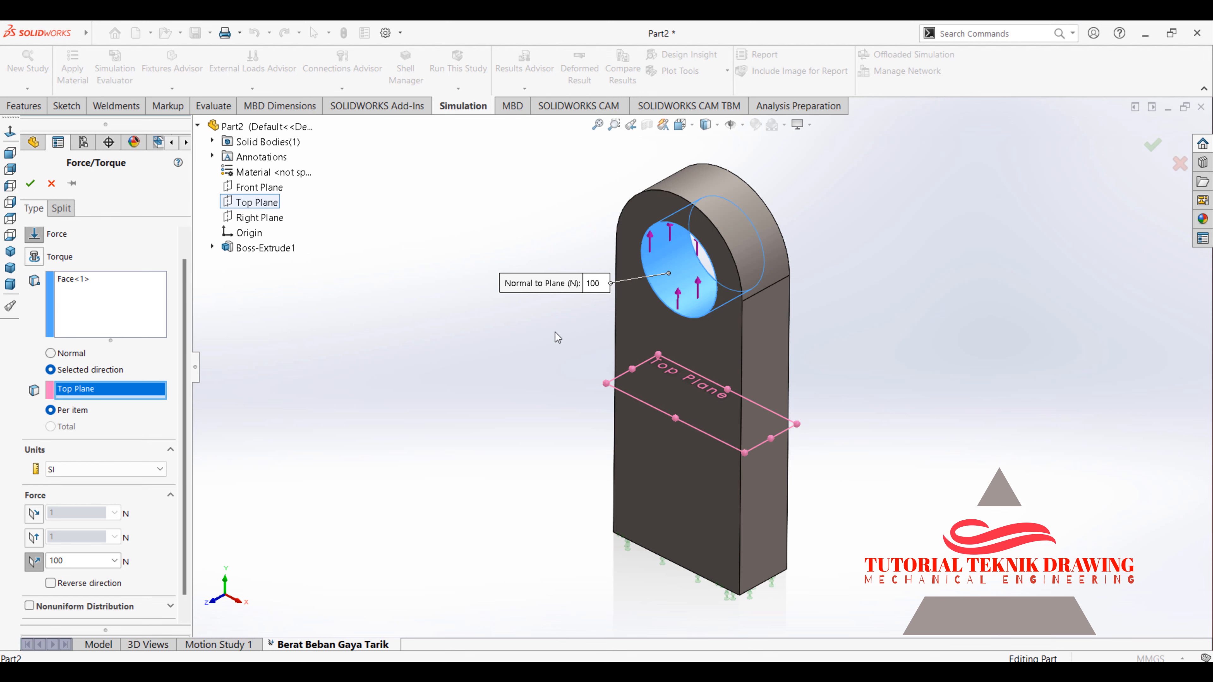
pyautogui.scroll(3, 654, 245)
pyautogui.scroll(-3, 655, 246)
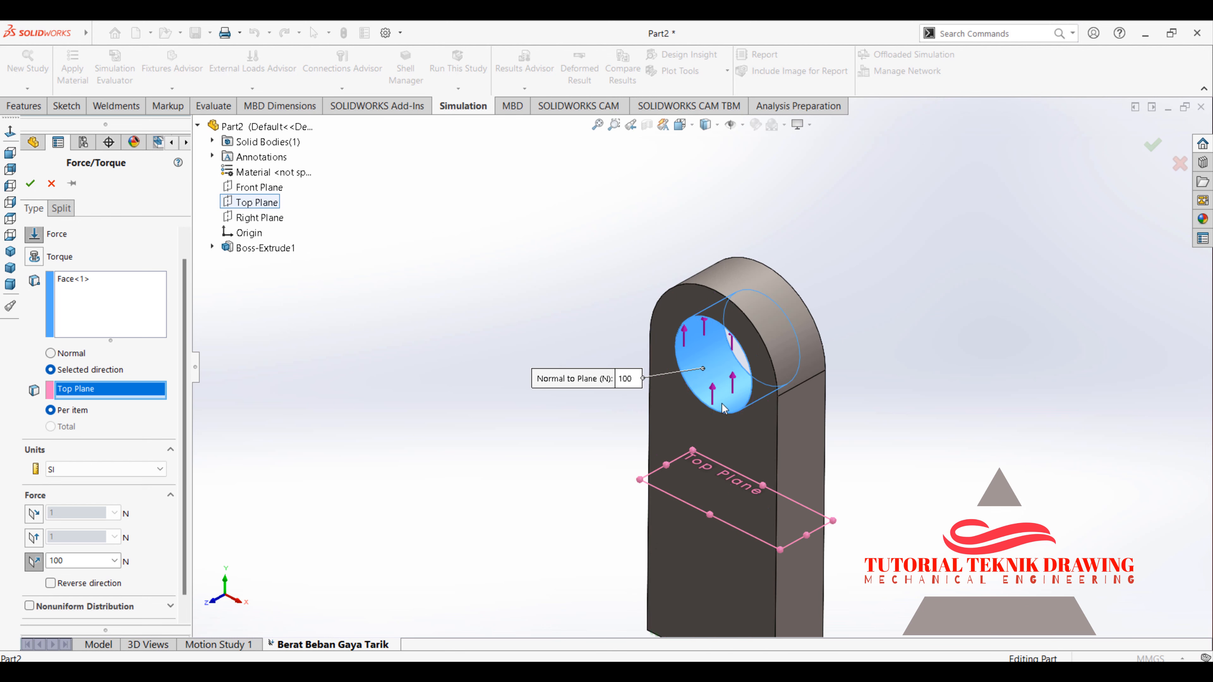
pyautogui.scroll(-3, 722, 408)
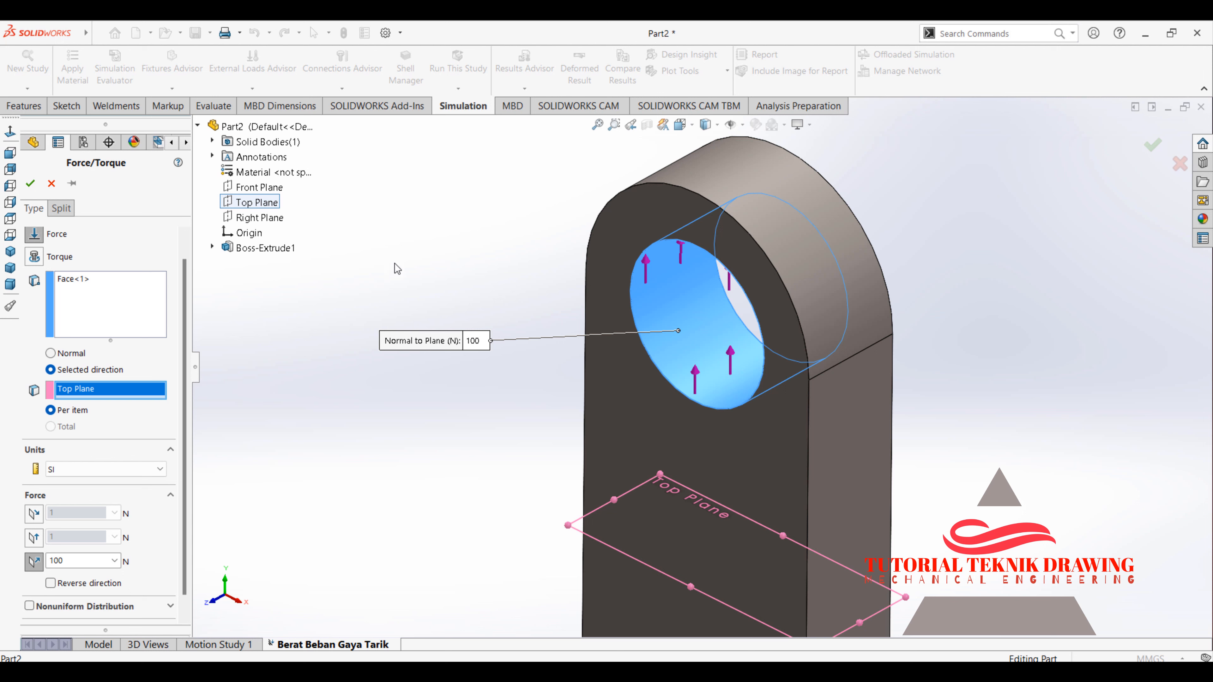
pyautogui.click(32, 185)
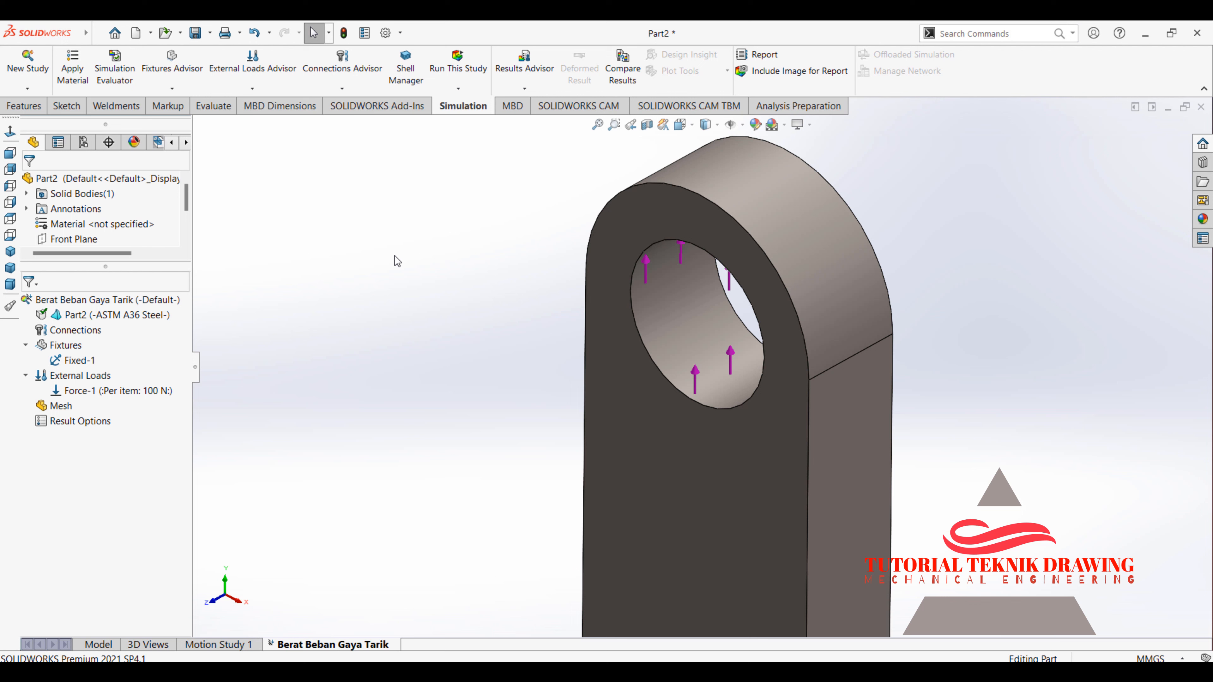
# - Create the study's mesh with Mesh Parameters enabled, using Standard mesh in mm
pyautogui.press('z')
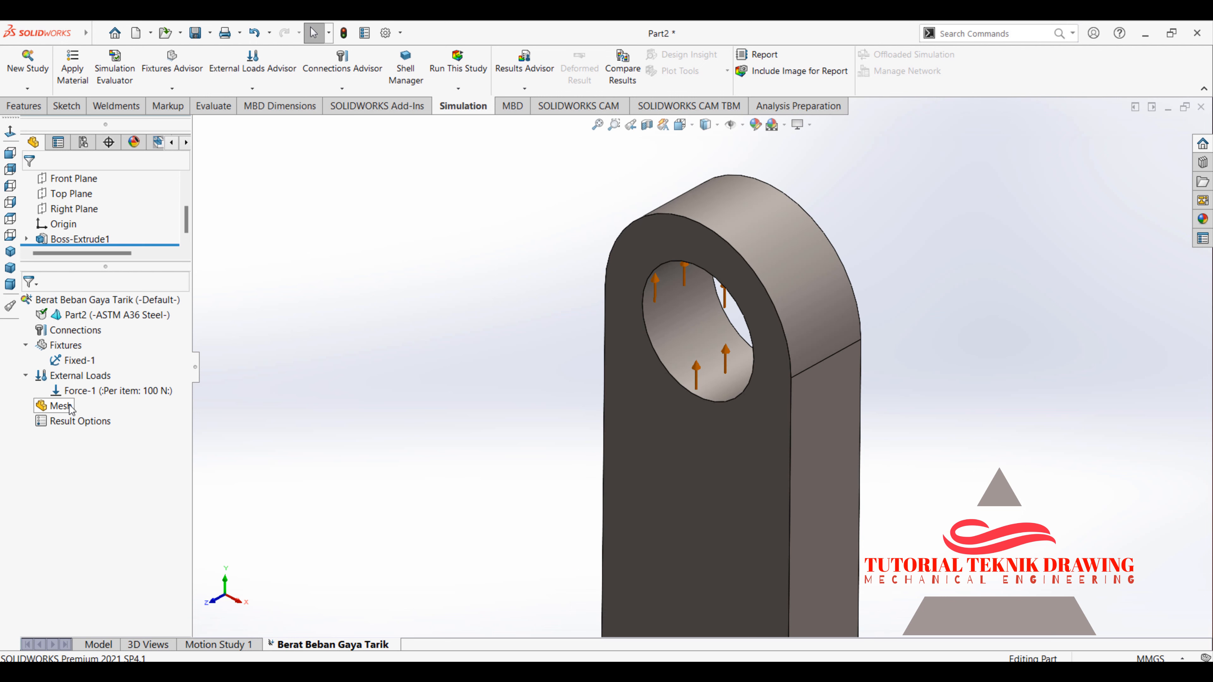
pyautogui.rightClick(66, 406)
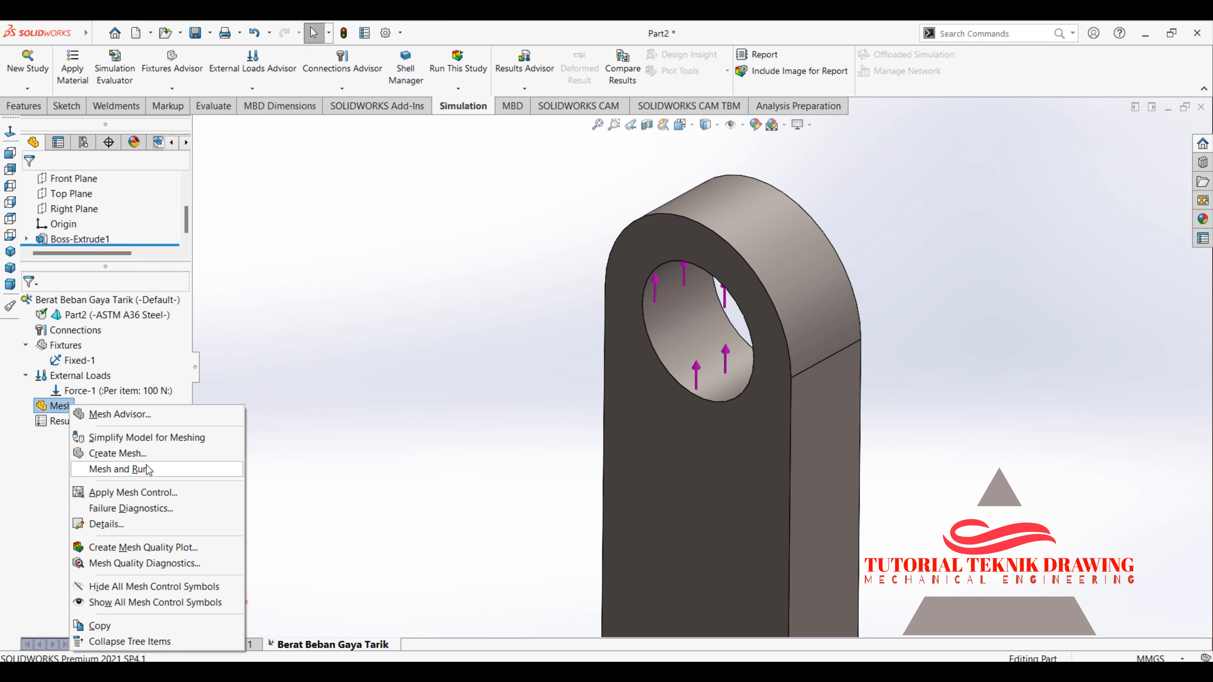
pyautogui.click(162, 454)
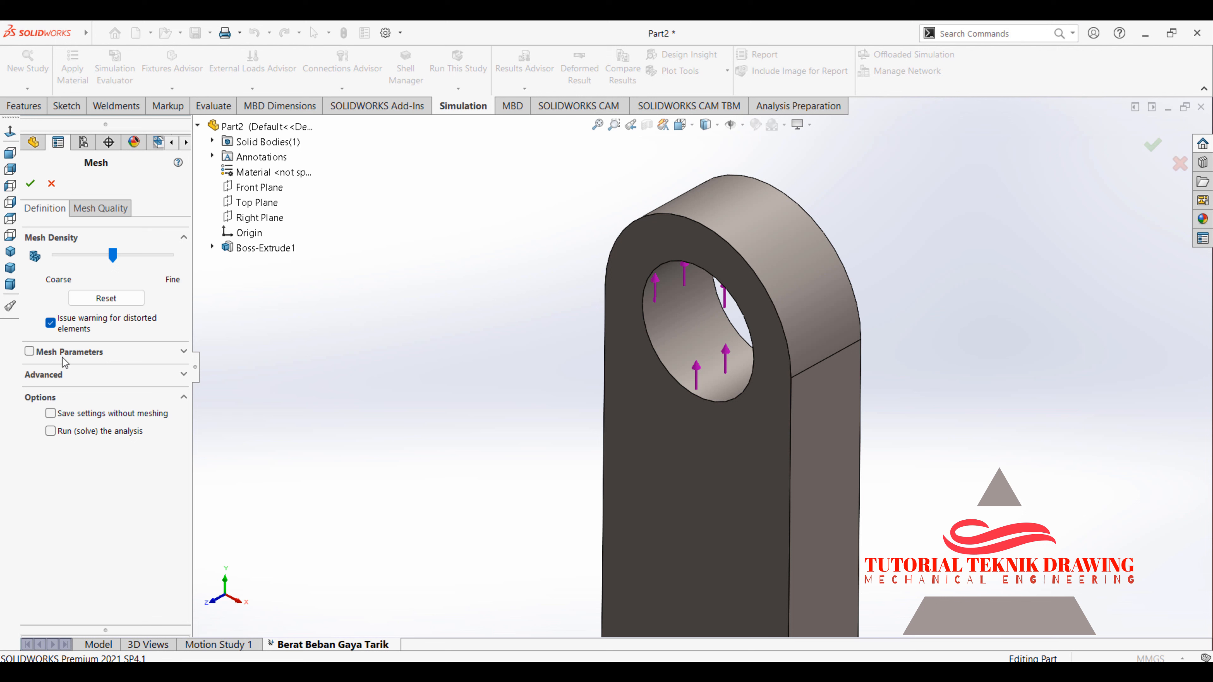
pyautogui.click(30, 352)
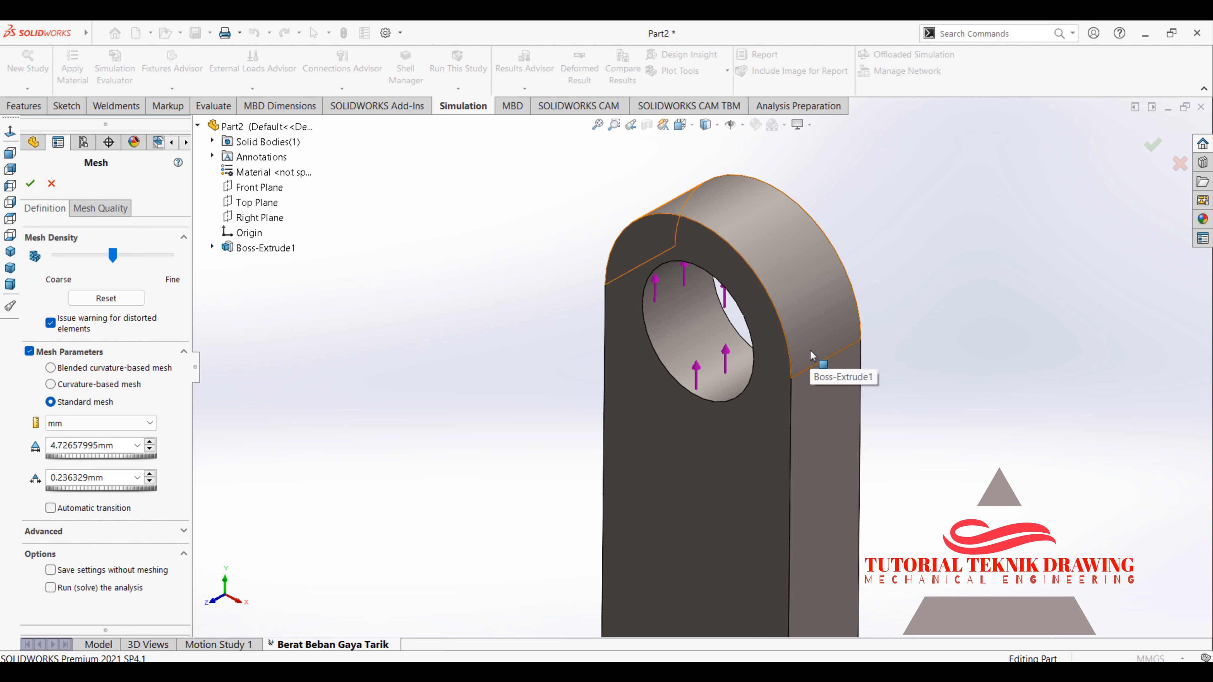
pyautogui.click(30, 184)
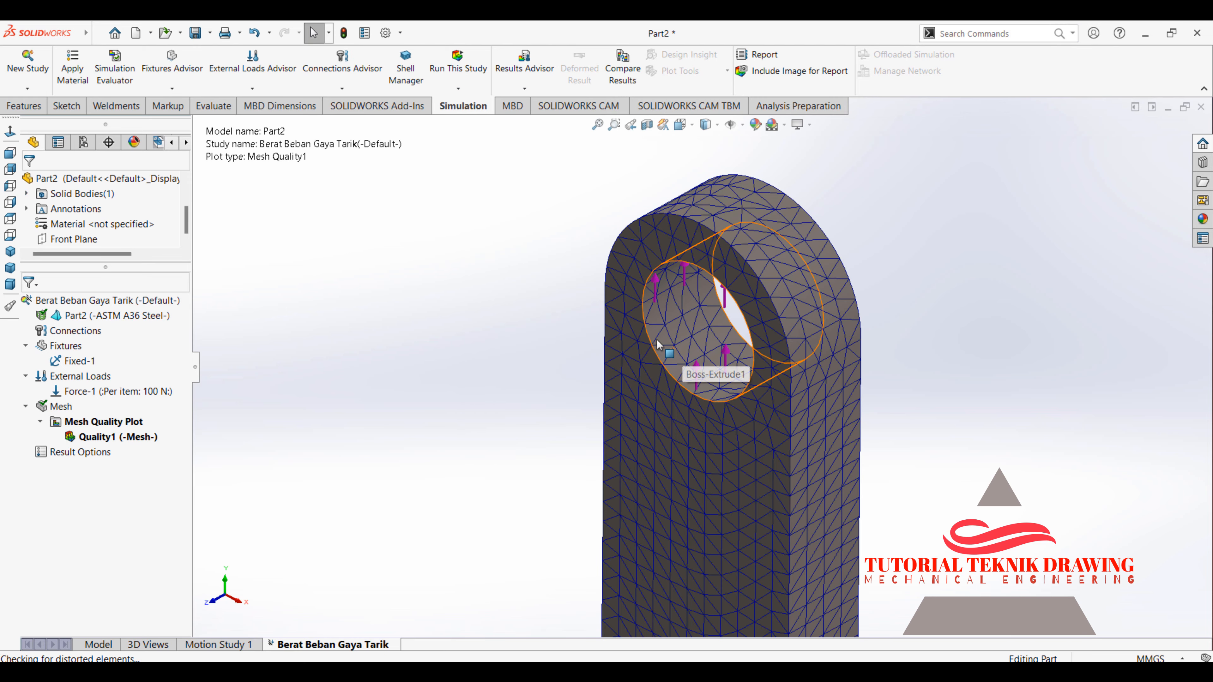
# - Inspect the mesh around the hole and run the static study
pyautogui.scroll(-6, 644, 503)
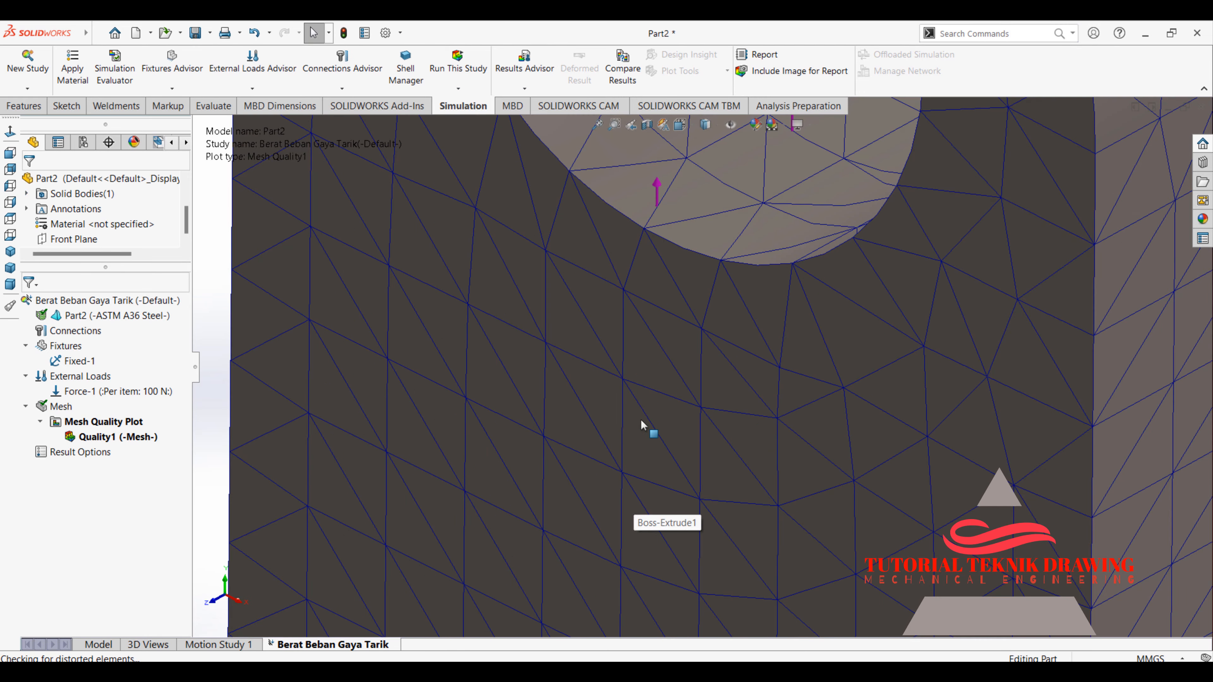
pyautogui.scroll(2, 648, 425)
pyautogui.scroll(-4, 618, 234)
pyautogui.scroll(6, 617, 251)
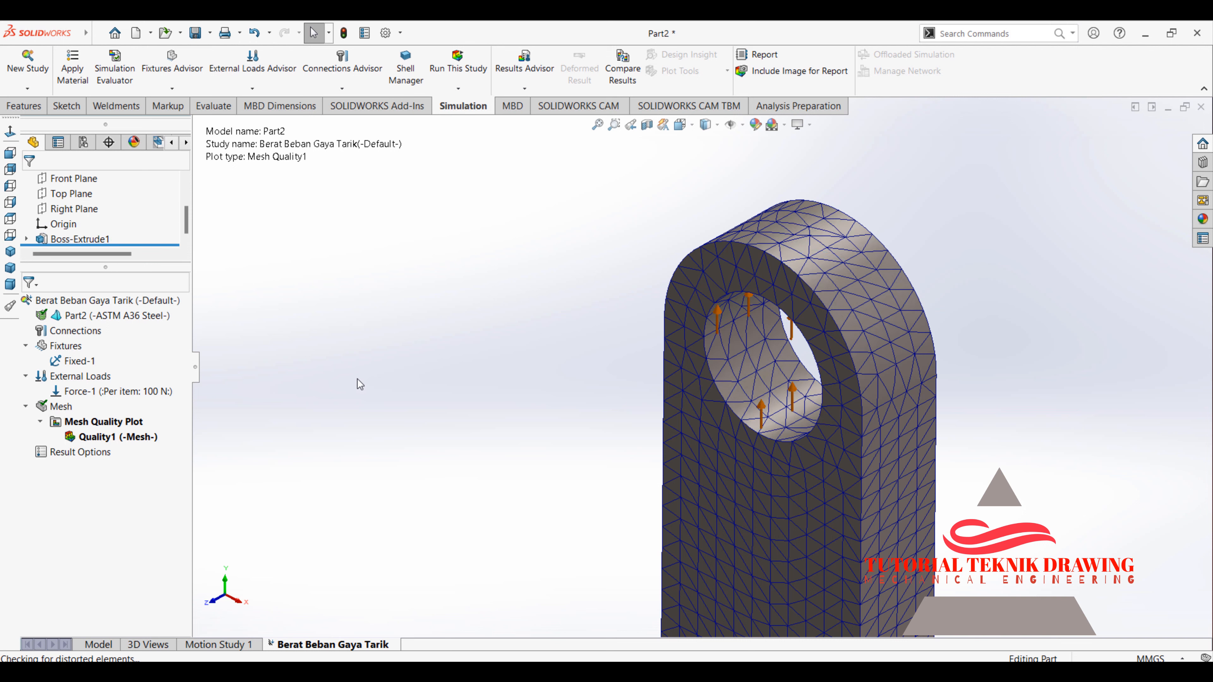
pyautogui.click(476, 75)
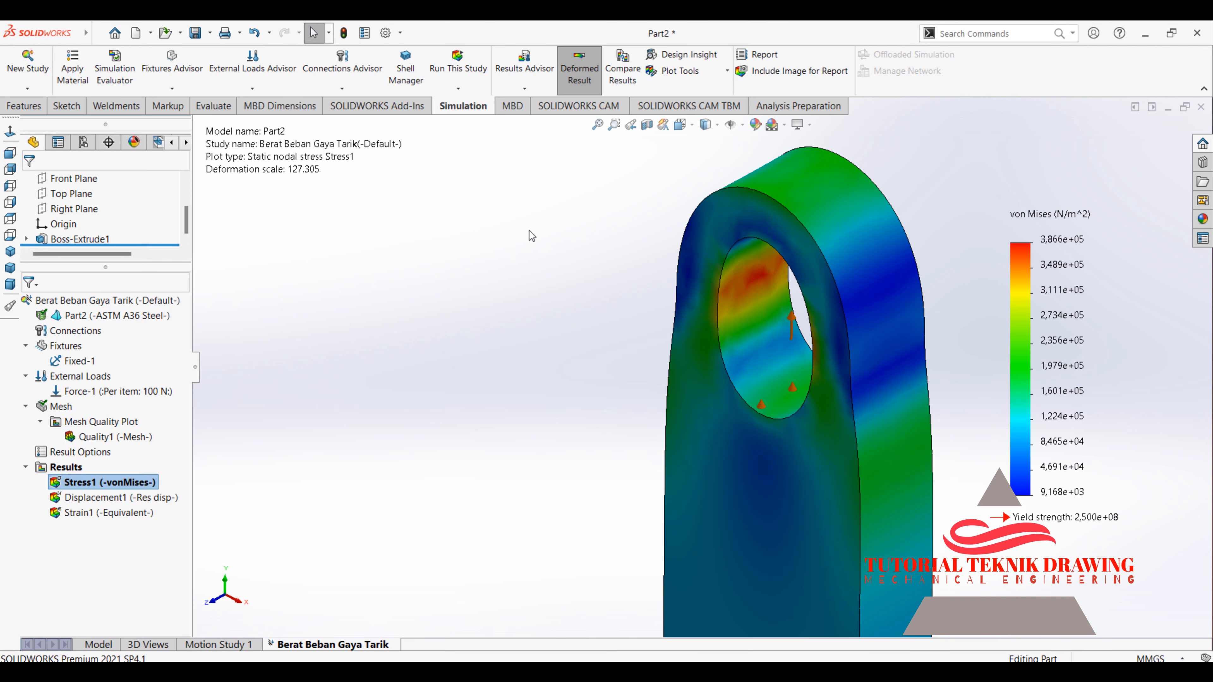
# - Examine the von Mises stress distribution around the hole and along the deformed plate
pyautogui.scroll(3, 532, 236)
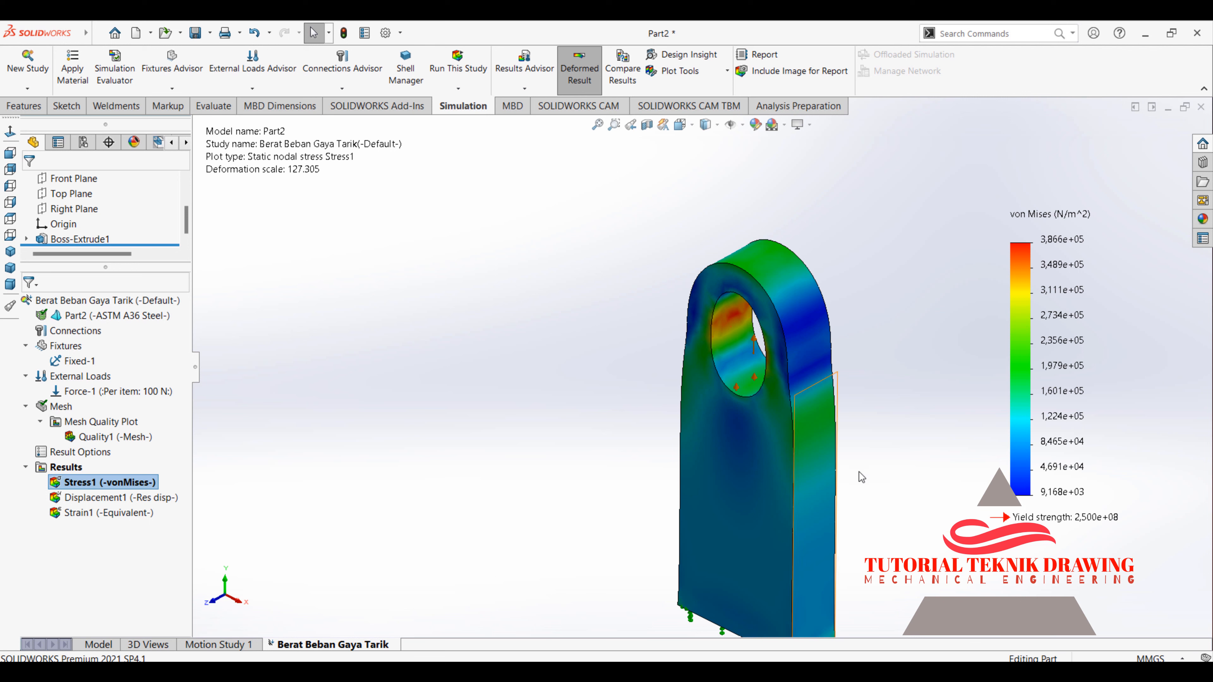
pyautogui.scroll(-2, 700, 291)
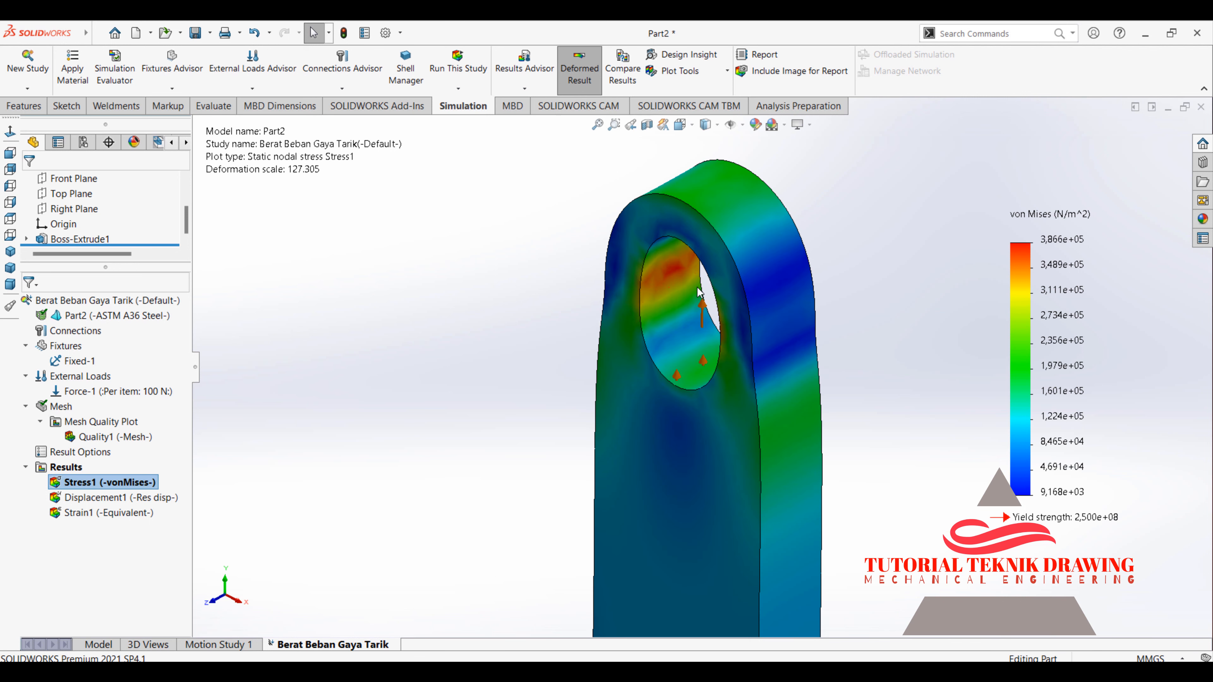
pyautogui.moveTo(698, 291); pyautogui.dragTo(816, 244, button='middle')
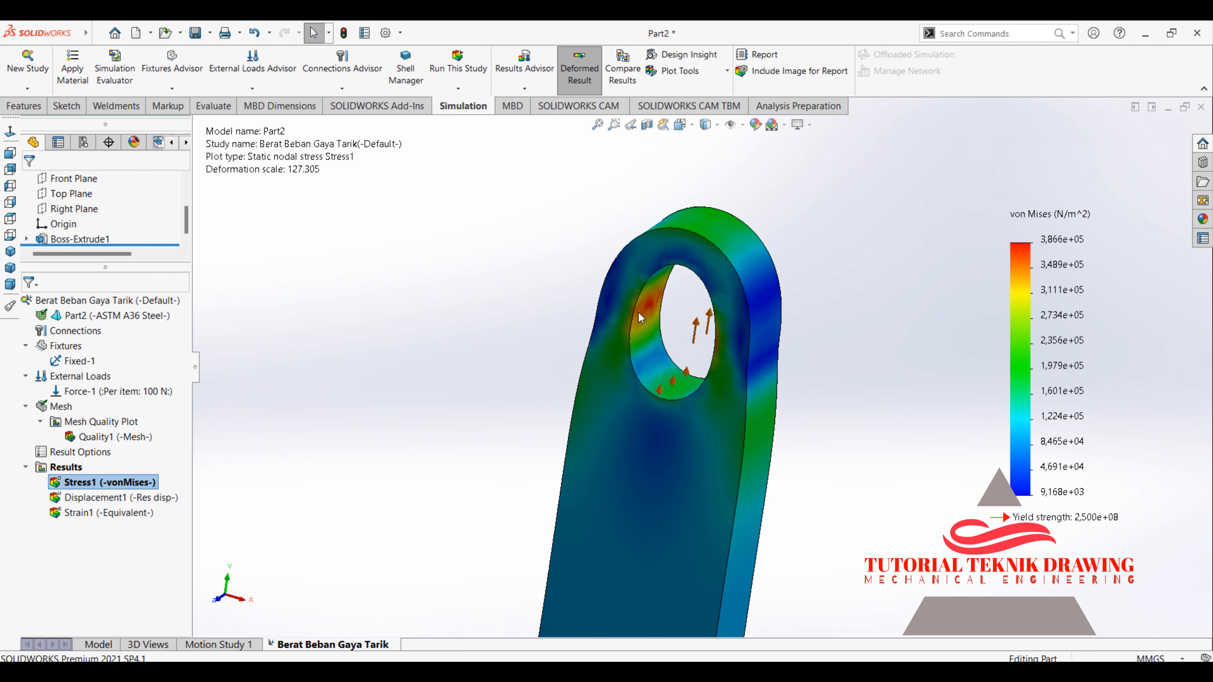
pyautogui.scroll(3, 688, 336)
pyautogui.scroll(-2, 687, 336)
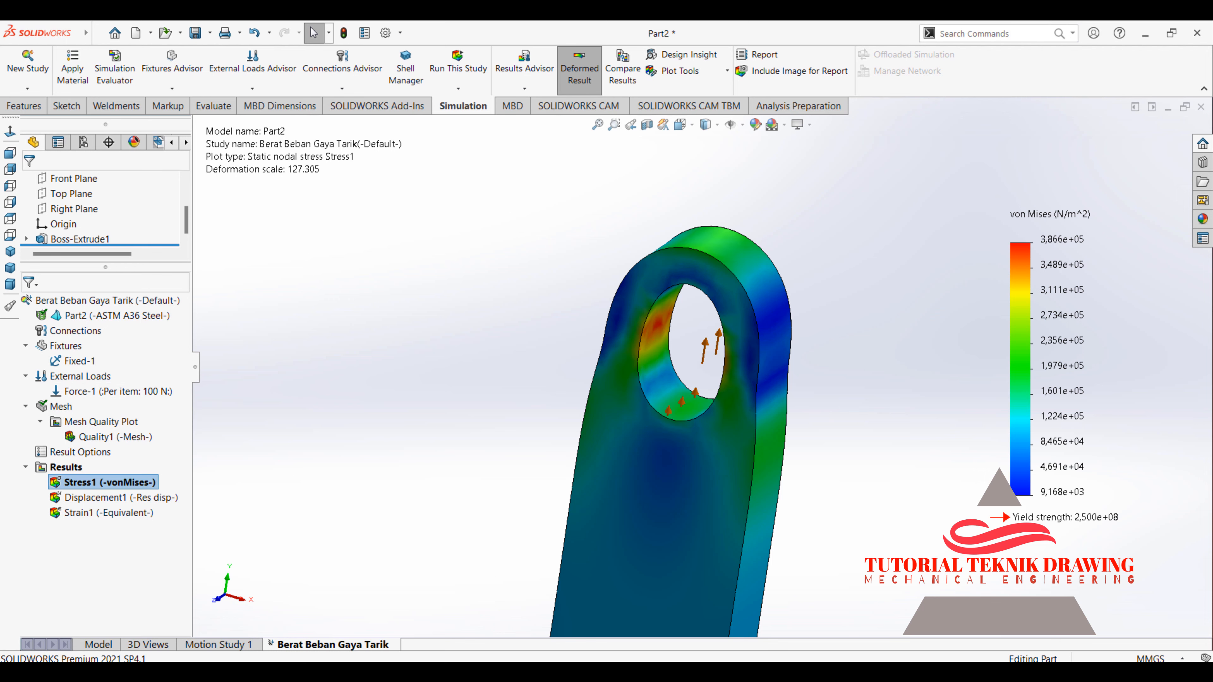
# - Switch to the Chrome browser and search the web for "n ke kg" in a new tab
pyautogui.click(821, 559)
pyautogui.click(230, 35)
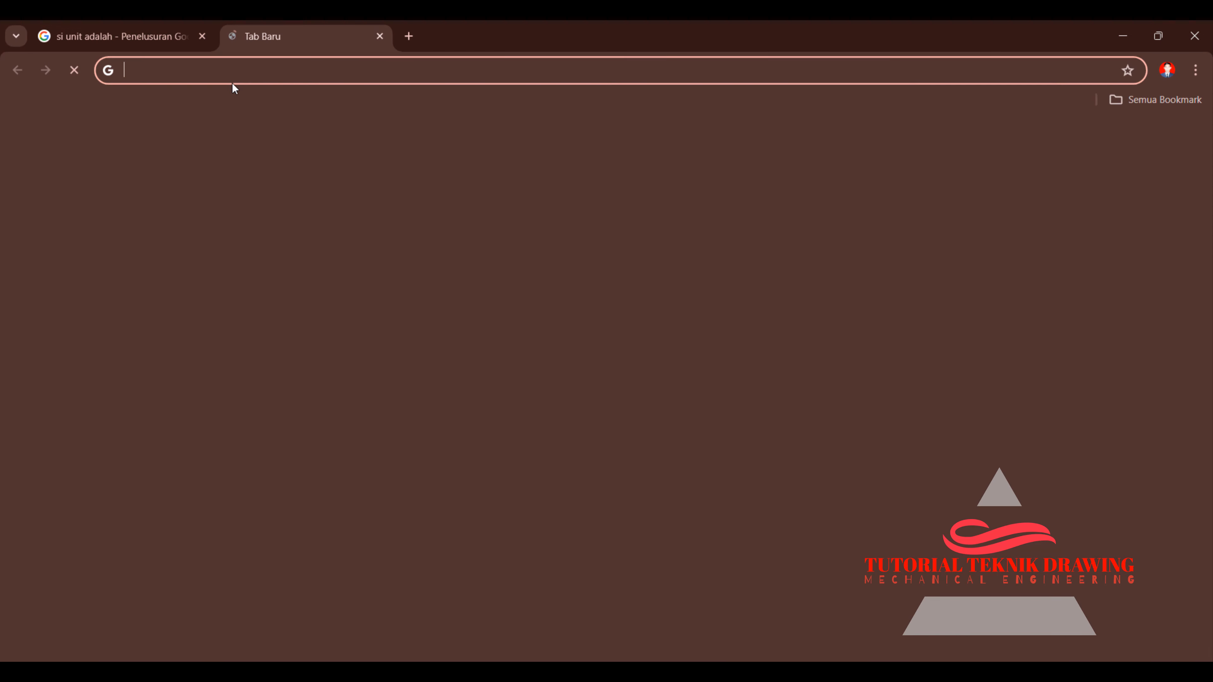
pyautogui.write('b')
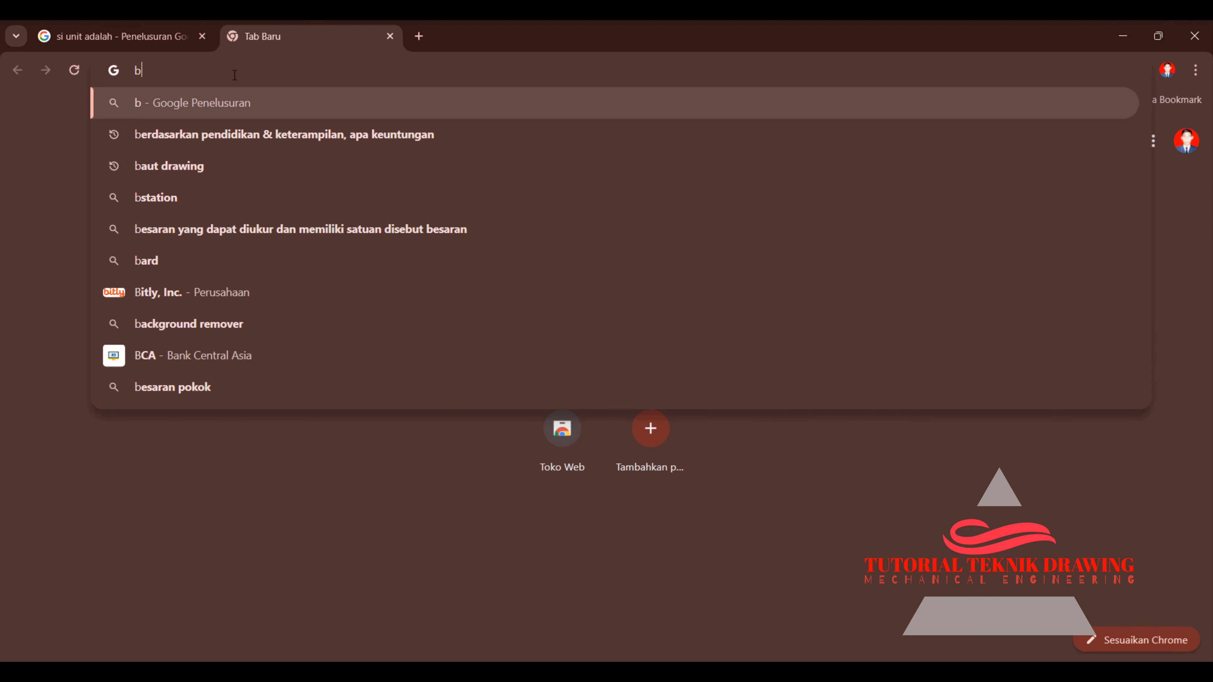
pyautogui.press('BackSpace')
pyautogui.write('n')
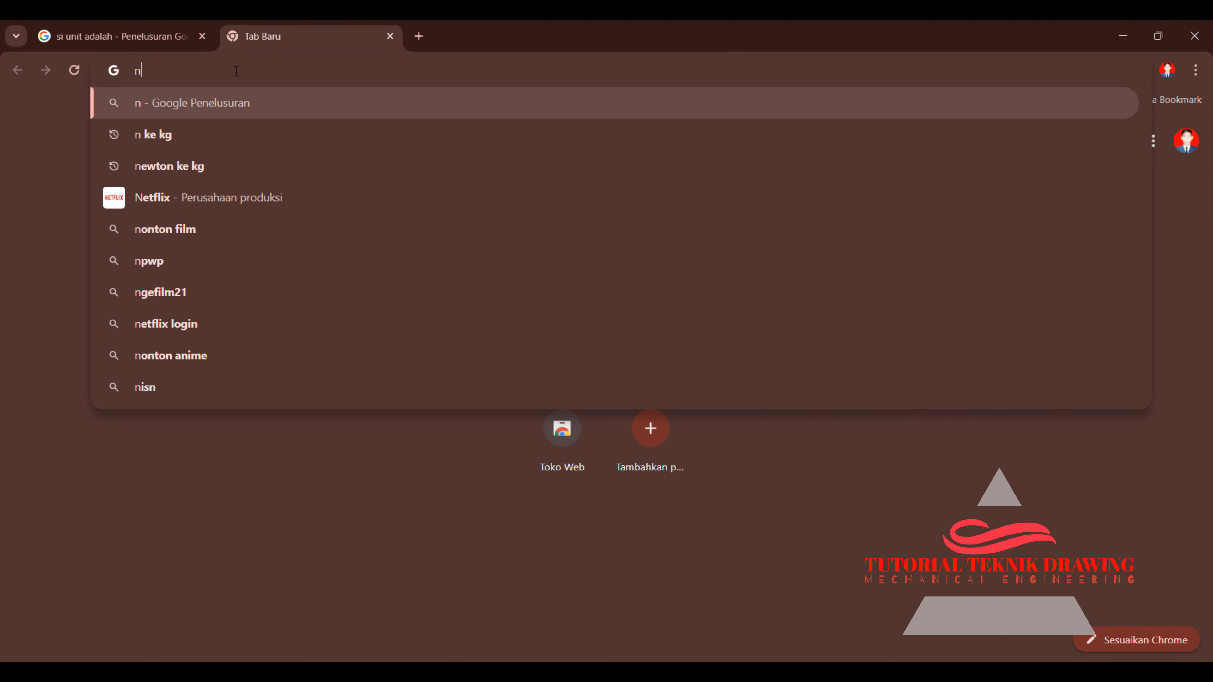
pyautogui.click(196, 124)
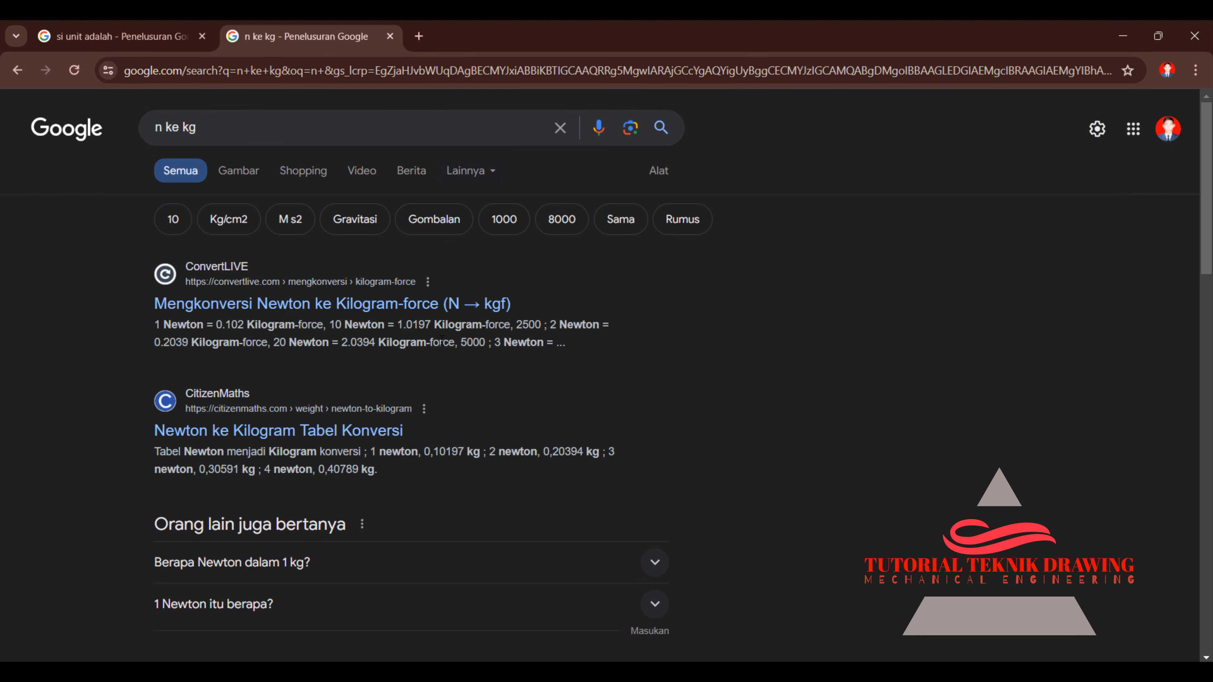
# - Open the fisika.co.id article "Cara Mengubah Newton ke Kg dan Sebaliknya" from the search results in its own tab
pyautogui.scroll(-6, 440, 340)
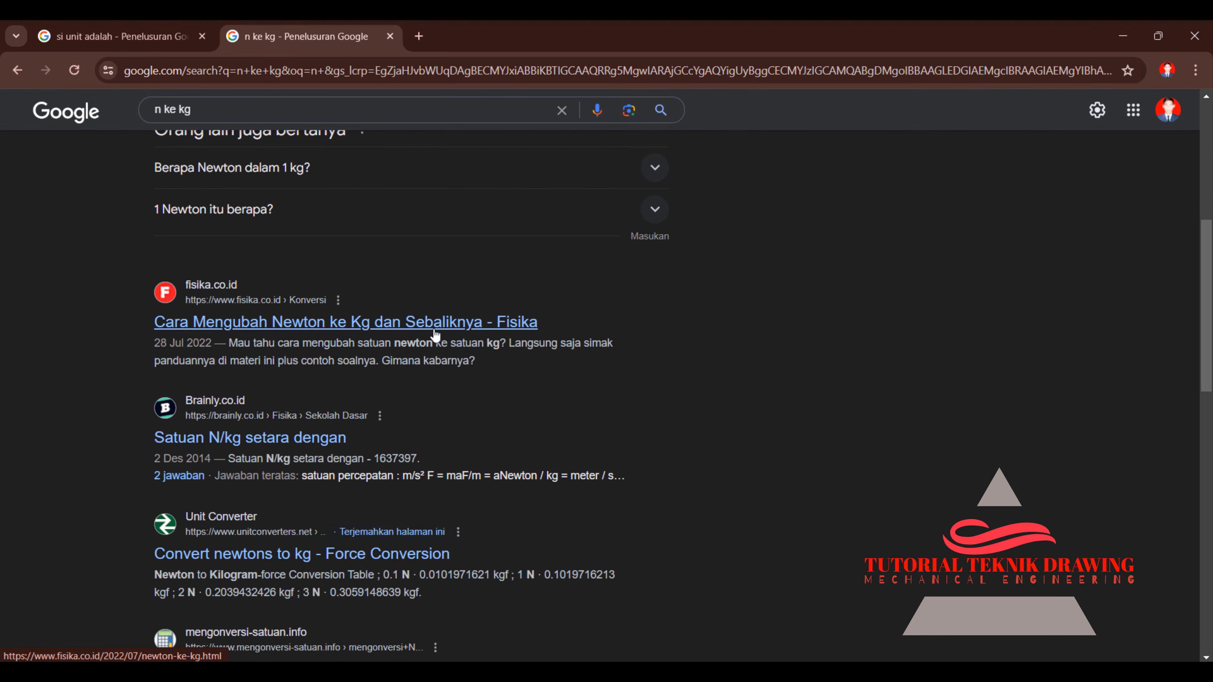
pyautogui.middleClick(428, 324)
pyautogui.click(492, 38)
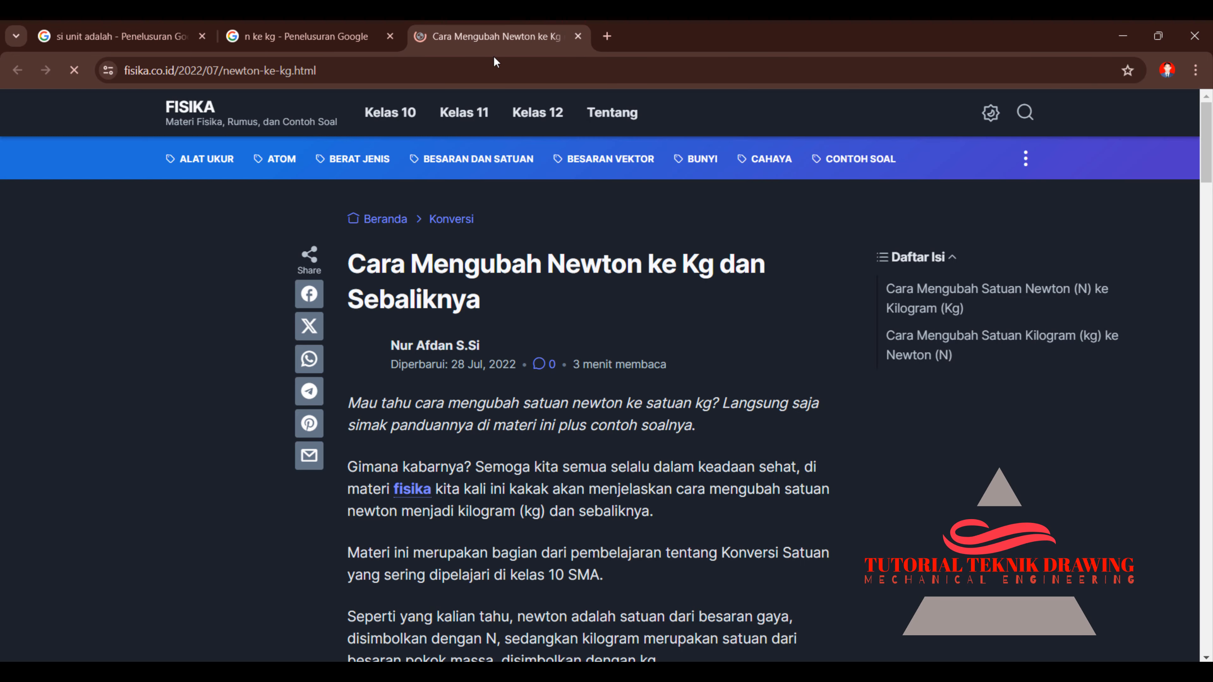
# - Read the article's newton-to-kilogram formula and its worked example for converting 1 newton
pyautogui.scroll(-3, 529, 308)
pyautogui.scroll(-8, 529, 309)
pyautogui.scroll(-5, 526, 300)
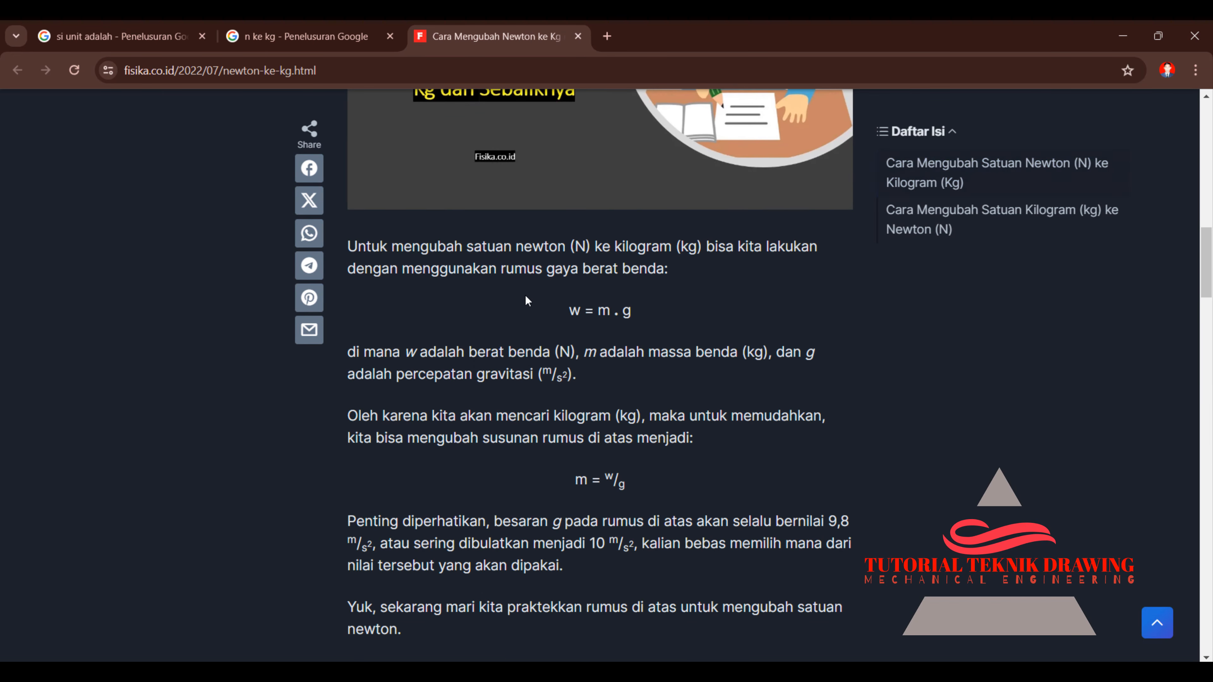
pyautogui.scroll(-5, 527, 297)
pyautogui.scroll(-7, 526, 296)
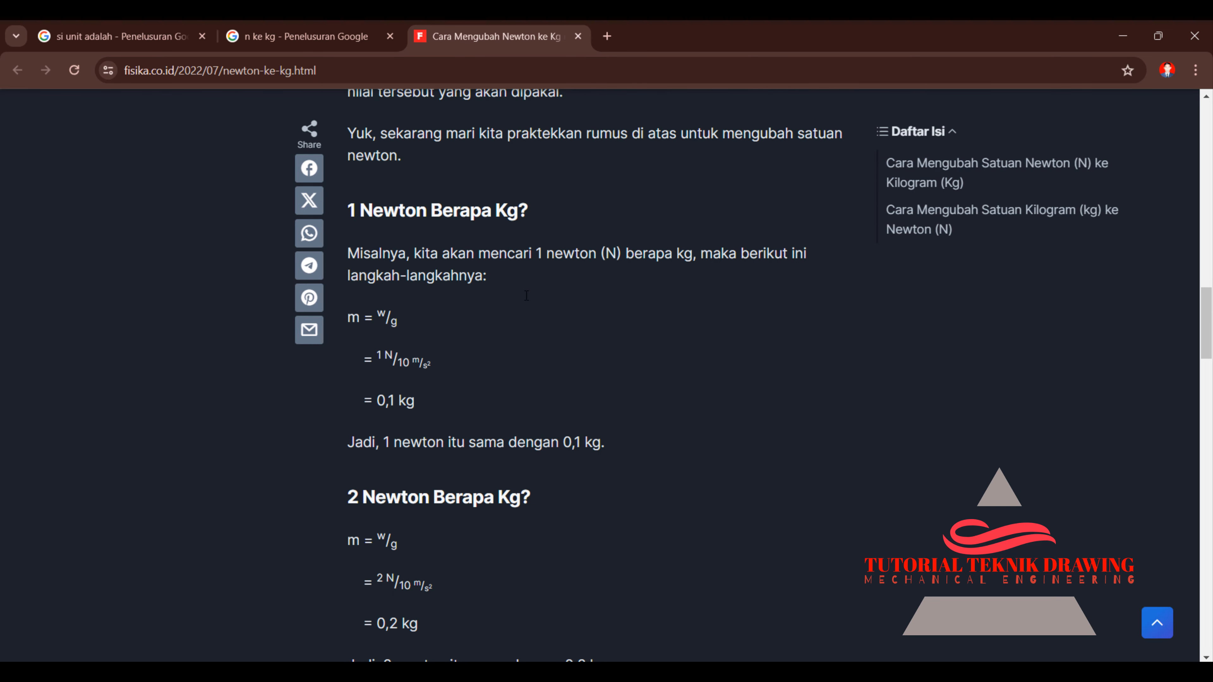
pyautogui.scroll(6, 405, 280)
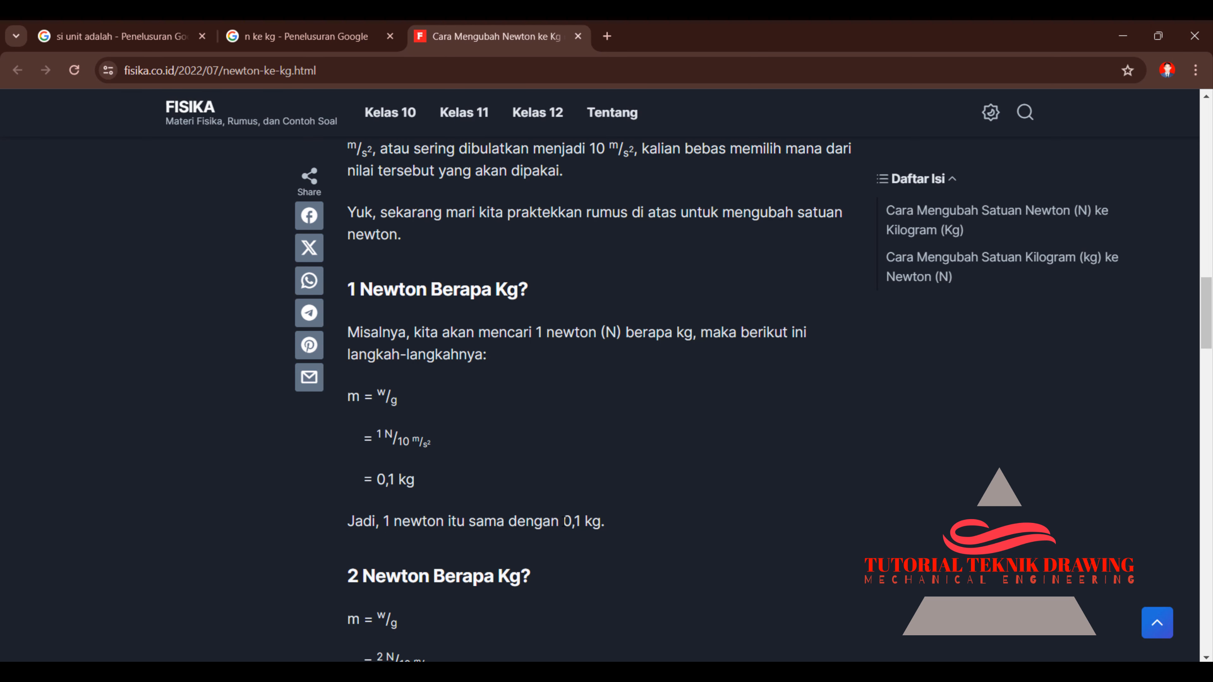
pyautogui.moveTo(565, 521); pyautogui.dragTo(635, 526)
pyautogui.click(661, 509)
# - Open the Windows Calculator beside the article text and compute 100 × 0,1 to convert the 100 N load to kilograms
pyautogui.press('super+w')
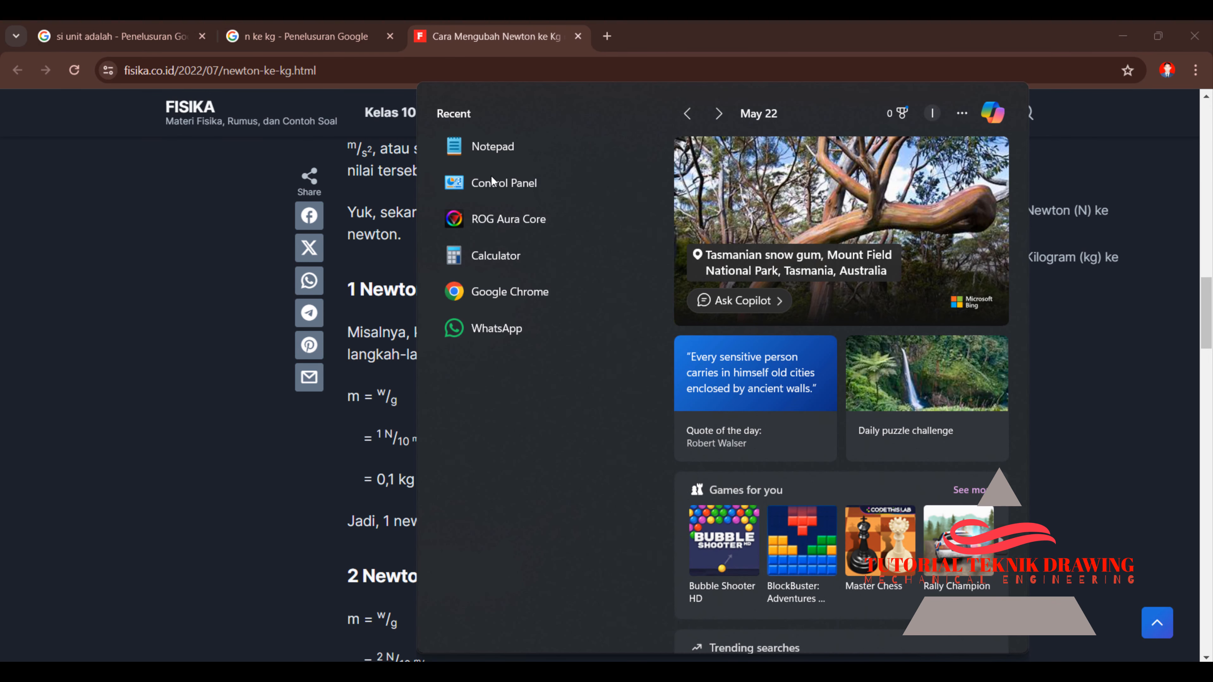
pyautogui.click(495, 270)
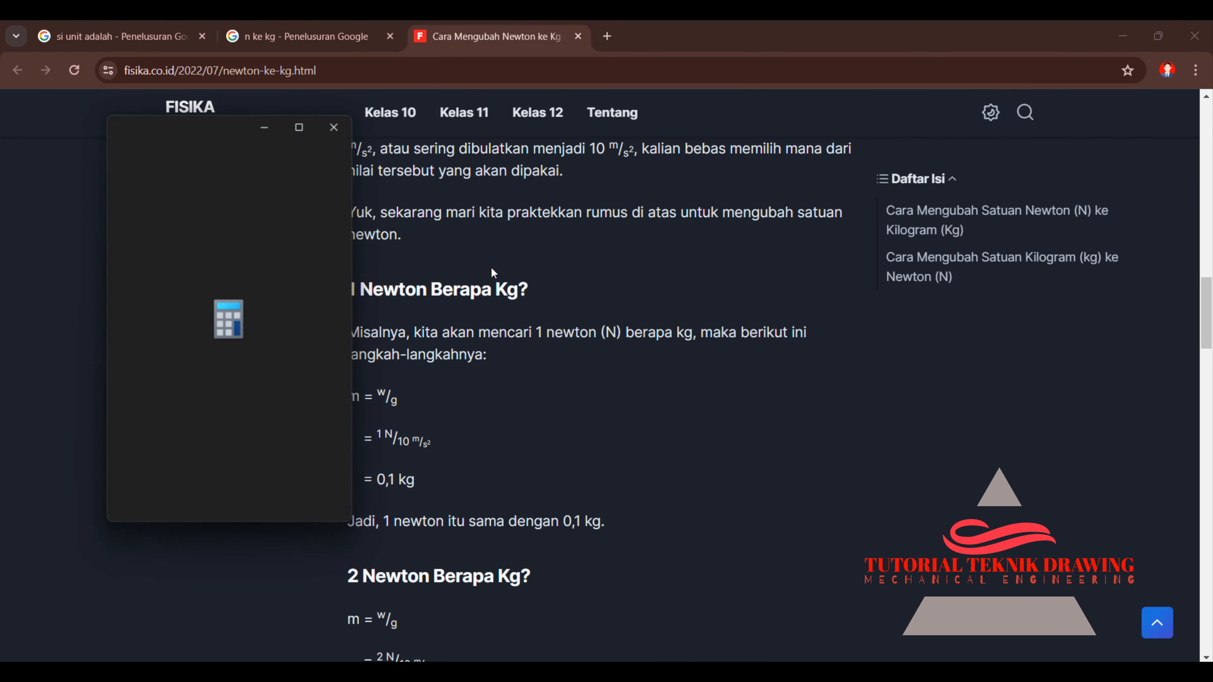
pyautogui.moveTo(231, 131); pyautogui.dragTo(895, 235)
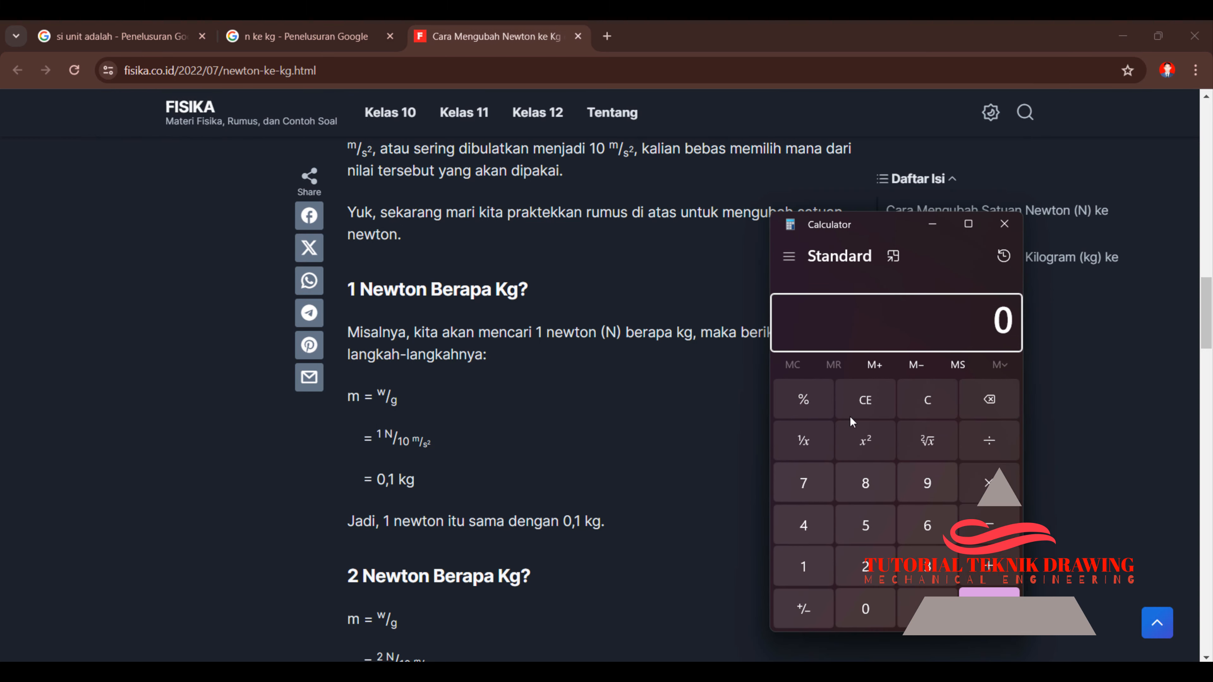
pyautogui.click(804, 567)
pyautogui.click(860, 615)
pyautogui.click(860, 614)
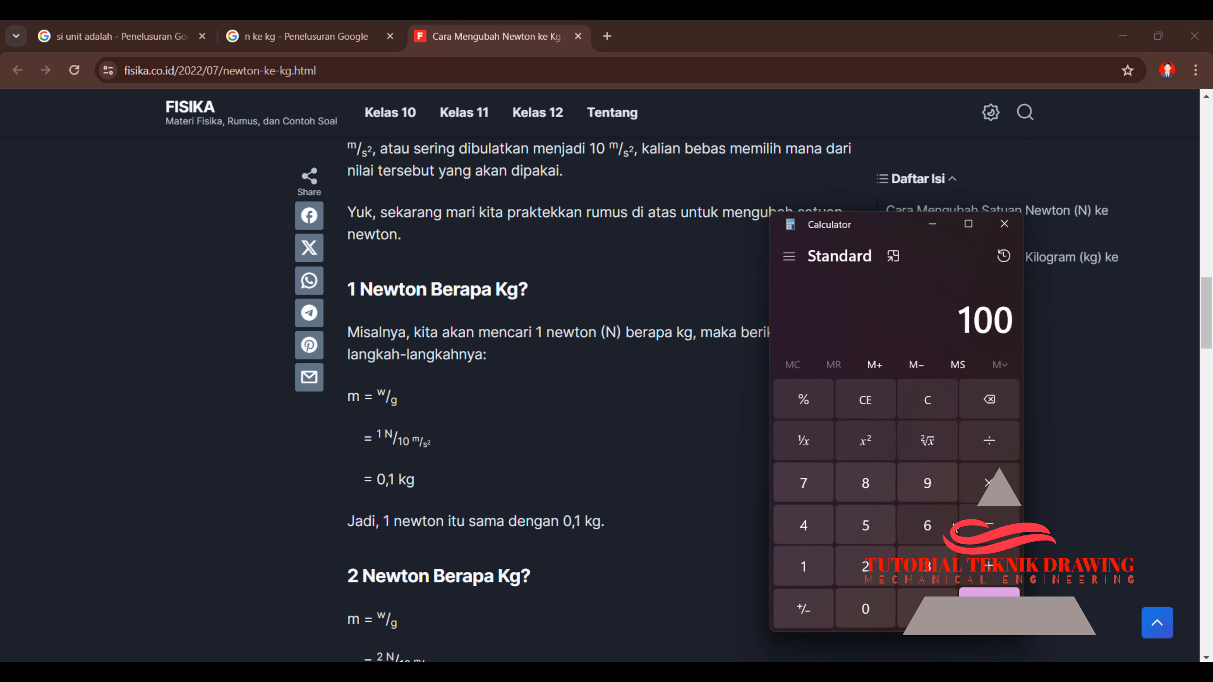
pyautogui.click(989, 483)
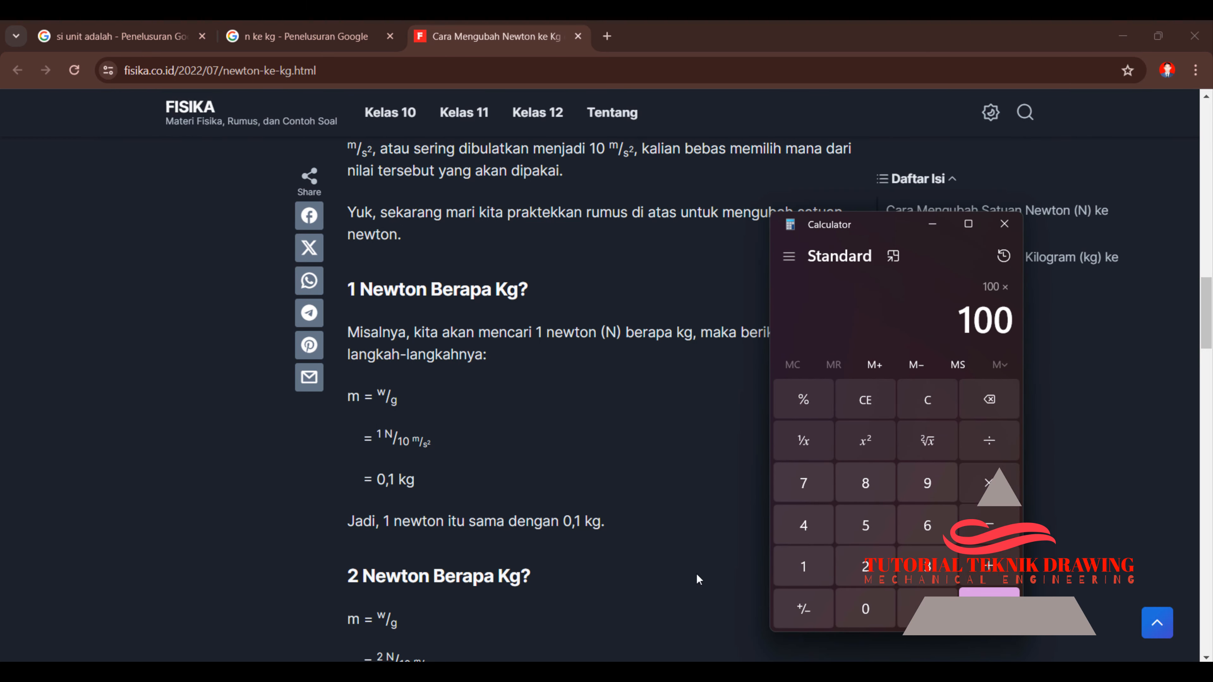
pyautogui.click(865, 609)
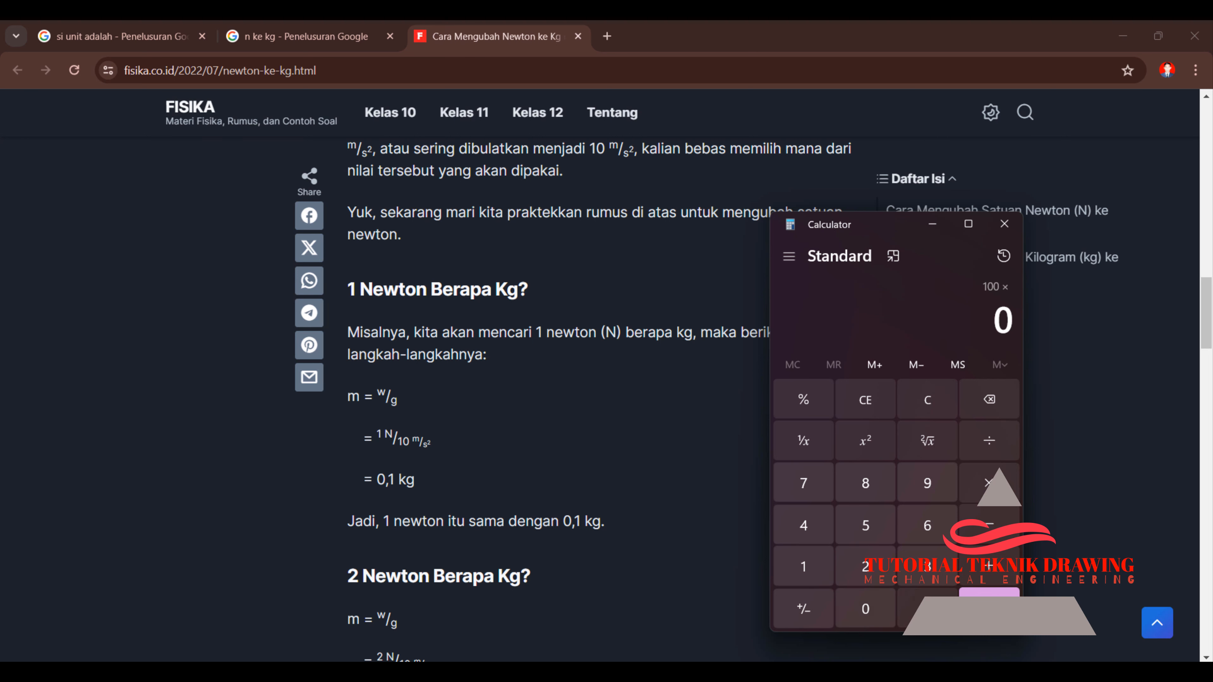
pyautogui.click(928, 609)
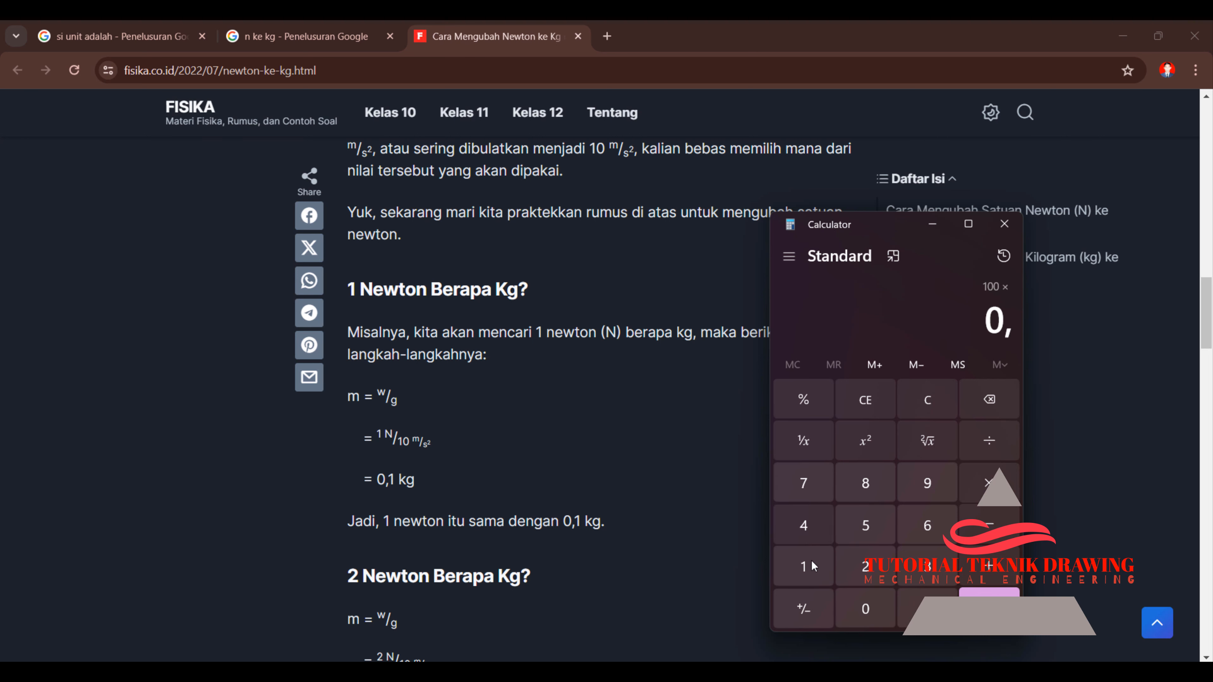
pyautogui.click(805, 580)
pyautogui.click(989, 608)
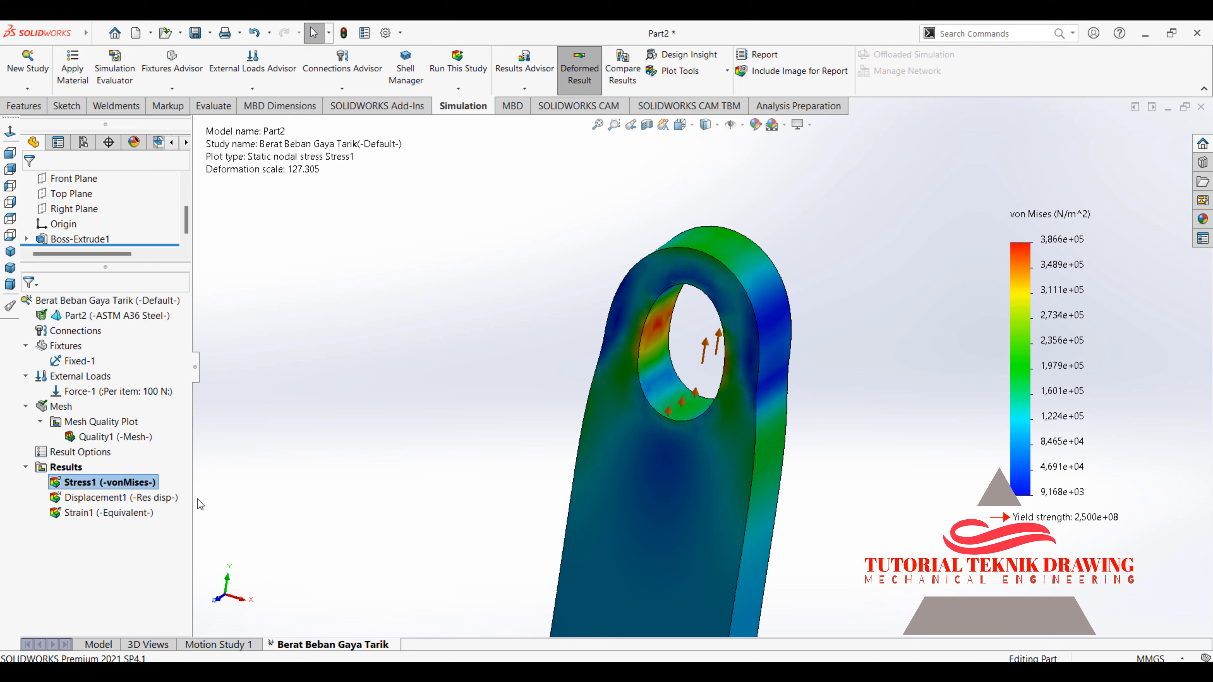
# - Return to SOLIDWORKS and set the von Mises stress plot's legend number format to floating
pyautogui.rightClick(131, 488)
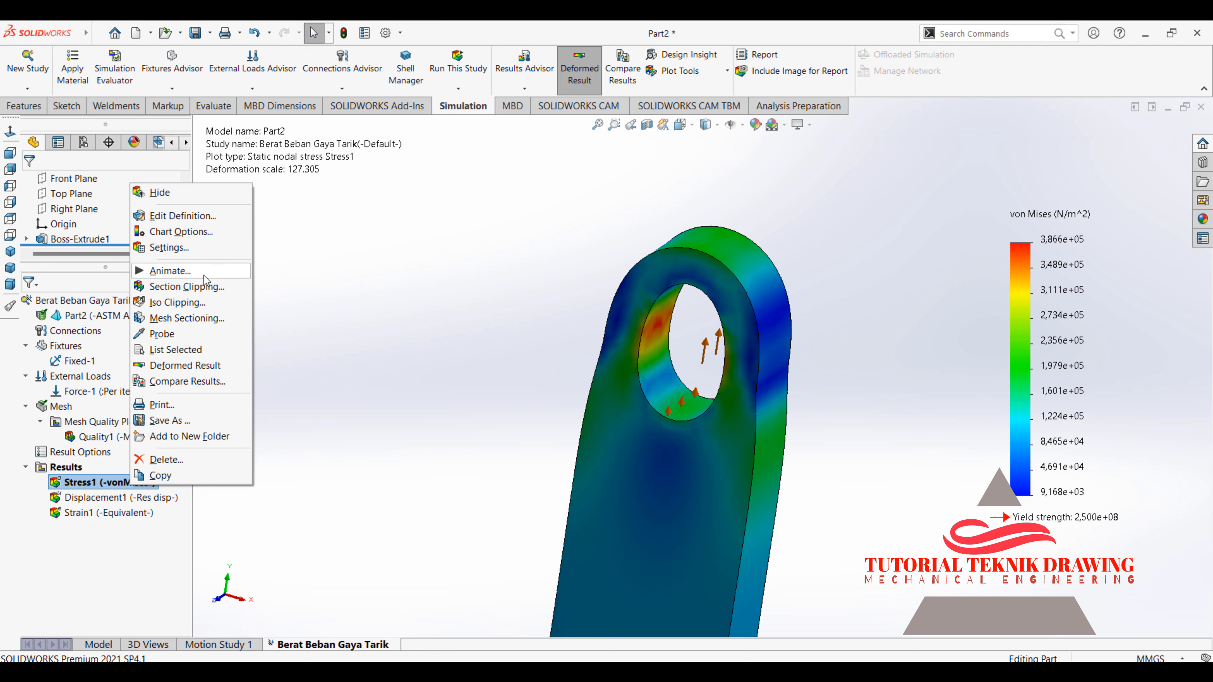
pyautogui.click(189, 249)
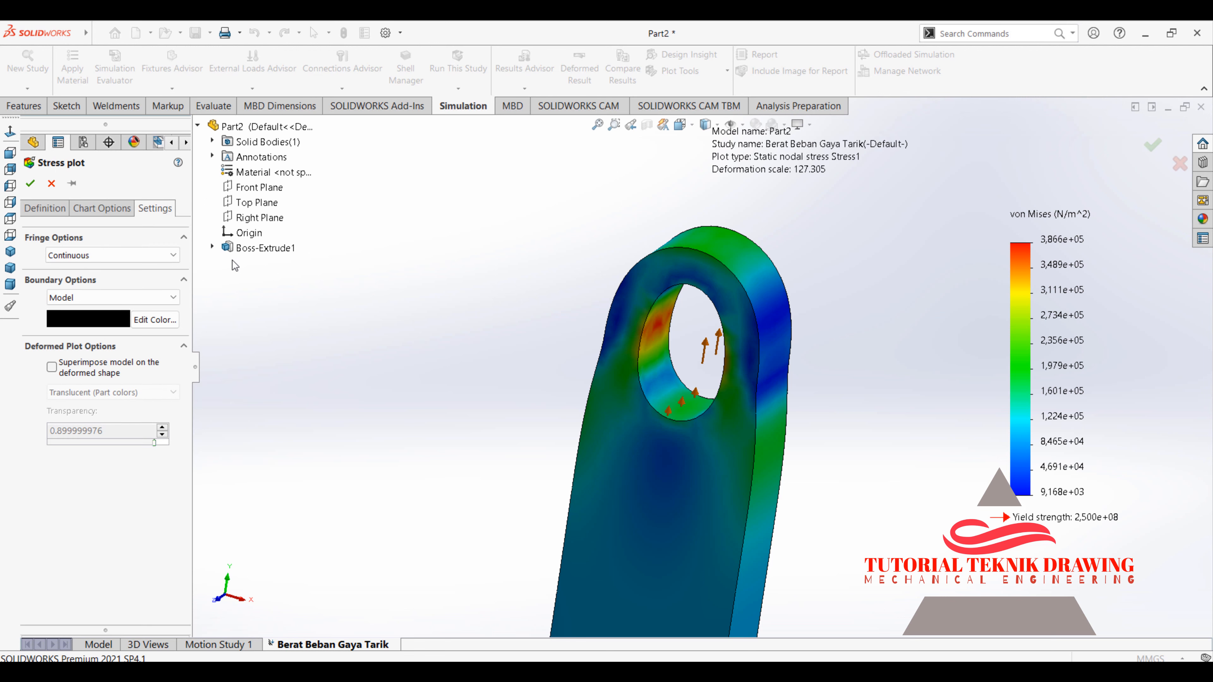
pyautogui.click(44, 209)
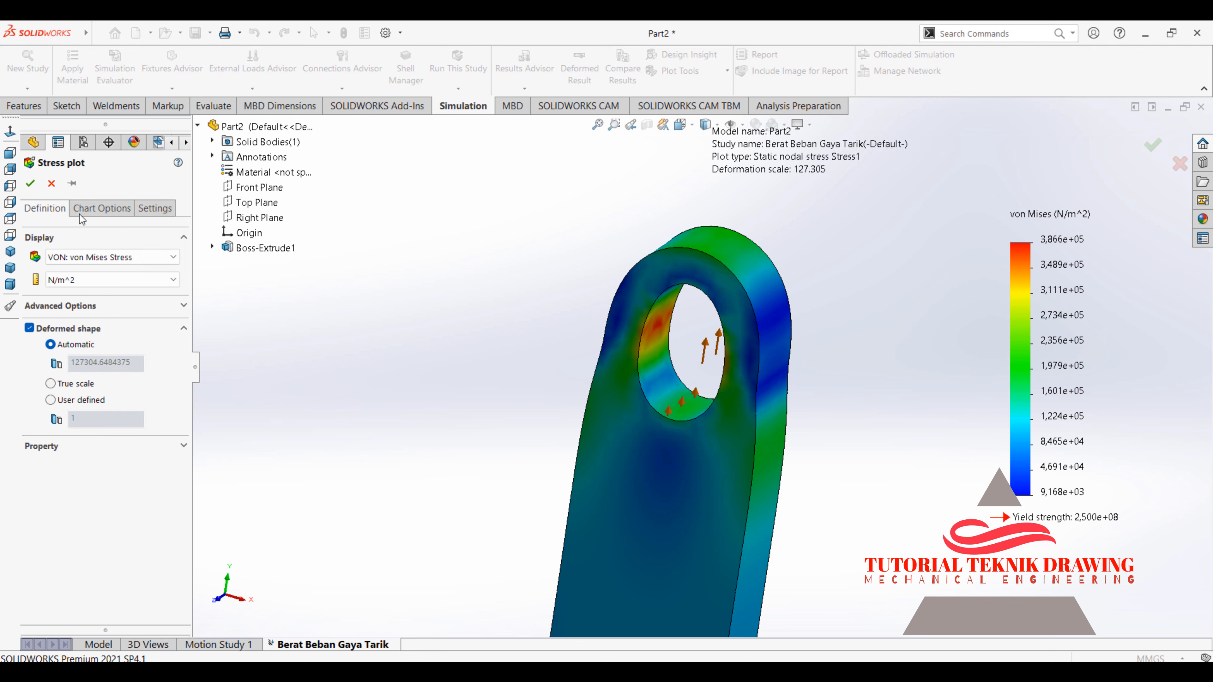
pyautogui.click(90, 210)
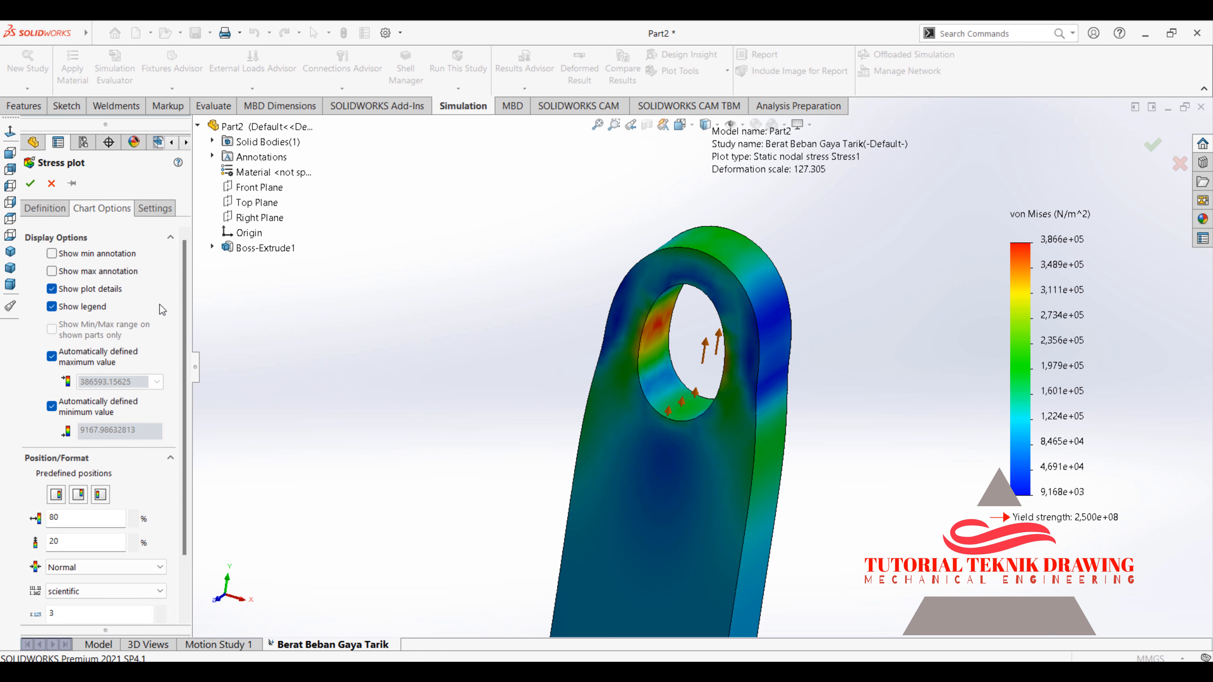
pyautogui.moveTo(184, 318); pyautogui.dragTo(185, 377)
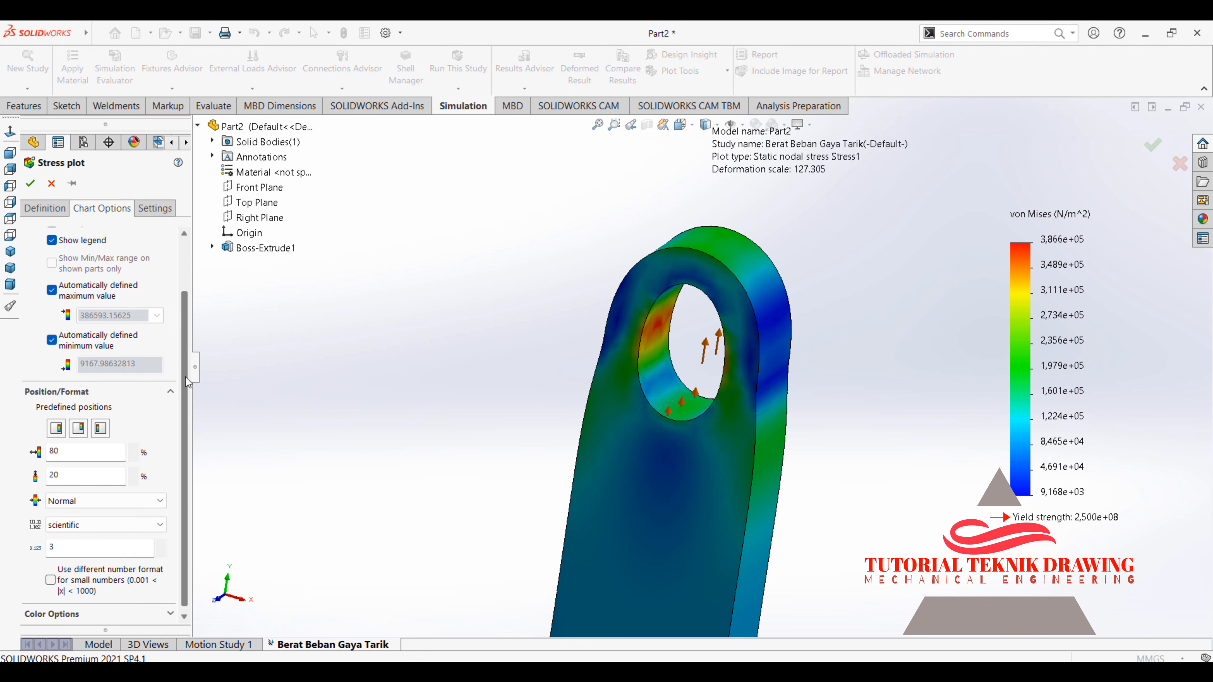
pyautogui.click(123, 523)
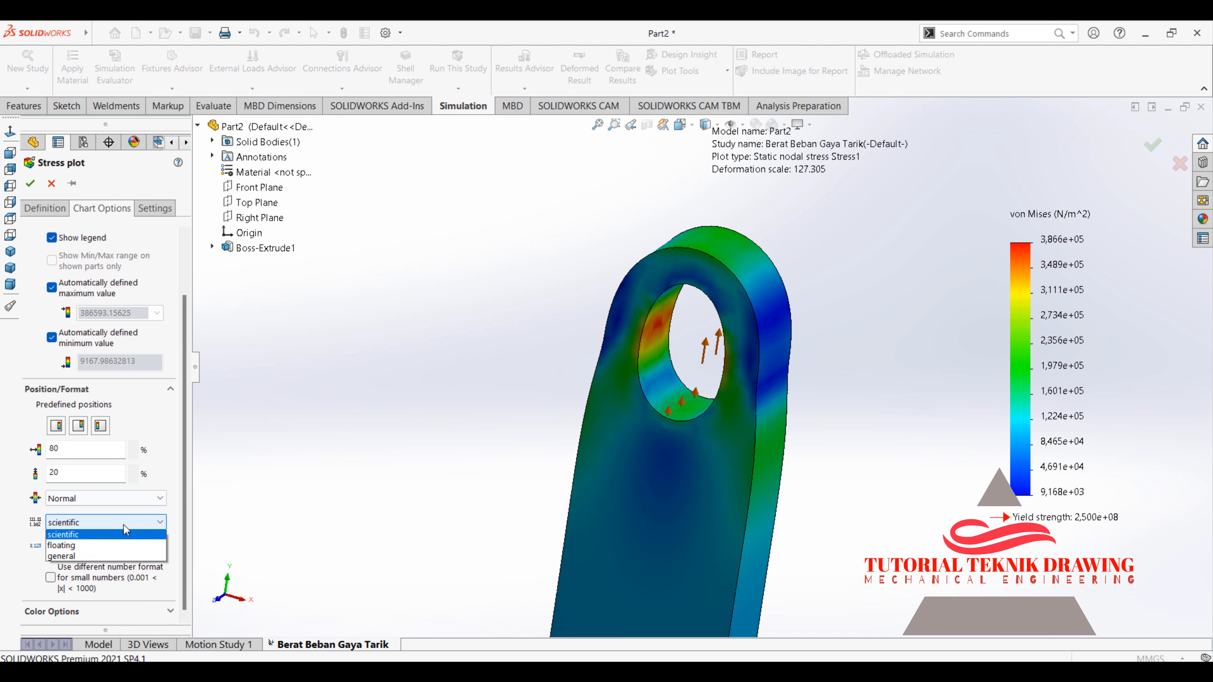
pyautogui.click(103, 548)
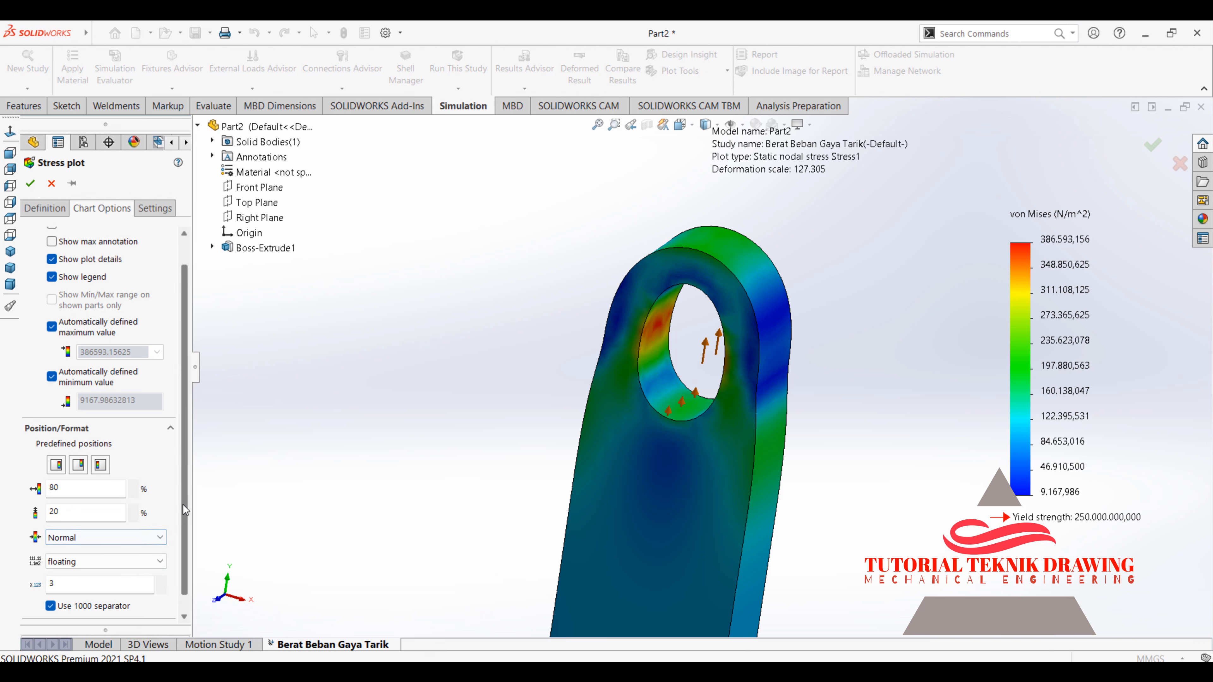
pyautogui.moveTo(183, 504); pyautogui.dragTo(180, 542)
pyautogui.scroll(3, 180, 541)
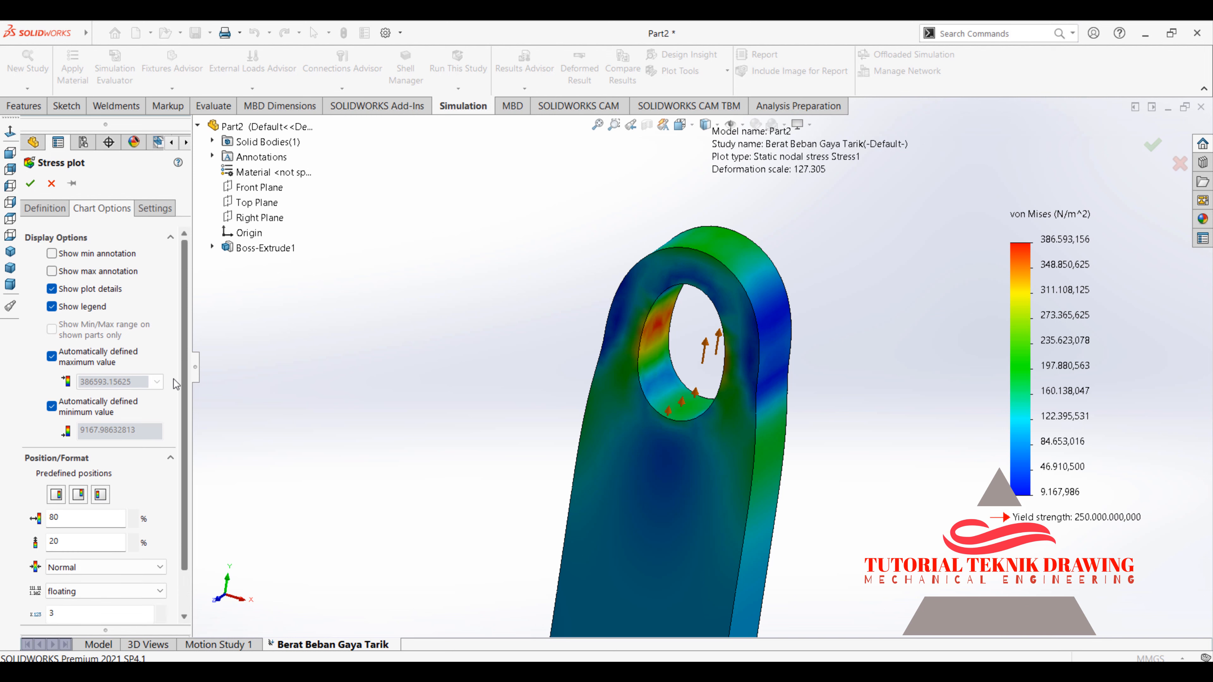
pyautogui.click(38, 187)
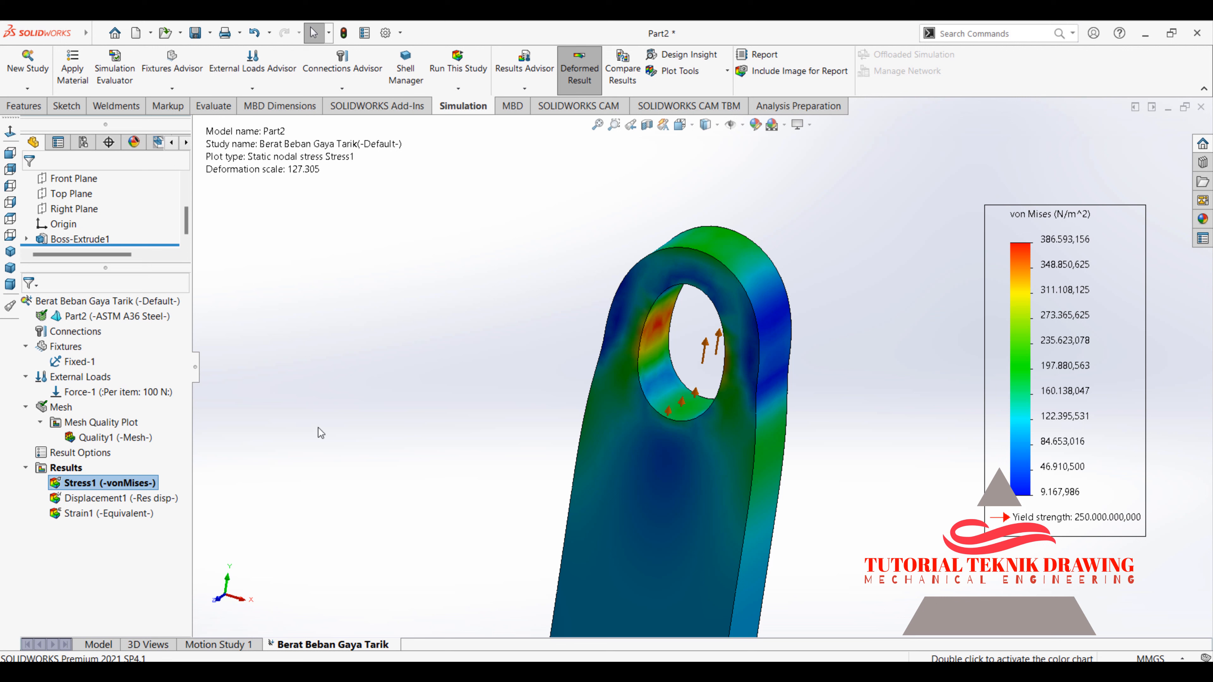
# - Set the von Mises stress plot's display unit to N/mm^2 (MPa) and accept the plot definition
pyautogui.rightClick(102, 486)
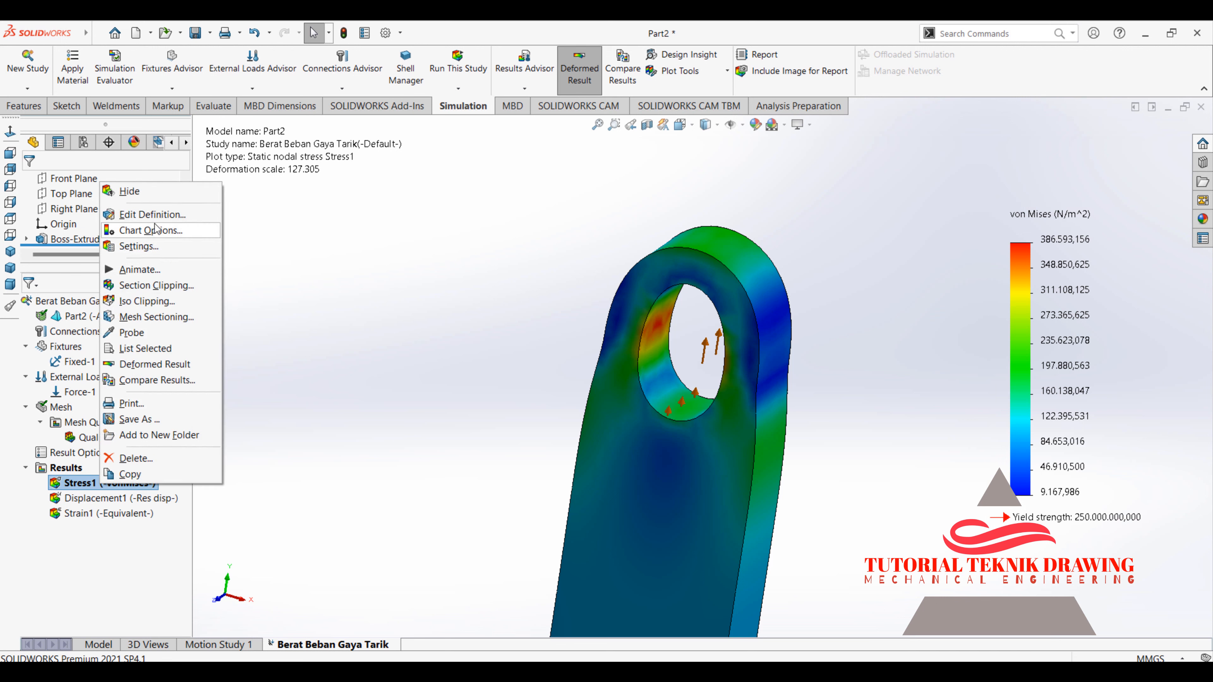
pyautogui.click(139, 246)
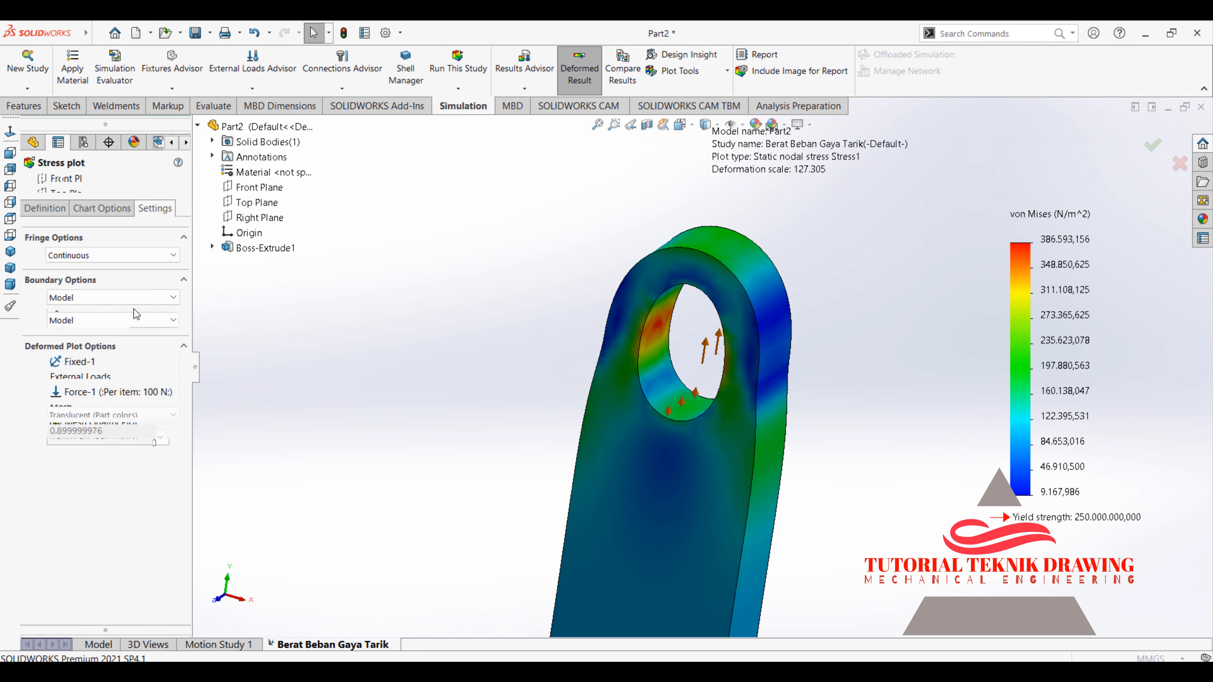
pyautogui.click(104, 211)
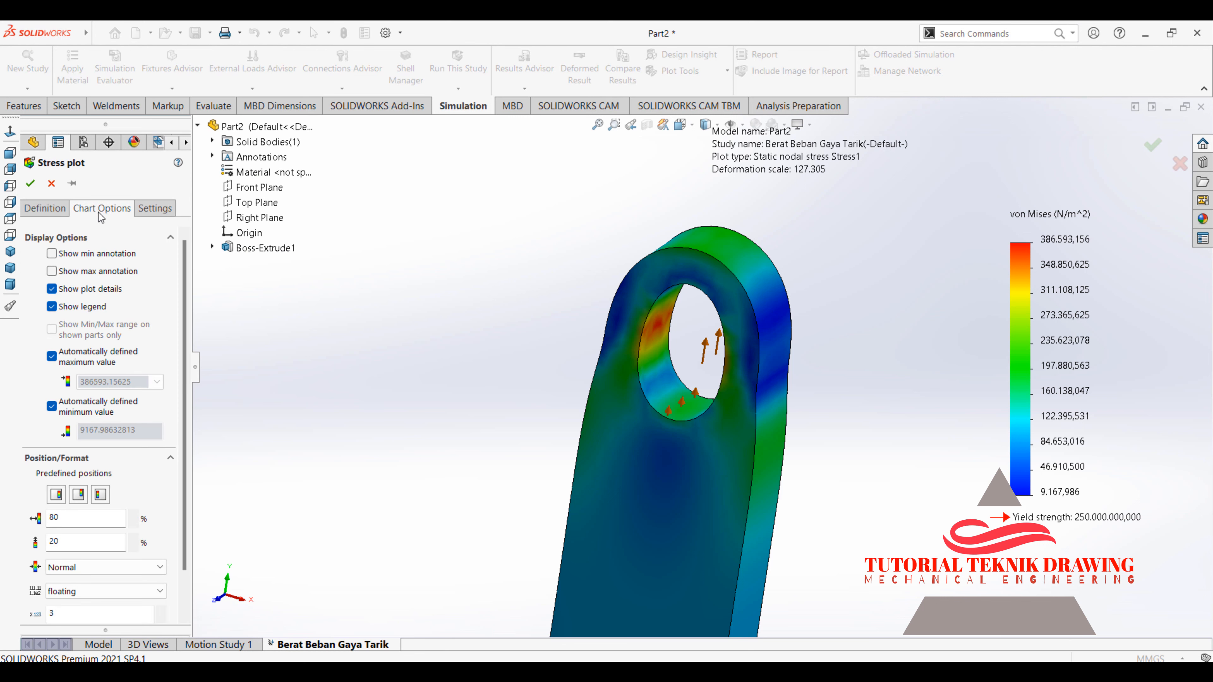
pyautogui.click(57, 211)
pyautogui.click(99, 279)
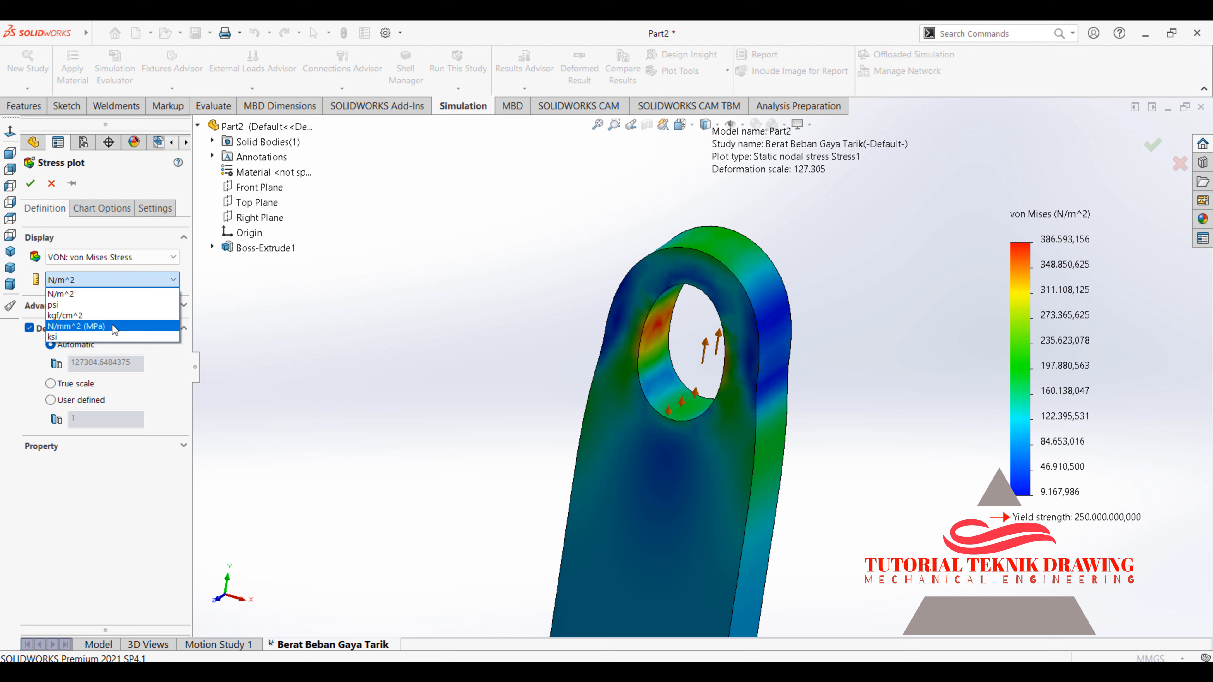
pyautogui.click(114, 327)
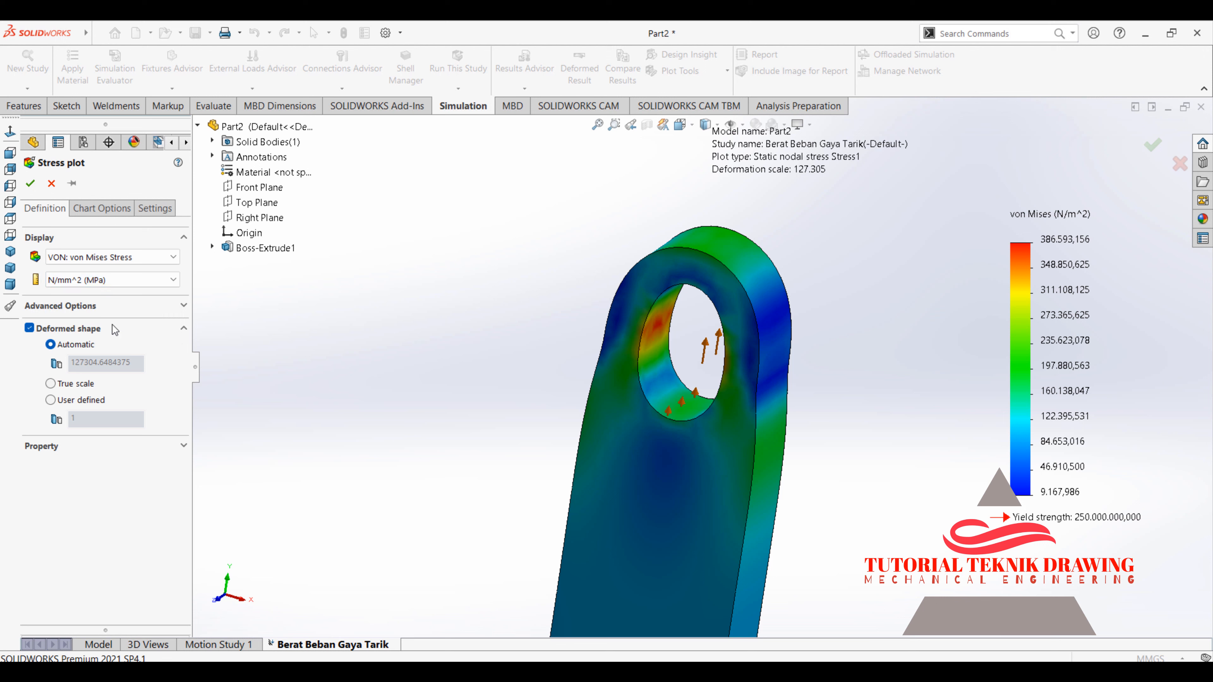
pyautogui.click(30, 183)
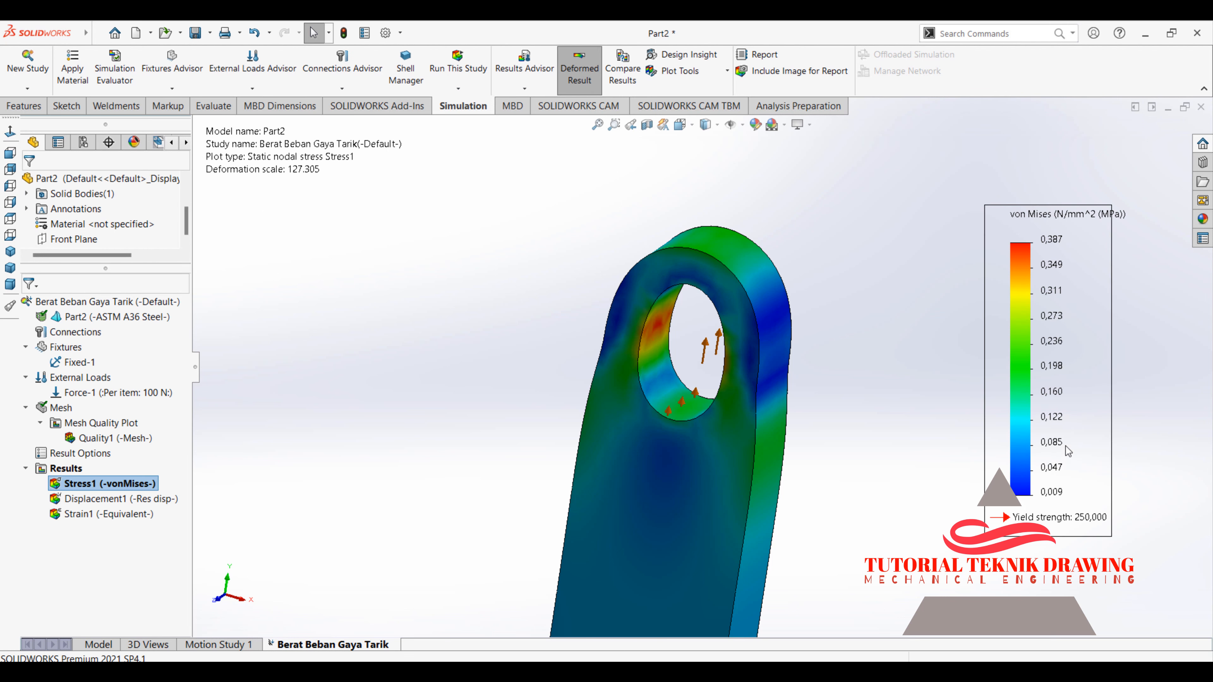
# - Examine the von Mises stress plot around the hole, display the equivalent strain plot for comparison, and return to the stress plot
pyautogui.scroll(-2, 1053, 362)
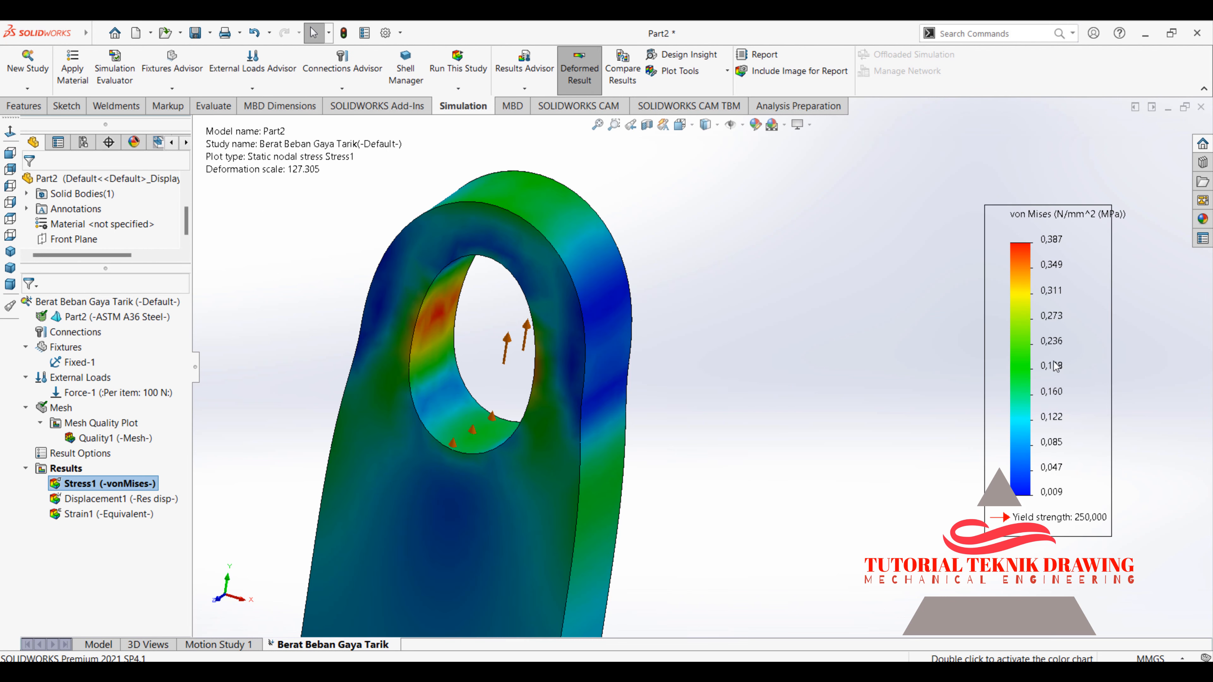
pyautogui.scroll(2, 1060, 418)
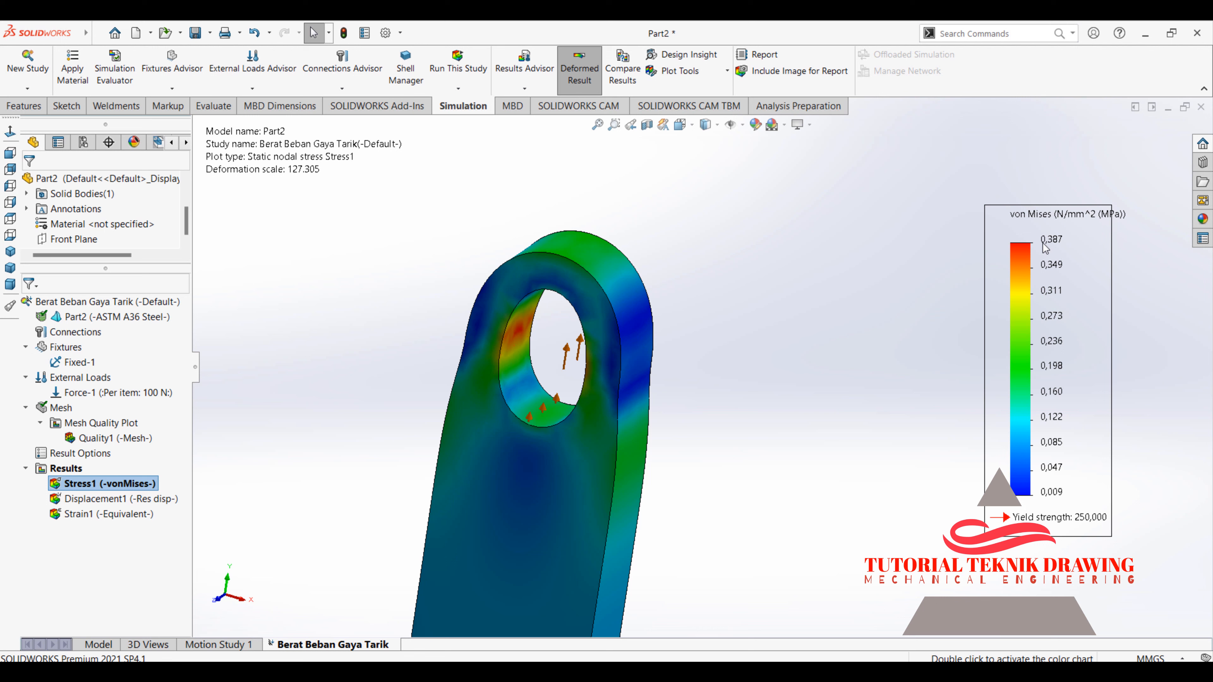
pyautogui.click(120, 516)
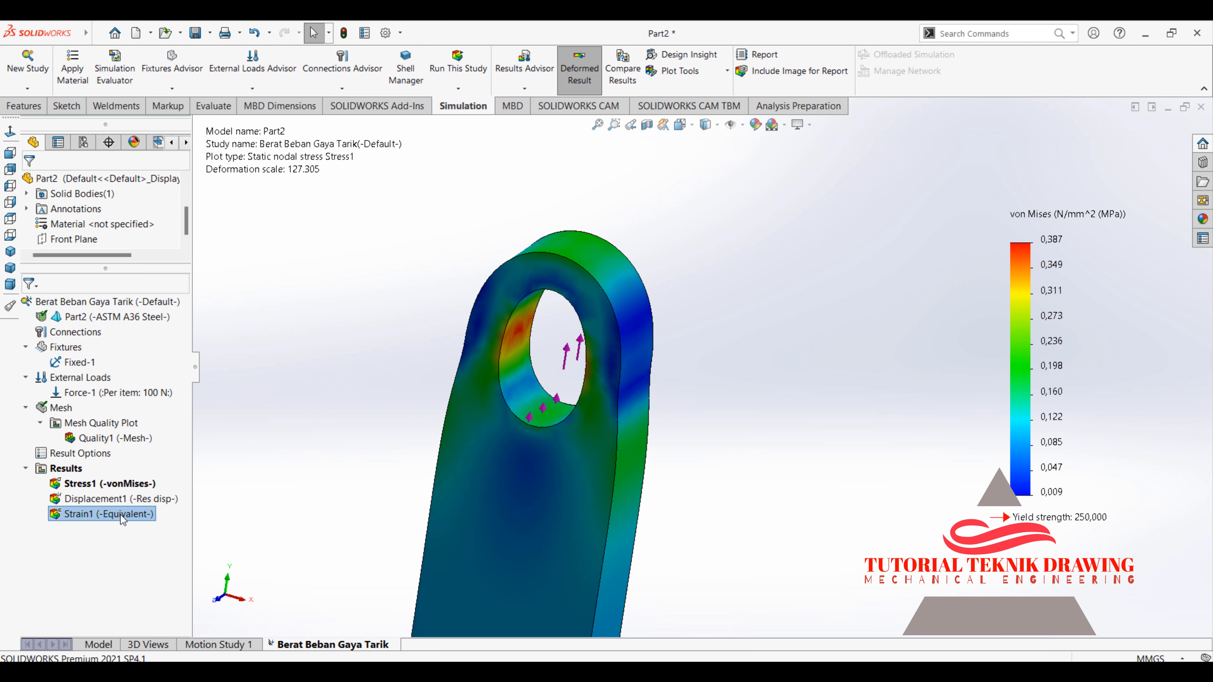
pyautogui.moveTo(581, 432); pyautogui.dragTo(624, 466, button='middle')
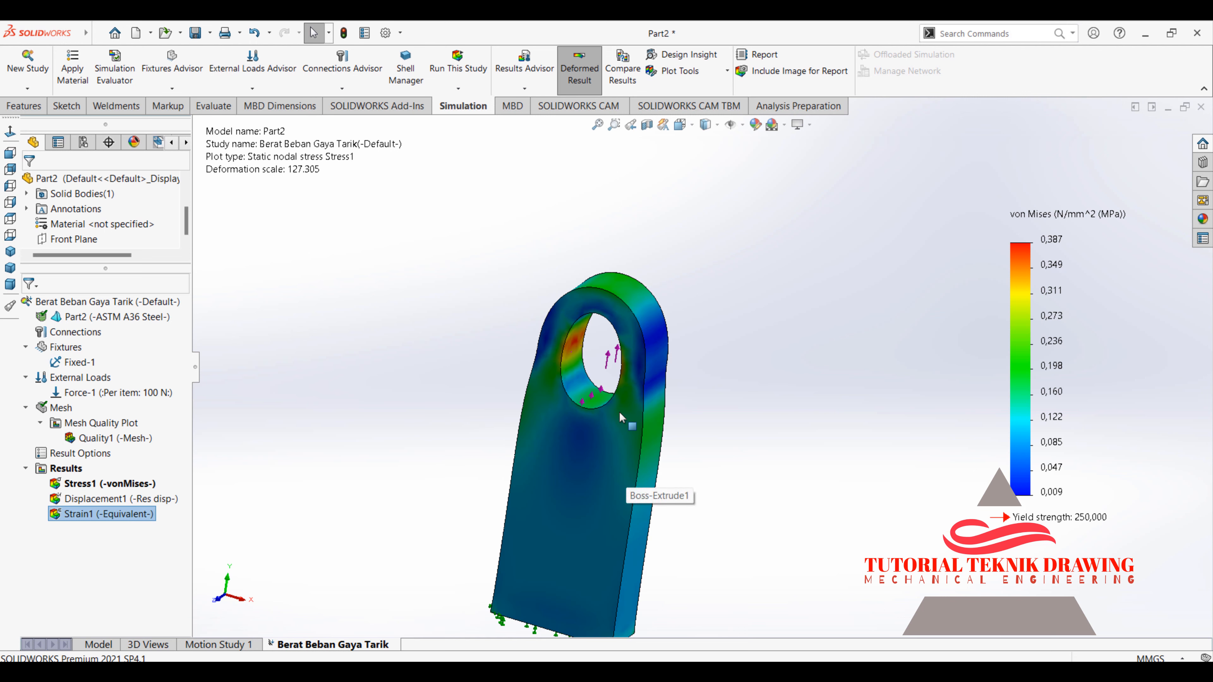
pyautogui.doubleClick(148, 513)
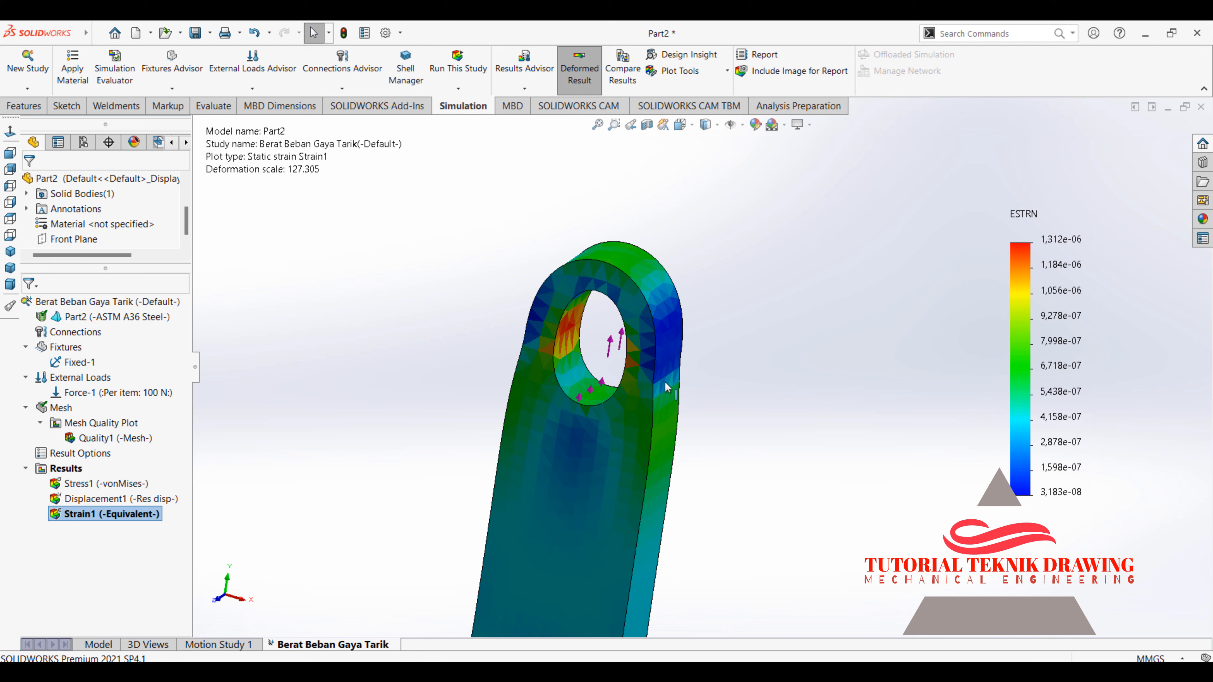
pyautogui.doubleClick(124, 486)
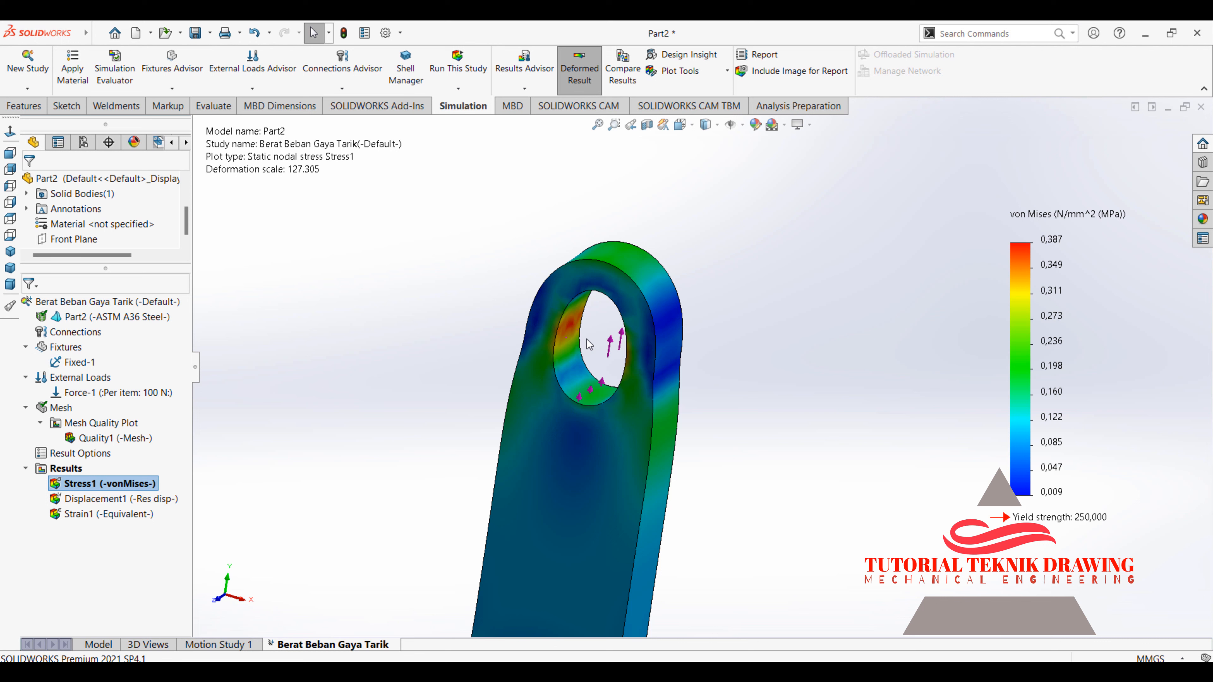
# - Show the minimum and maximum annotations on the von Mises stress plot
pyautogui.rightClick(109, 483)
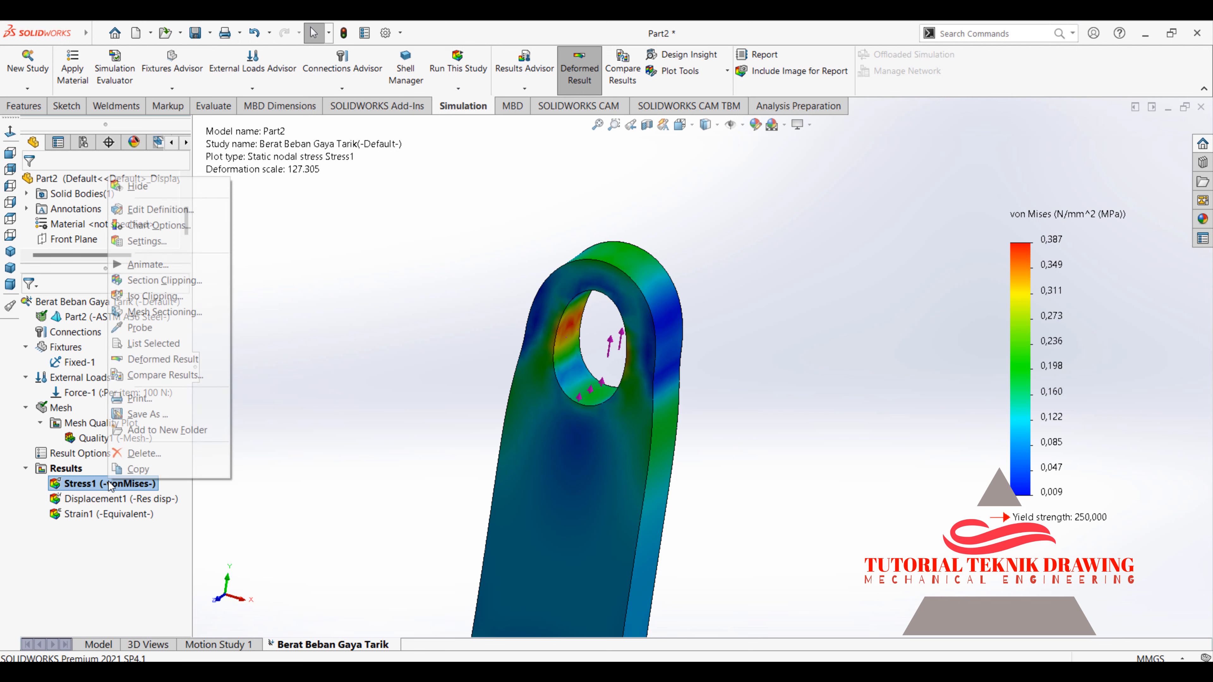
pyautogui.click(148, 243)
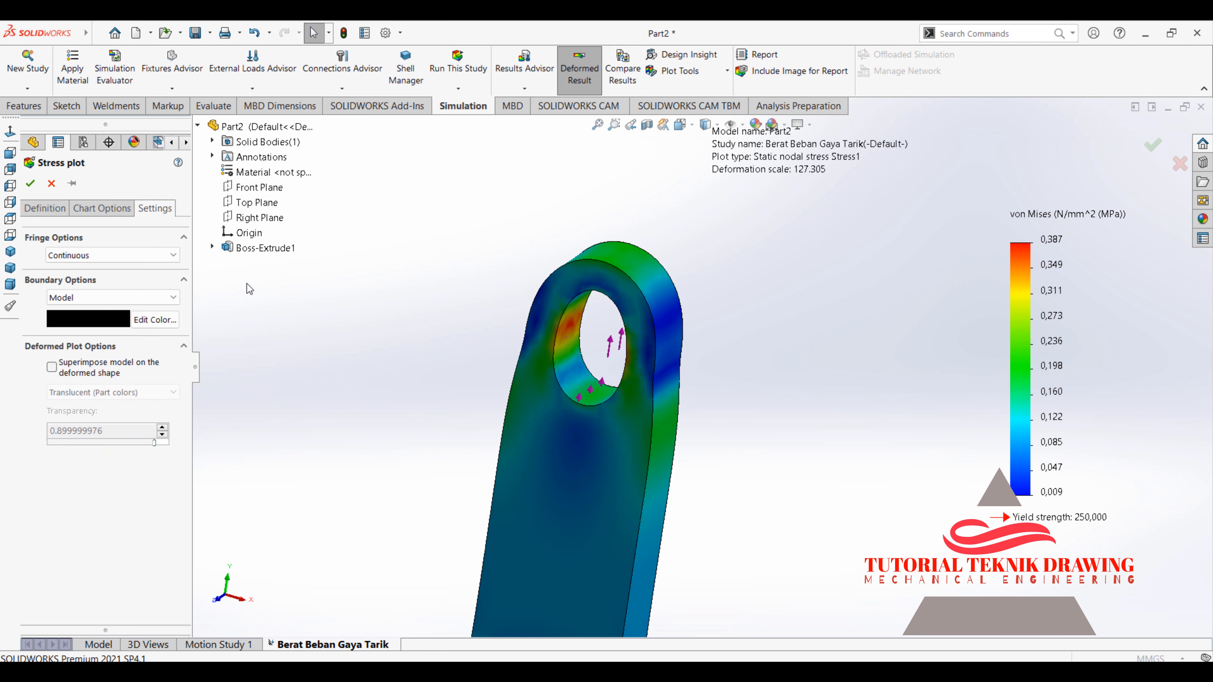
pyautogui.click(105, 211)
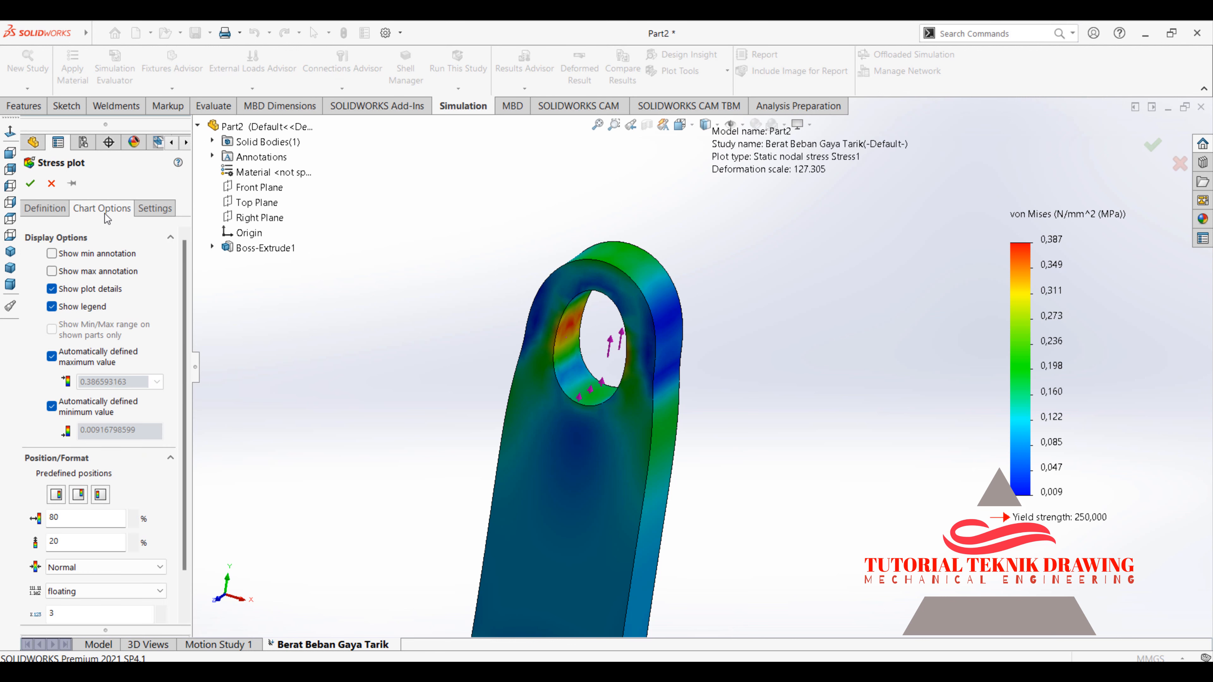
pyautogui.click(51, 271)
pyautogui.click(51, 254)
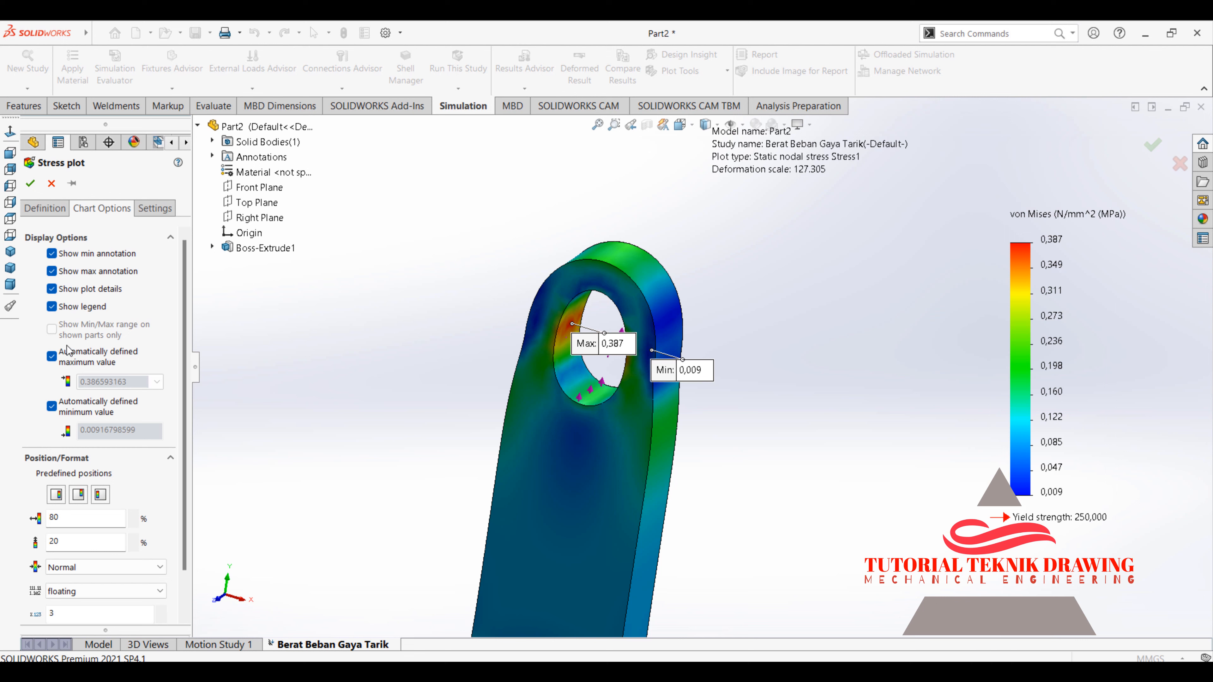
# - Turn off the automatically defined maximum for the stress legend and set it to the 250 N/mm^2 yield strength
pyautogui.click(53, 358)
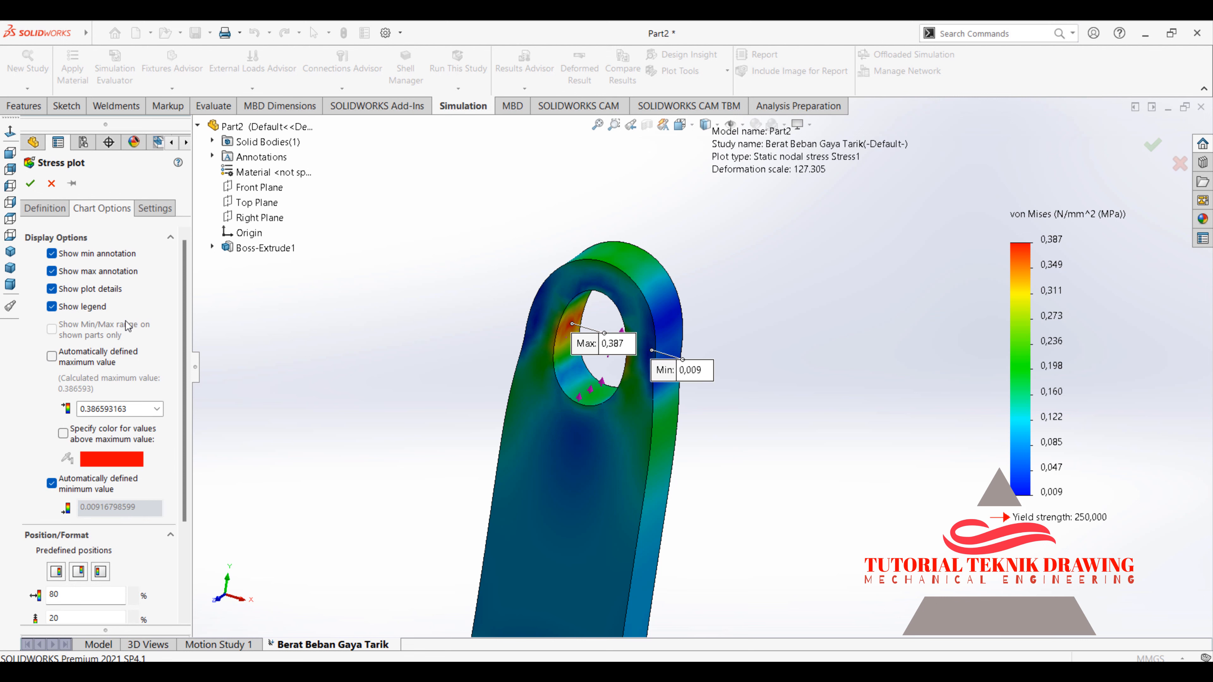
pyautogui.click(156, 409)
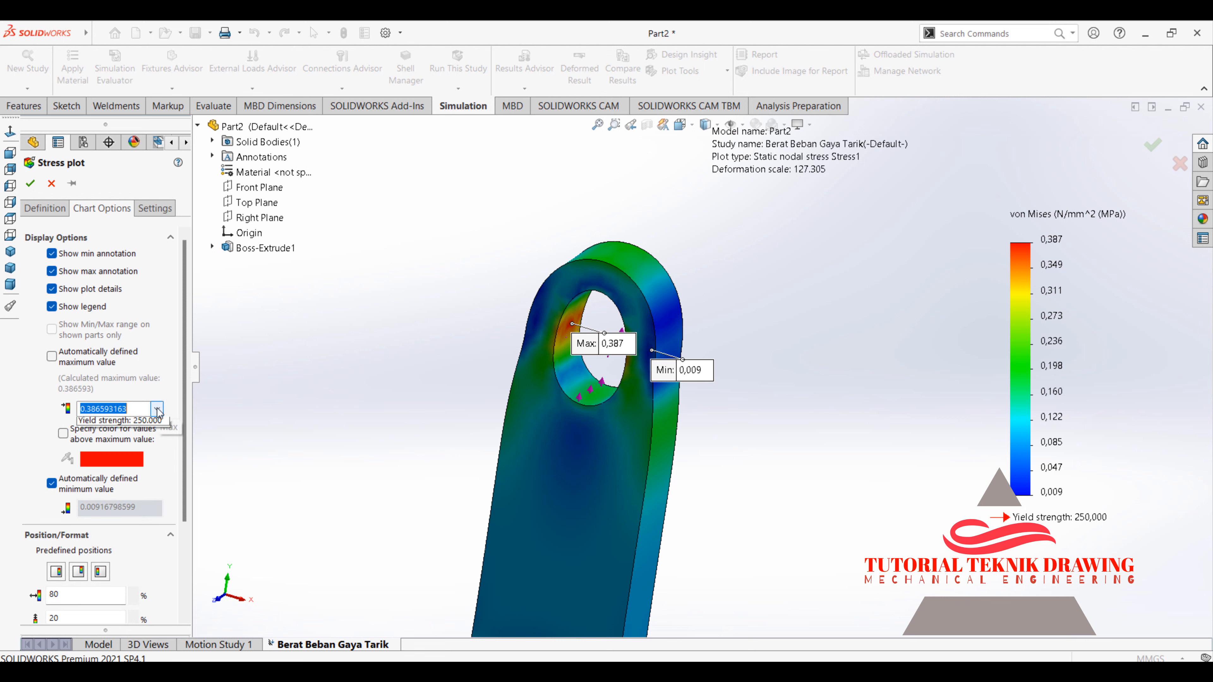
pyautogui.click(140, 424)
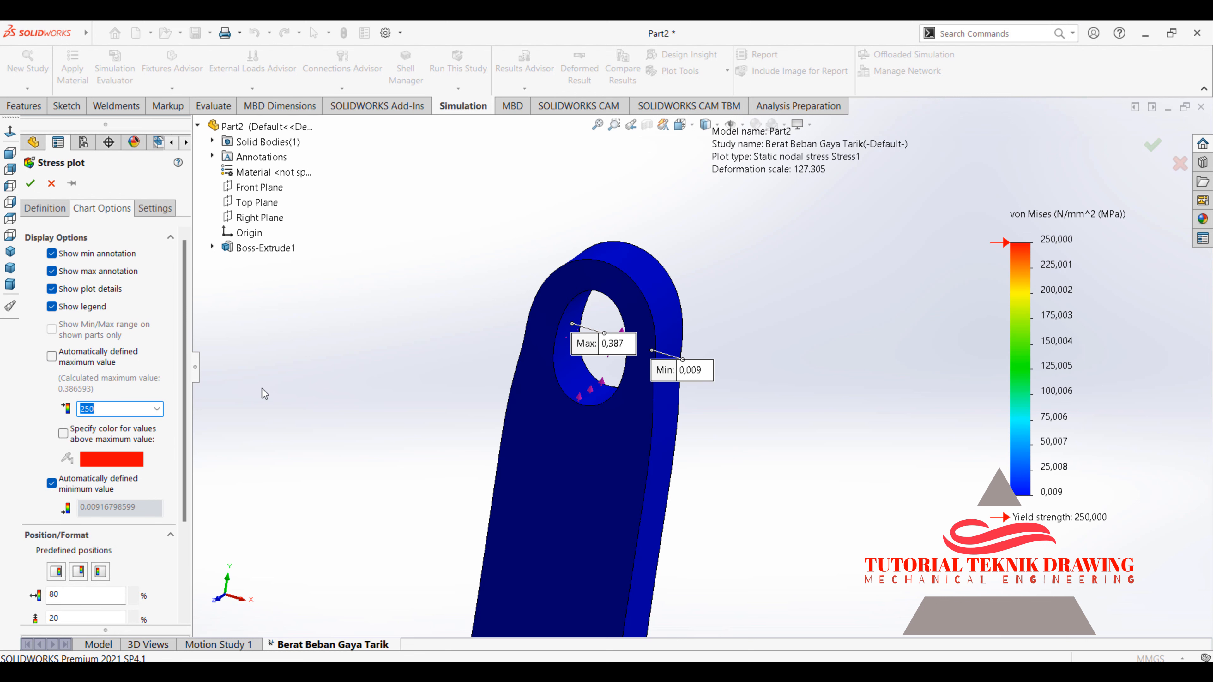
# - Set the stress plot's deformed shape to a user-defined scale of 5 and accept the plot
pyautogui.click(46, 208)
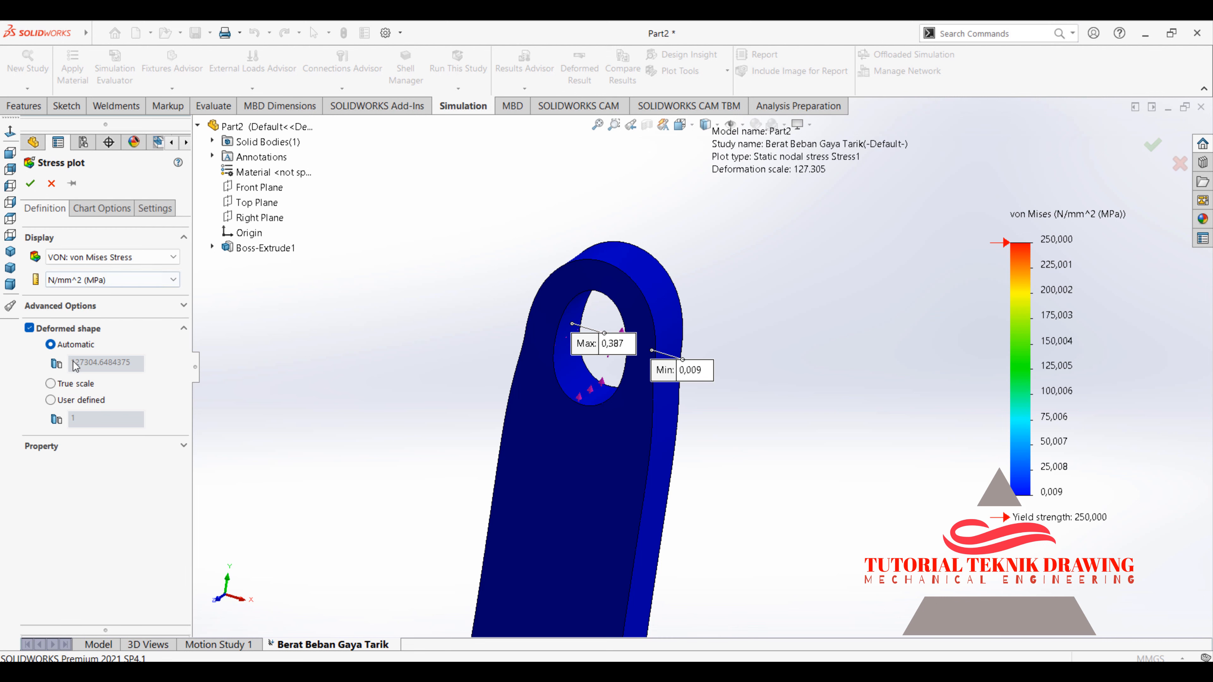
pyautogui.click(51, 400)
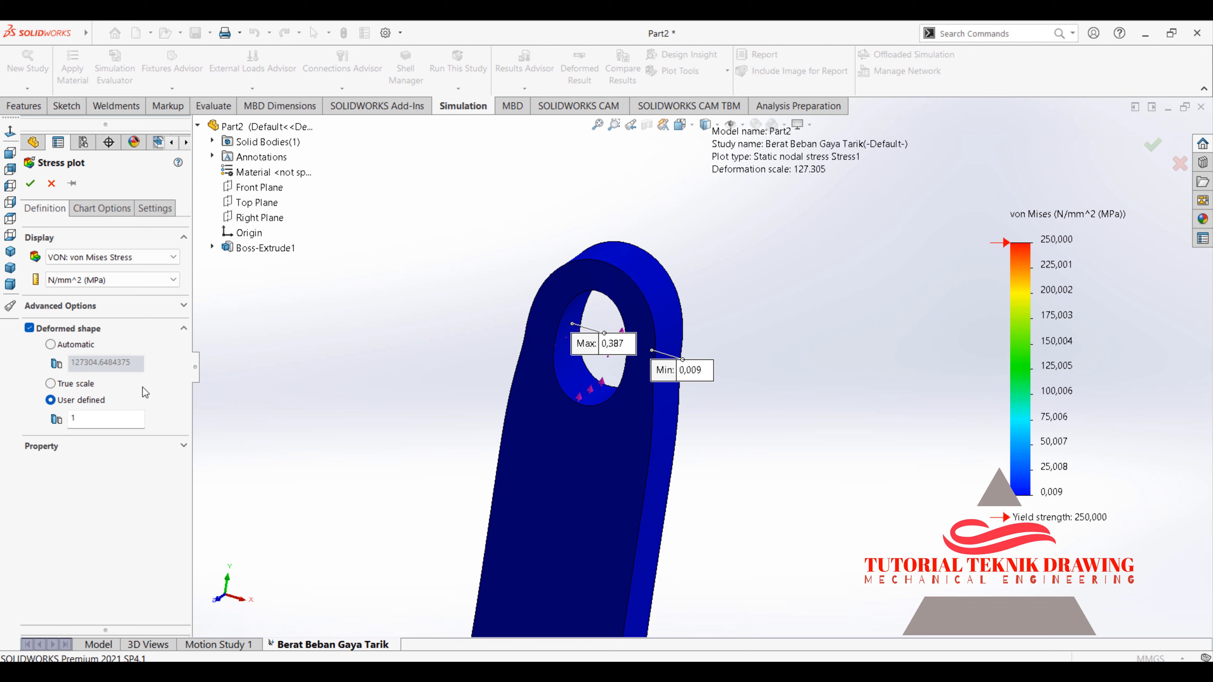
pyautogui.doubleClick(89, 419)
pyautogui.write('5')
pyautogui.click(30, 183)
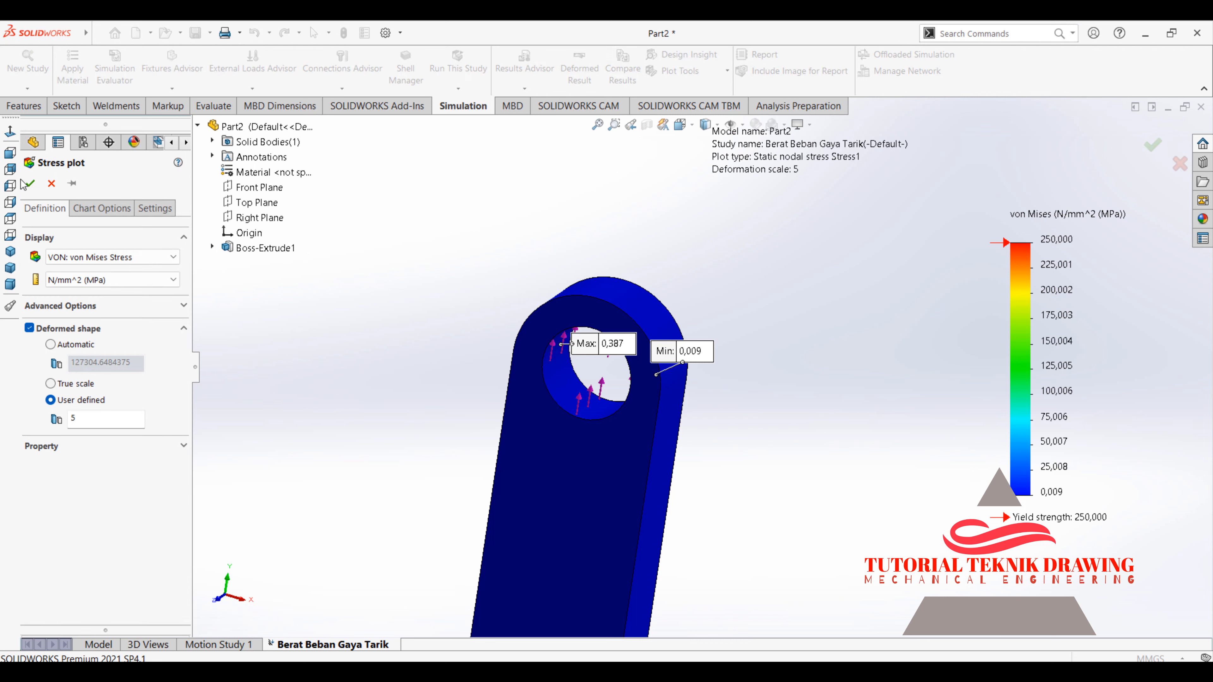
pyautogui.click(30, 184)
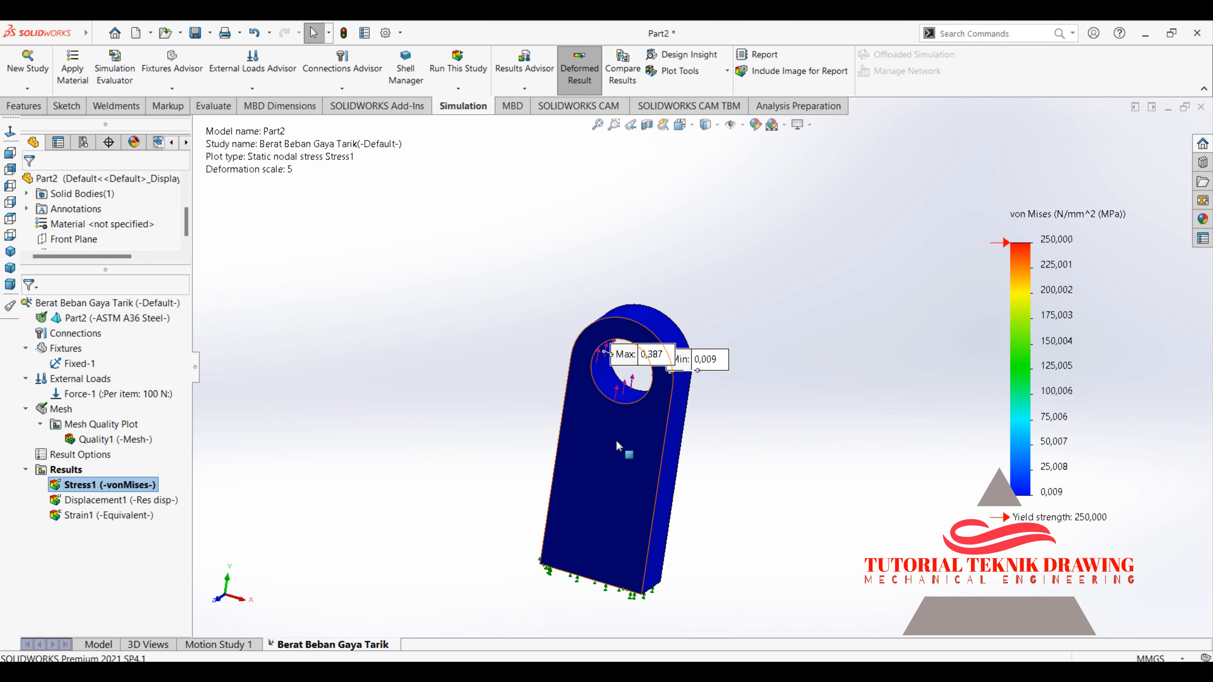
# - Change the force on the hole face to 10000 N and rerun the study
pyautogui.moveTo(599, 333); pyautogui.dragTo(682, 354, button='middle')
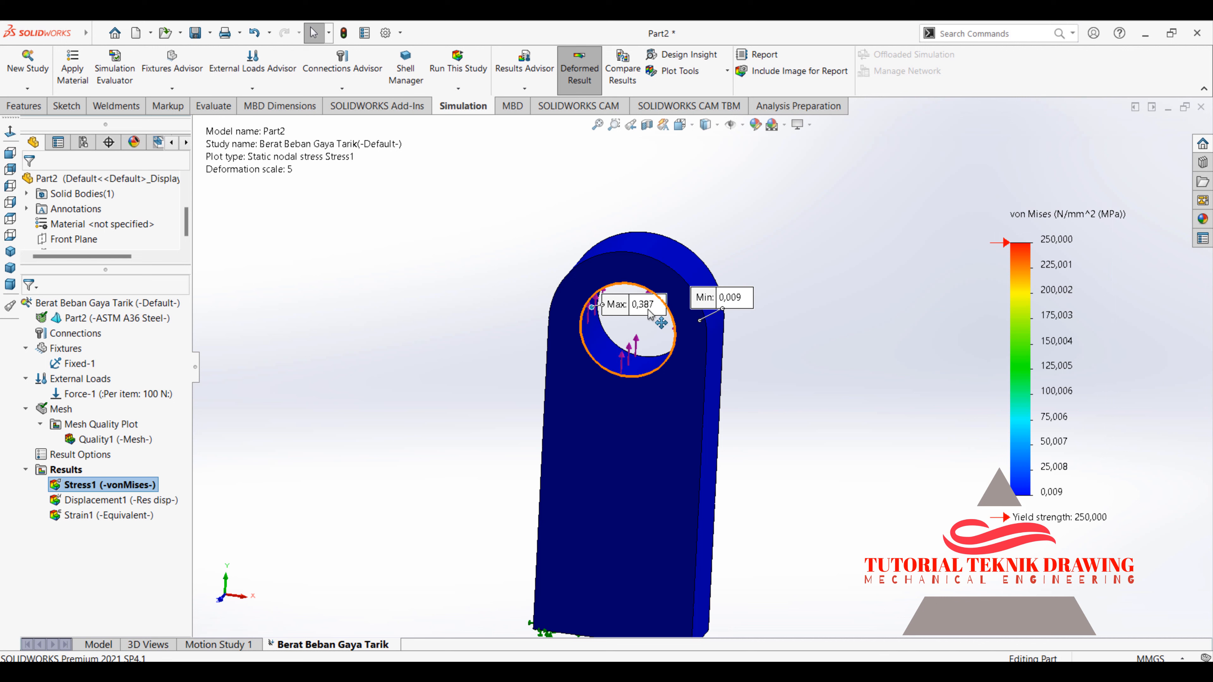
pyautogui.scroll(-5, 640, 311)
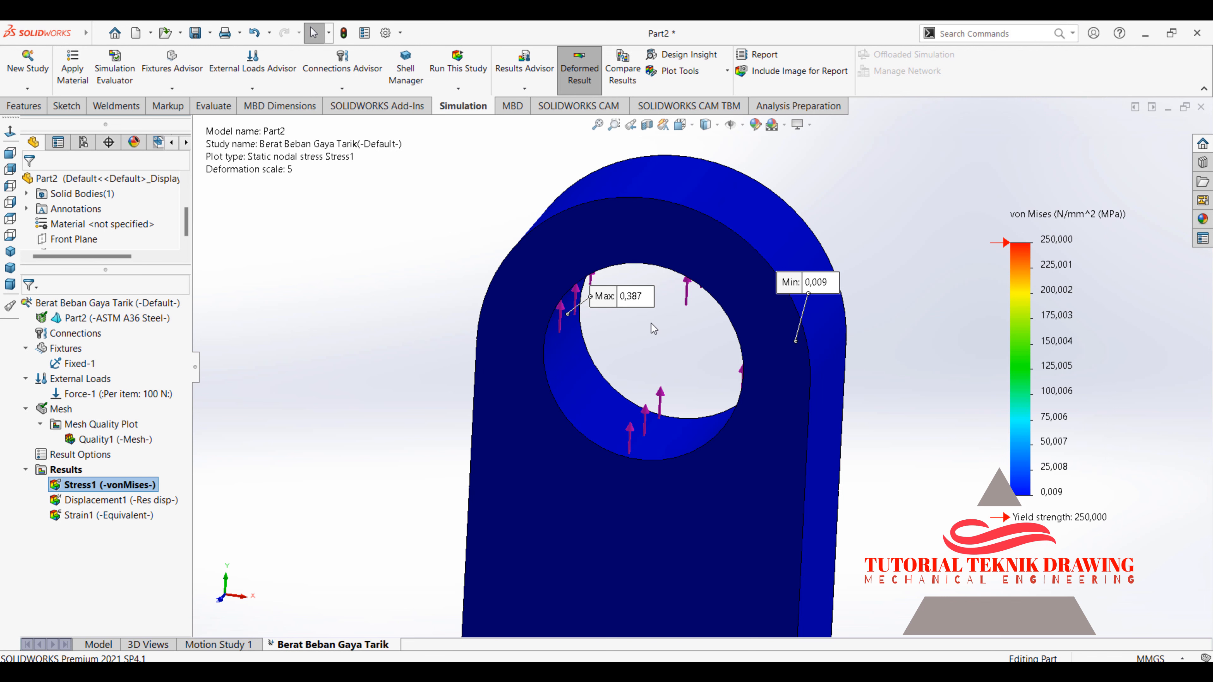
pyautogui.click(150, 399)
pyautogui.rightClick(150, 399)
pyautogui.click(193, 407)
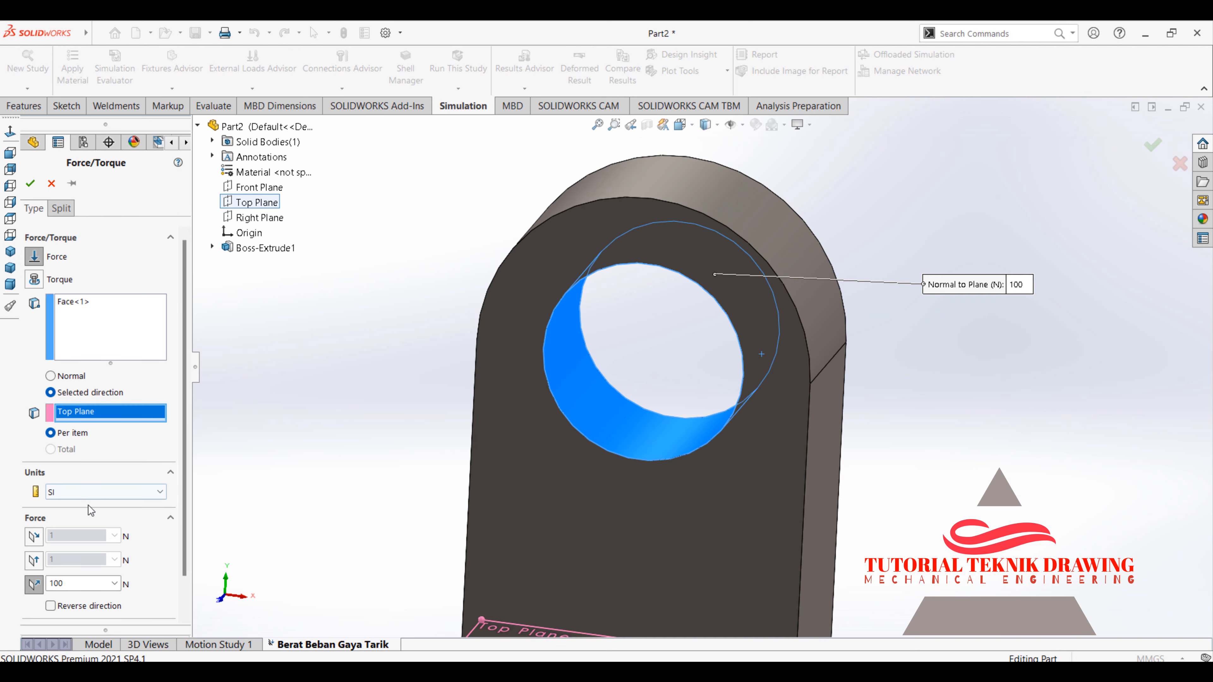
pyautogui.click(72, 583)
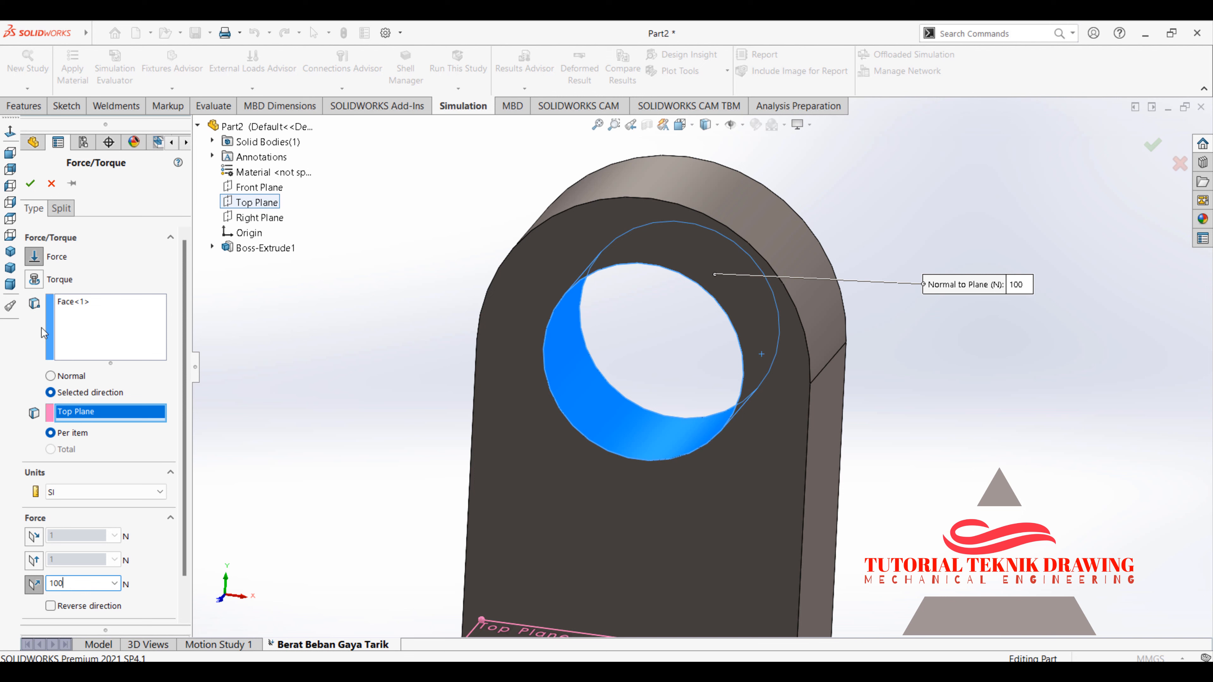
pyautogui.write('00')
pyautogui.click(30, 184)
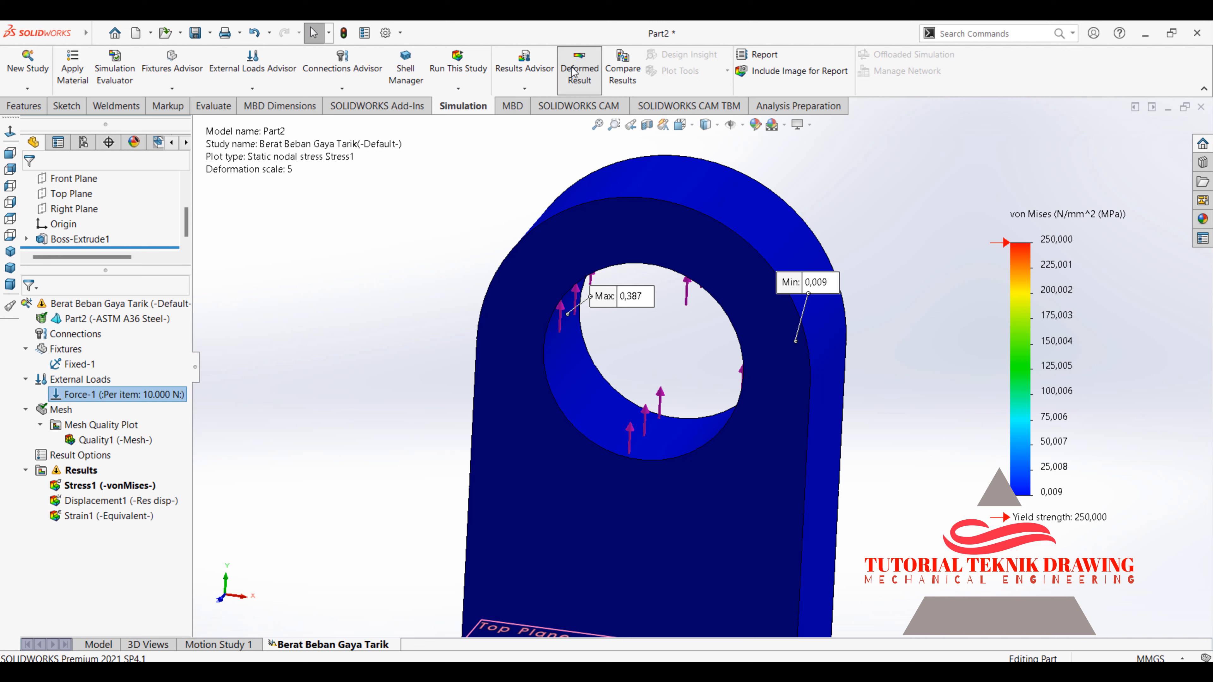
pyautogui.click(459, 74)
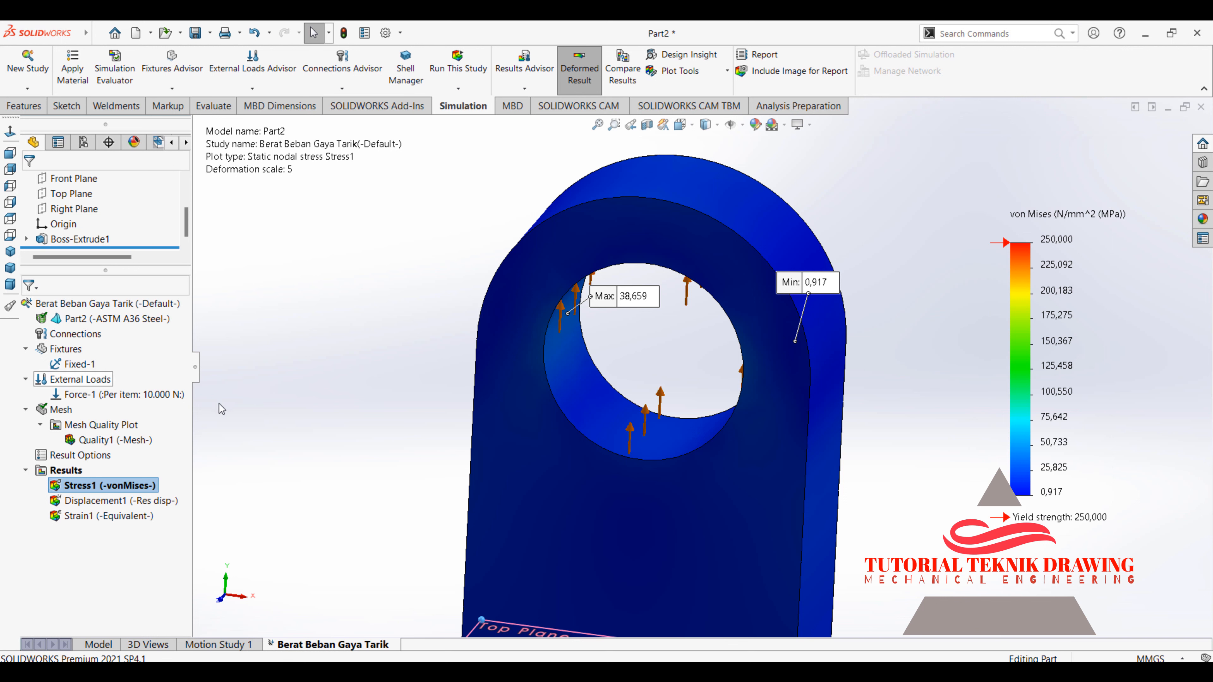
# - Set the force on the hole face to 1000000 N and rerun the study
pyautogui.click(162, 394)
pyautogui.rightClick(161, 396)
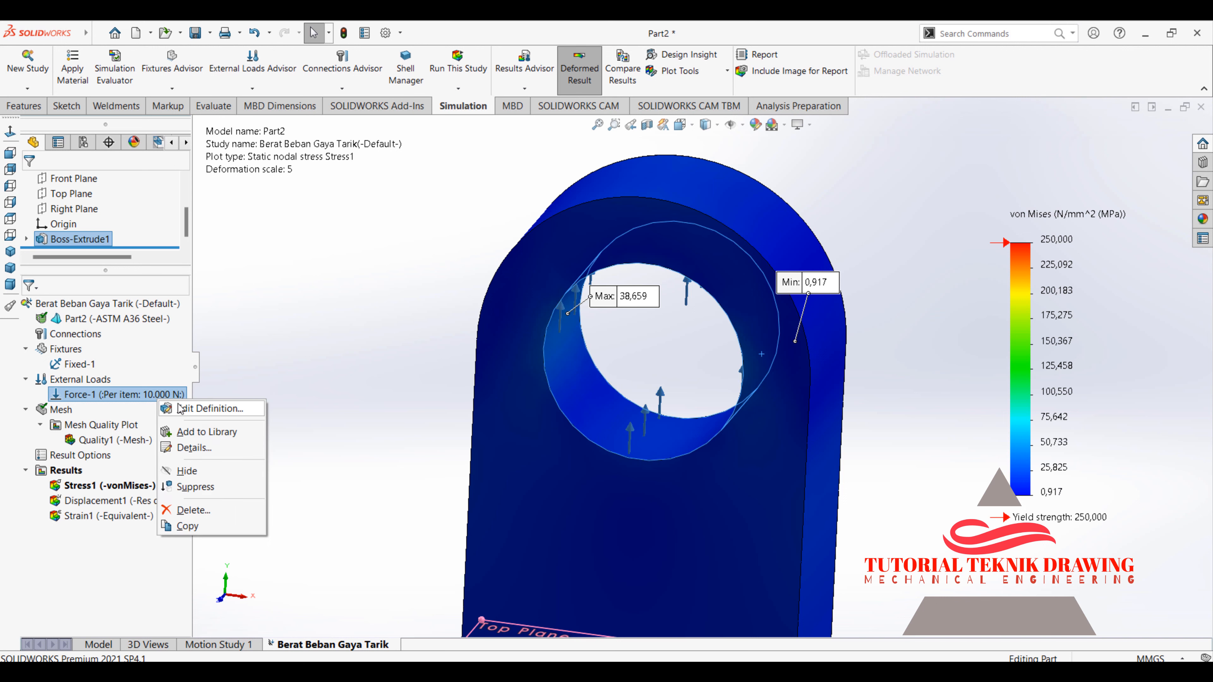
pyautogui.click(181, 409)
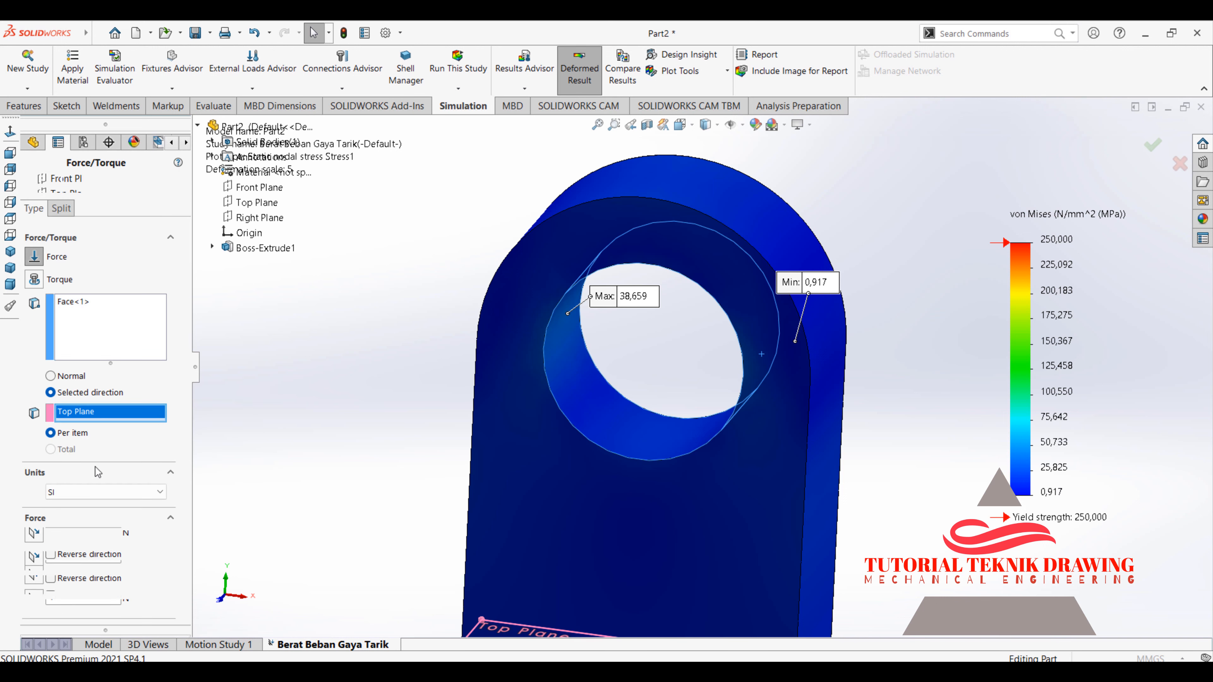
pyautogui.click(91, 583)
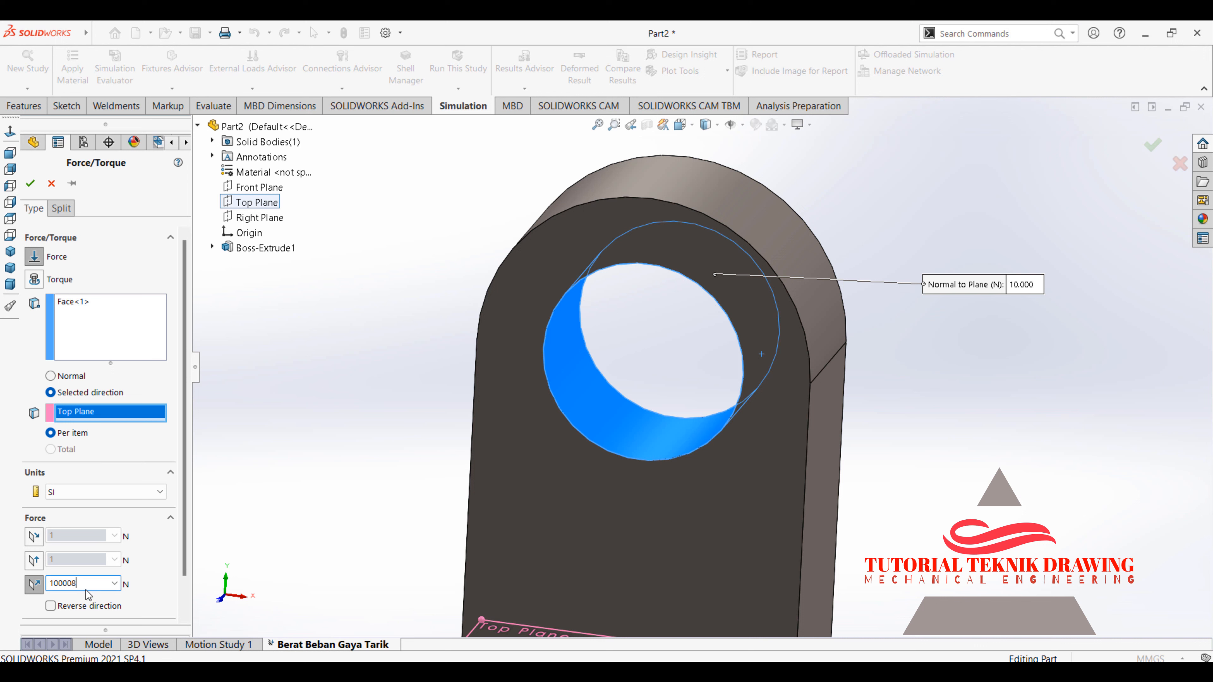
pyautogui.write('8')
pyautogui.press('BackSpace')
pyautogui.press('BackSpace')
pyautogui.press('BackSpace')
pyautogui.press('BackSpace')
pyautogui.press('BackSpace')
pyautogui.write('000.000')
pyautogui.click(30, 183)
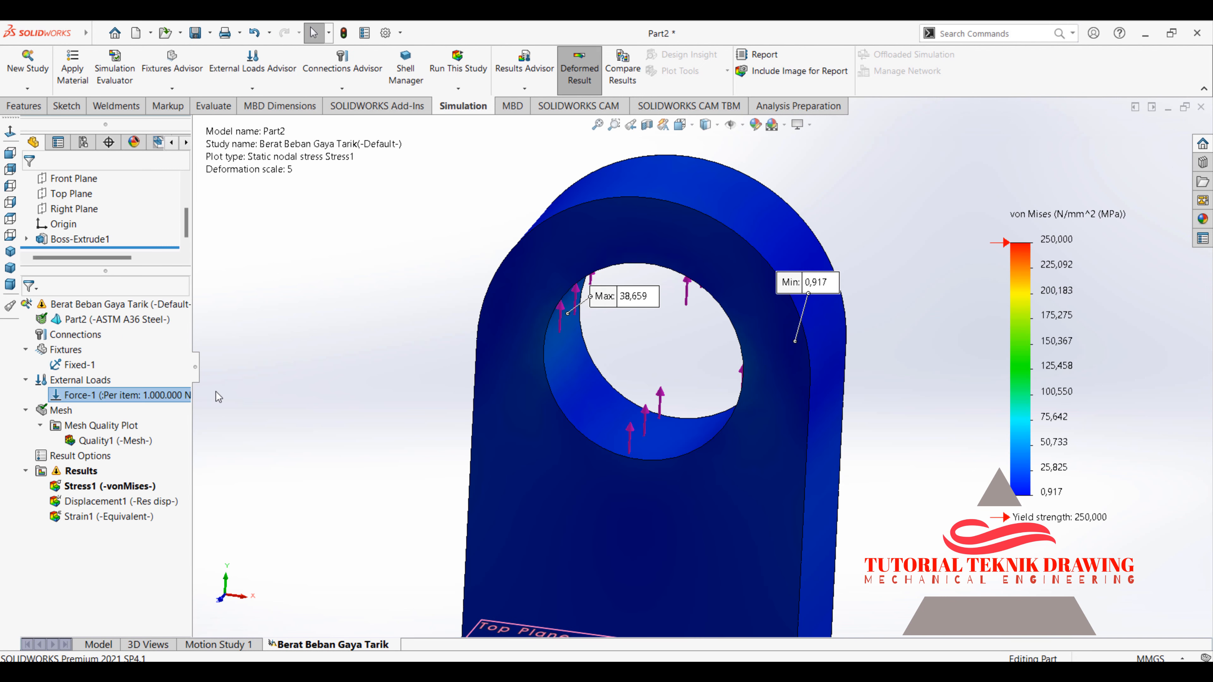
pyautogui.click(457, 72)
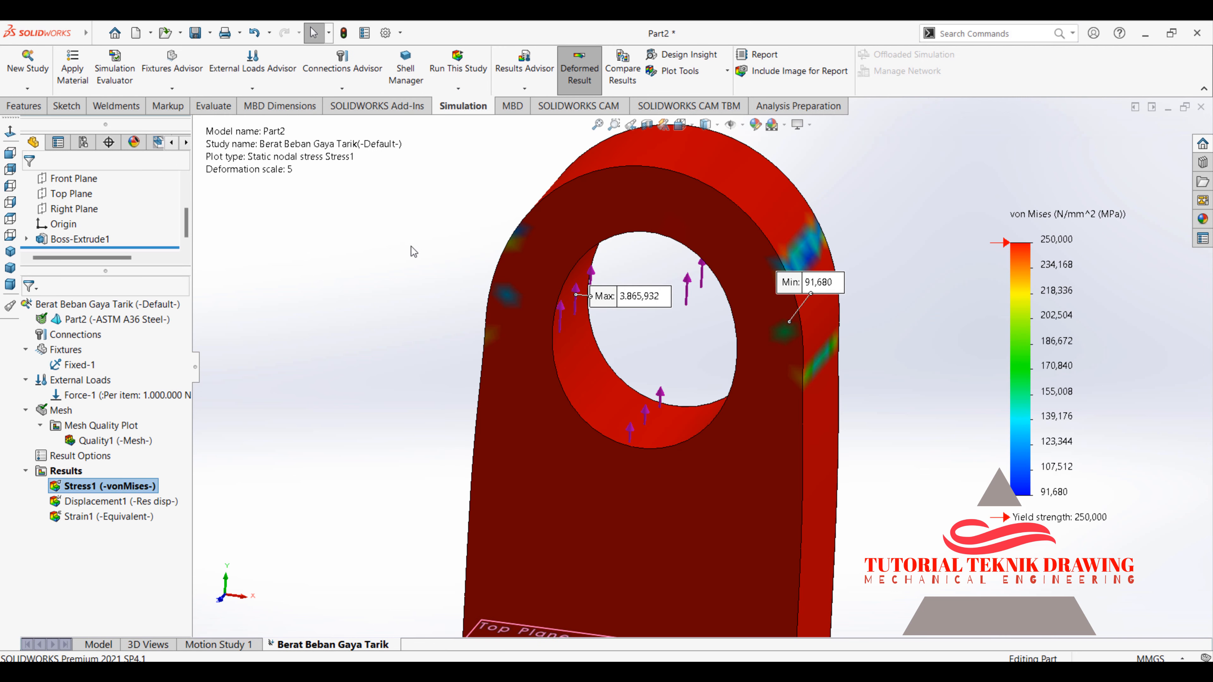
# - Review the displacement and strain plots under the increased load, and return to the stress plot to examine the hole area
pyautogui.scroll(3, 449, 359)
pyautogui.moveTo(451, 360); pyautogui.dragTo(531, 360, button='middle')
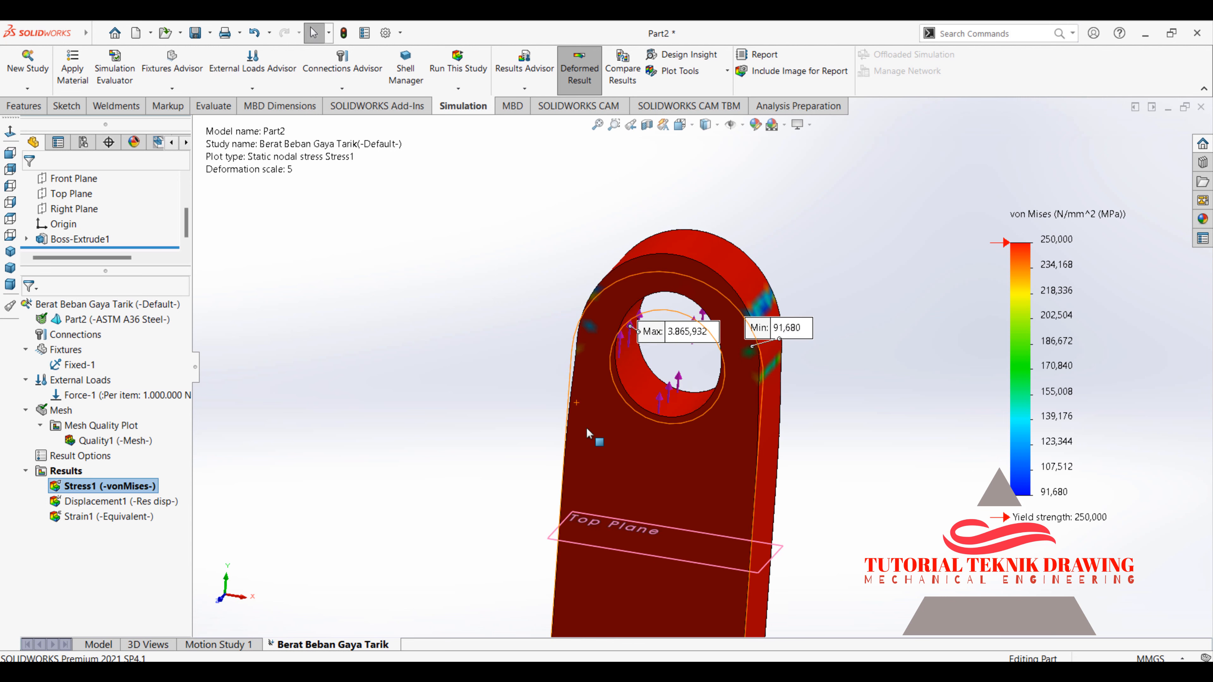
pyautogui.doubleClick(113, 502)
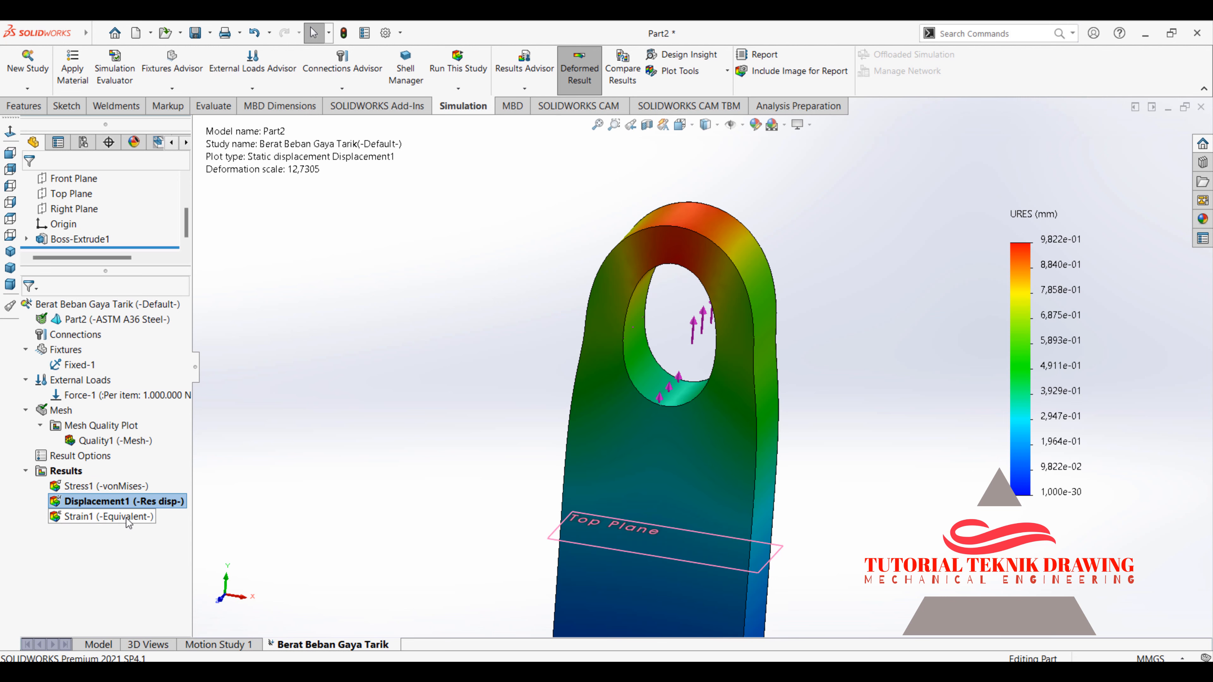
pyautogui.doubleClick(126, 518)
pyautogui.doubleClick(110, 485)
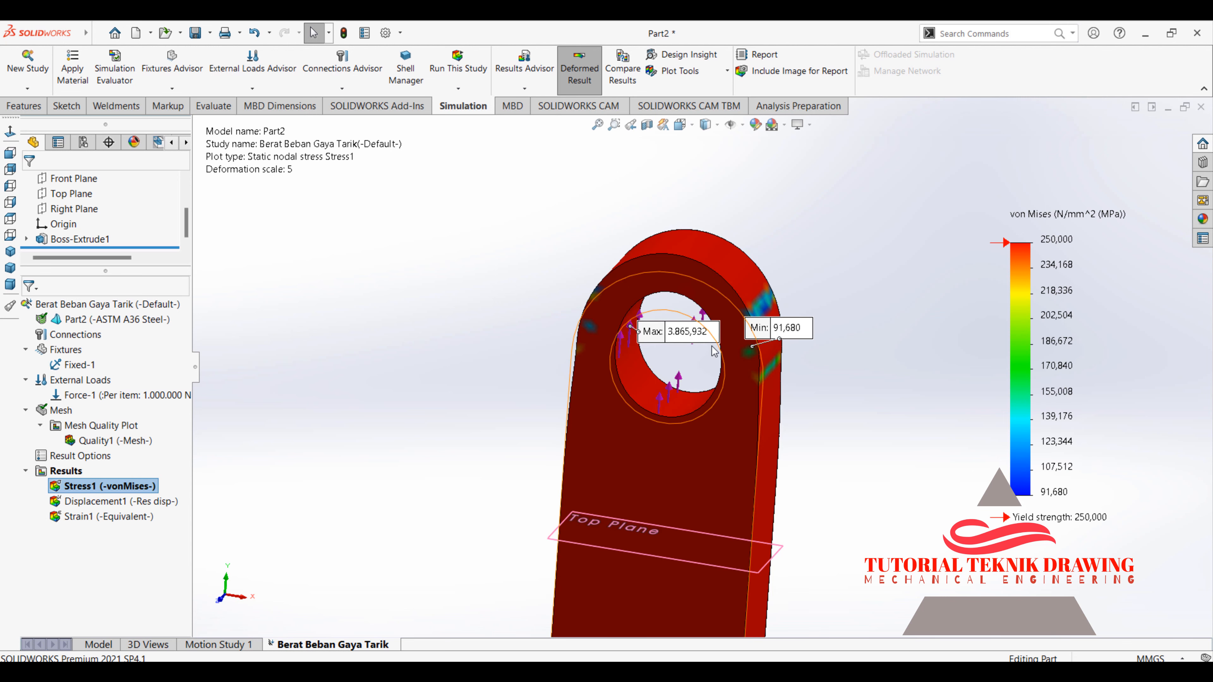
pyautogui.scroll(-2, 714, 351)
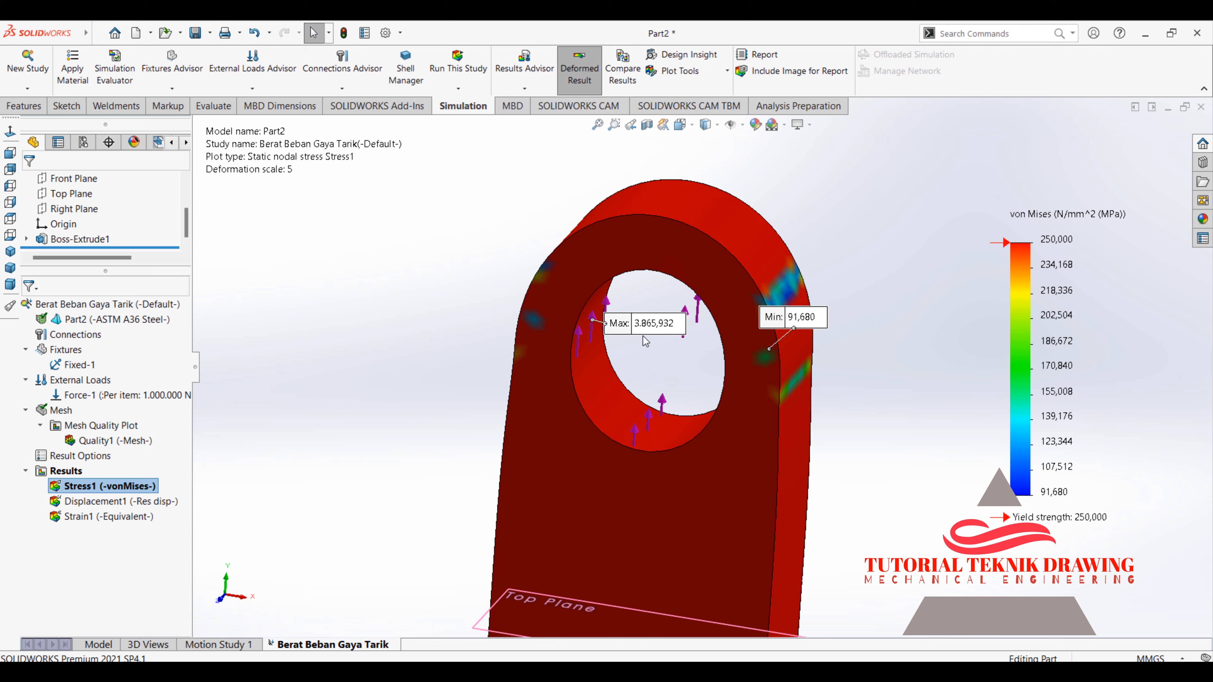
# - Play the deformation animation of the von Mises stress plot and close it
pyautogui.rightClick(134, 486)
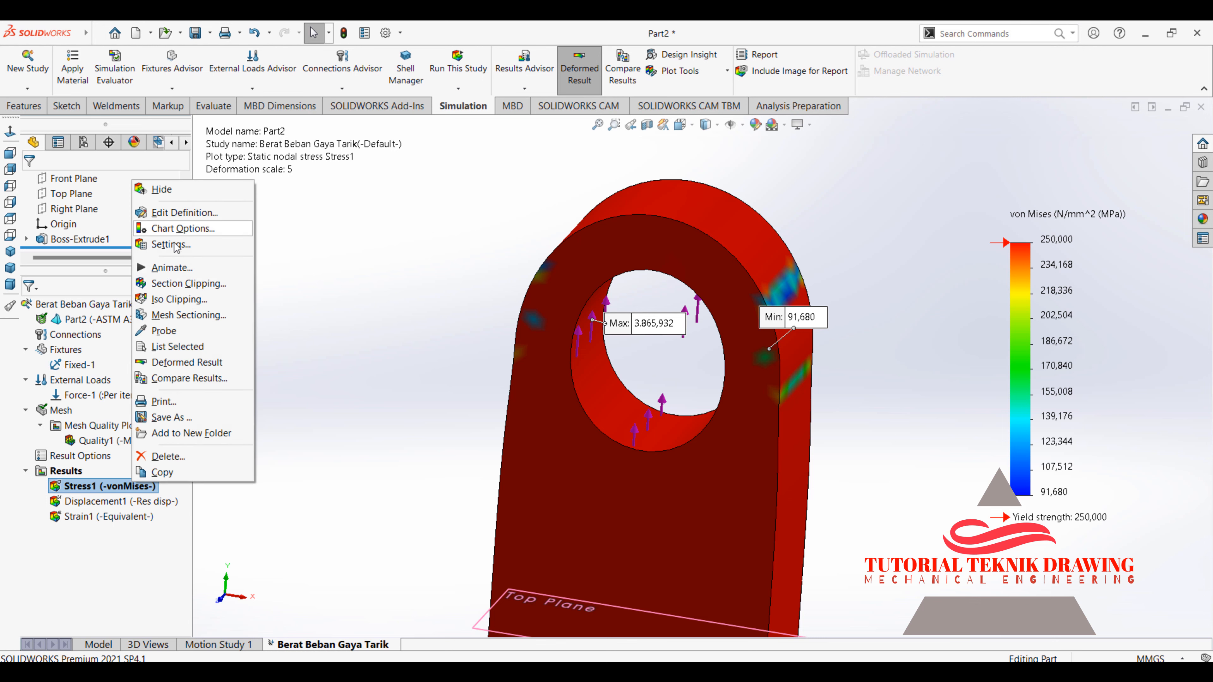
pyautogui.click(172, 267)
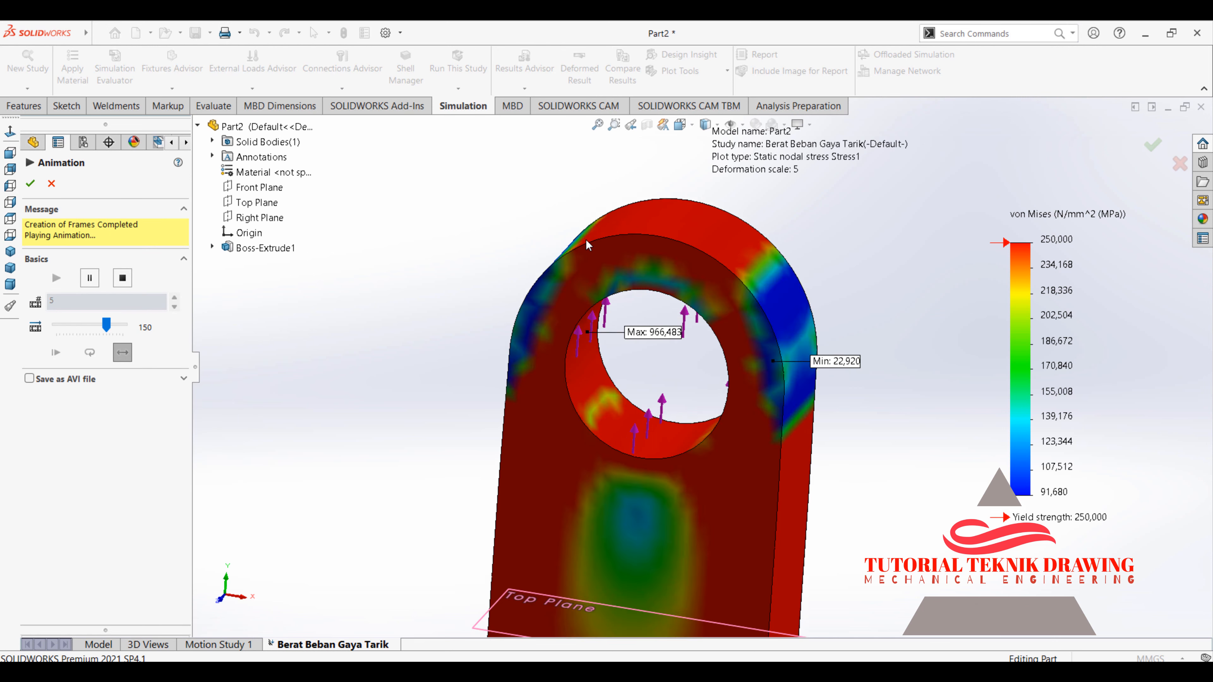
pyautogui.click(30, 184)
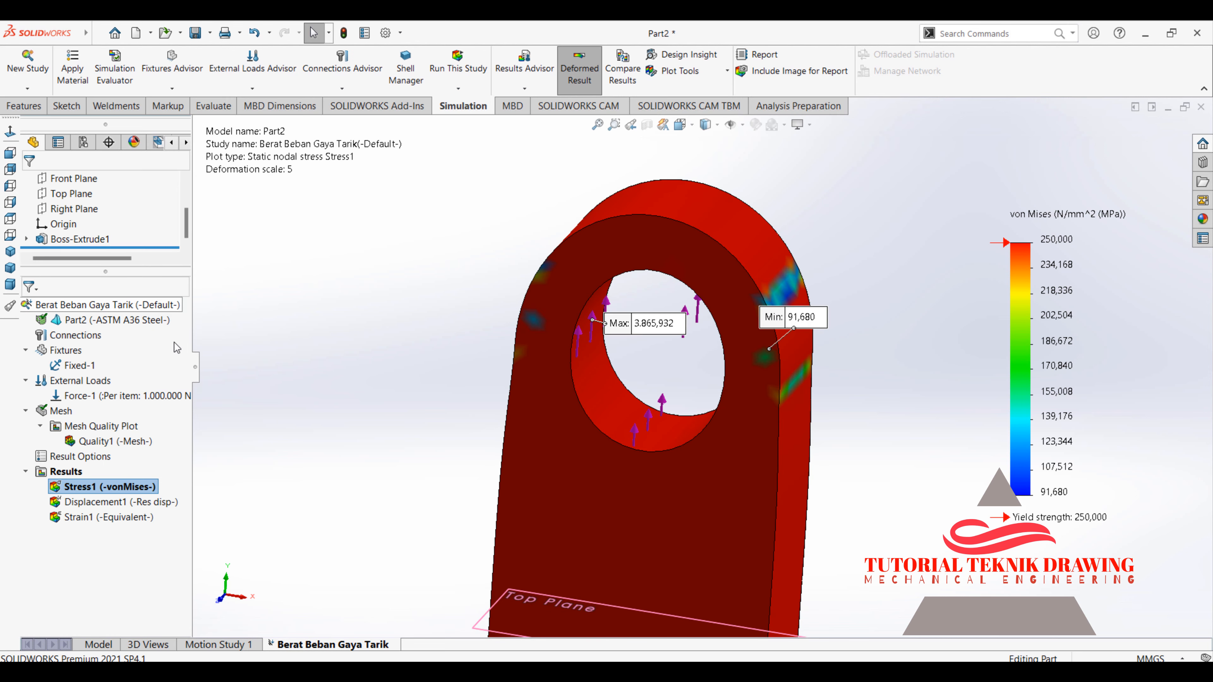
# - Change the force on the hole face to 100000 N and rerun the study
pyautogui.rightClick(141, 396)
pyautogui.click(156, 408)
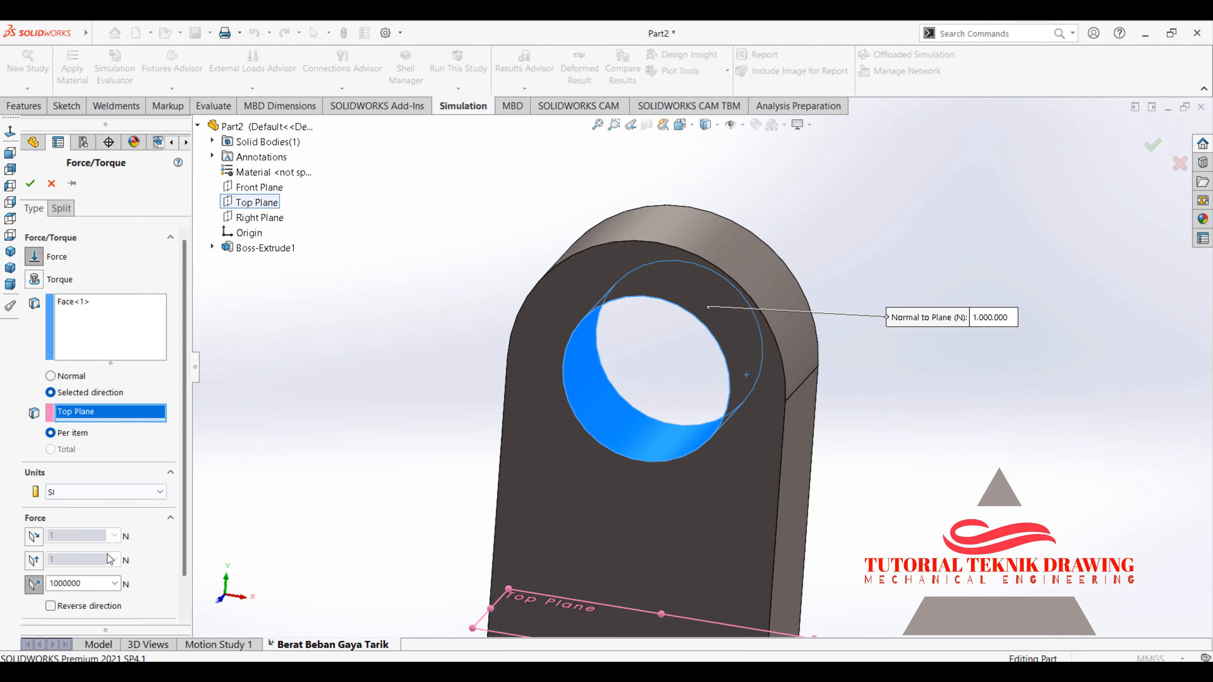
pyautogui.click(98, 582)
pyautogui.click(99, 586)
pyautogui.click(30, 183)
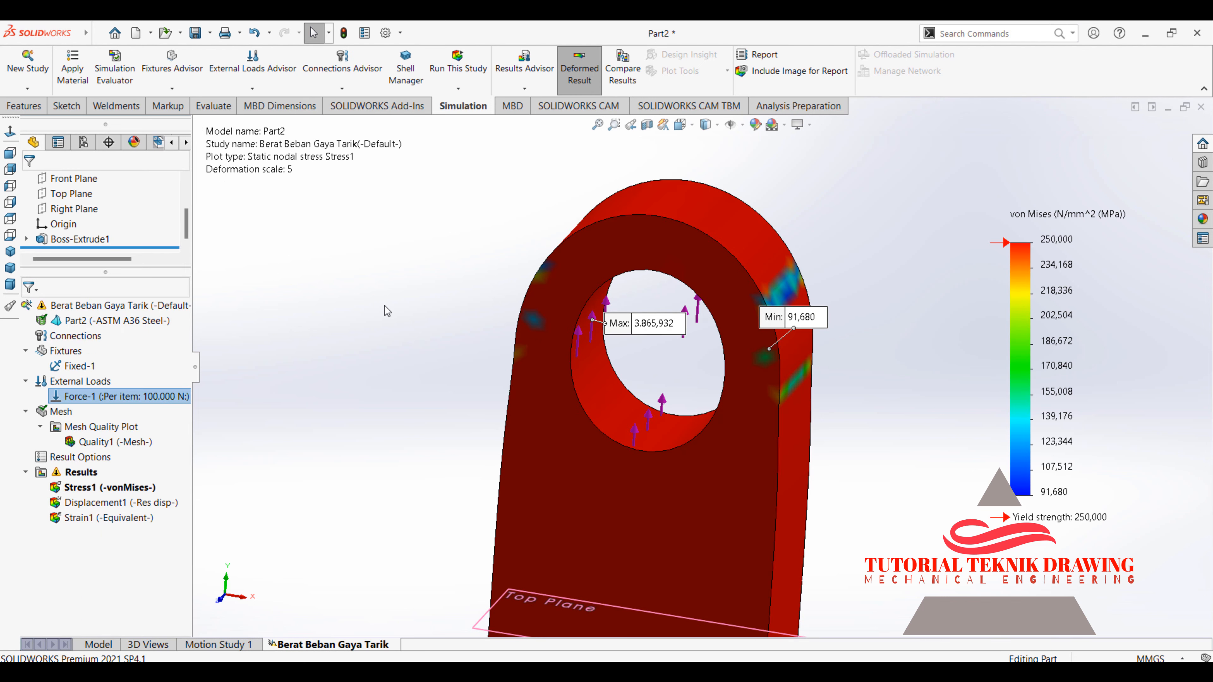
pyautogui.click(454, 67)
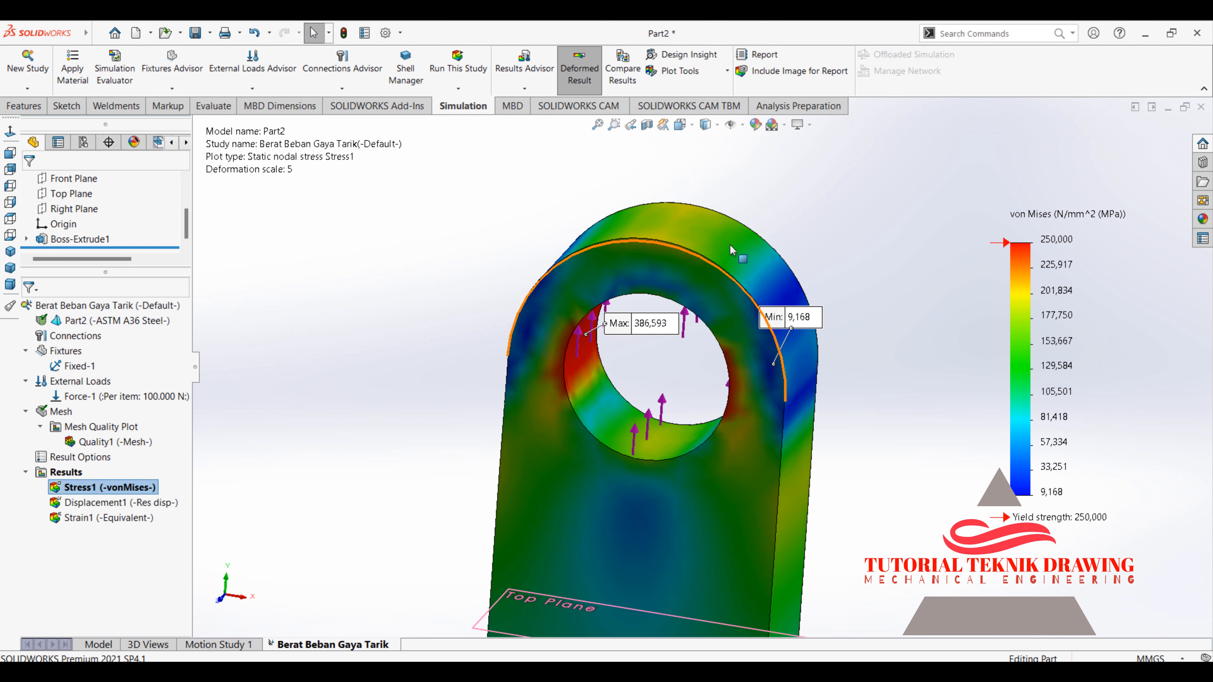
# - Move the maximum stress label up from the hole to the plate's rounded top and the minimum stress label outside the plate's edge
pyautogui.scroll(2, 771, 228)
pyautogui.scroll(-2, 703, 391)
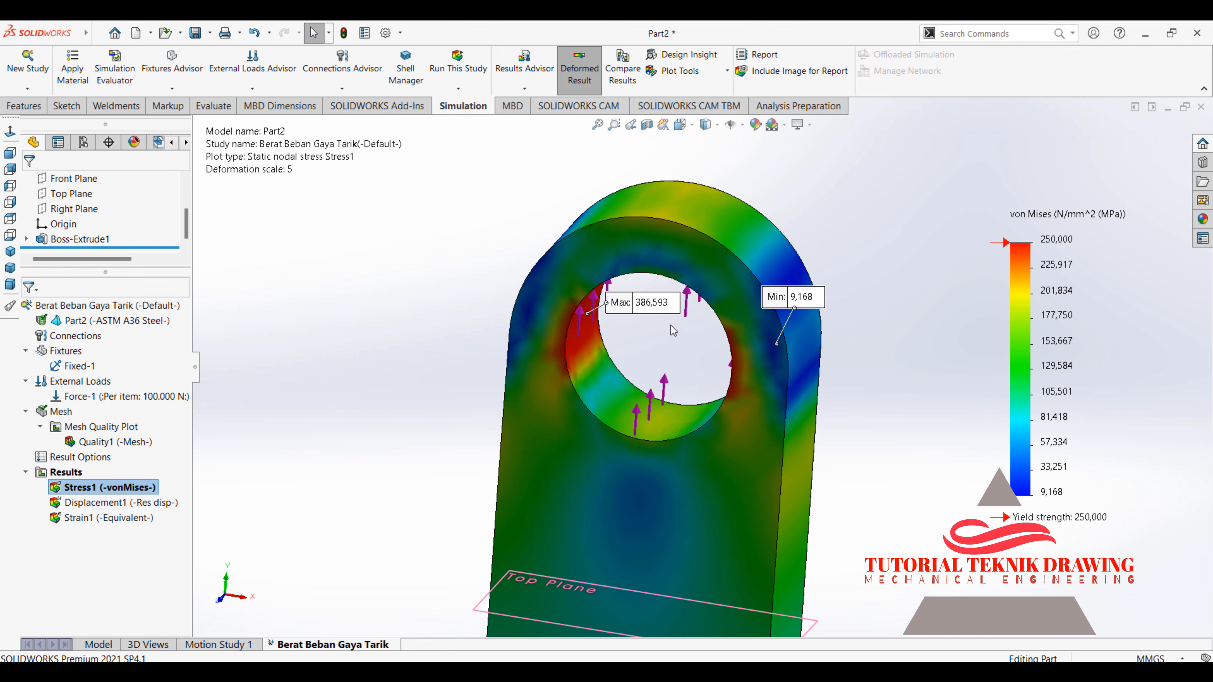
pyautogui.moveTo(669, 308); pyautogui.dragTo(775, 181)
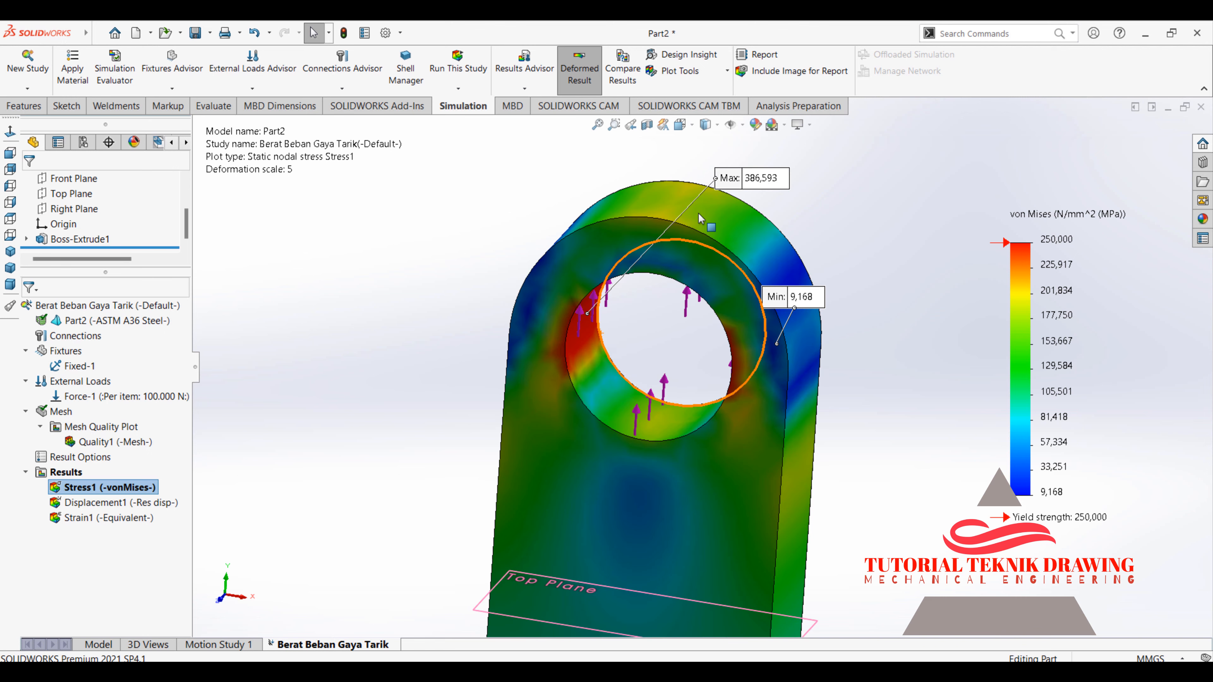
pyautogui.scroll(-1, 741, 199)
pyautogui.scroll(-1, 745, 225)
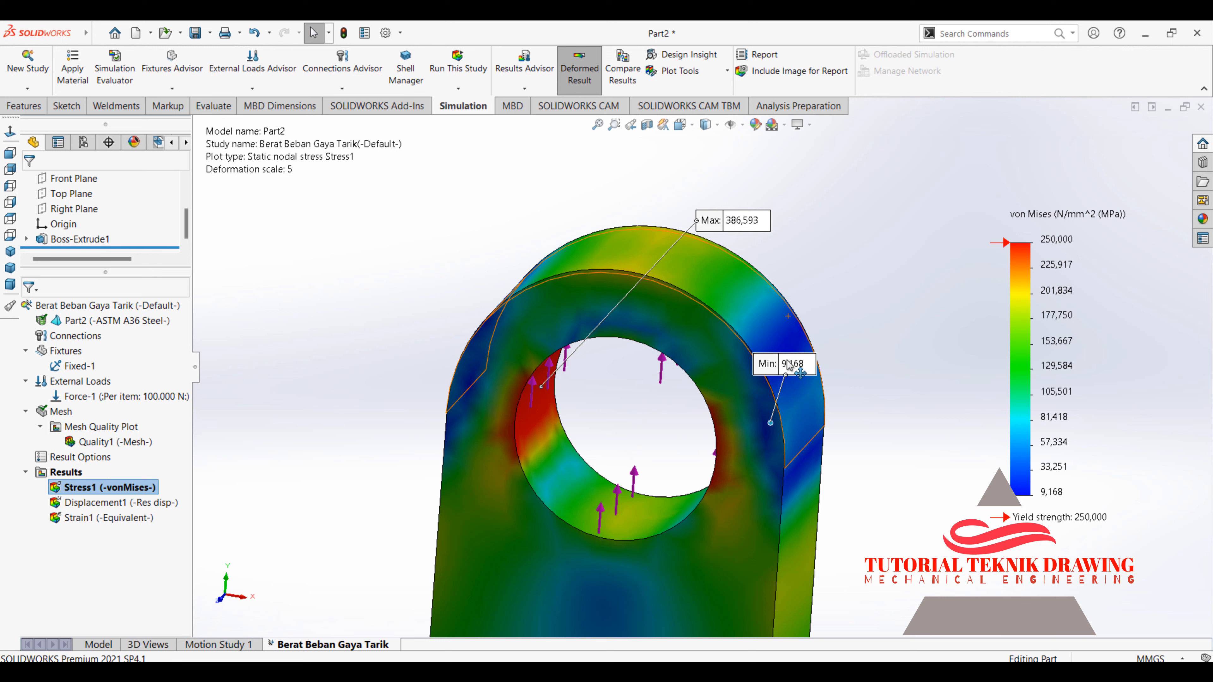
pyautogui.moveTo(785, 367); pyautogui.dragTo(843, 320)
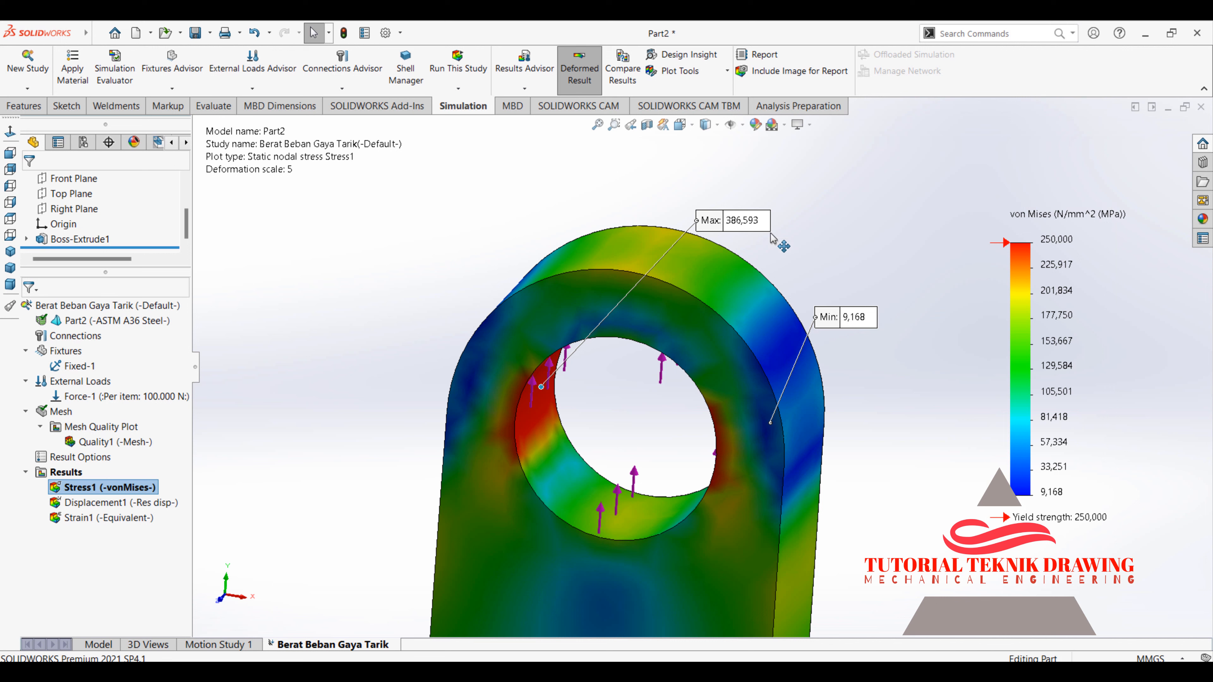
# - Set the force on the hole face to 10000 N
pyautogui.moveTo(162, 400)
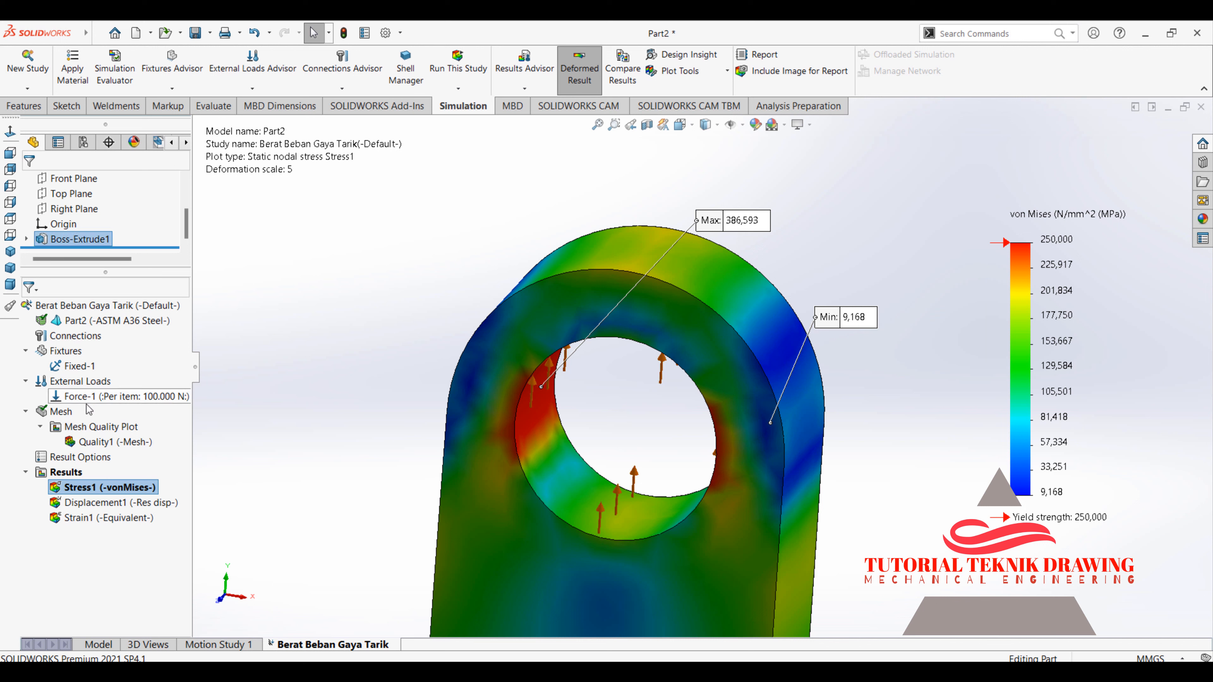
pyautogui.moveTo(114, 404)
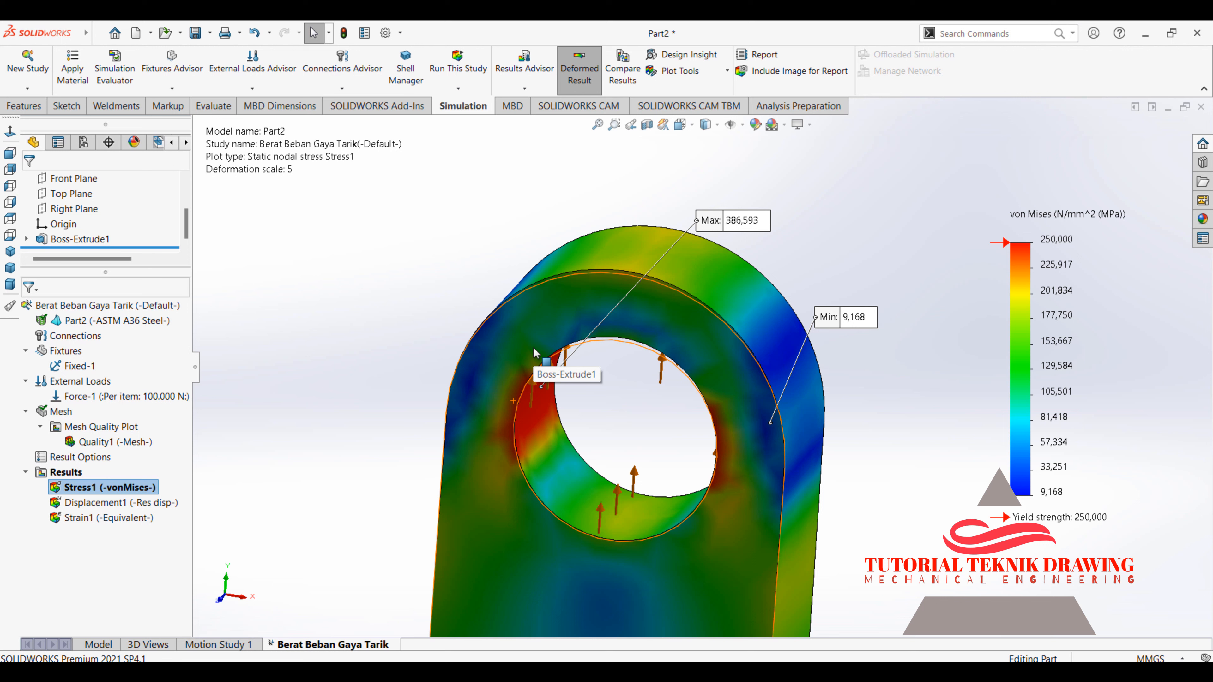
pyautogui.rightClick(146, 397)
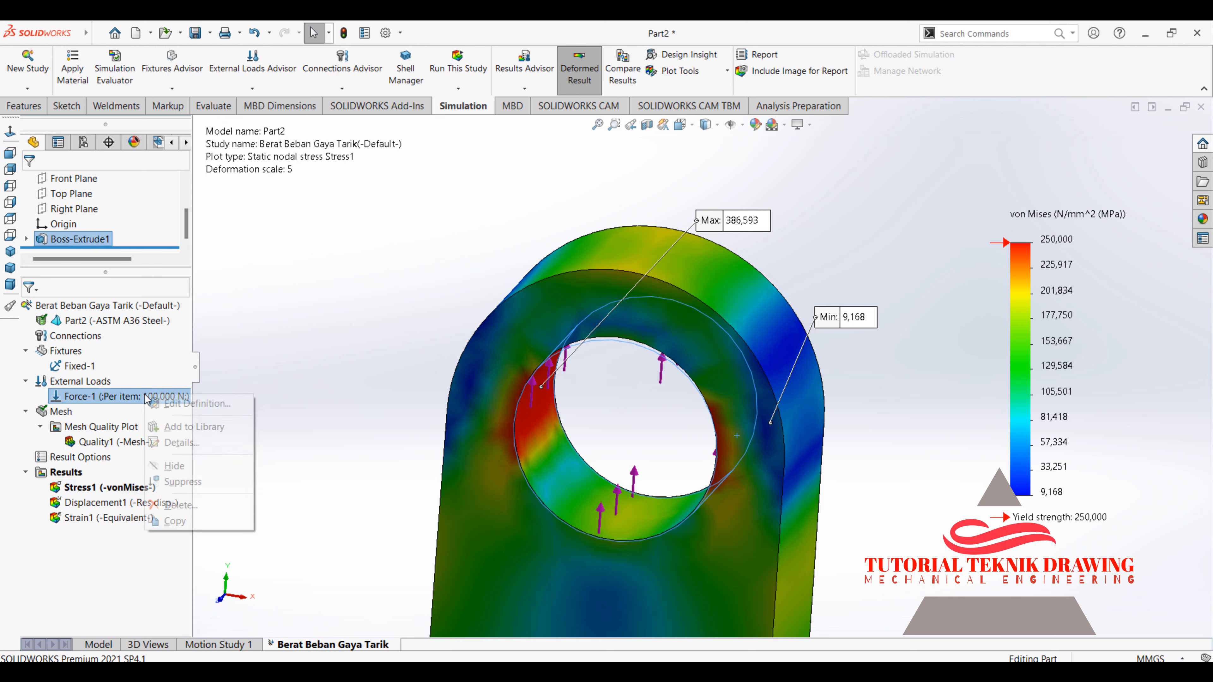
pyautogui.click(191, 404)
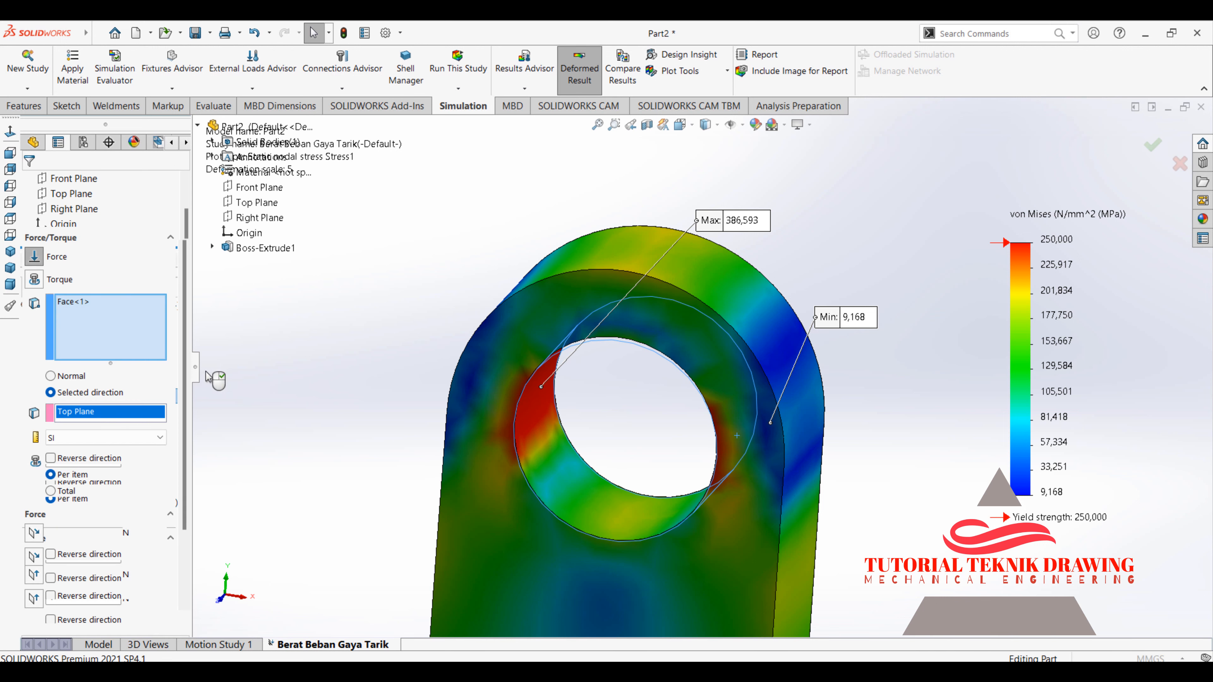
pyautogui.doubleClick(94, 584)
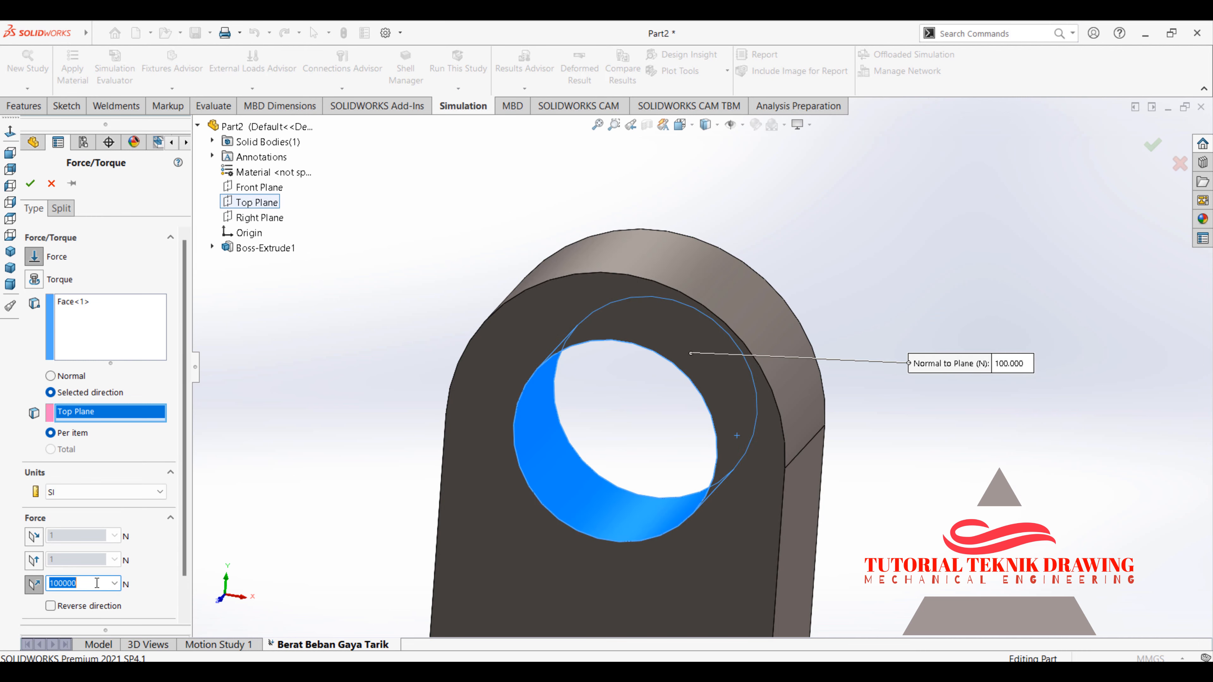
pyautogui.write('10000')
pyautogui.click(30, 183)
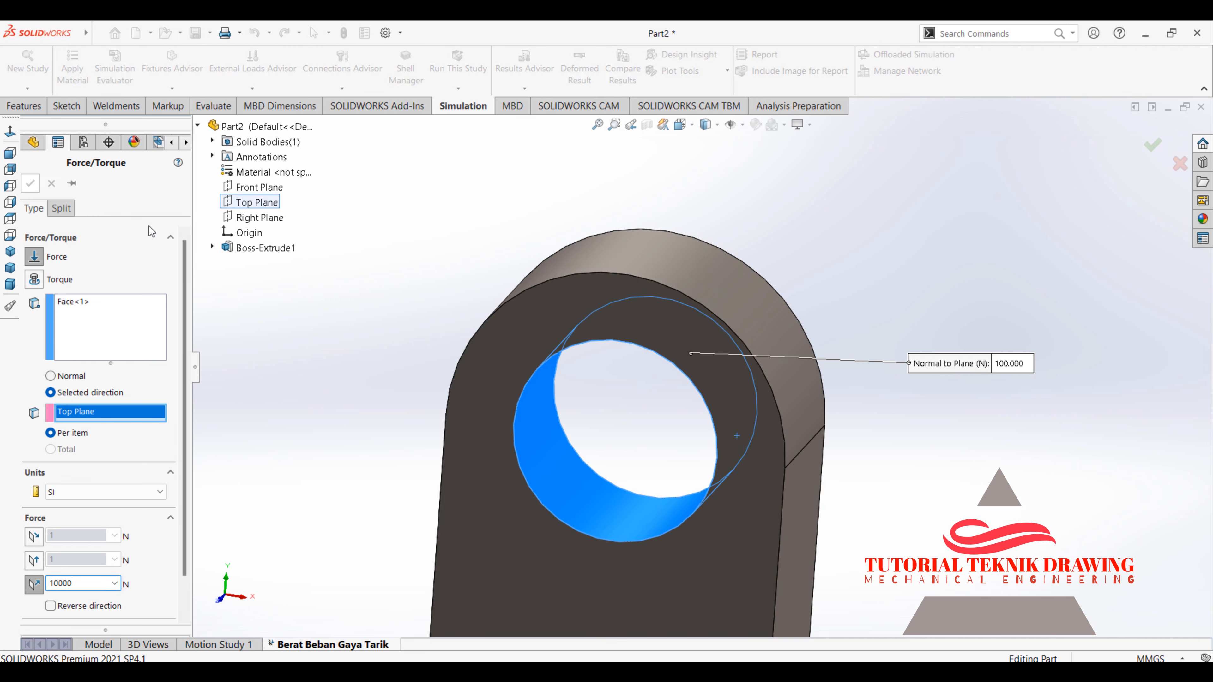
# - Set the force on the hole face to 80000 N and rerun the study
pyautogui.rightClick(162, 397)
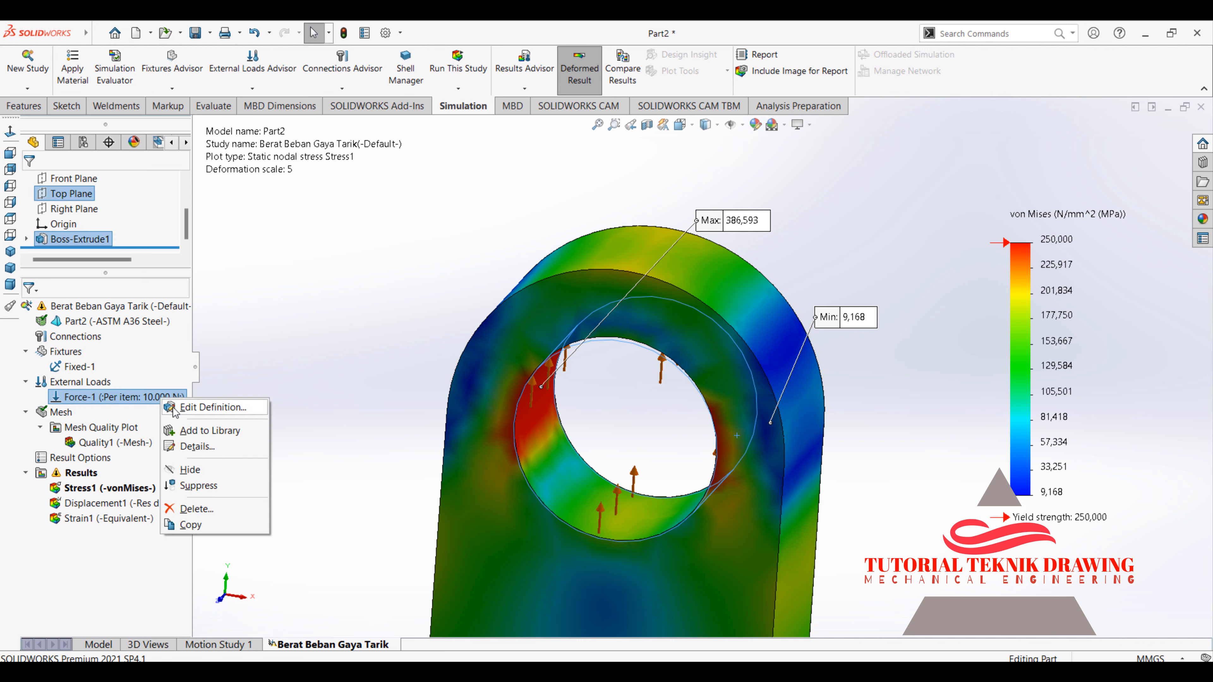
pyautogui.click(174, 407)
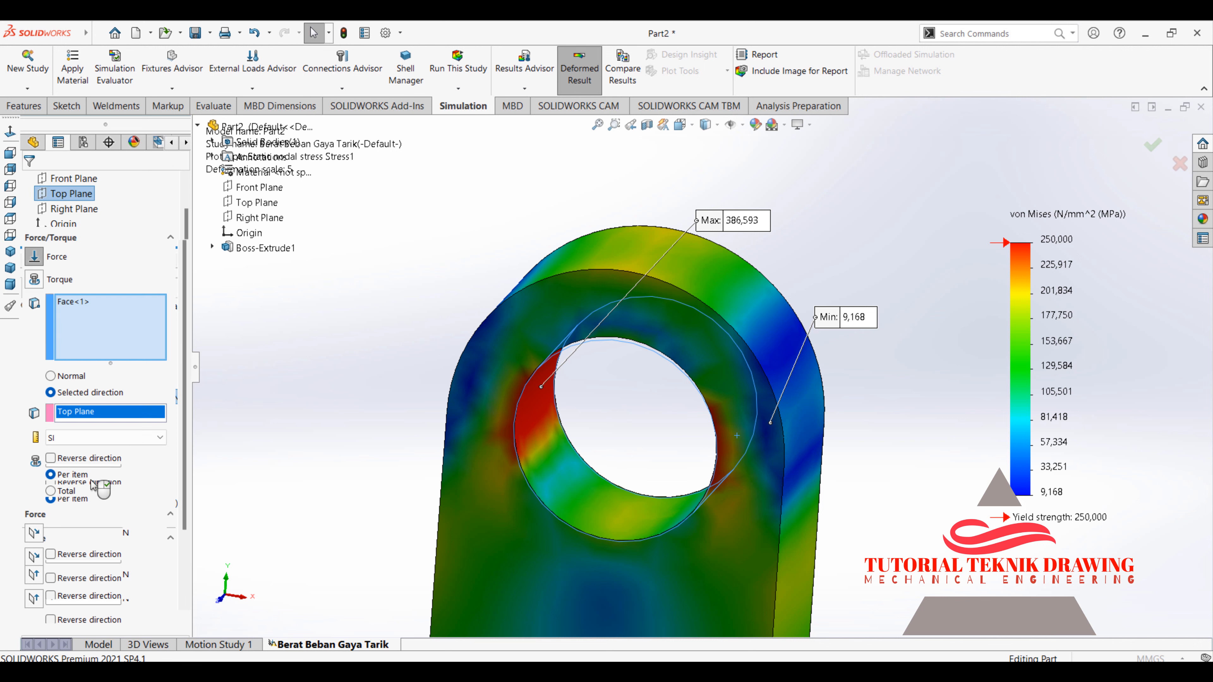
pyautogui.click(56, 584)
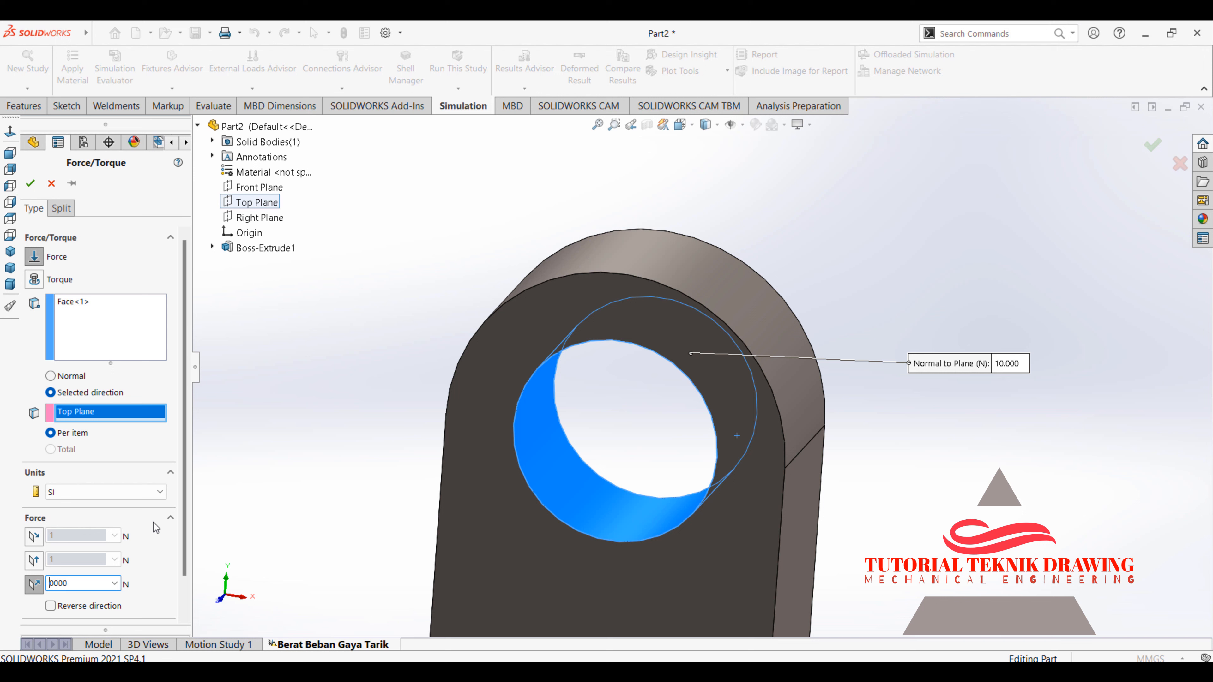
pyautogui.write('8')
pyautogui.click(30, 183)
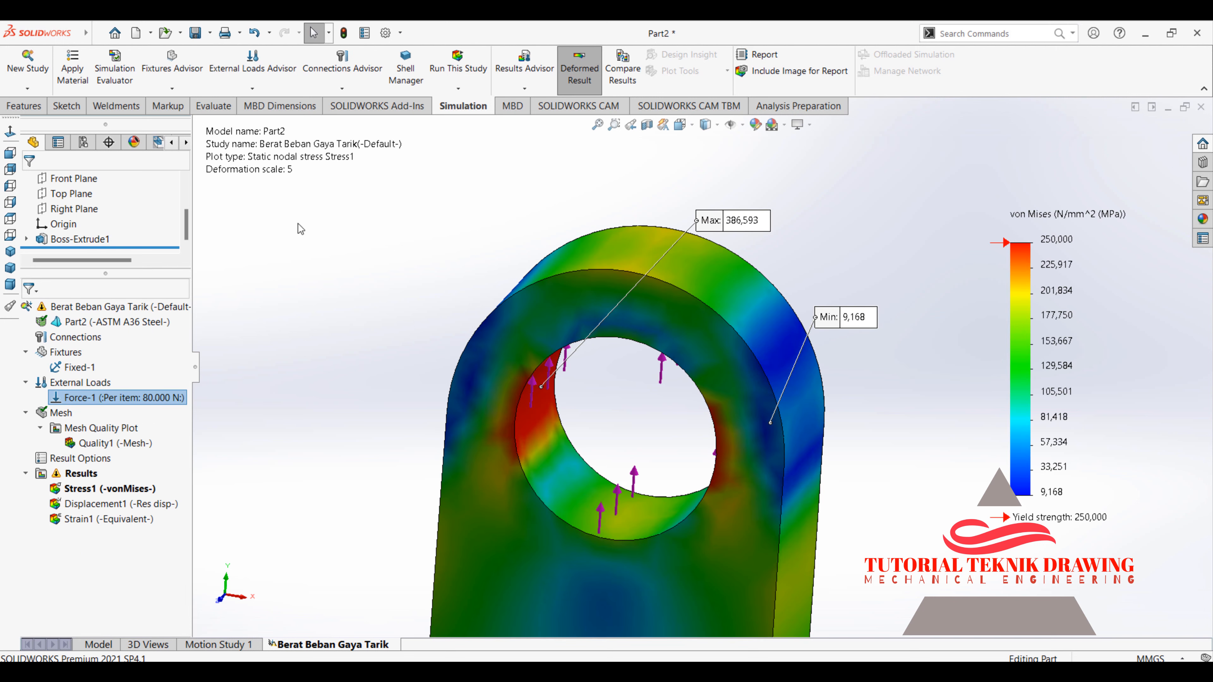
pyautogui.click(458, 67)
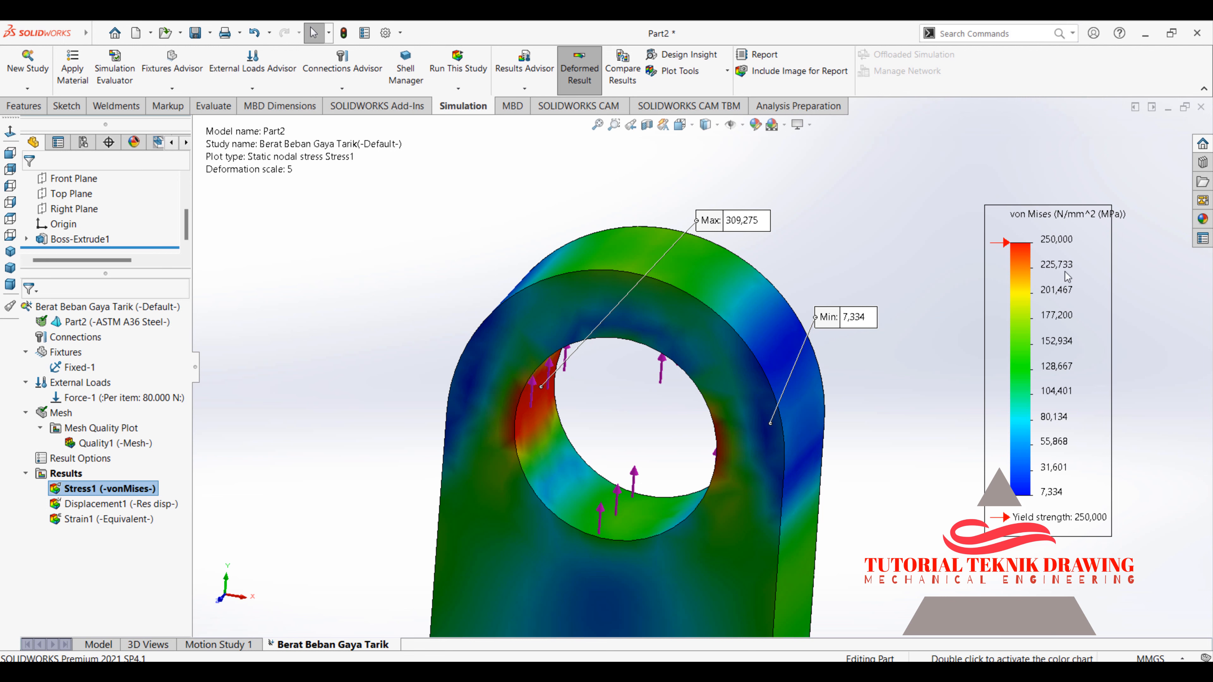
# - Lower the force on the hole face to 50000 N and rerun the study
pyautogui.rightClick(129, 401)
pyautogui.click(145, 415)
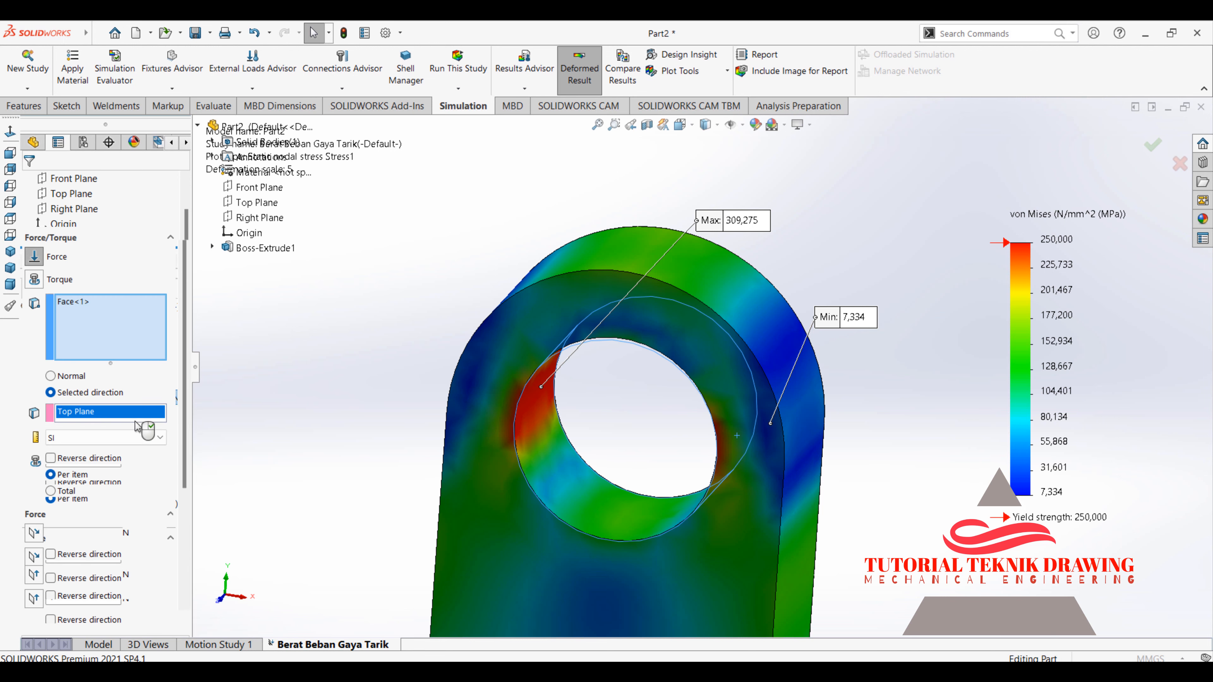
pyautogui.doubleClick(56, 584)
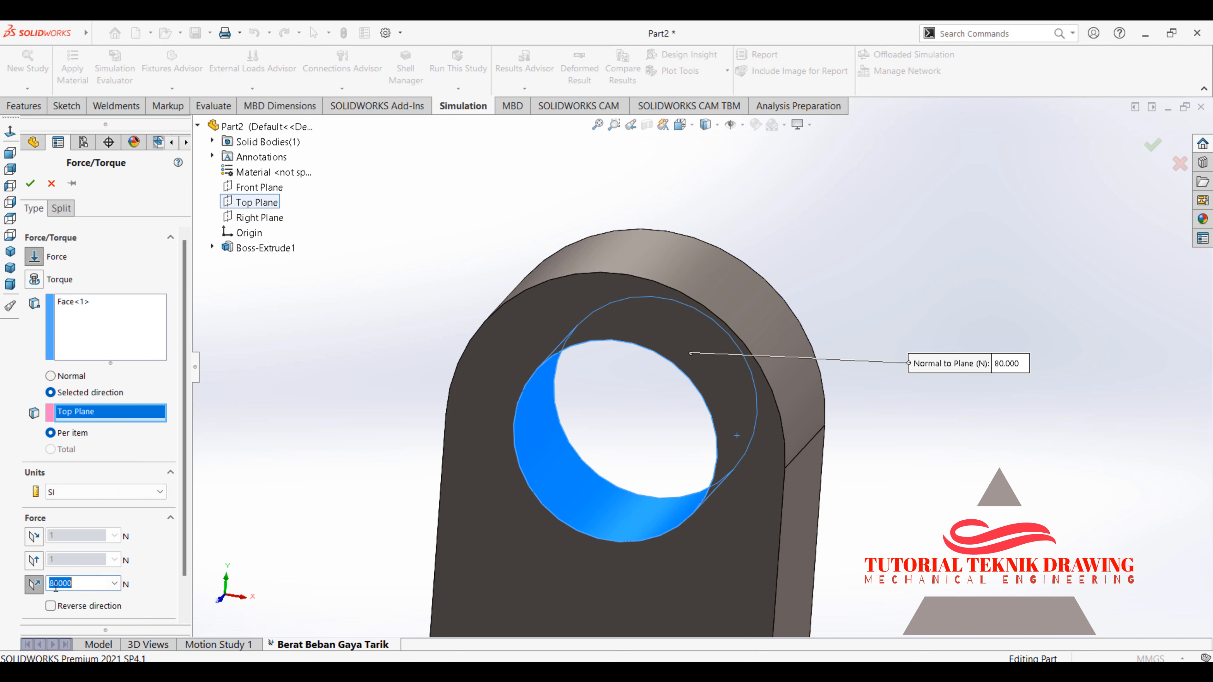
pyautogui.click(55, 584)
pyautogui.click(30, 183)
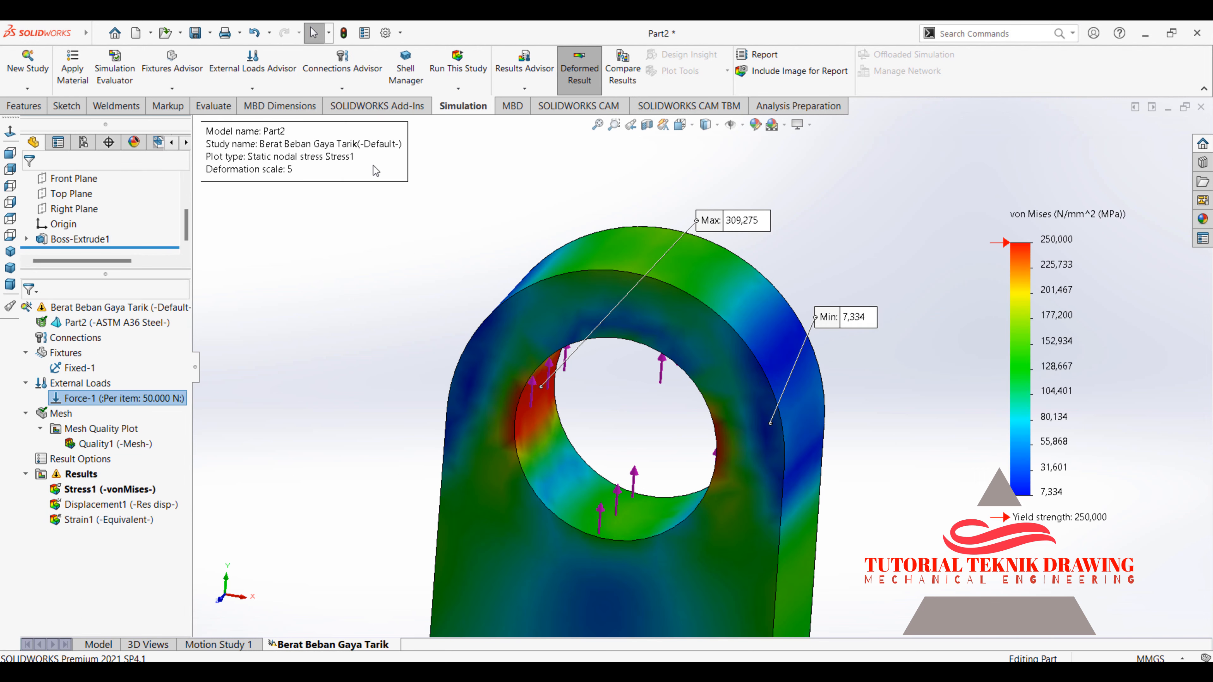
pyautogui.click(479, 65)
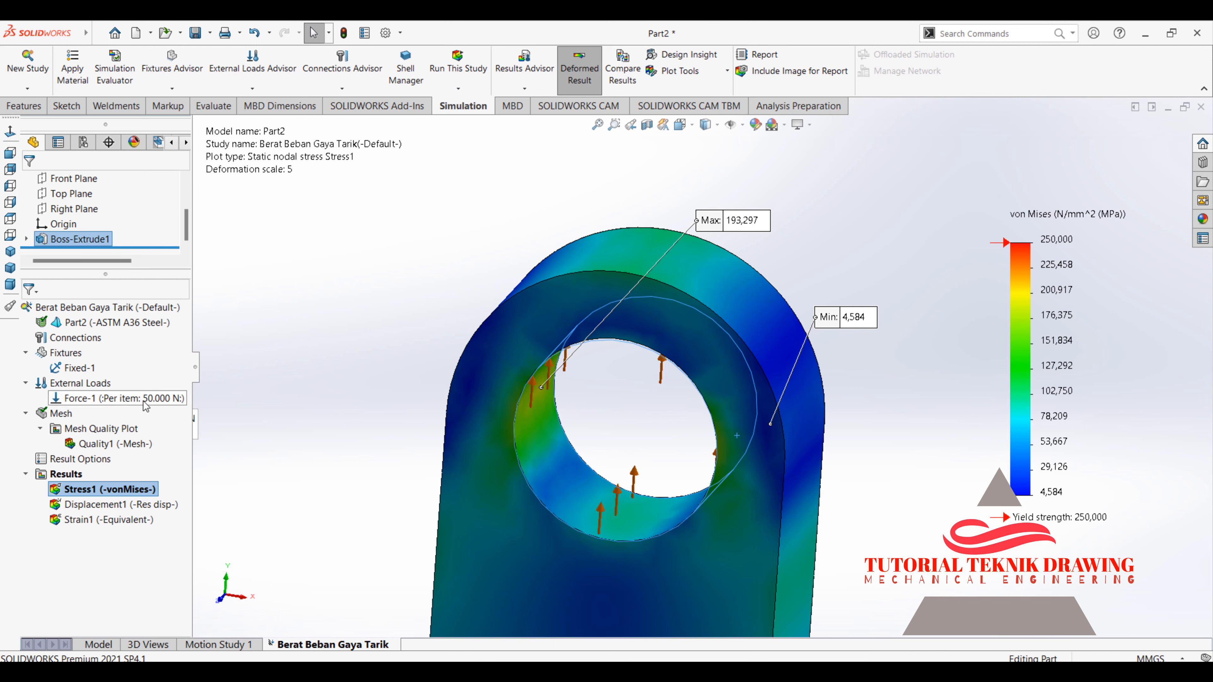
# - Play the deformation animation of the von Mises stress plot under the 50000 N load and close it
pyautogui.rightClick(170, 398)
pyautogui.click(370, 324)
pyautogui.moveTo(596, 408); pyautogui.dragTo(636, 438, button='middle')
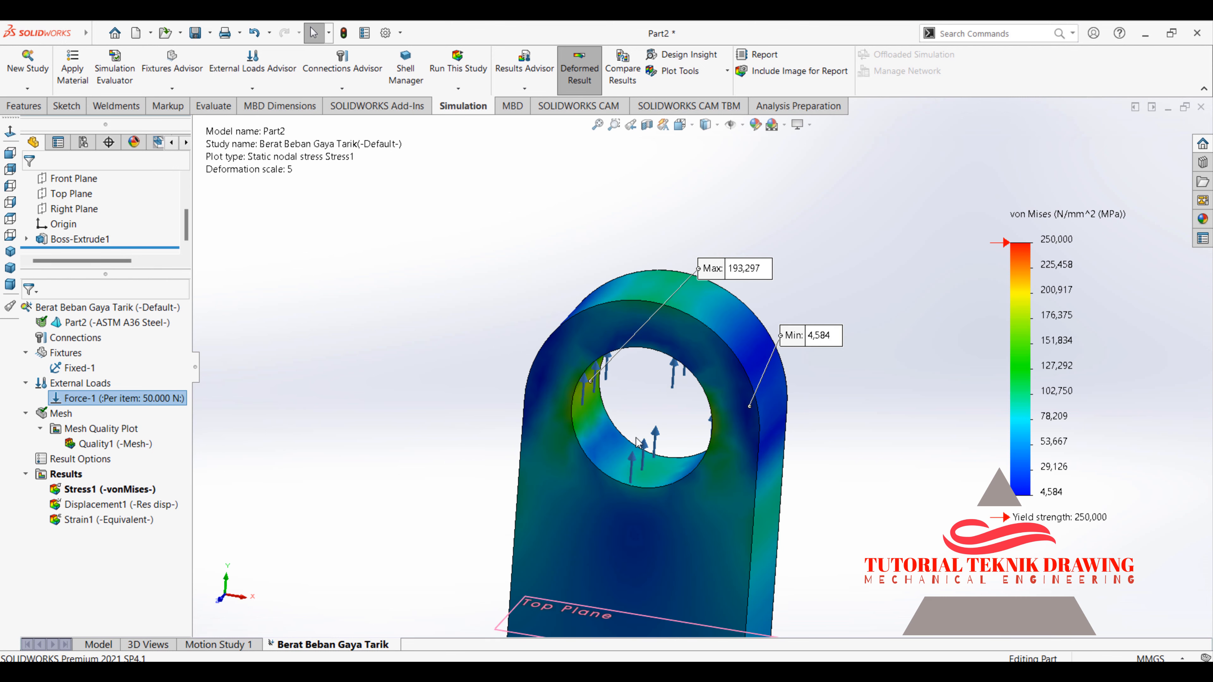
pyautogui.rightClick(136, 489)
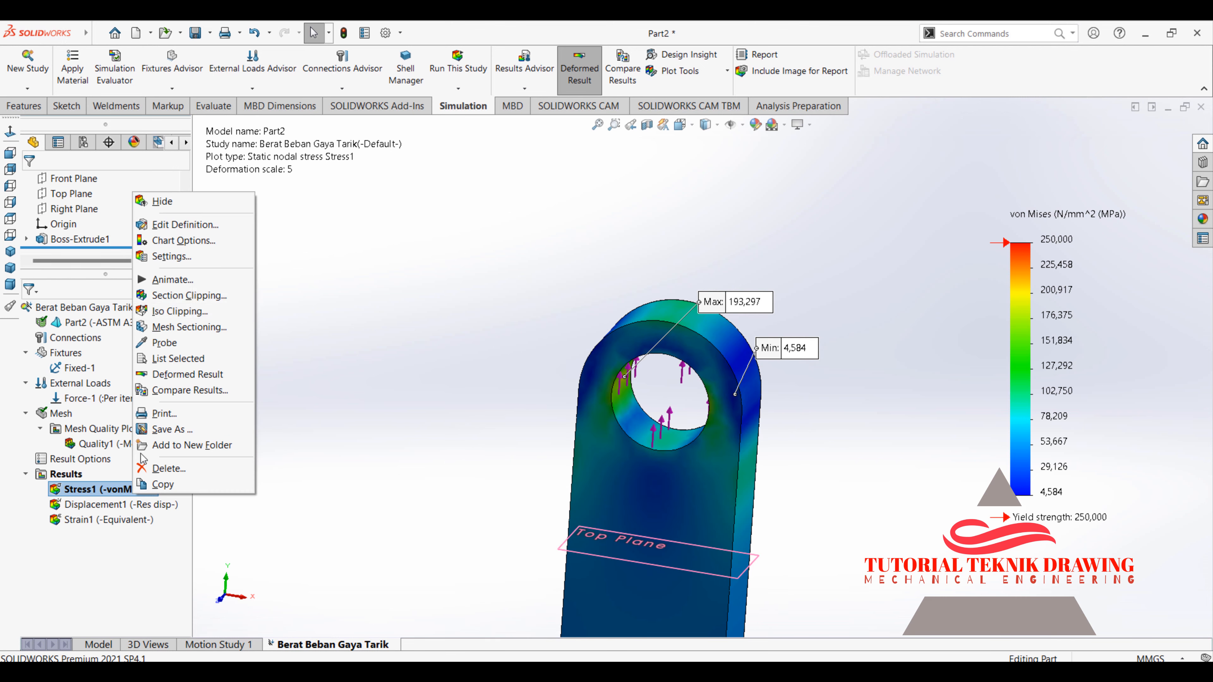
pyautogui.click(164, 282)
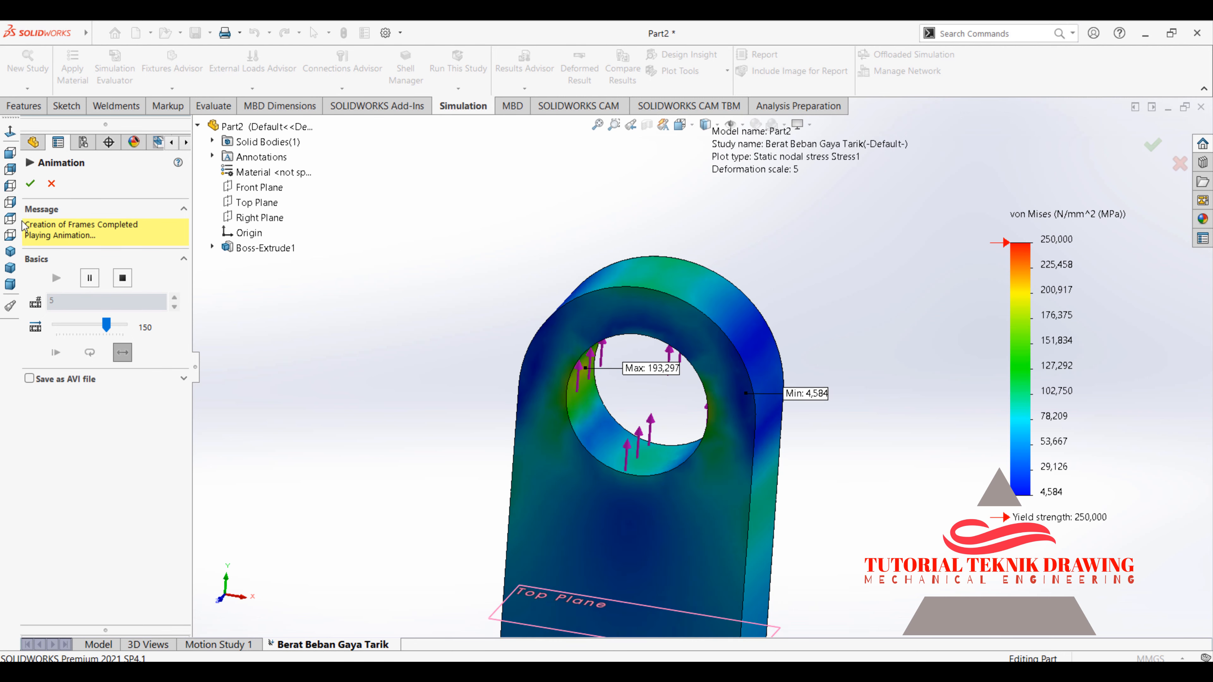
pyautogui.click(31, 184)
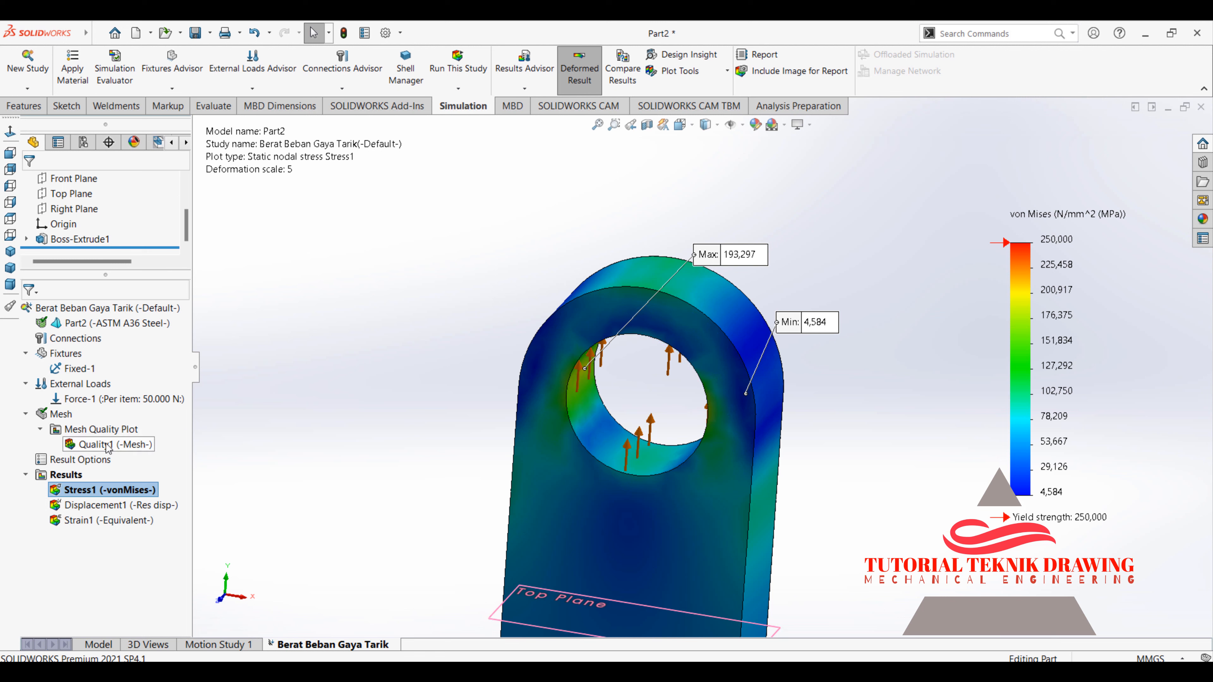
# - Raise the force on the hole face to 70000 N and rerun the study
pyautogui.rightClick(102, 401)
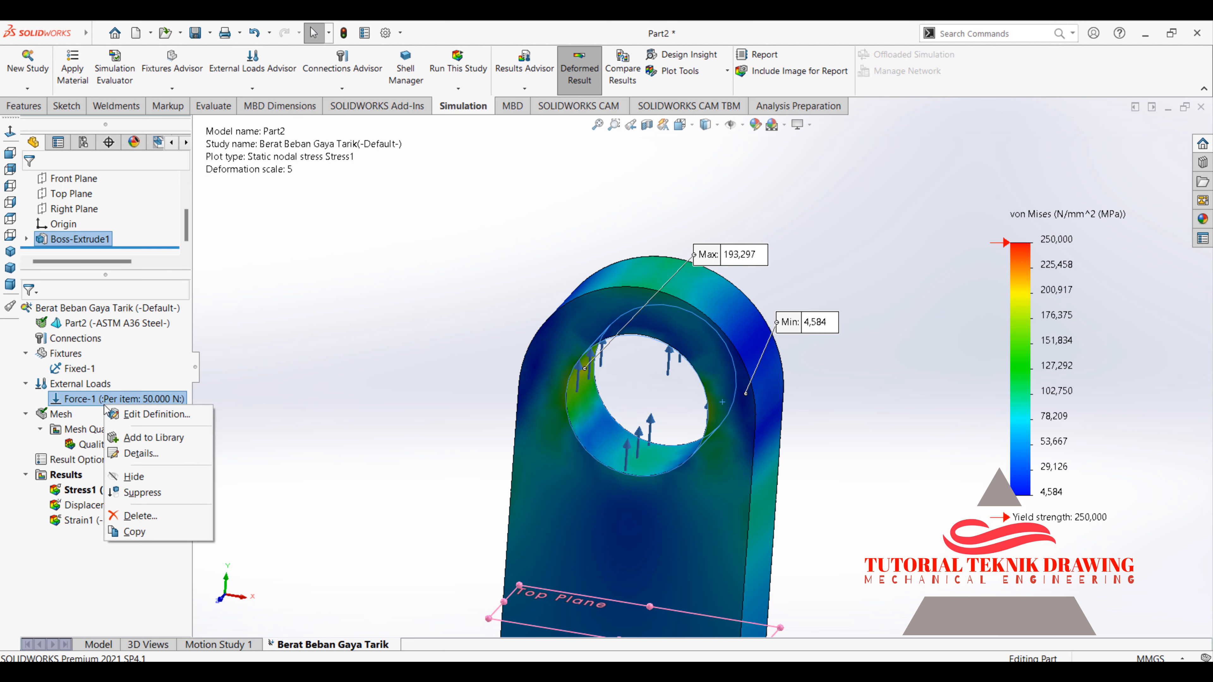
pyautogui.click(138, 414)
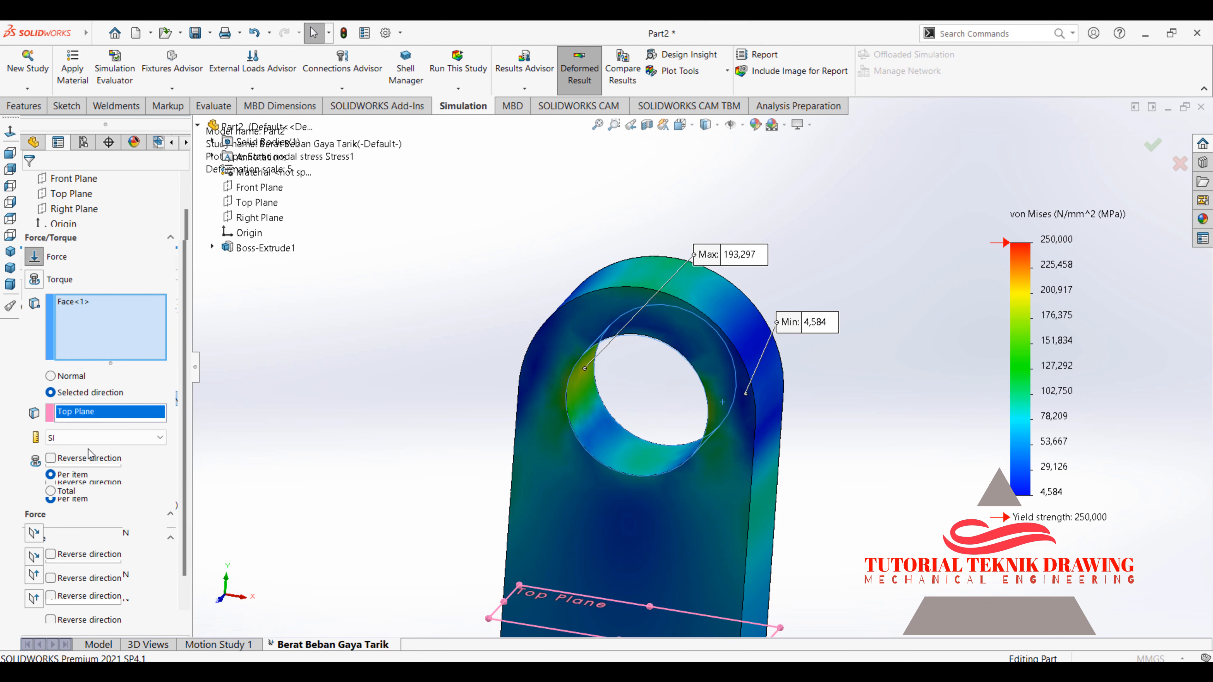
pyautogui.click(56, 583)
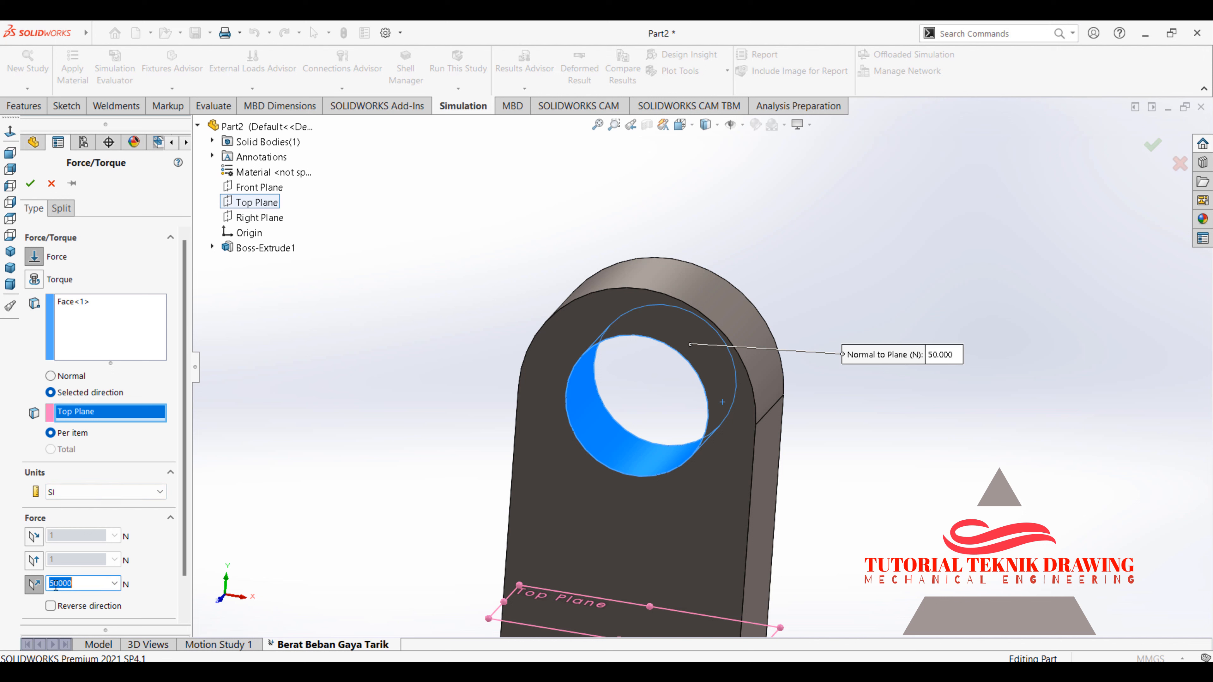
pyautogui.press('BackSpace')
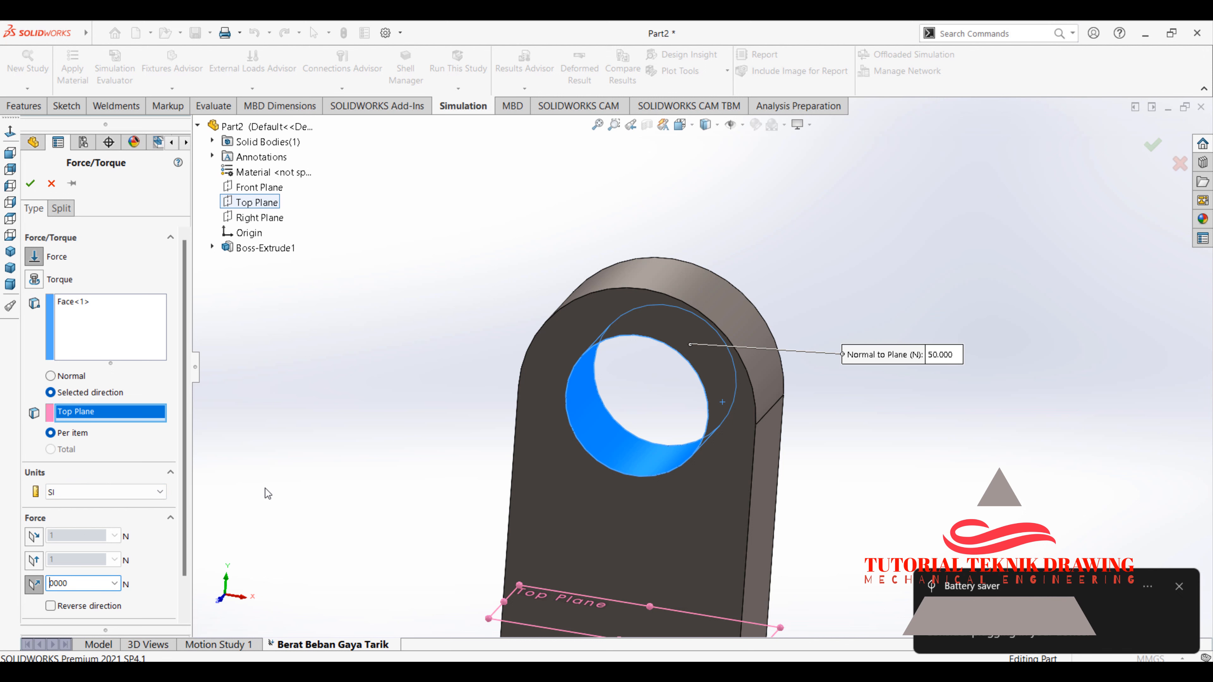
pyautogui.write('7')
pyautogui.click(30, 182)
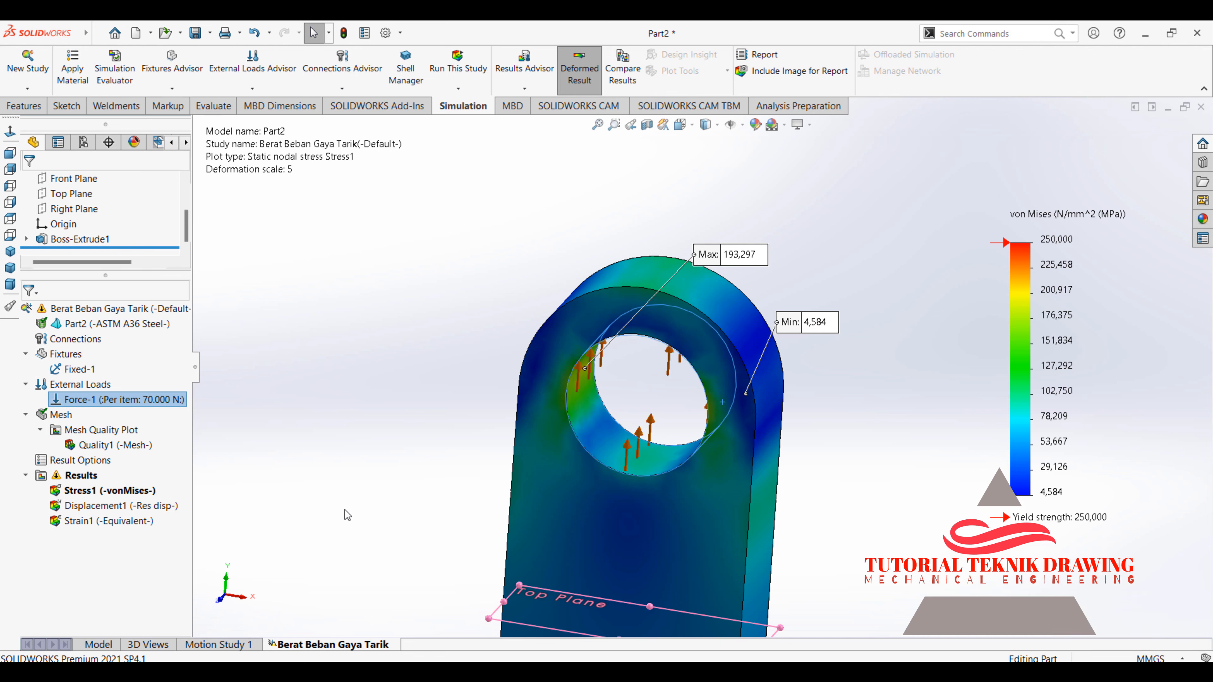
pyautogui.click(458, 65)
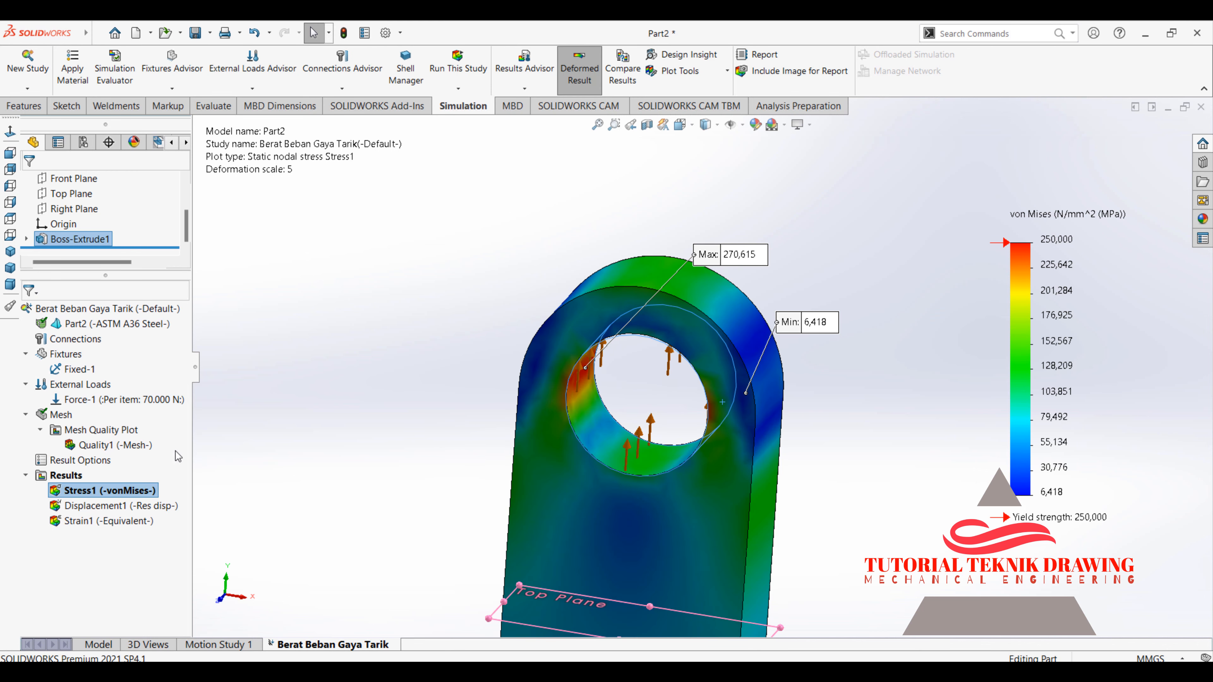
# - Set the force on the hole face to 60000 N
pyautogui.click(169, 401)
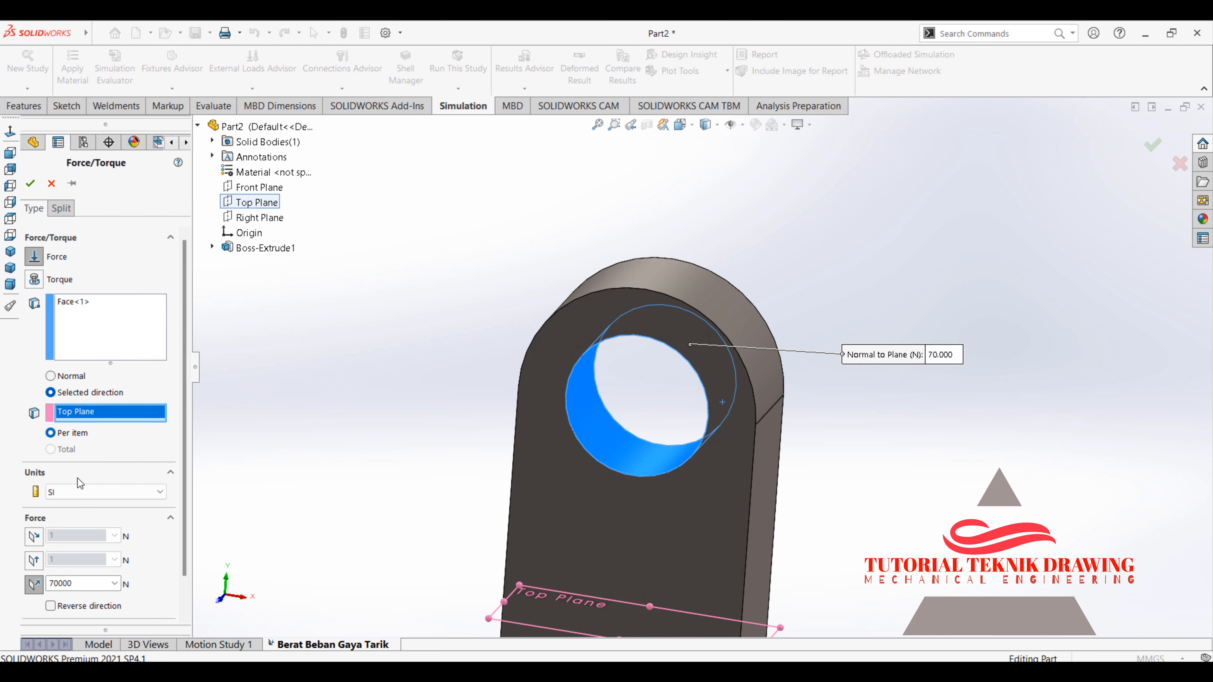
pyautogui.doubleClick(58, 585)
pyautogui.click(55, 586)
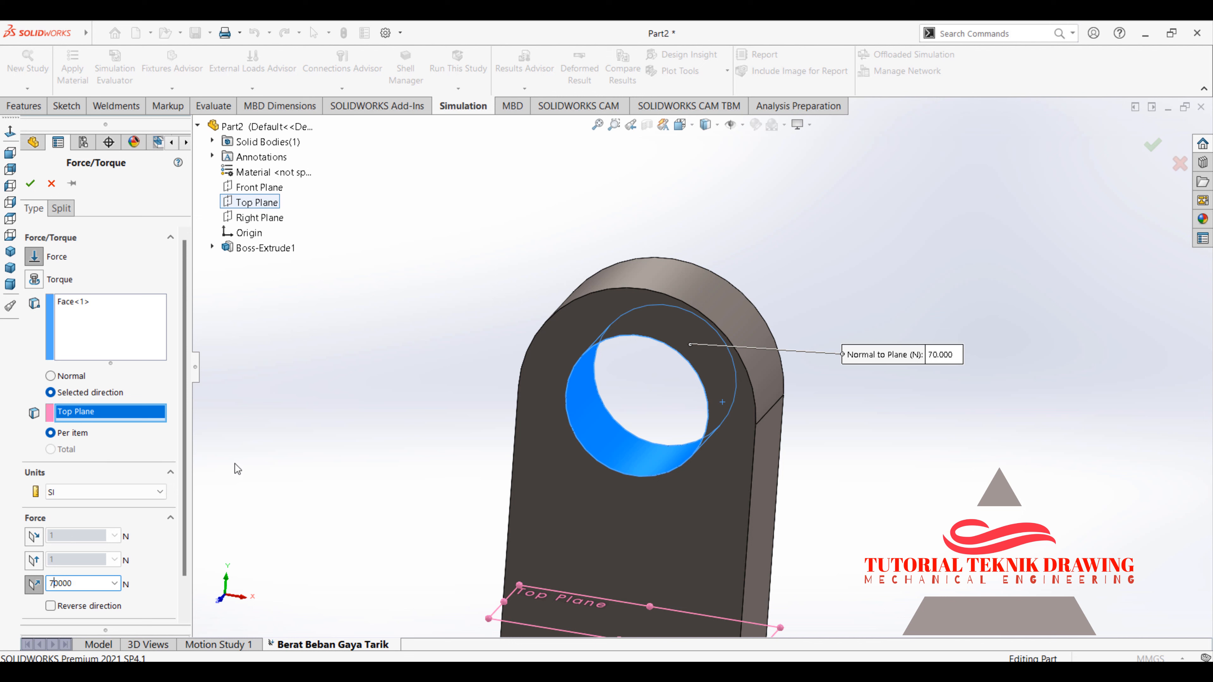
pyautogui.press('BackSpace')
pyautogui.click(30, 183)
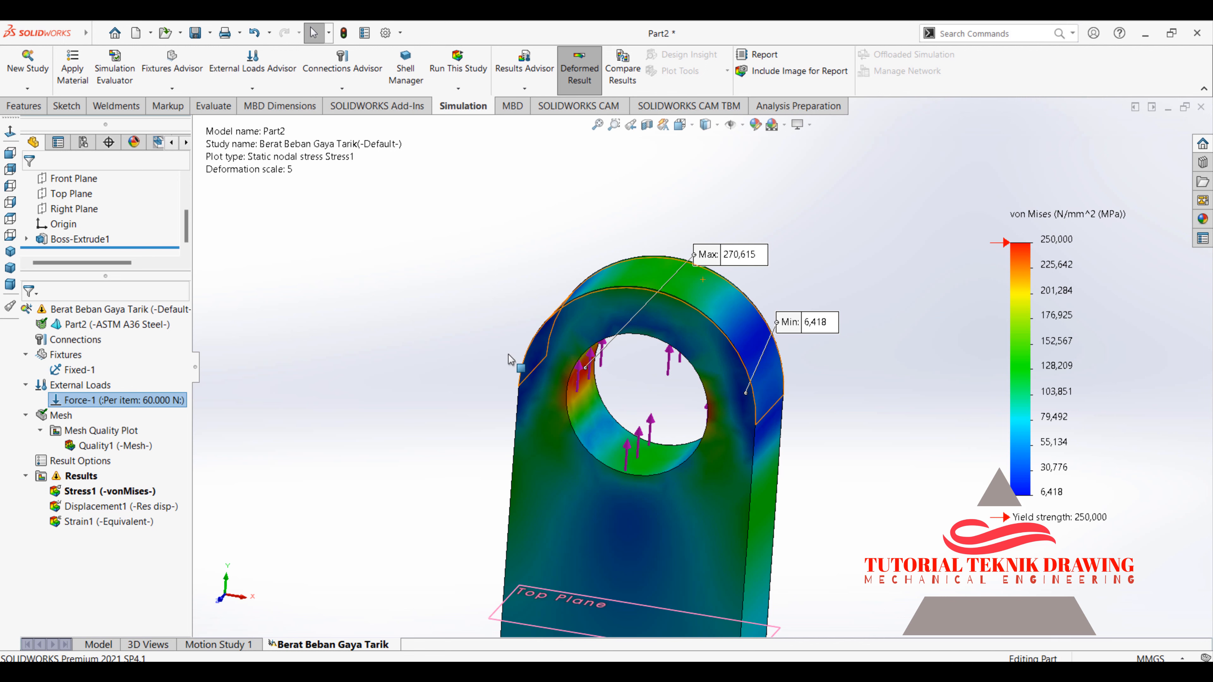
pyautogui.rightClick(151, 403)
pyautogui.click(201, 407)
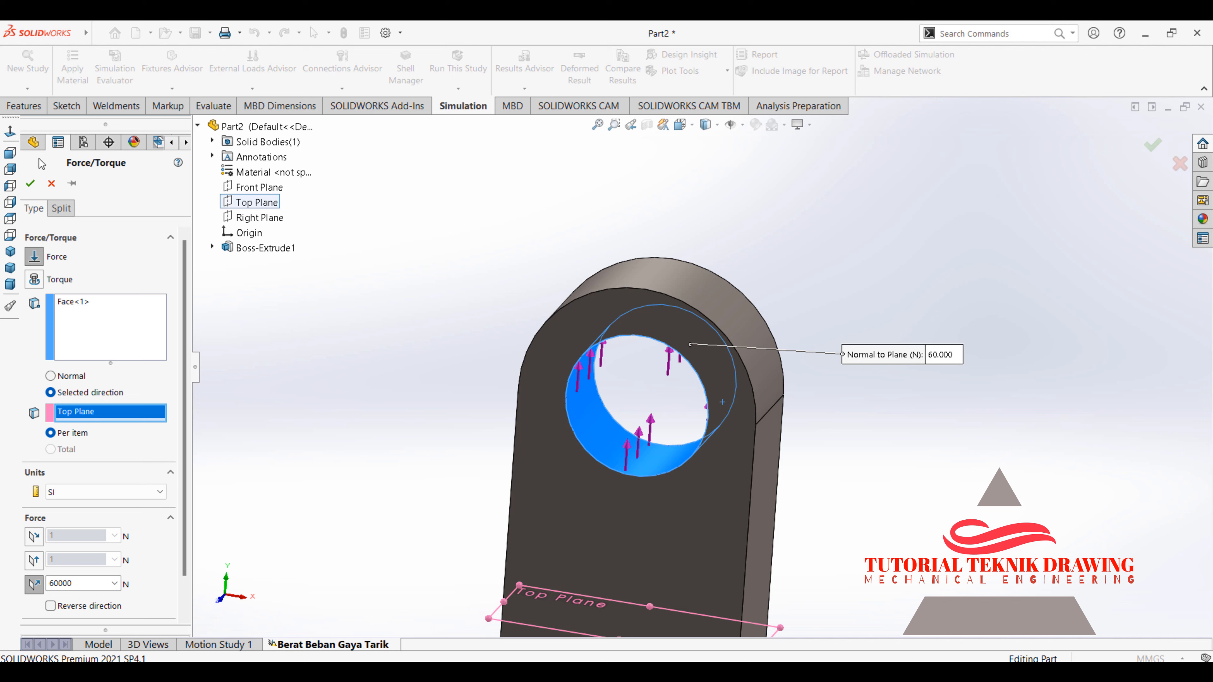
pyautogui.click(30, 183)
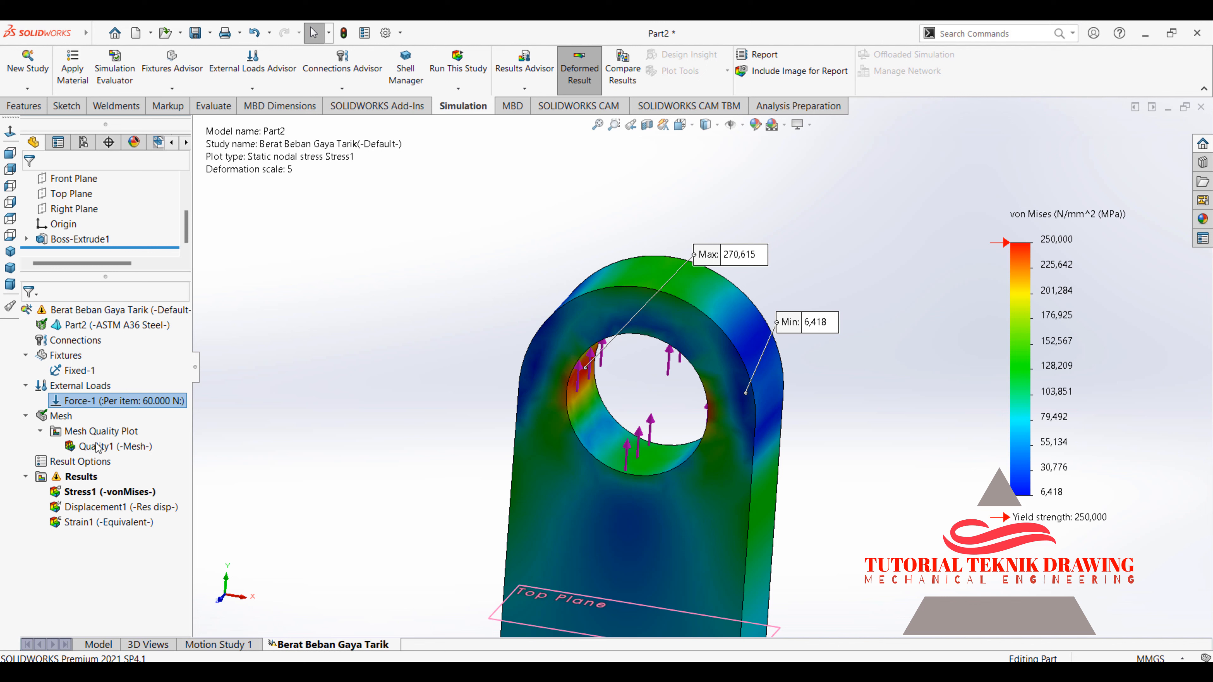
# - Lower the force on the hole face to 55000 N and rerun the study
pyautogui.rightClick(154, 407)
pyautogui.click(167, 417)
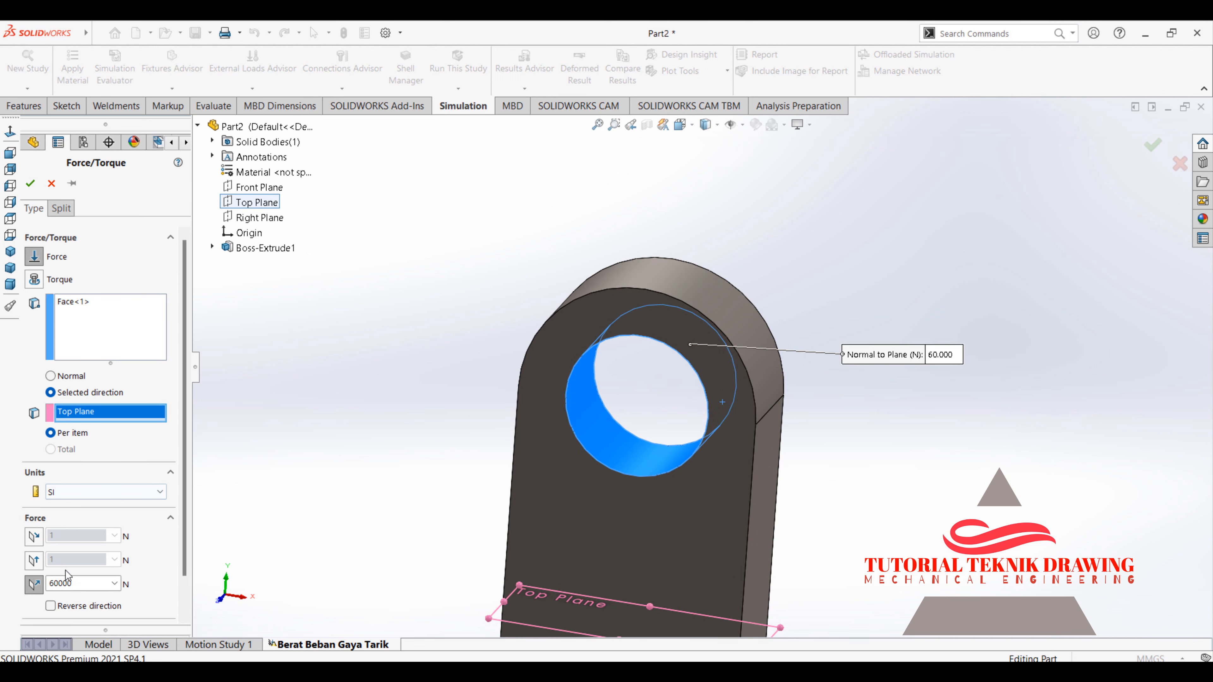
pyautogui.click(54, 584)
pyautogui.press('BackSpace')
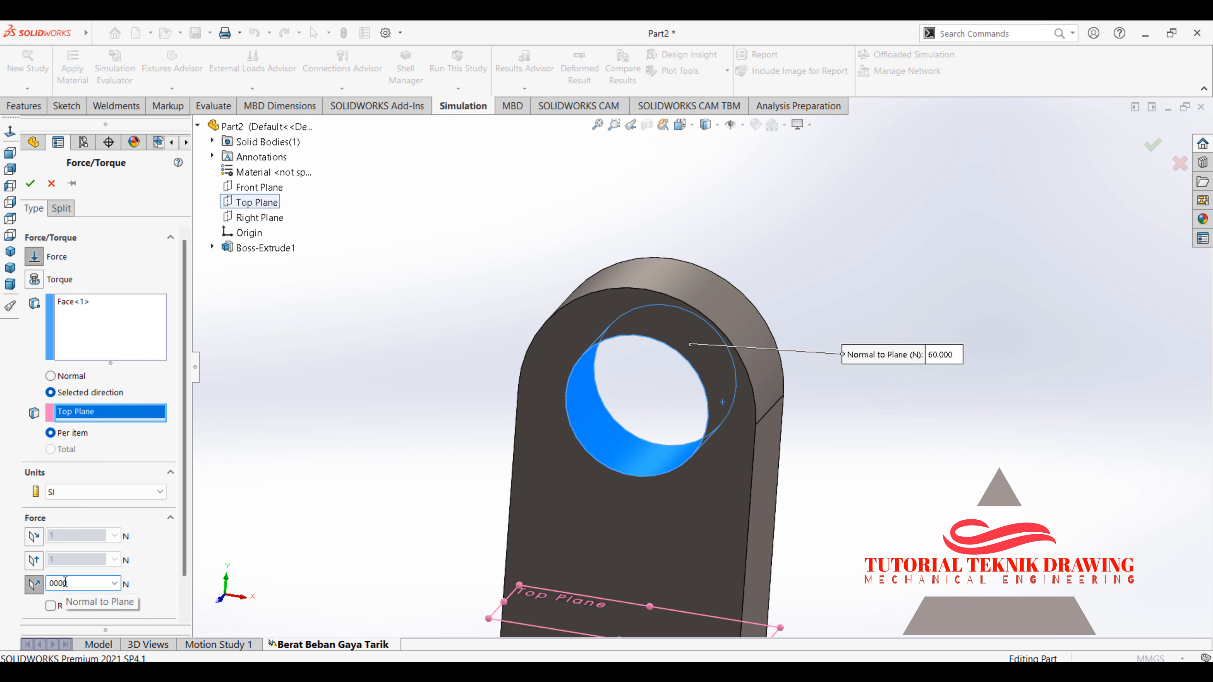
pyautogui.write('55')
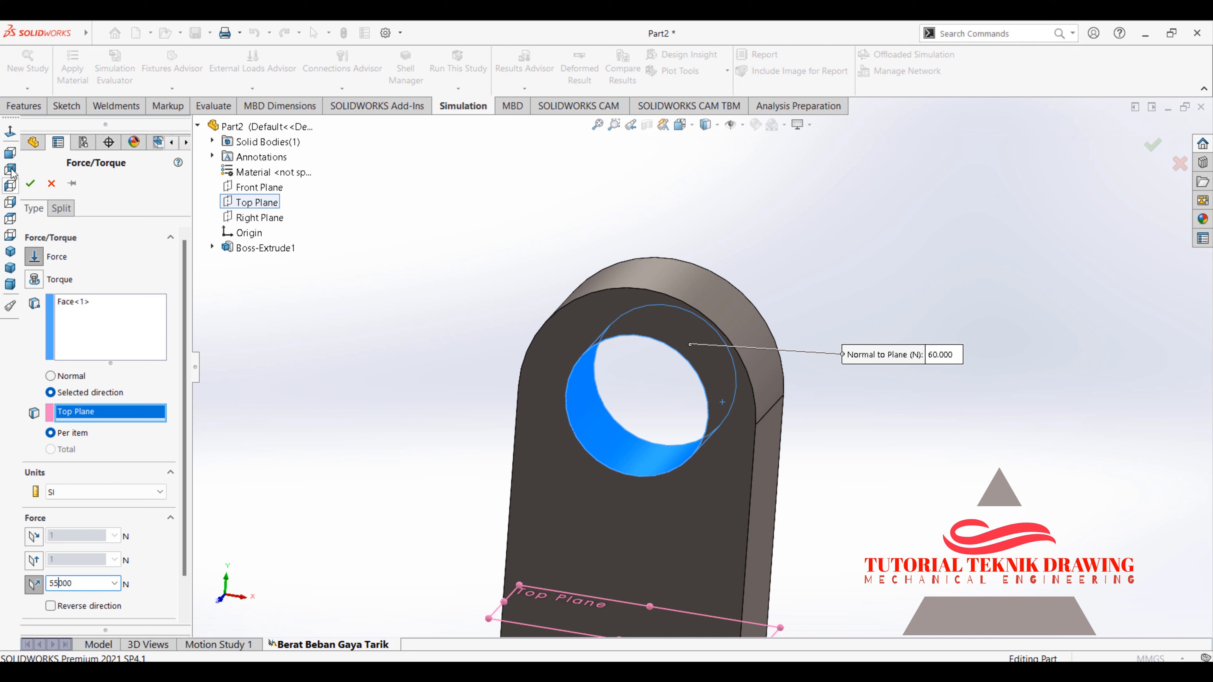
pyautogui.click(30, 183)
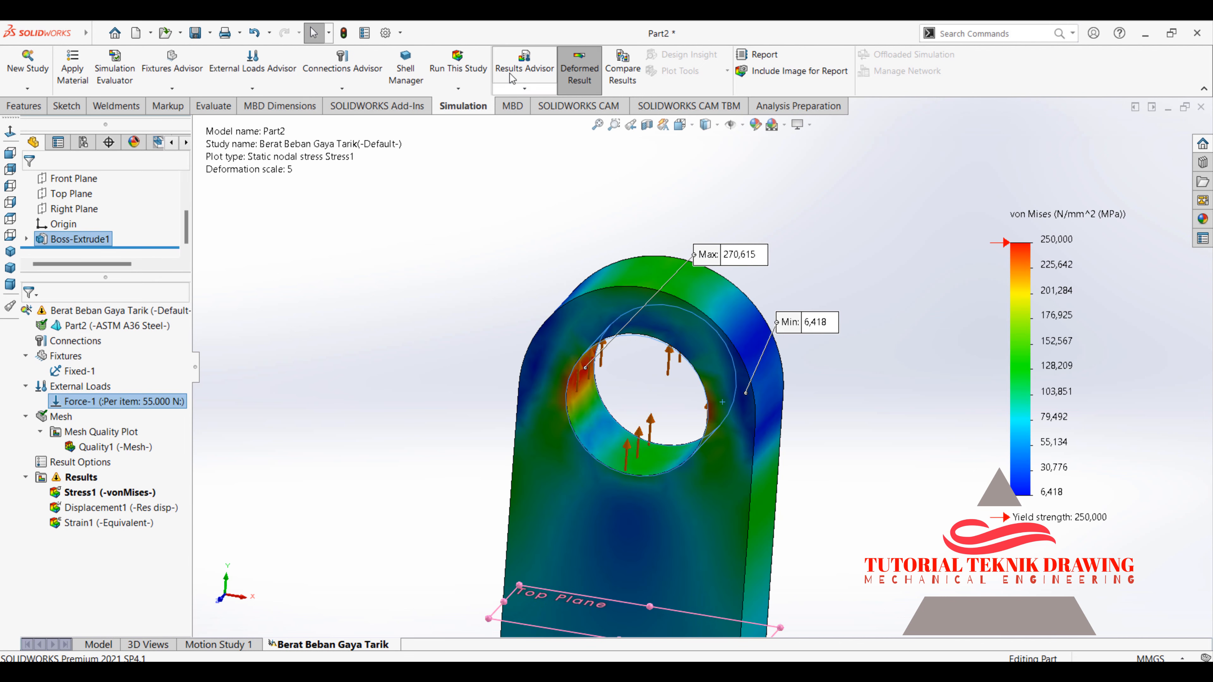
pyautogui.click(458, 70)
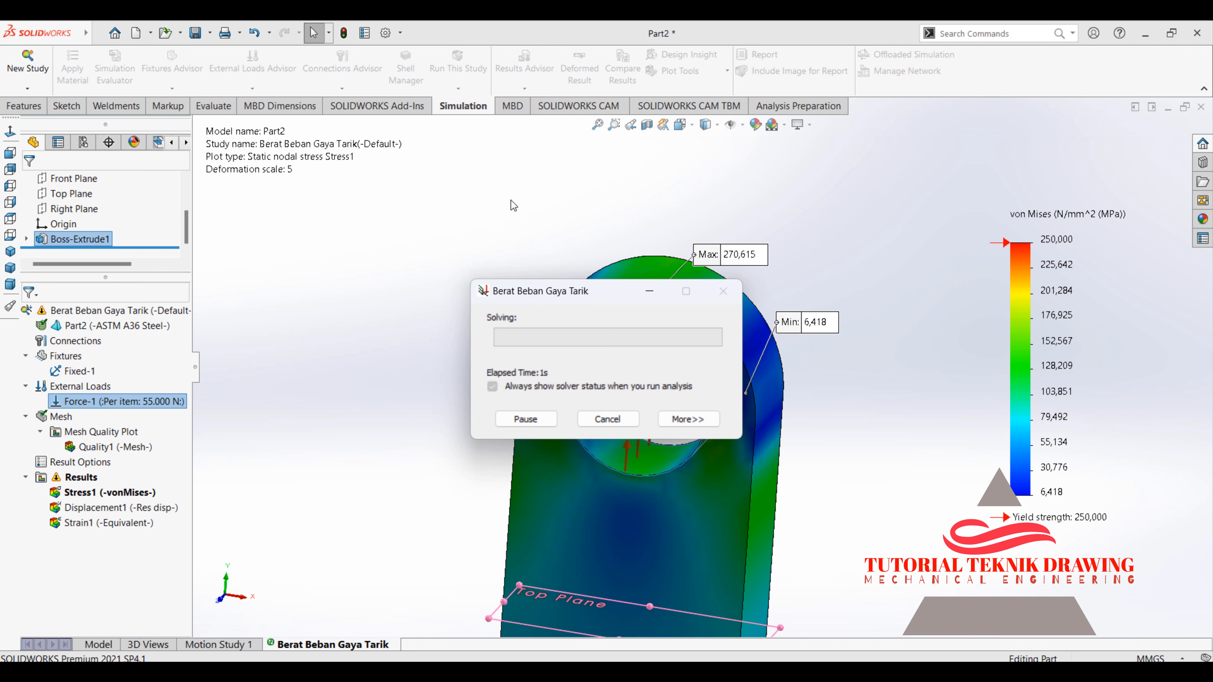
# - Play the deformation animation of the von Mises stress plot under the 55000 N load and close it
pyautogui.click(159, 406)
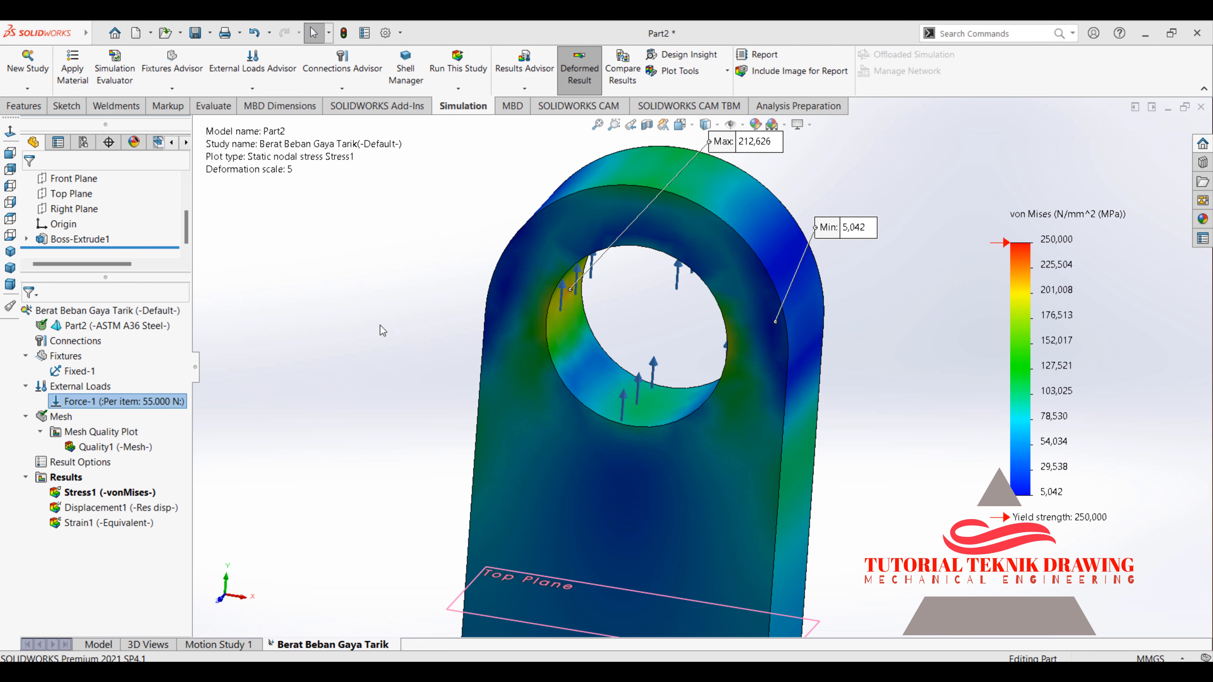
pyautogui.scroll(1, 705, 370)
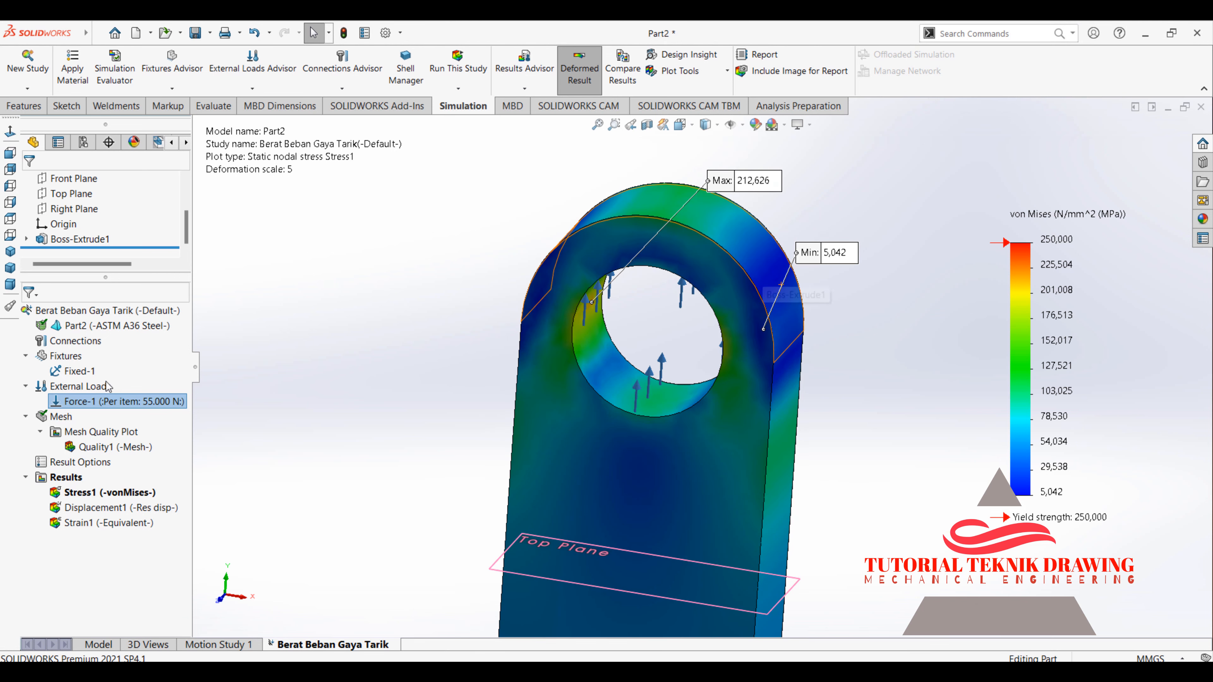
pyautogui.rightClick(111, 491)
pyautogui.click(144, 276)
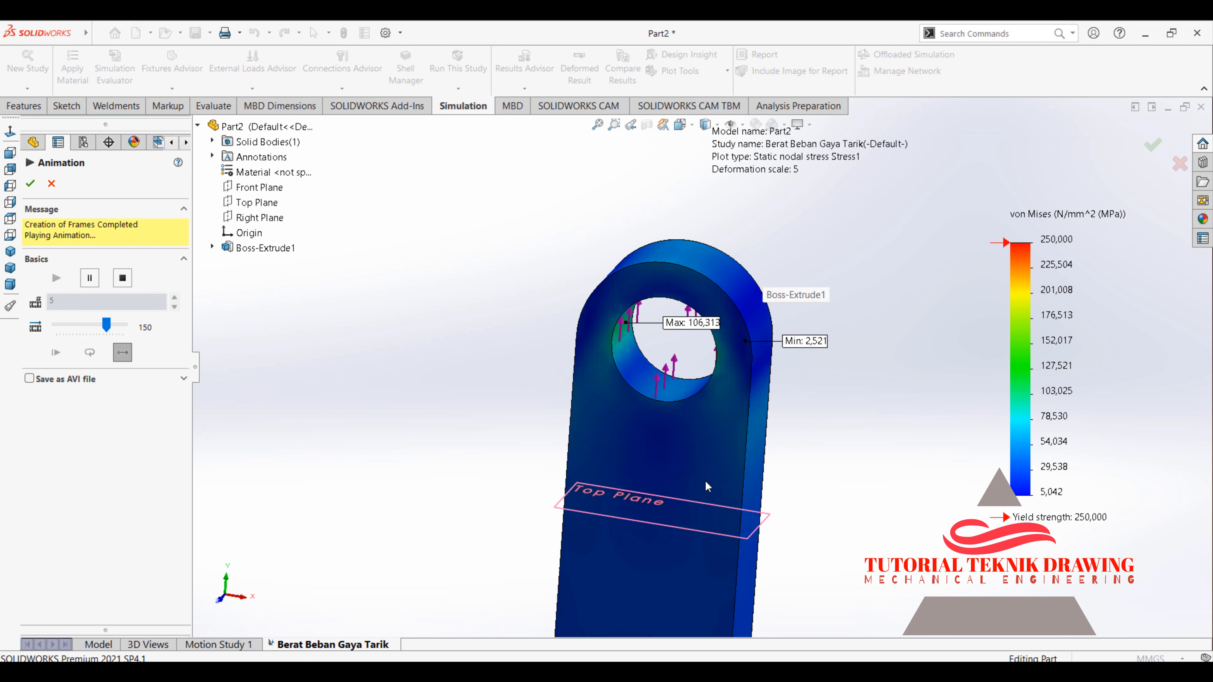
pyautogui.scroll(-3, 688, 364)
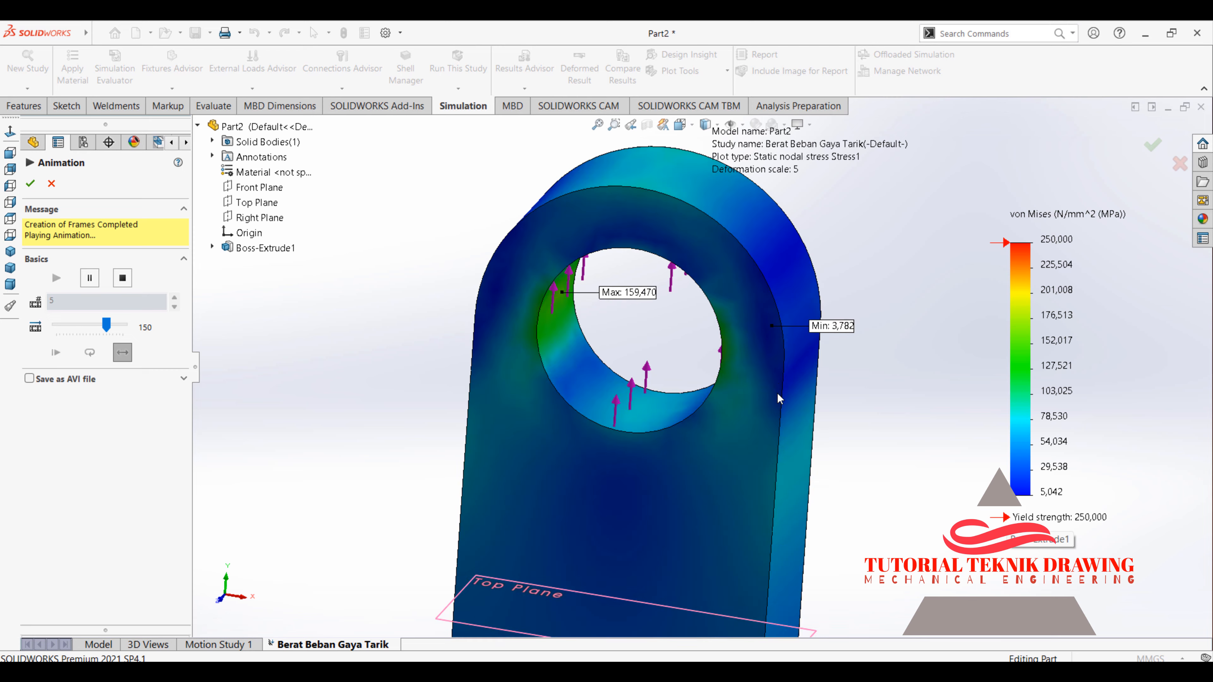
pyautogui.click(29, 184)
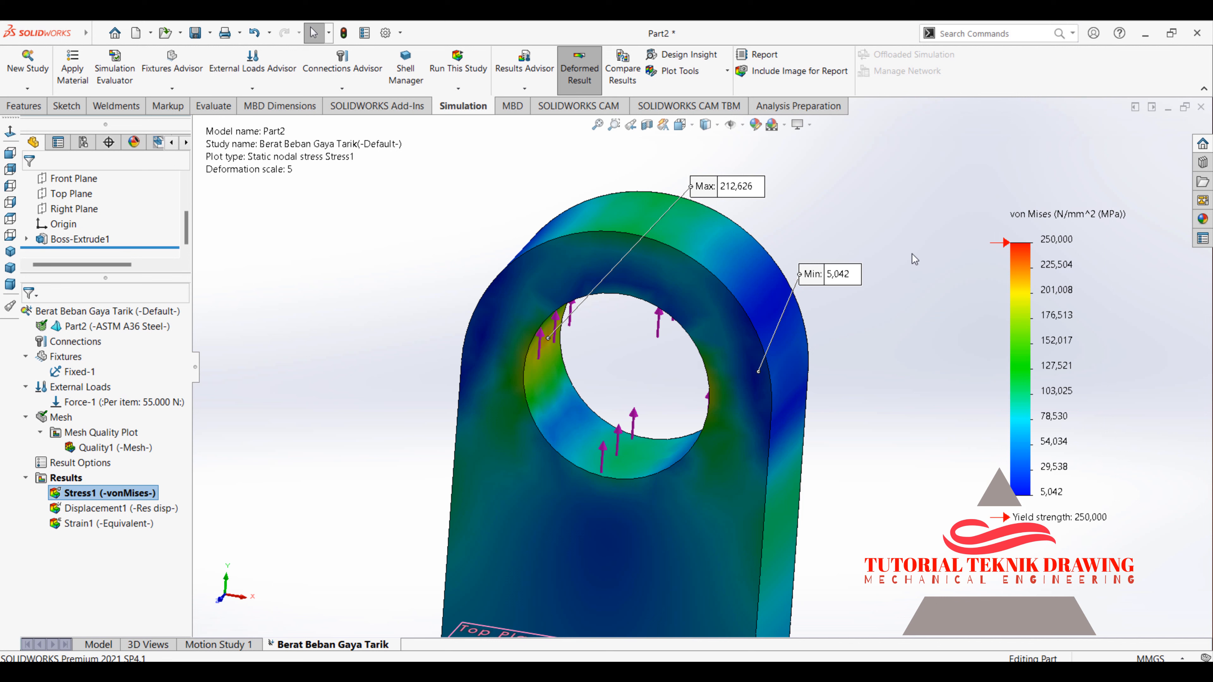
# - Show the resultant displacement plot and examine the deformation around the plate's rounded top
pyautogui.click(157, 402)
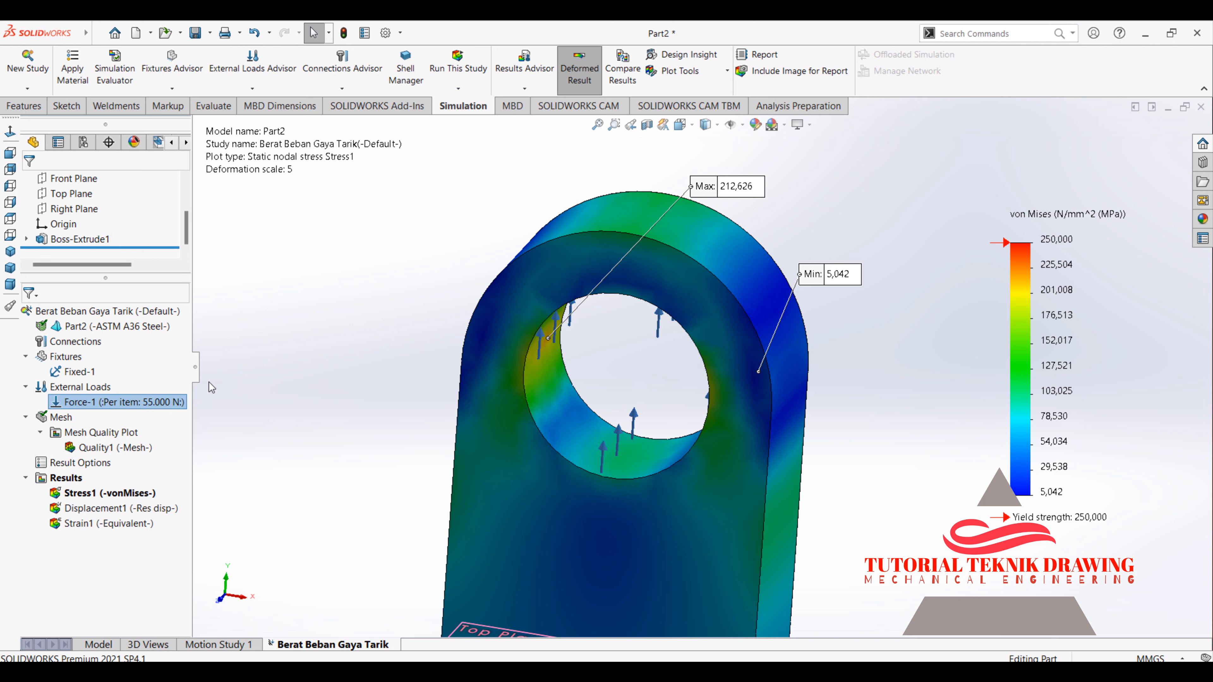
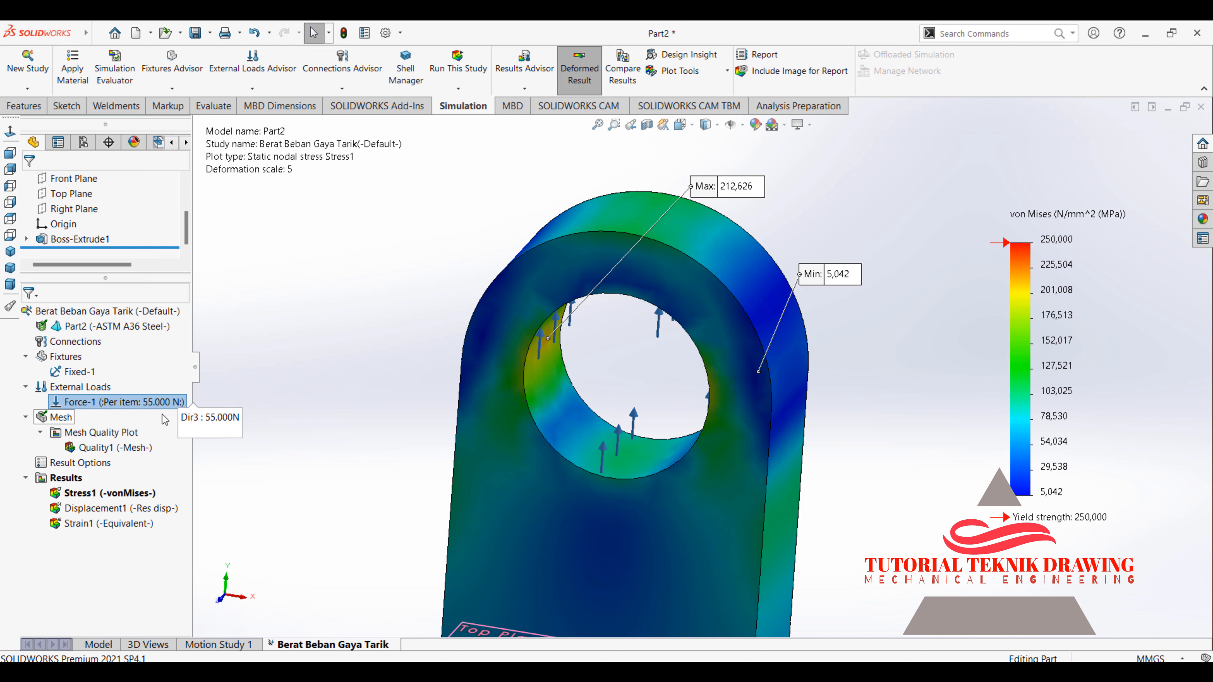
pyautogui.press('z')
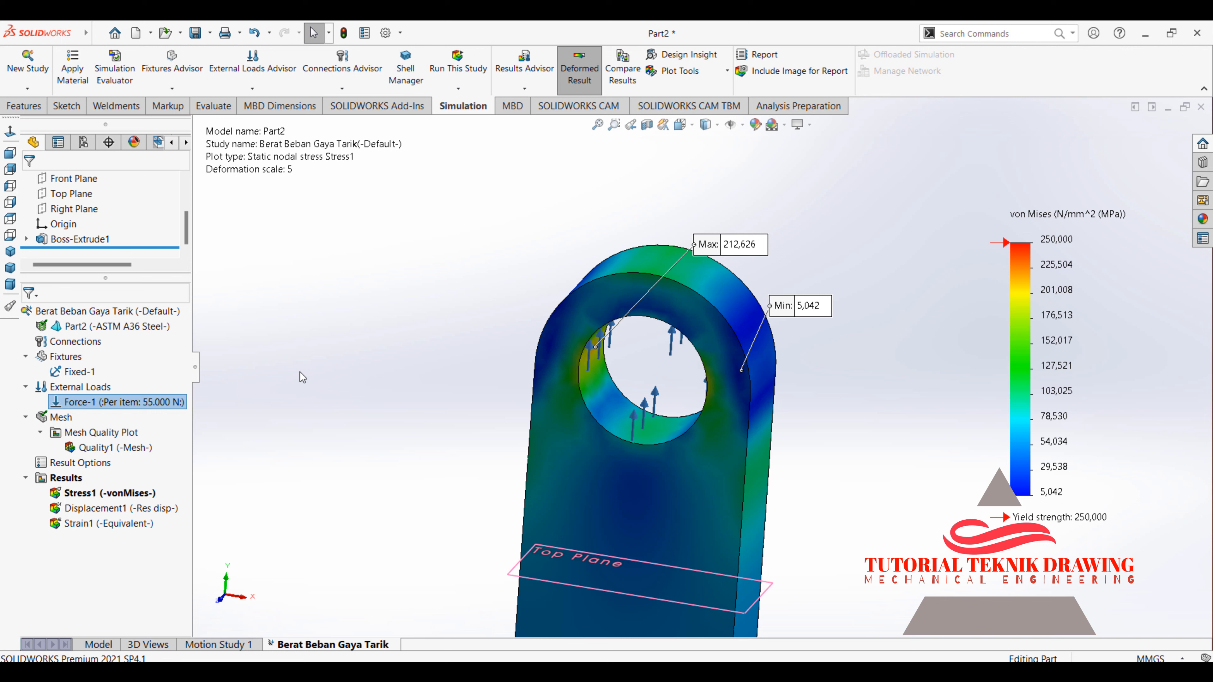
pyautogui.scroll(3, 419, 367)
pyautogui.scroll(-2, 220, 438)
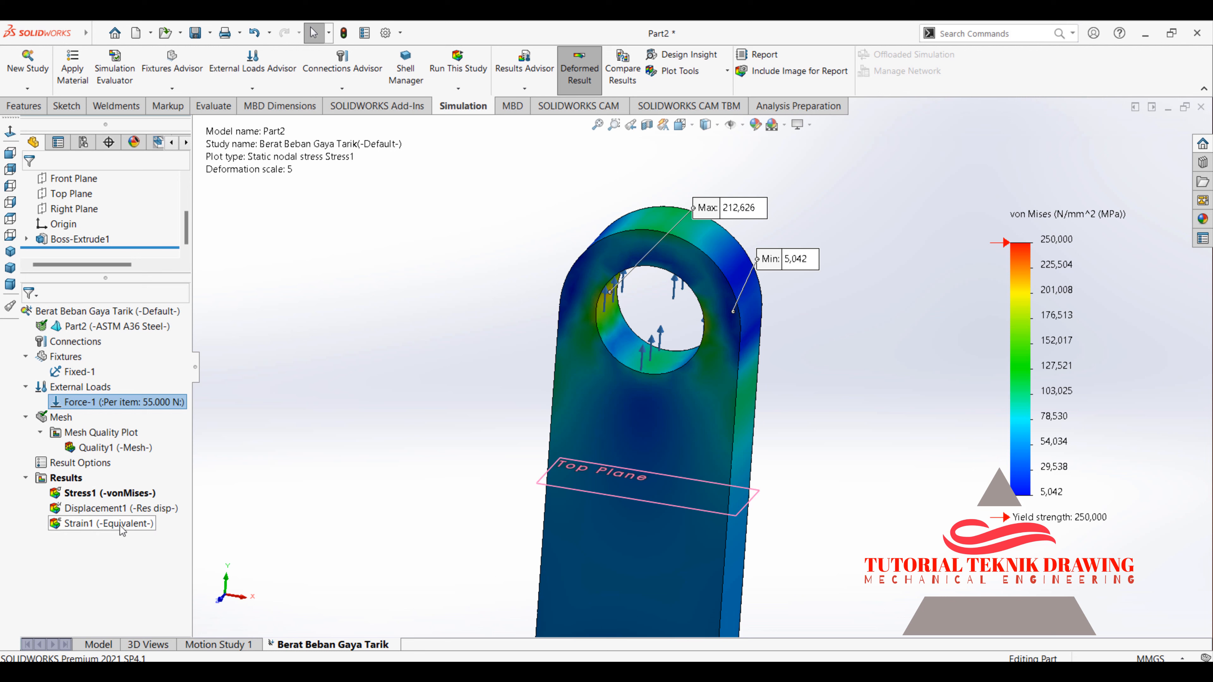
pyautogui.click(119, 492)
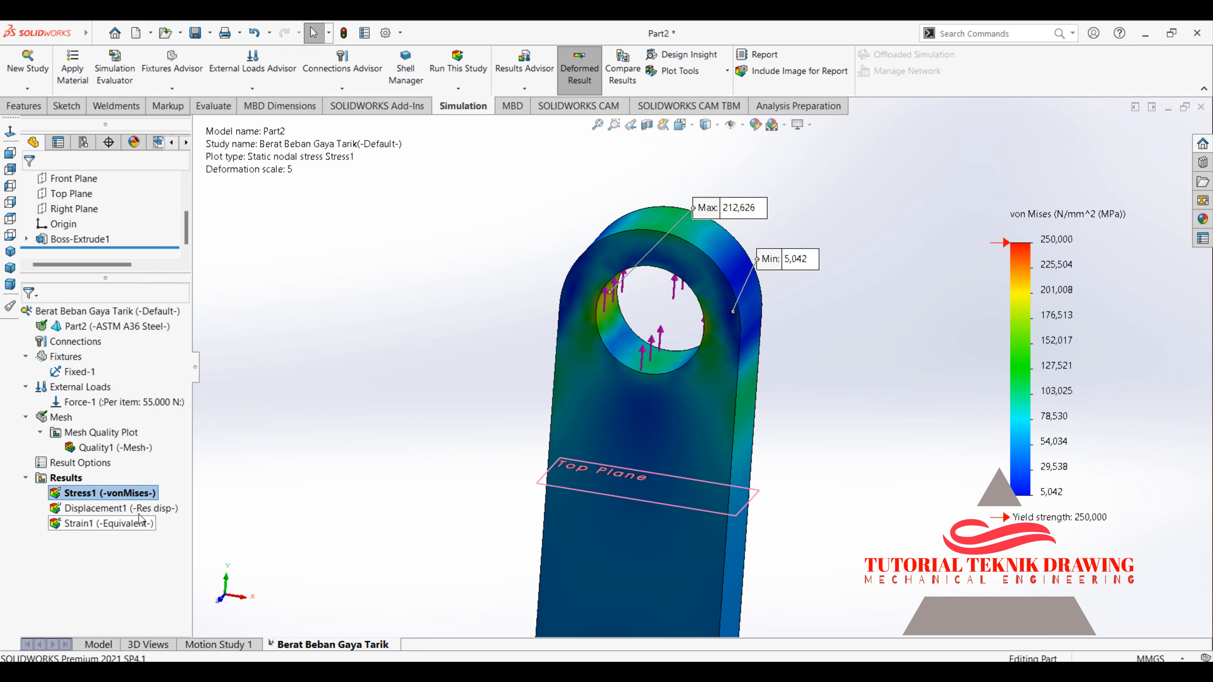
pyautogui.doubleClick(138, 508)
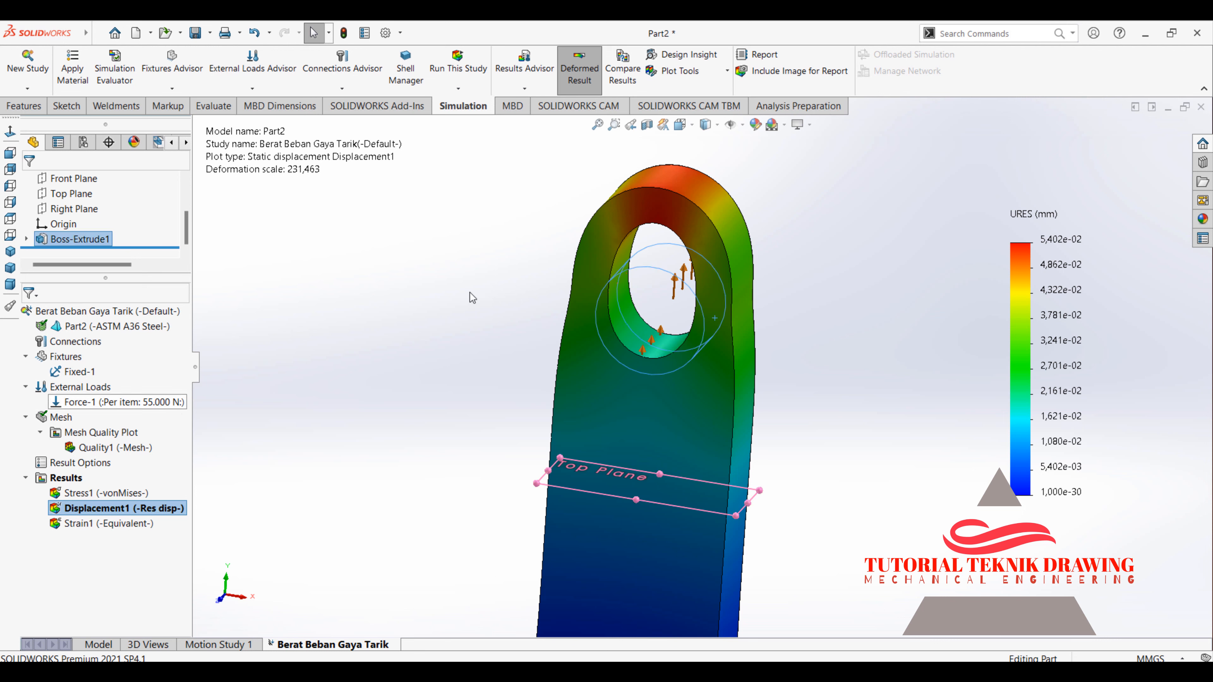
pyautogui.moveTo(664, 173); pyautogui.dragTo(699, 186, button='middle')
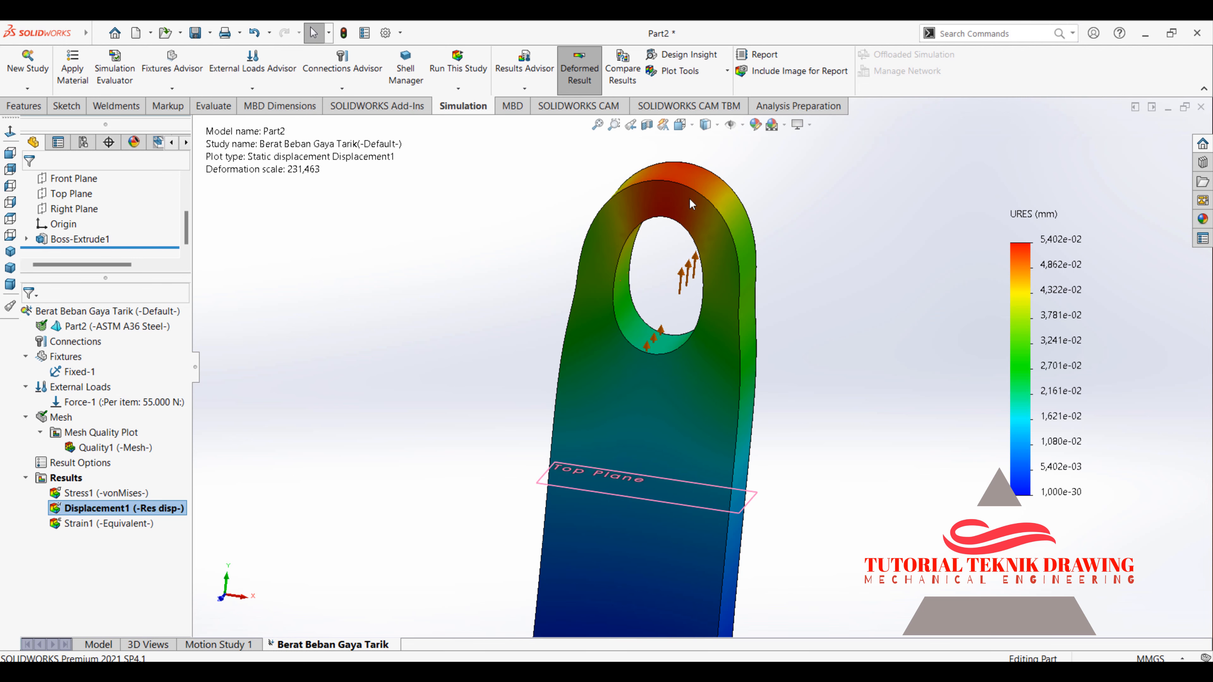
# - Show the equivalent strain plot and examine the strain on the inner face of the hole
pyautogui.doubleClick(133, 525)
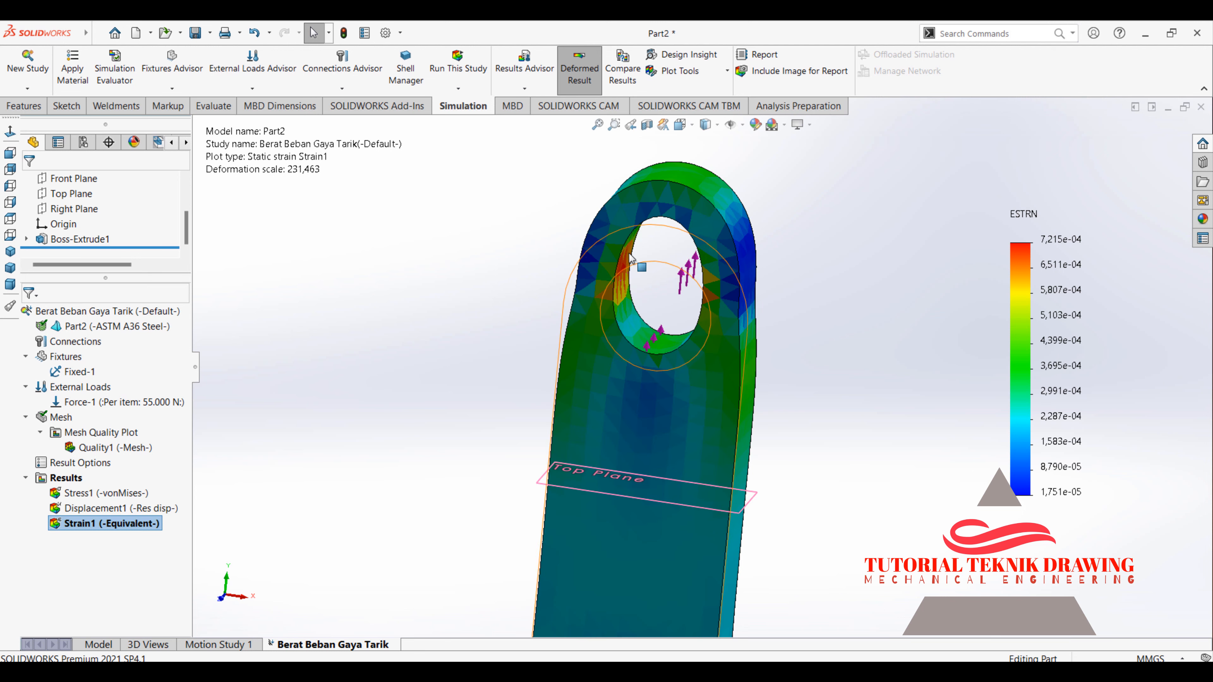
pyautogui.moveTo(636, 259); pyautogui.dragTo(656, 287, button='middle')
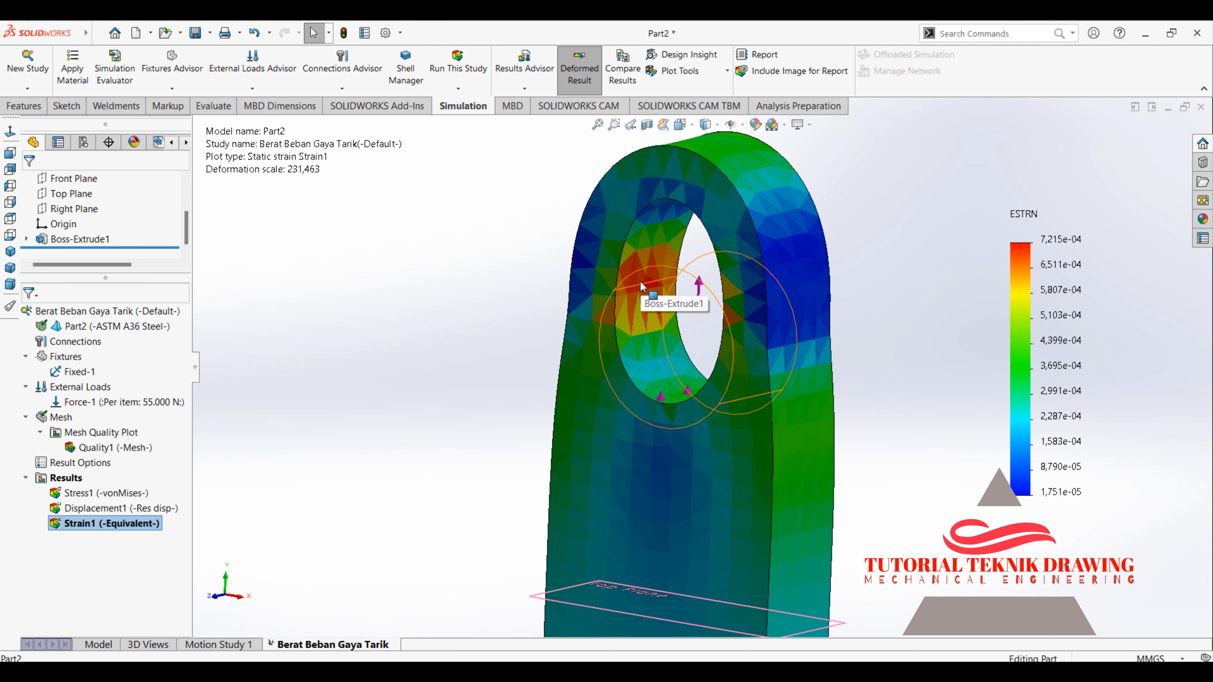
pyautogui.scroll(-5, 641, 282)
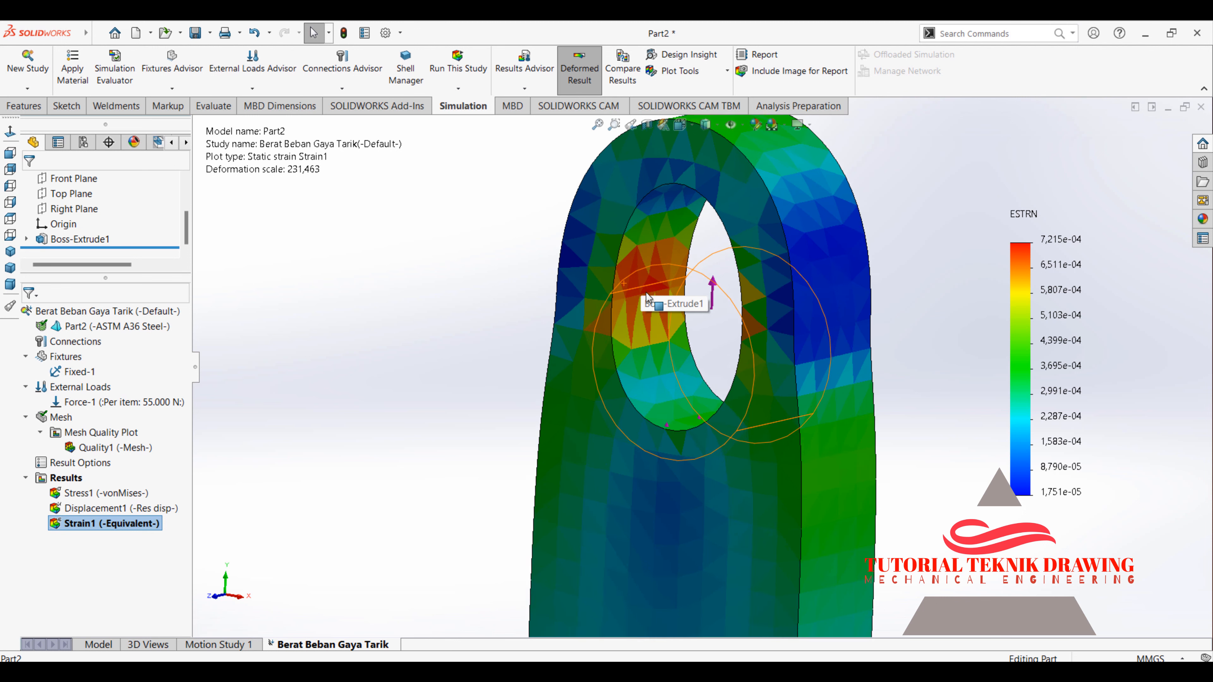
pyautogui.scroll(4, 640, 311)
pyautogui.scroll(3, 573, 316)
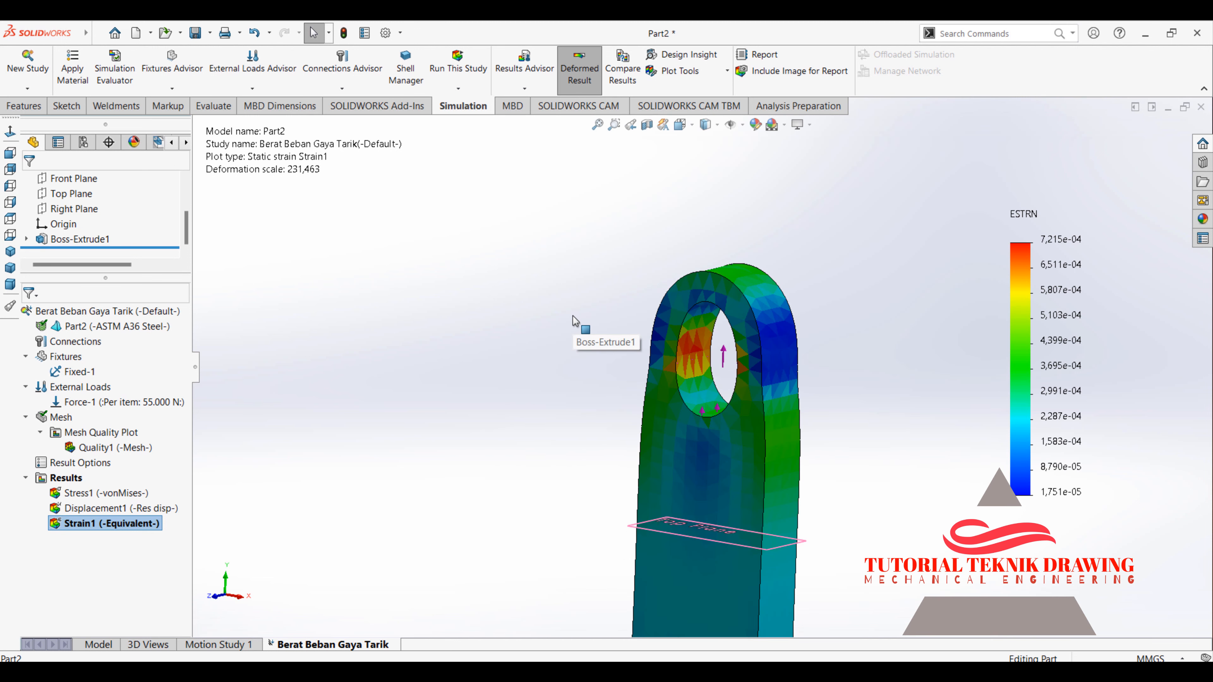
# - Show the von Mises stress plot again and examine the stress over the whole plate
pyautogui.doubleClick(96, 493)
pyautogui.scroll(-2, 667, 400)
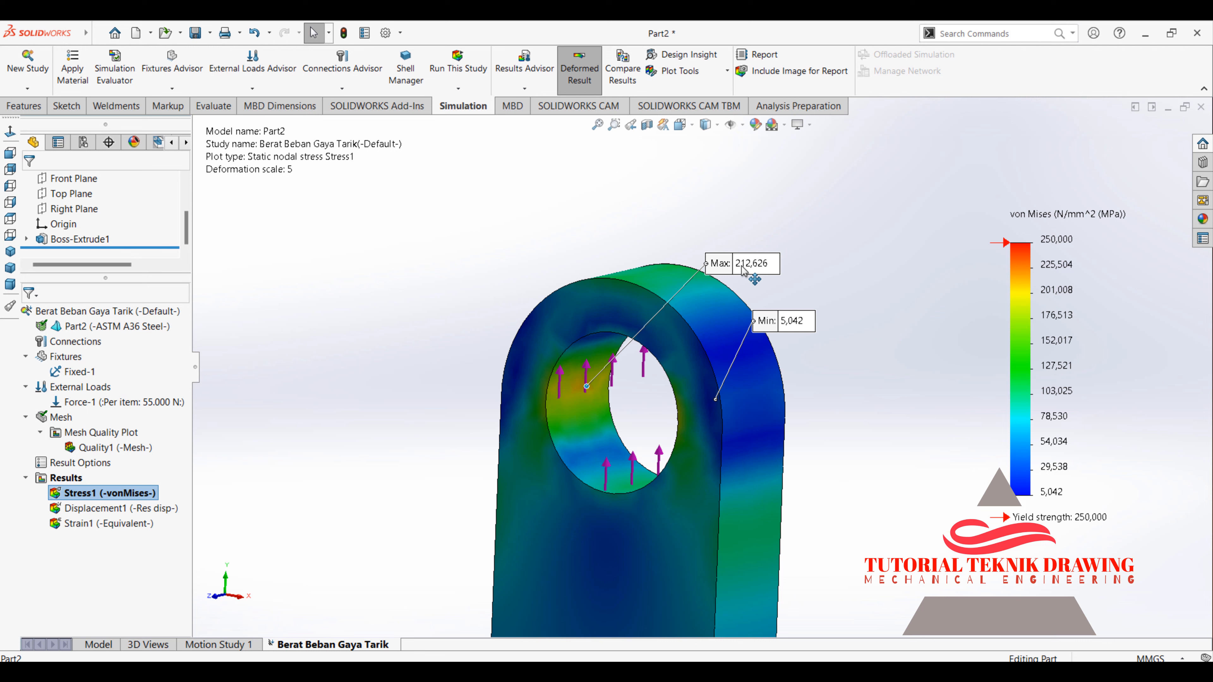
pyautogui.scroll(4, 743, 270)
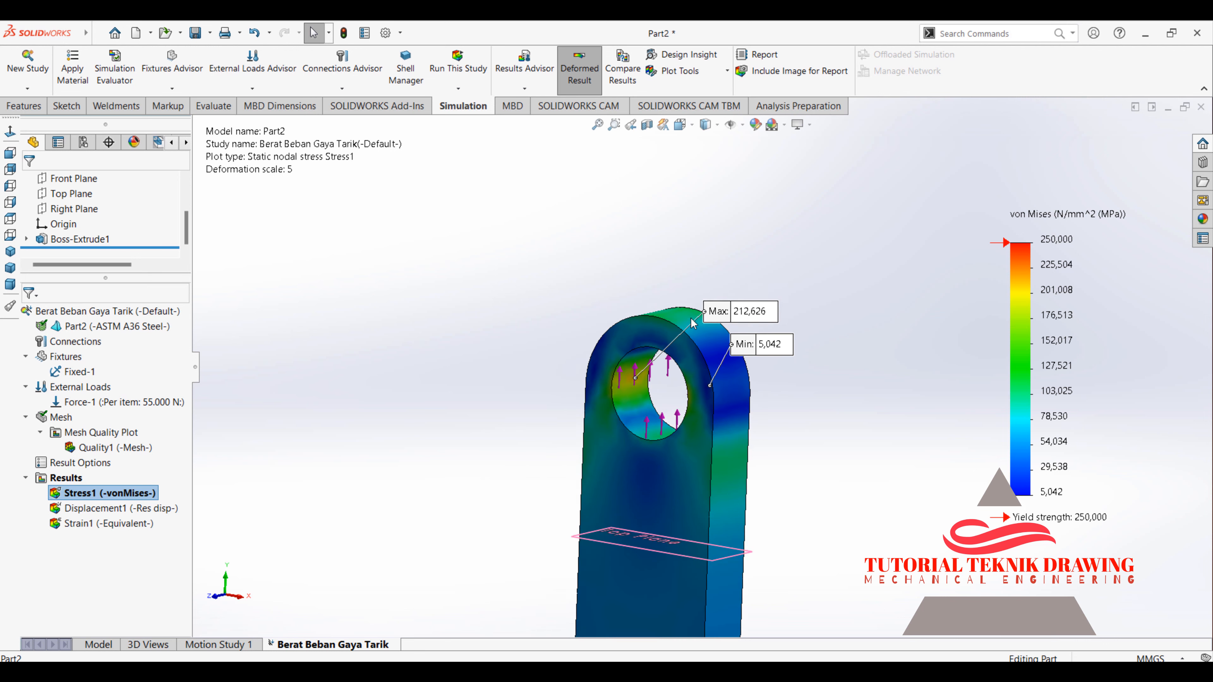
pyautogui.scroll(5, 744, 382)
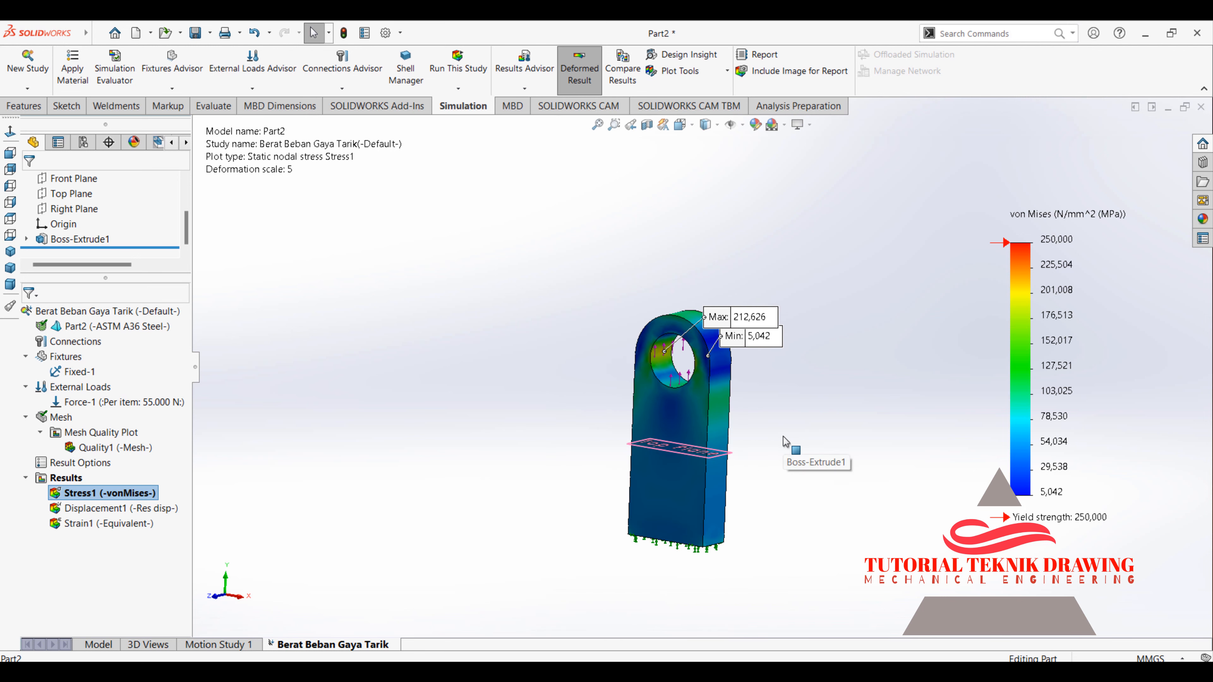
pyautogui.scroll(-2, 704, 447)
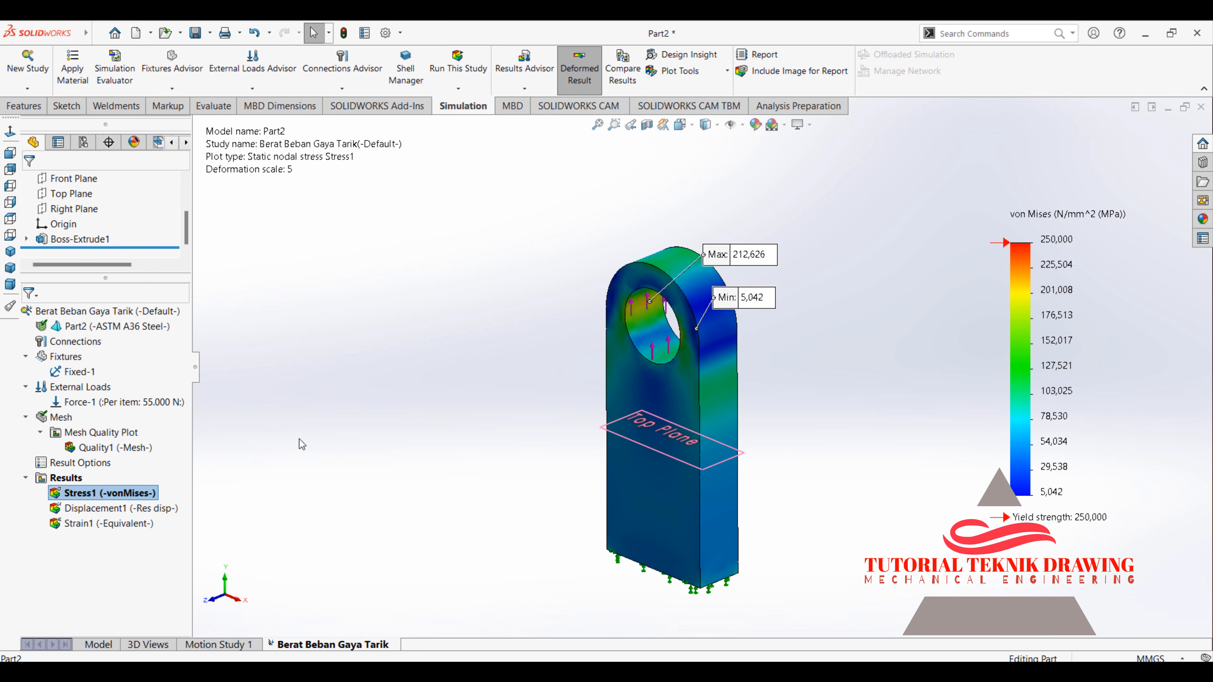
# - Delete the displacement and strain plots from the study results
pyautogui.rightClick(123, 510)
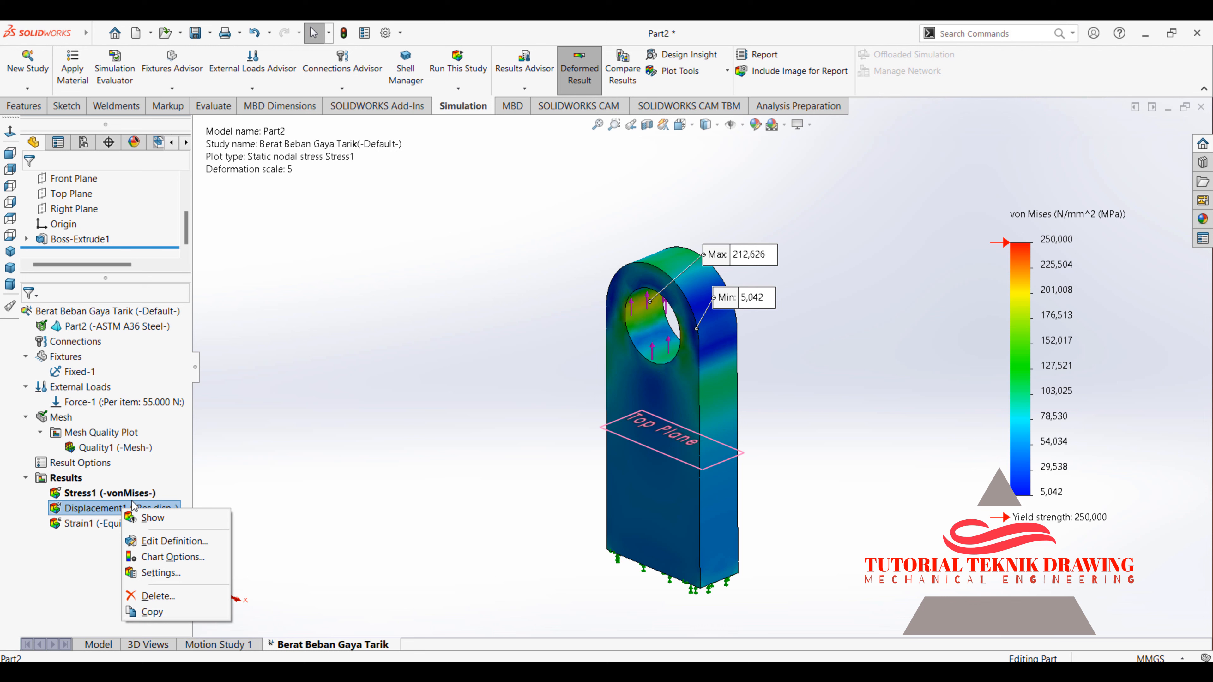
pyautogui.click(158, 597)
pyautogui.click(660, 326)
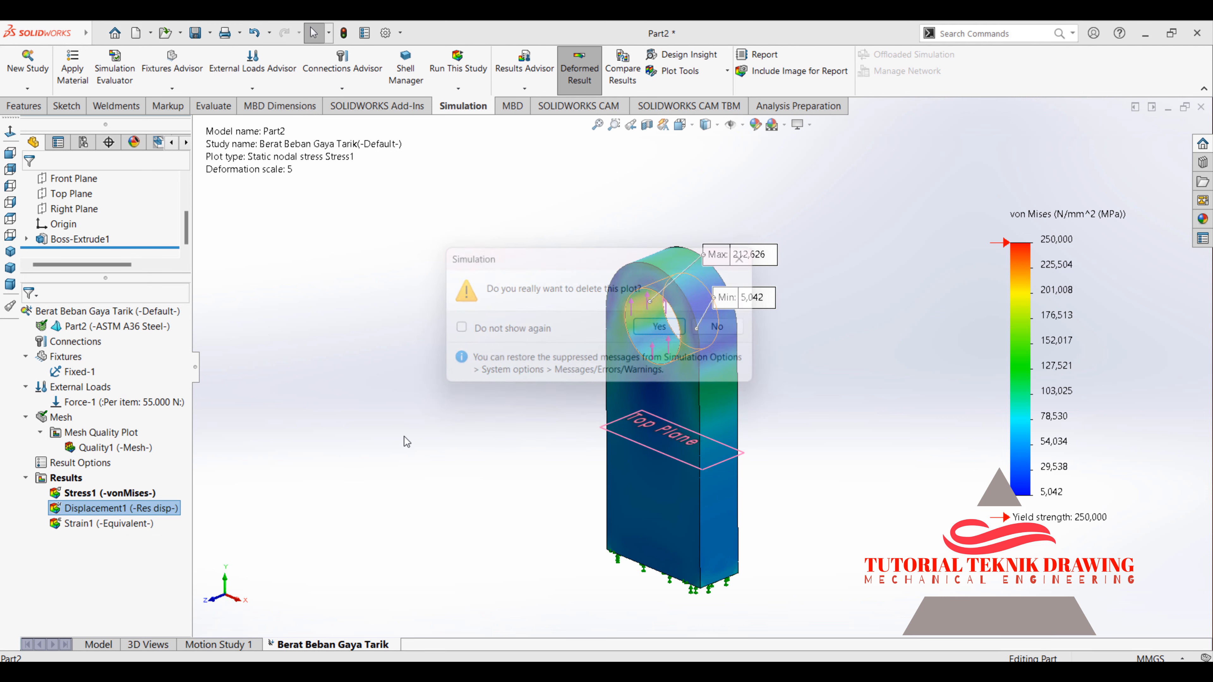
pyautogui.rightClick(136, 509)
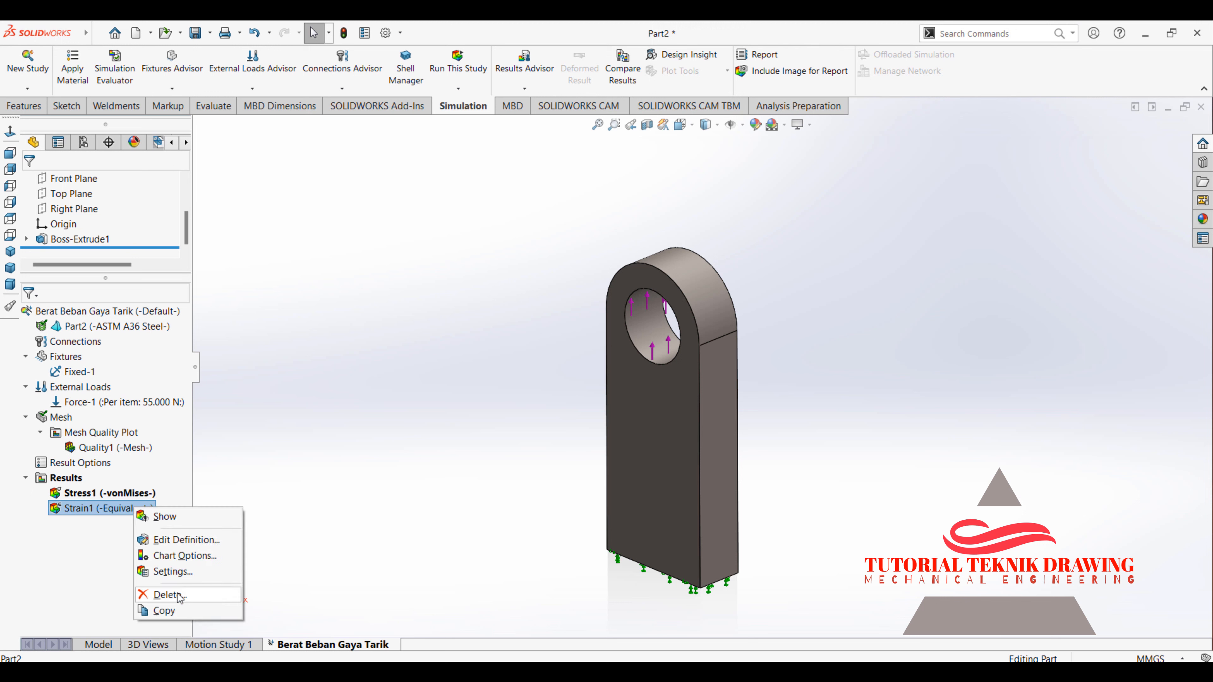
pyautogui.click(165, 595)
pyautogui.click(653, 335)
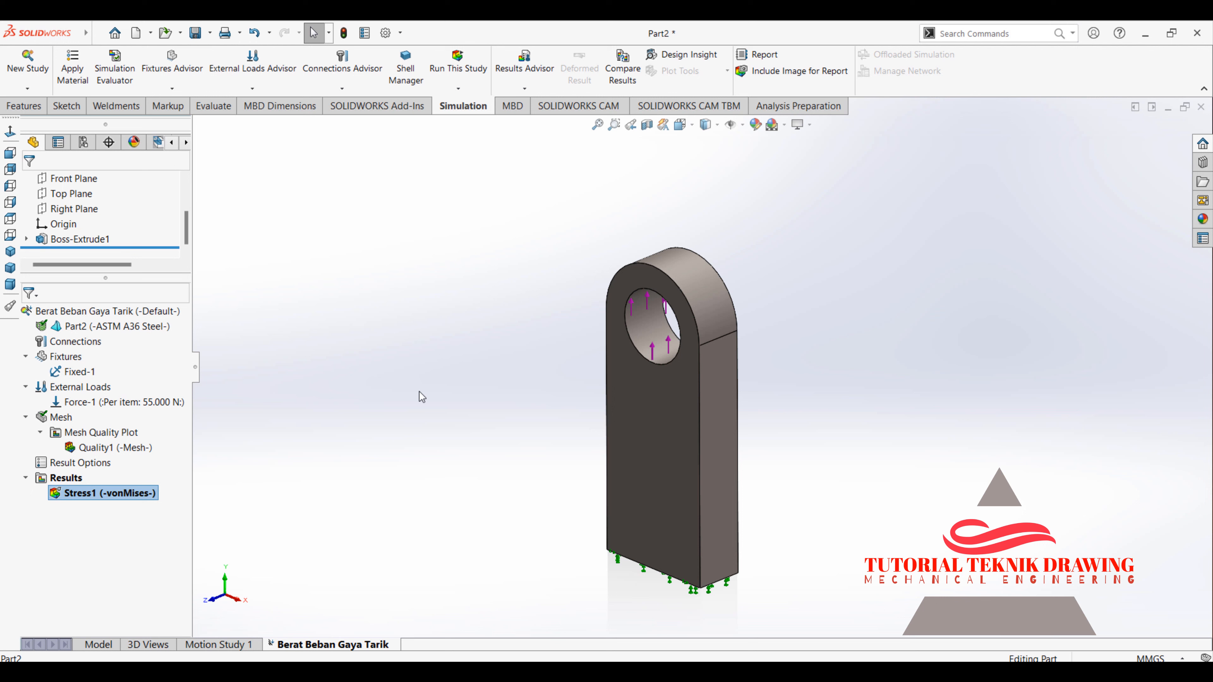
pyautogui.click(333, 412)
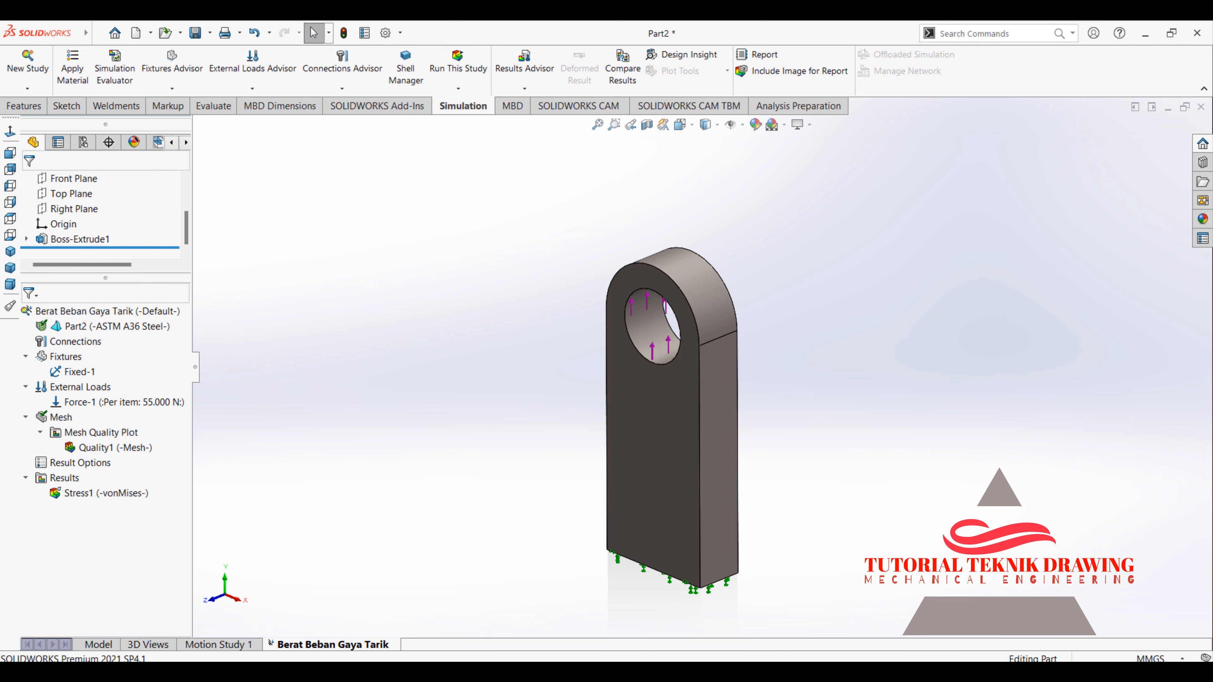
# - Switch to Chrome and search the web in a new tab for "solidworks ke office"
pyautogui.hotkey('alt', 'Tab')
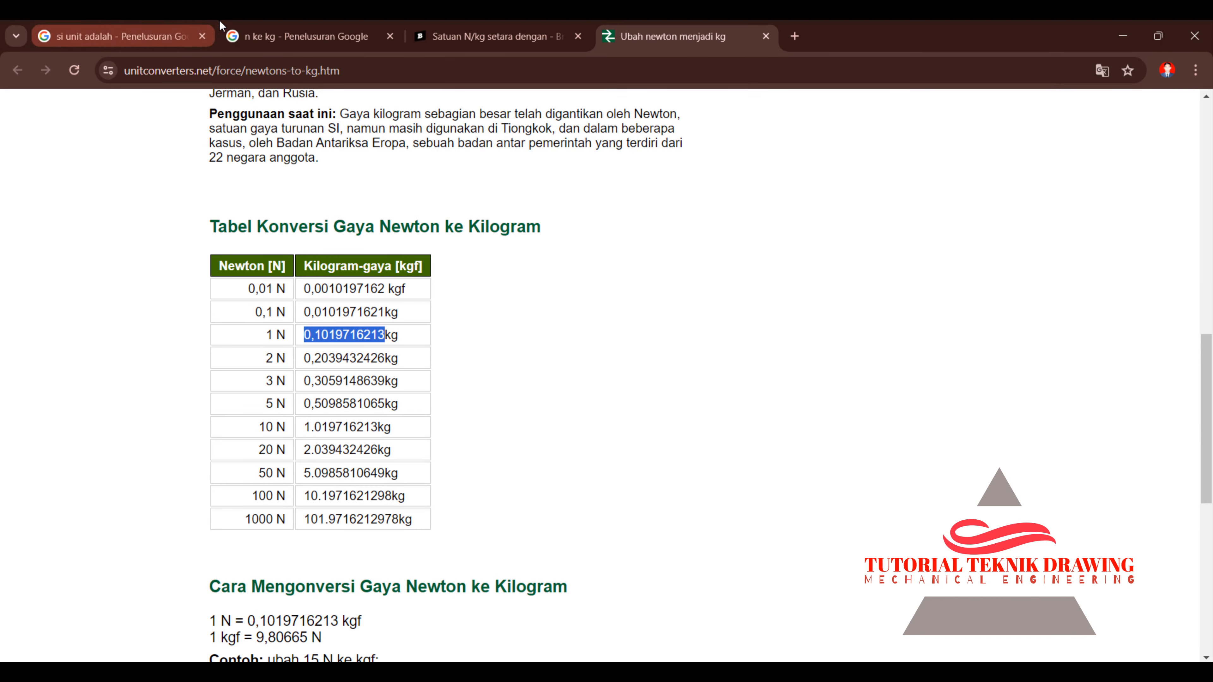
pyautogui.click(795, 36)
pyautogui.click(601, 70)
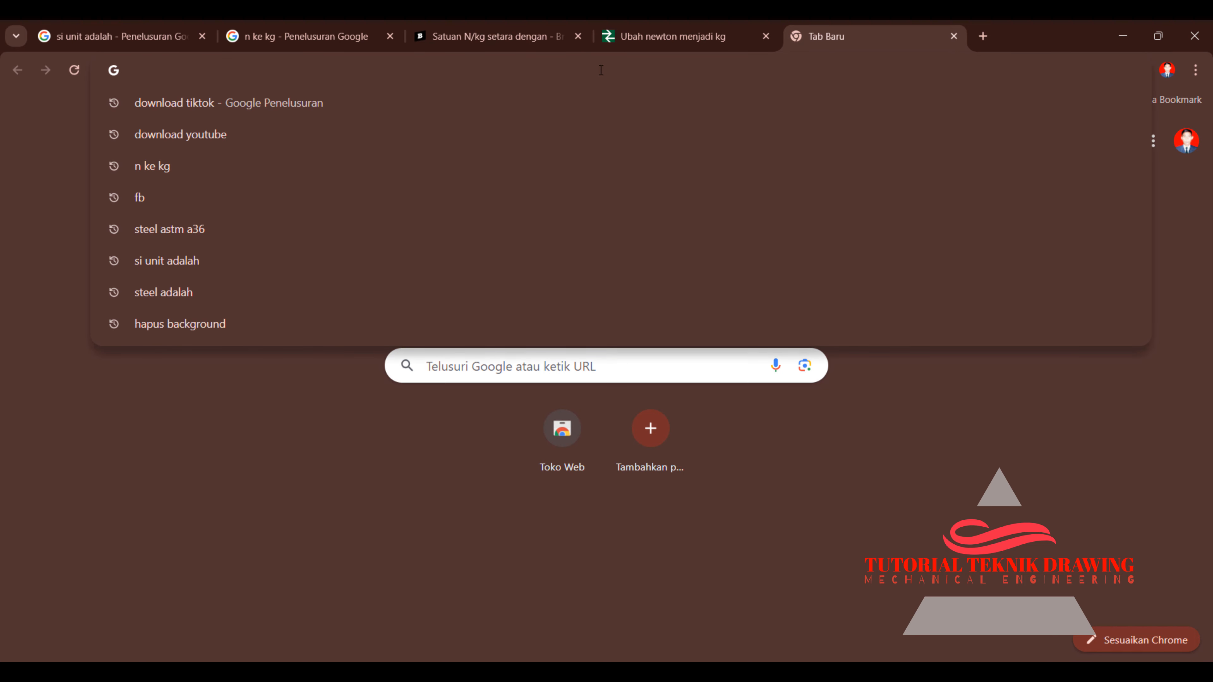
pyautogui.write('off')
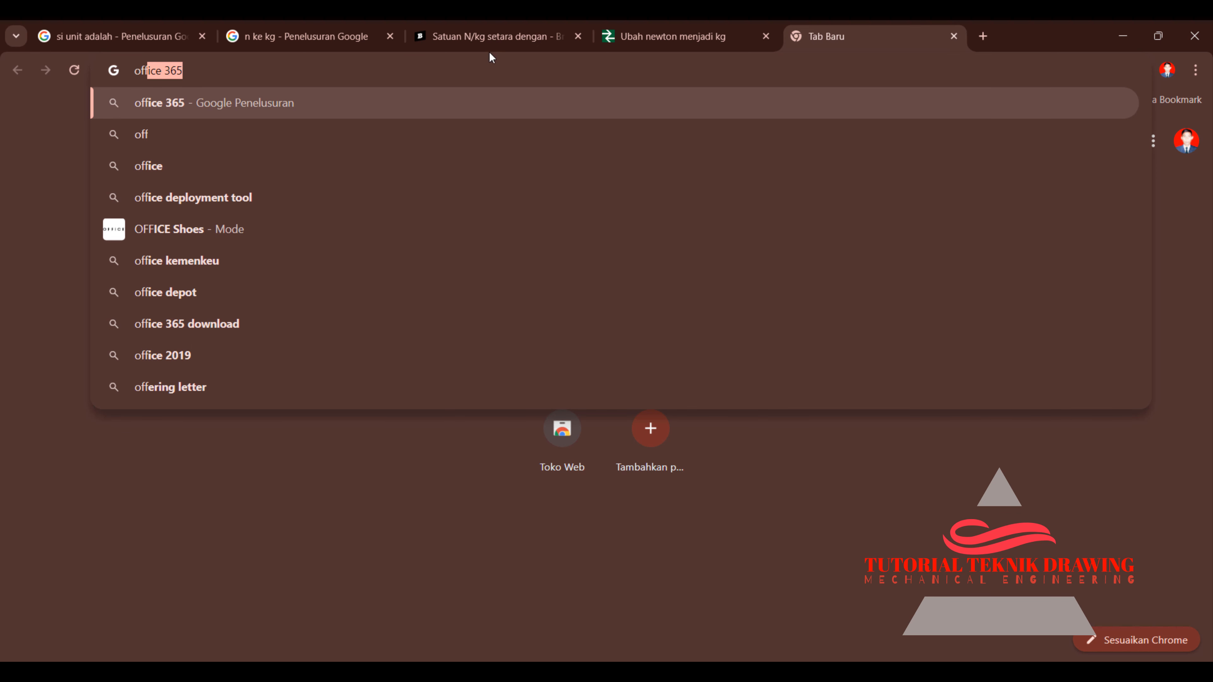
pyautogui.press('Right')
pyautogui.press('BackSpace')
pyautogui.press('BackSpace')
pyautogui.press('BackSpace')
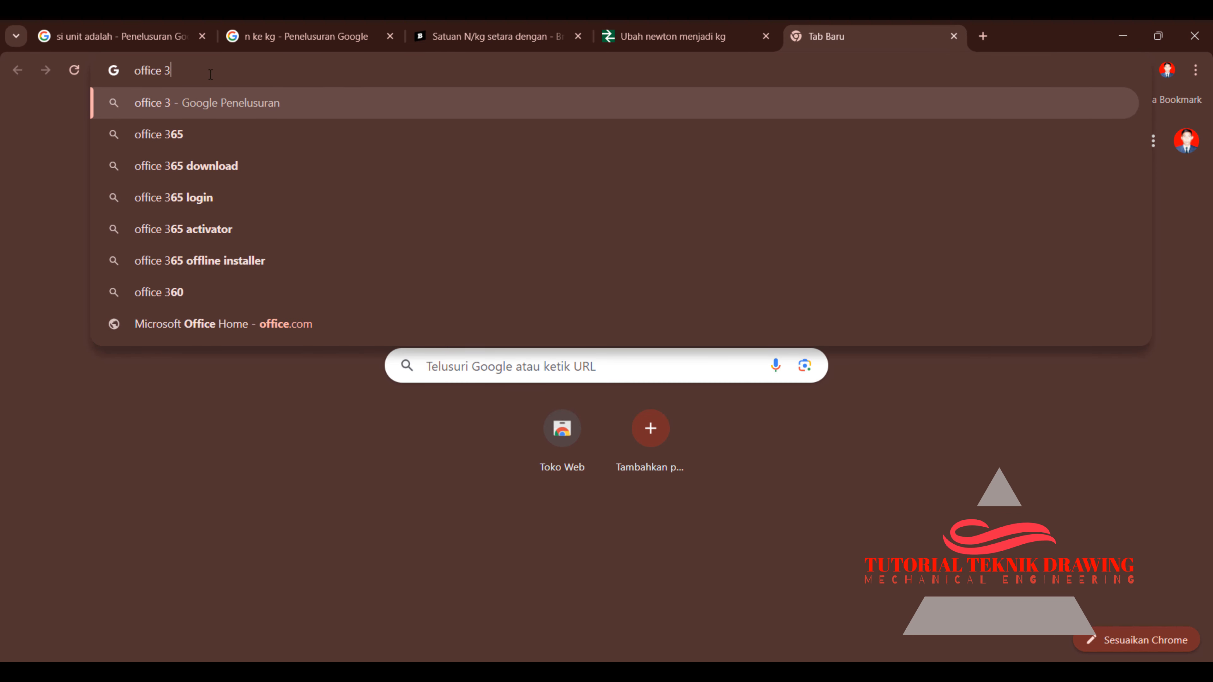
pyautogui.write('k')
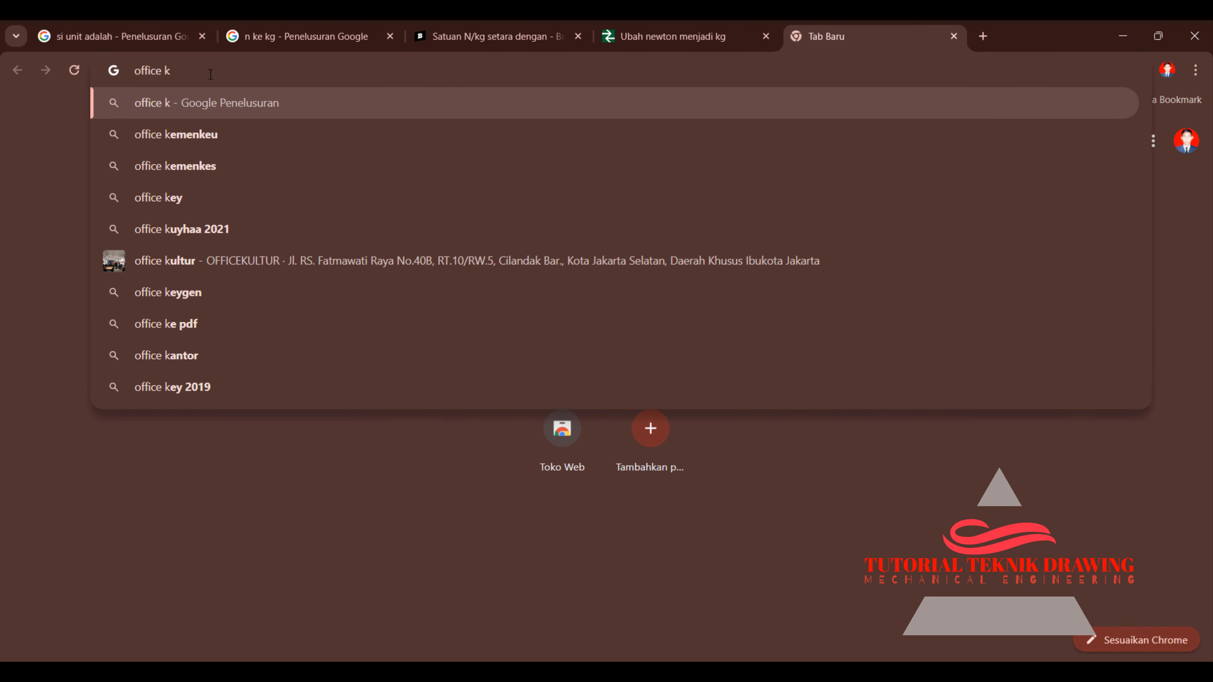
pyautogui.press('BackSpace')
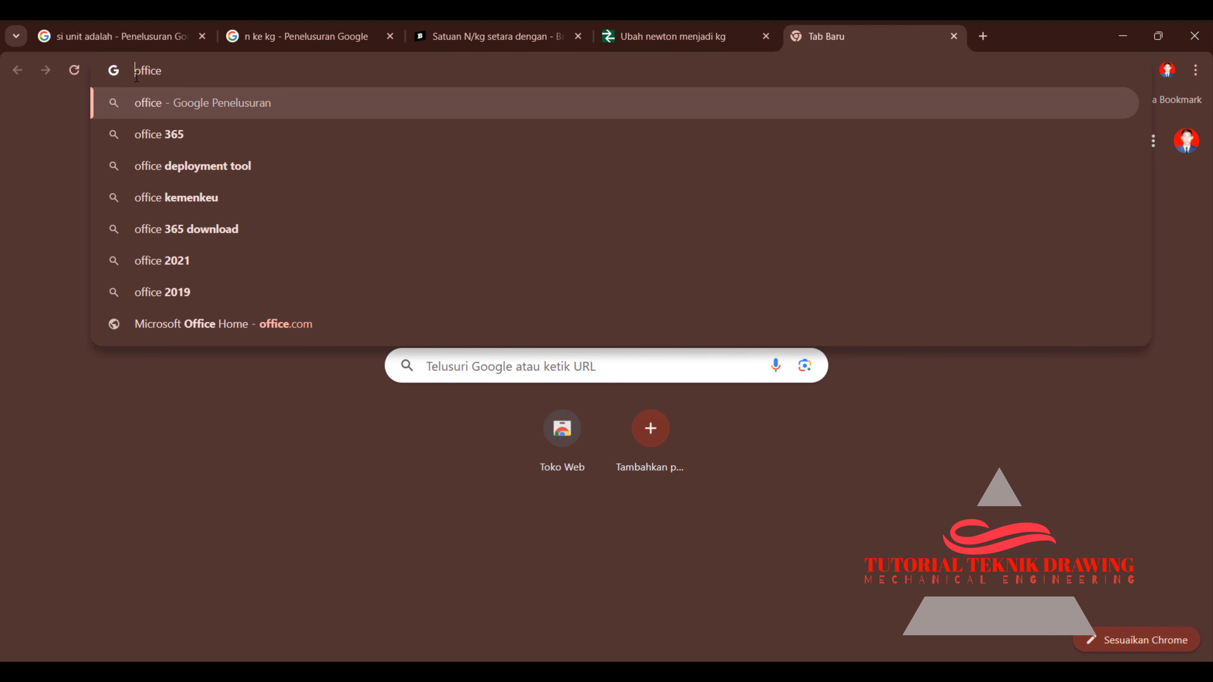
pyautogui.write('solid')
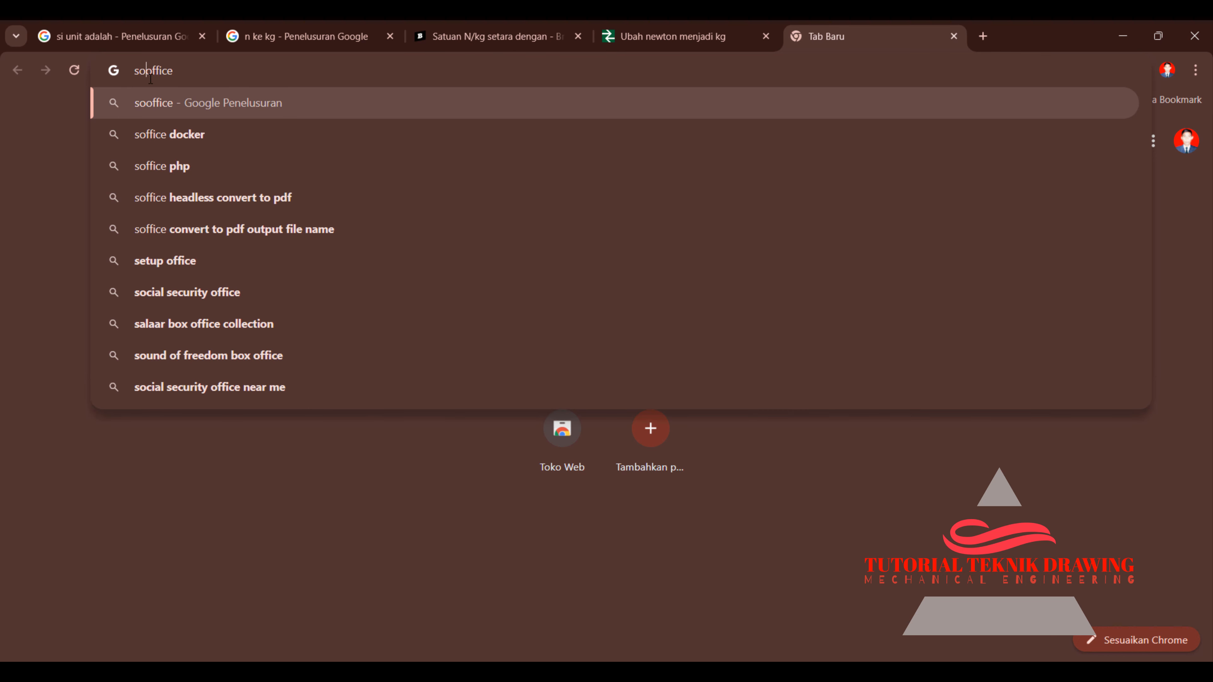
pyautogui.write('w')
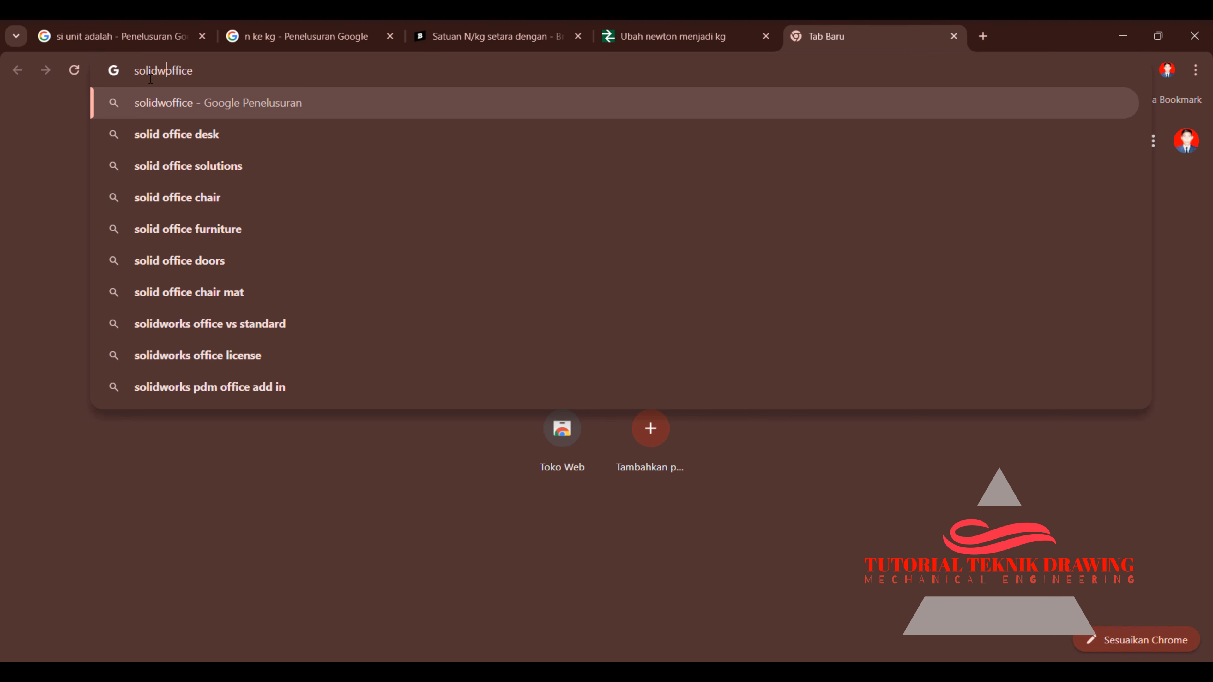
pyautogui.write('or')
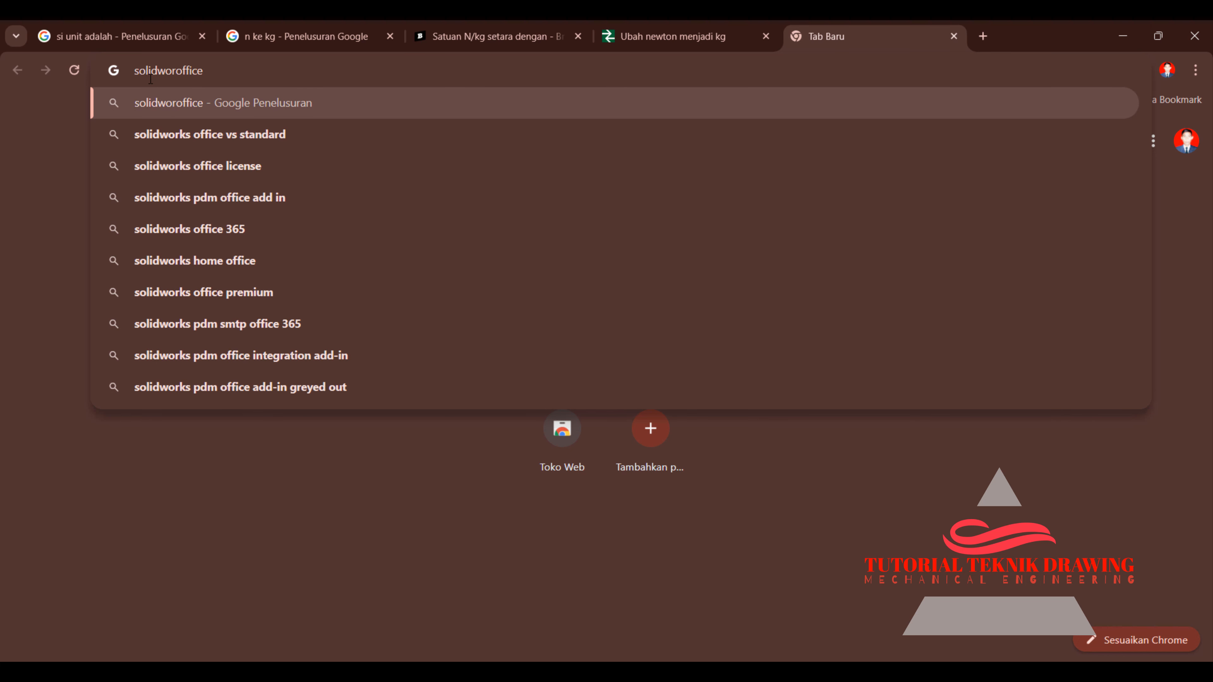
pyautogui.write('ks ')
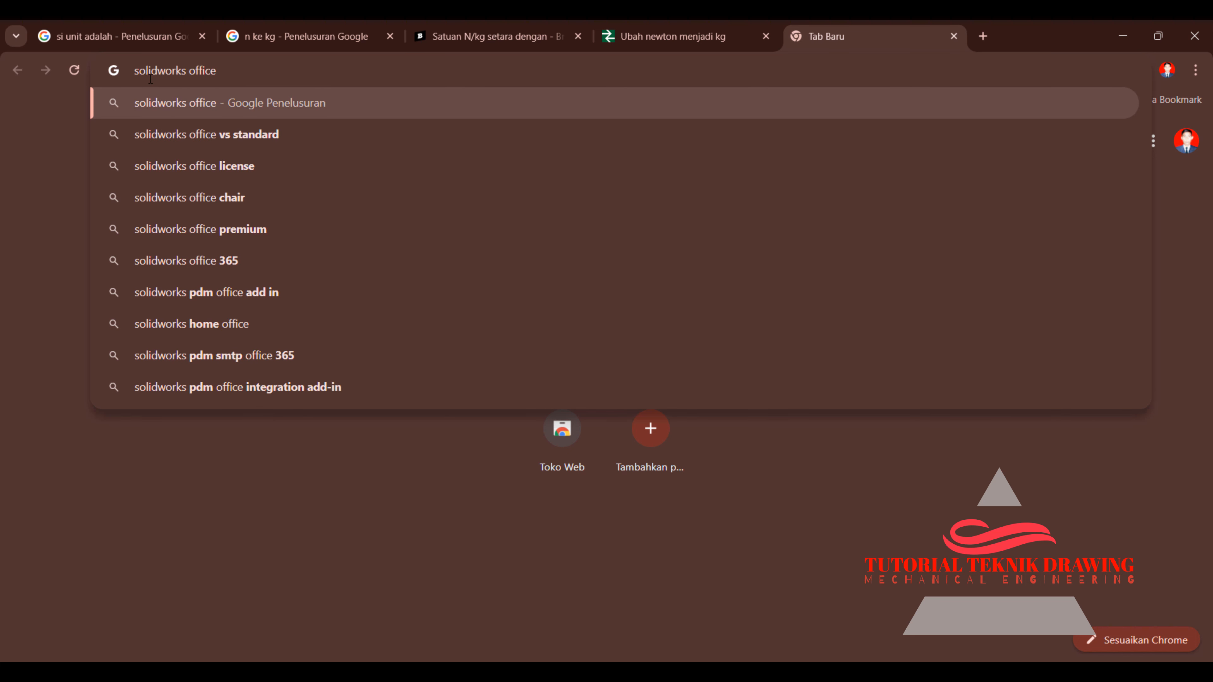
pyautogui.write('ke')
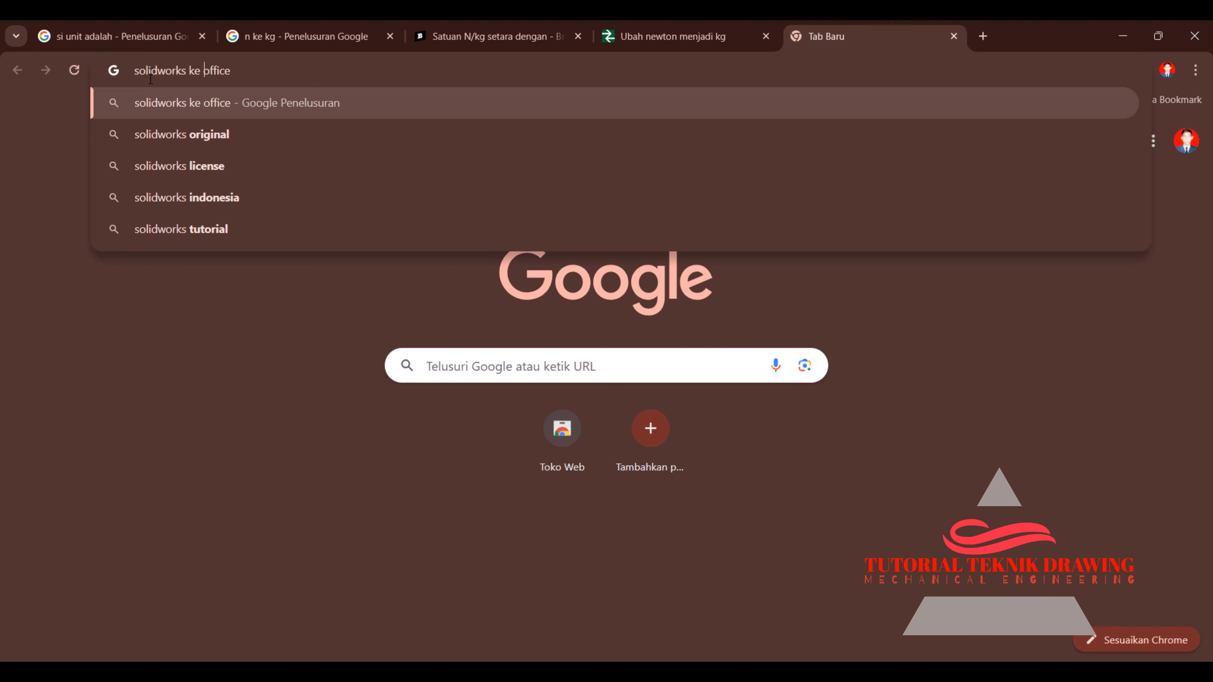
pyautogui.press('Return')
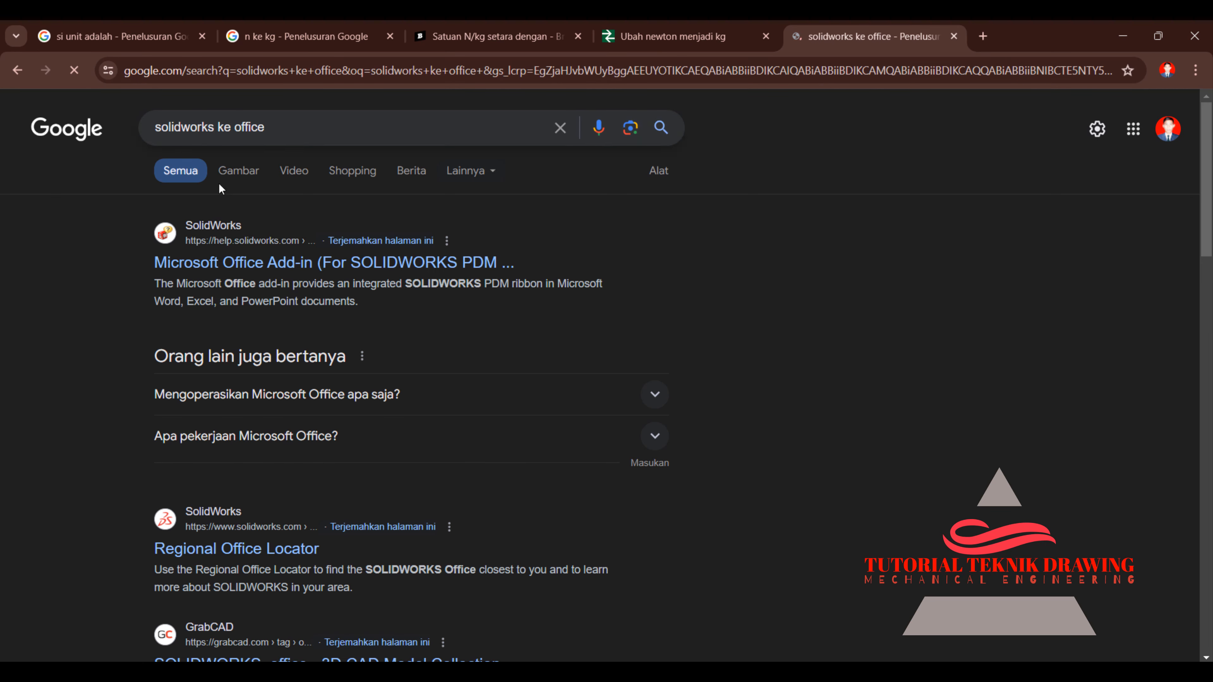
# - Open the SOLIDWORKS PDM Microsoft Office Add-in help page in a new tab, dismiss its overlays and read through it
pyautogui.rightClick(342, 268)
pyautogui.click(344, 286)
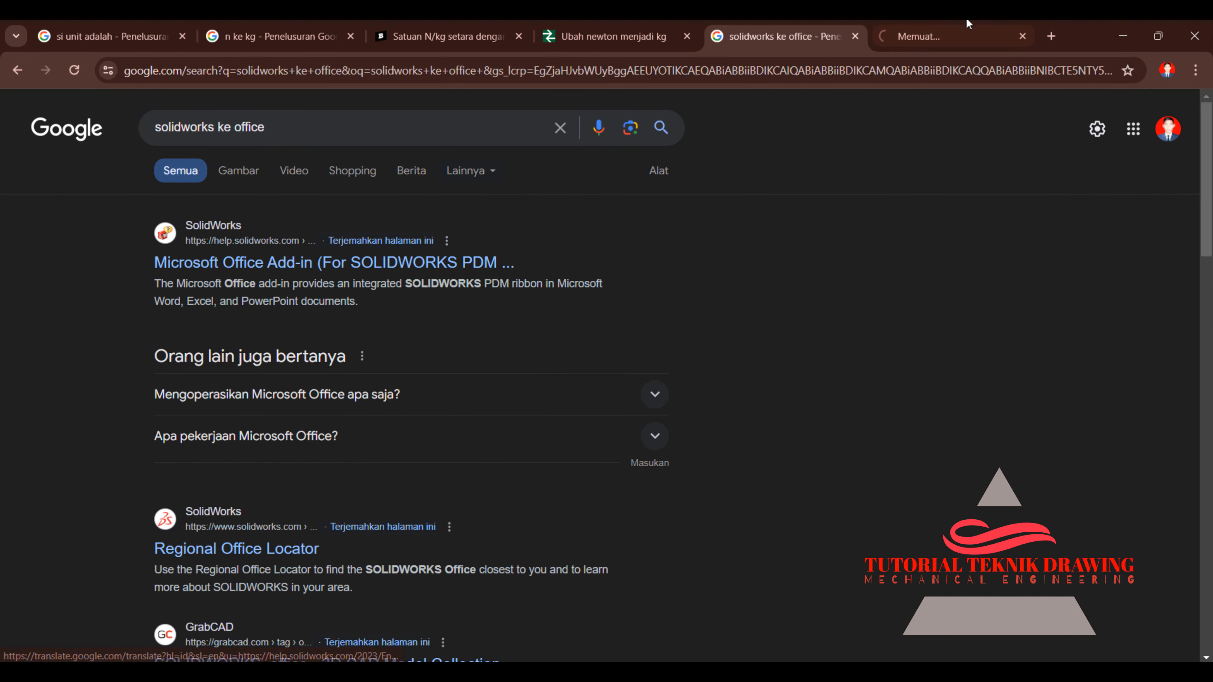
pyautogui.click(955, 36)
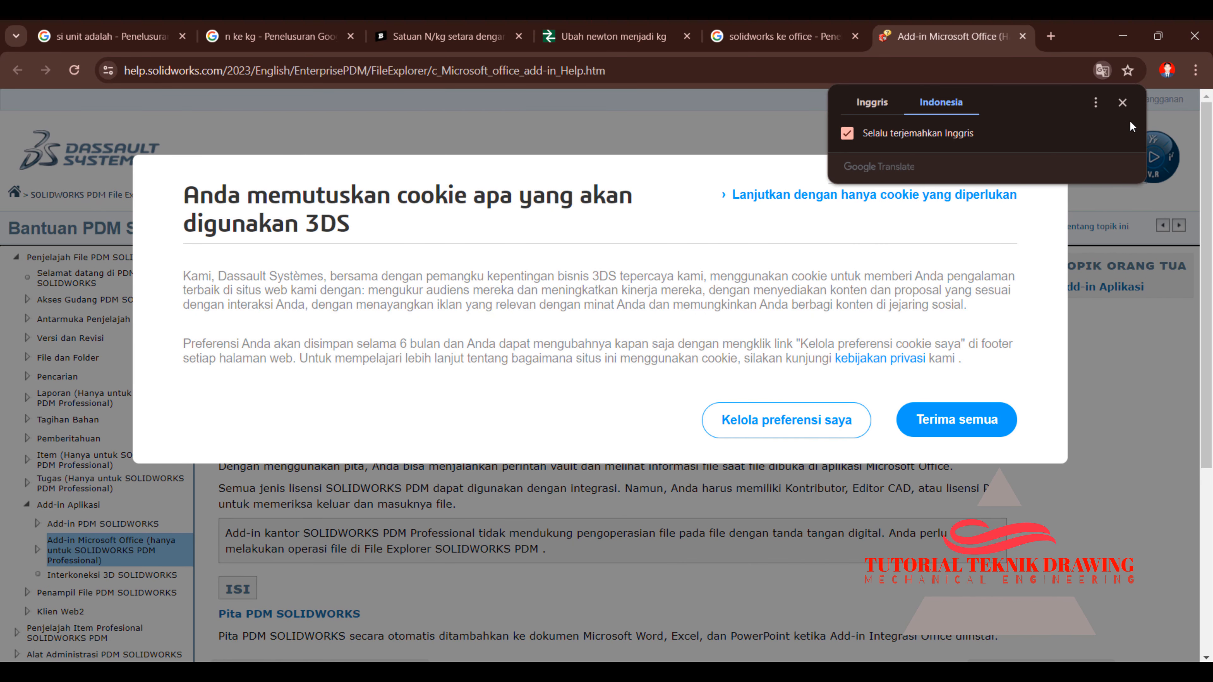
pyautogui.click(1125, 103)
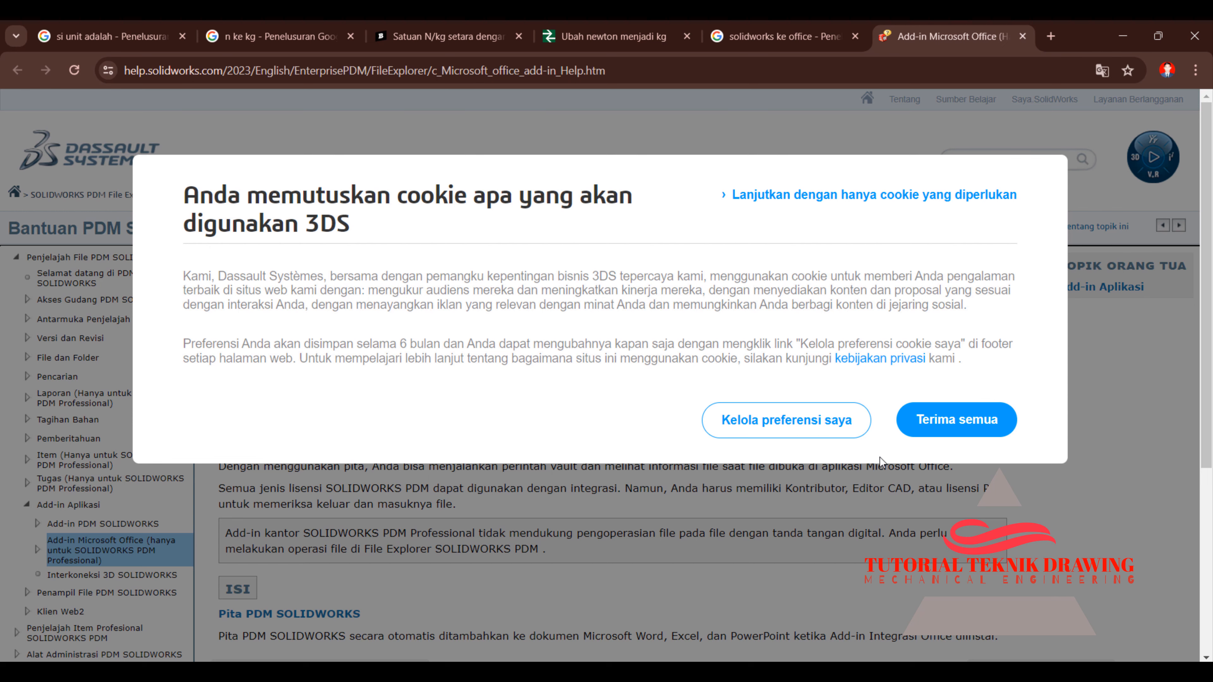
pyautogui.click(792, 431)
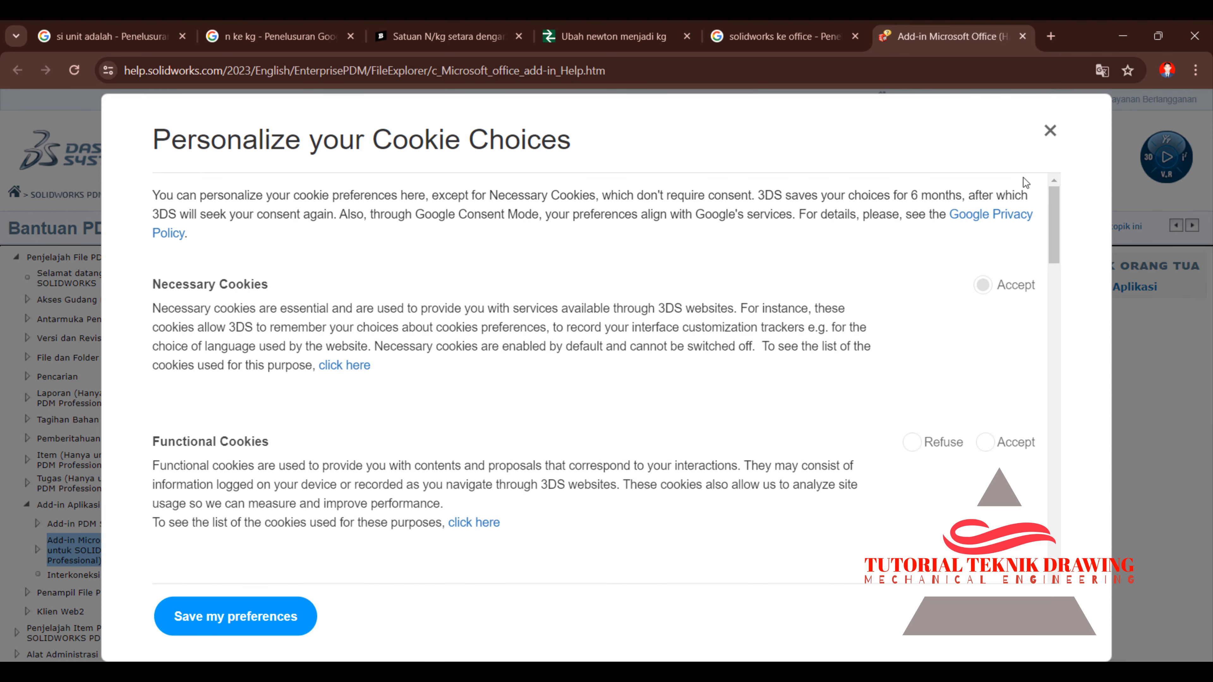
pyautogui.click(1050, 130)
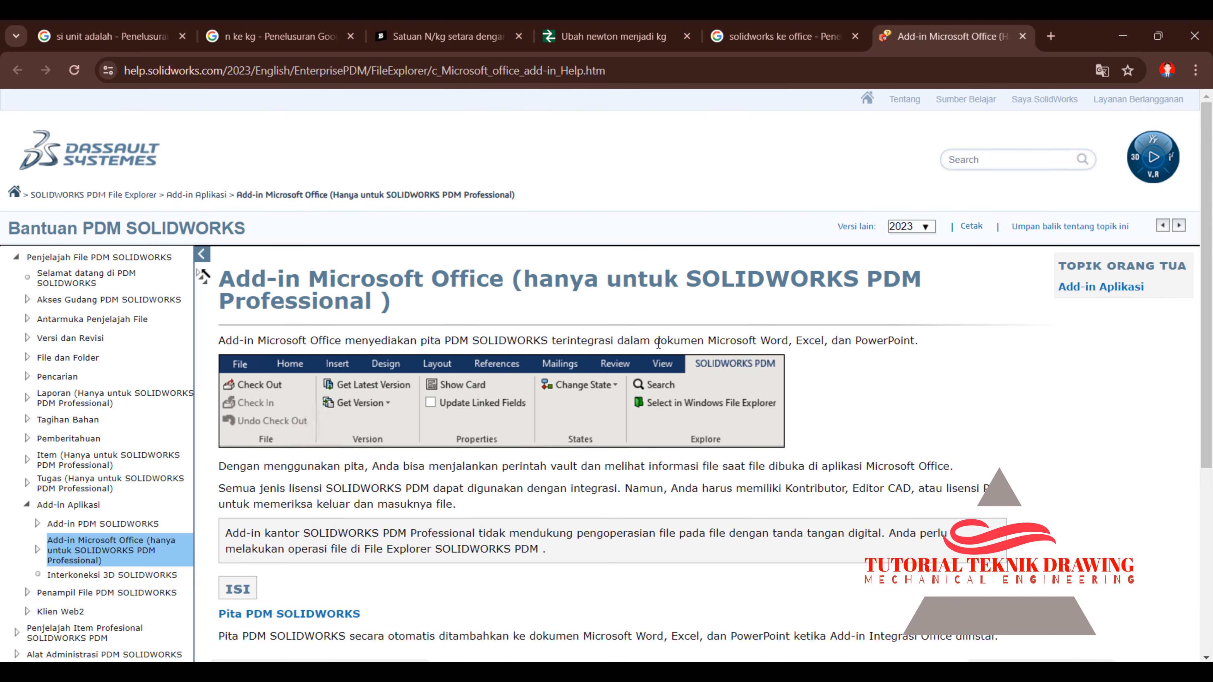
pyautogui.scroll(-5, 658, 343)
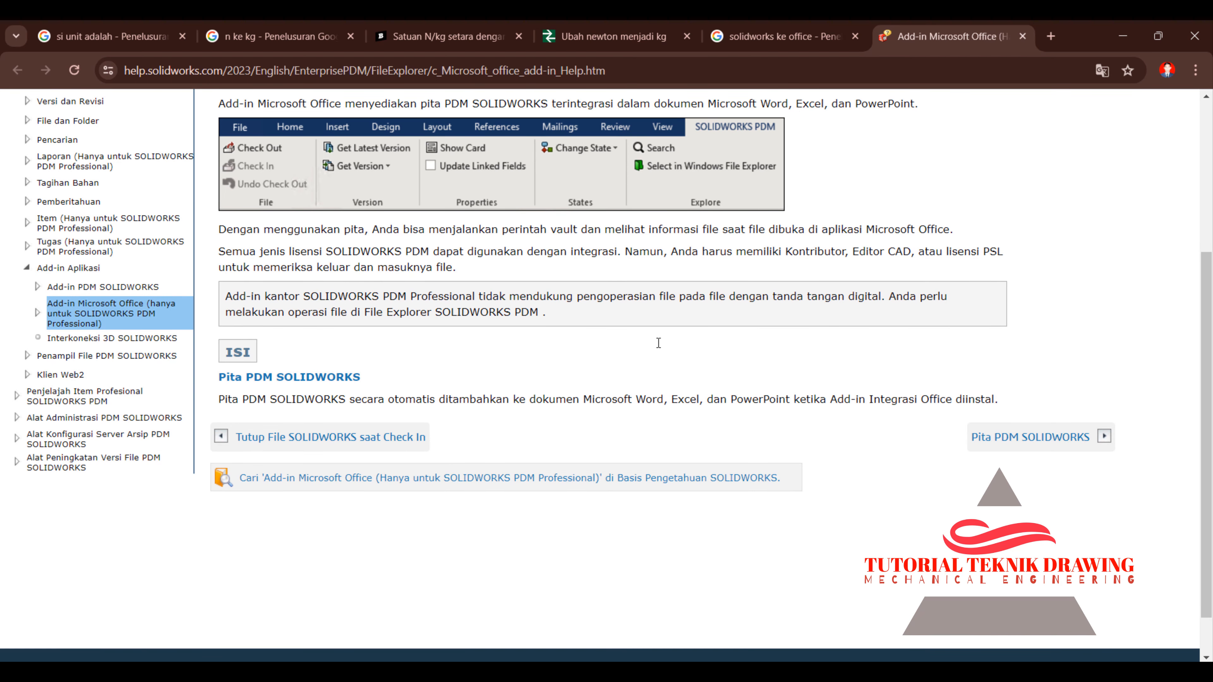
pyautogui.scroll(3, 658, 343)
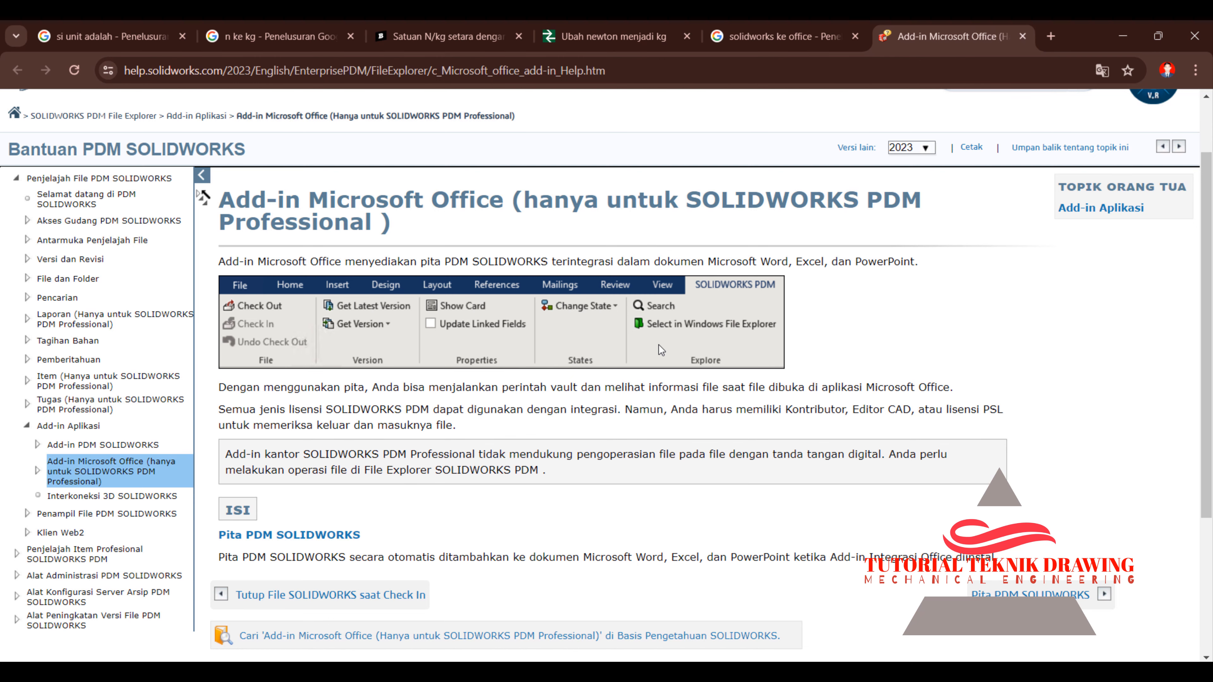
pyautogui.scroll(-5, 658, 345)
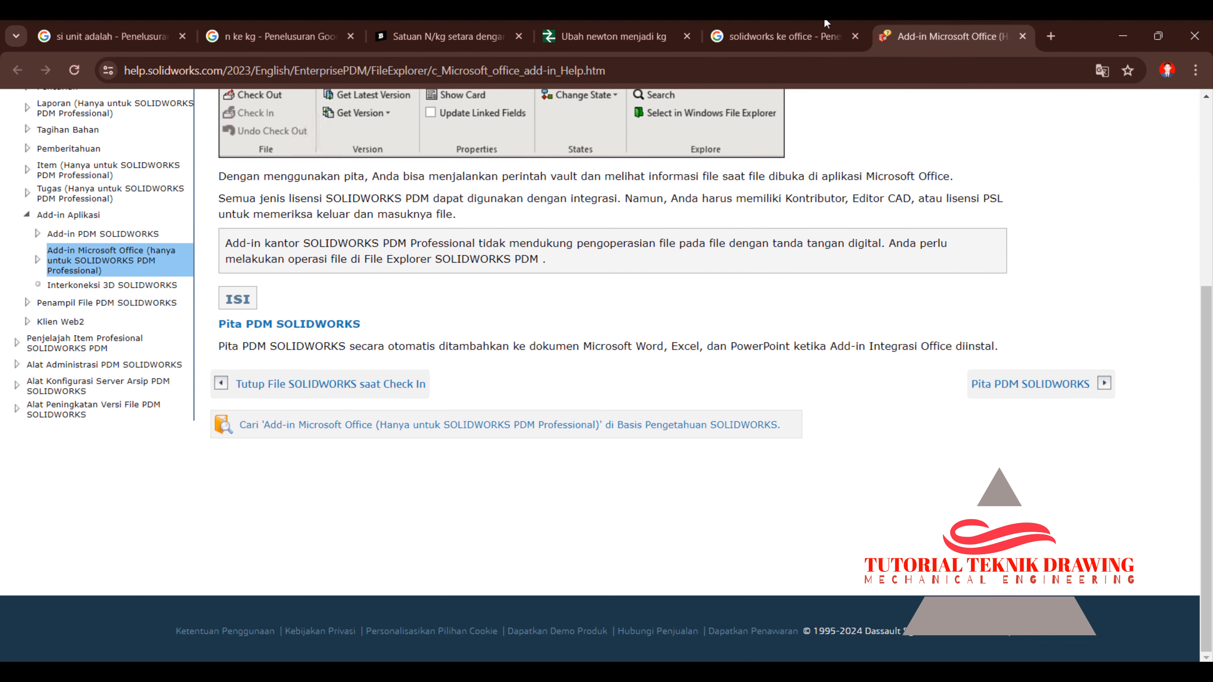
# - Open the GrabCAD "SOLIDWORKS, office - 3D CAD Model Collection" search result in a new tab and close it again
pyautogui.click(784, 35)
pyautogui.scroll(-5, 297, 392)
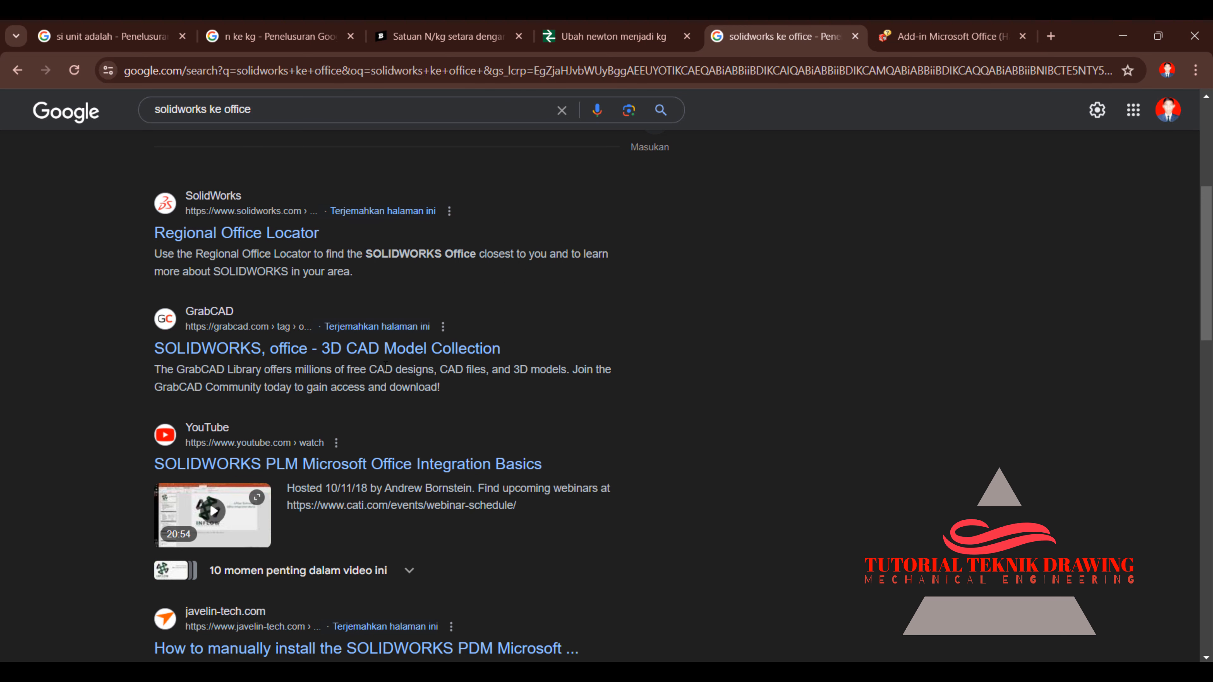
pyautogui.rightClick(380, 358)
pyautogui.click(477, 371)
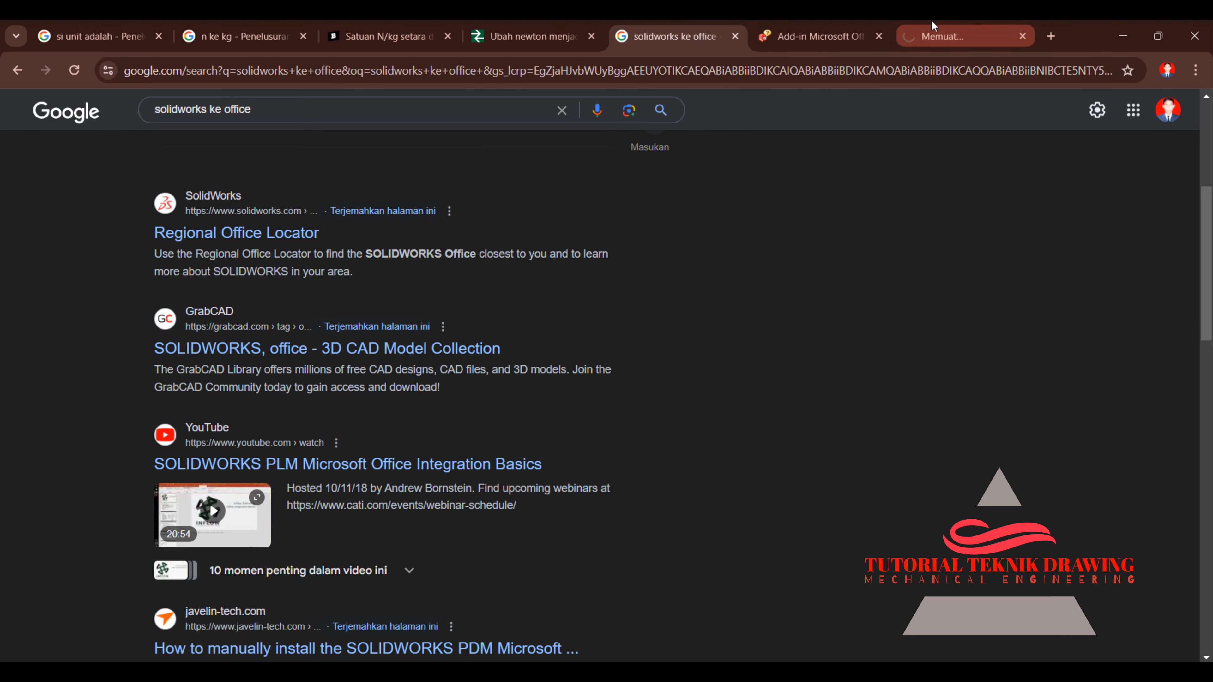
pyautogui.click(937, 35)
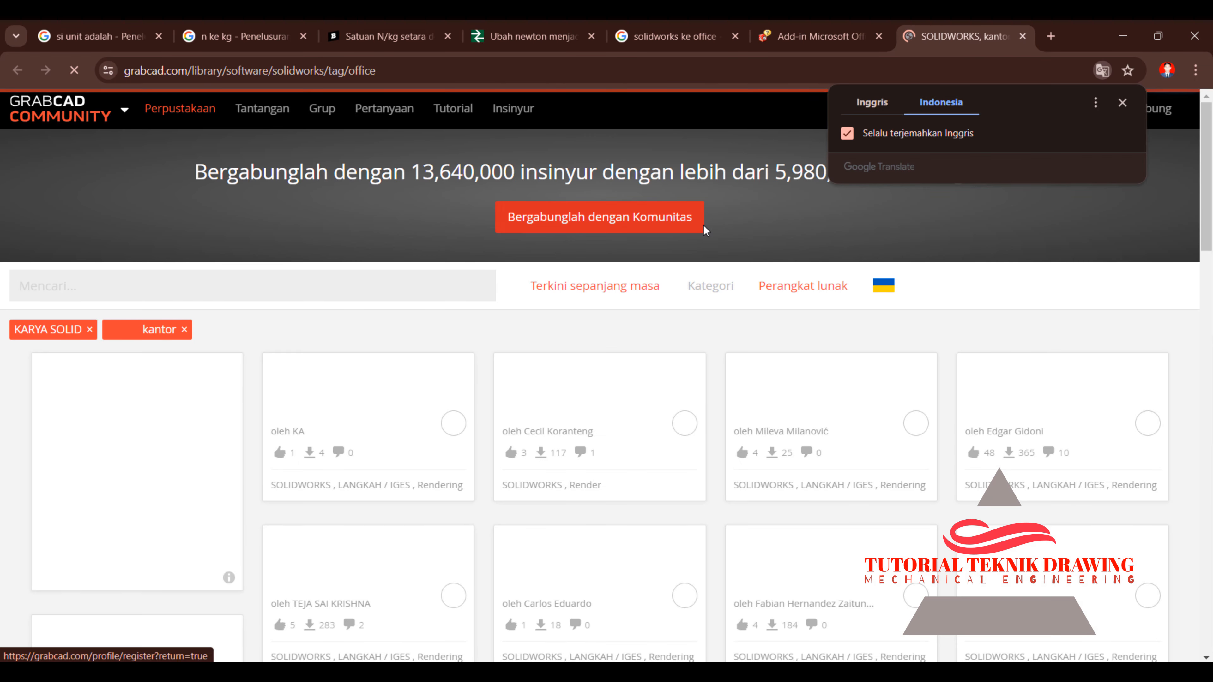
pyautogui.click(1023, 36)
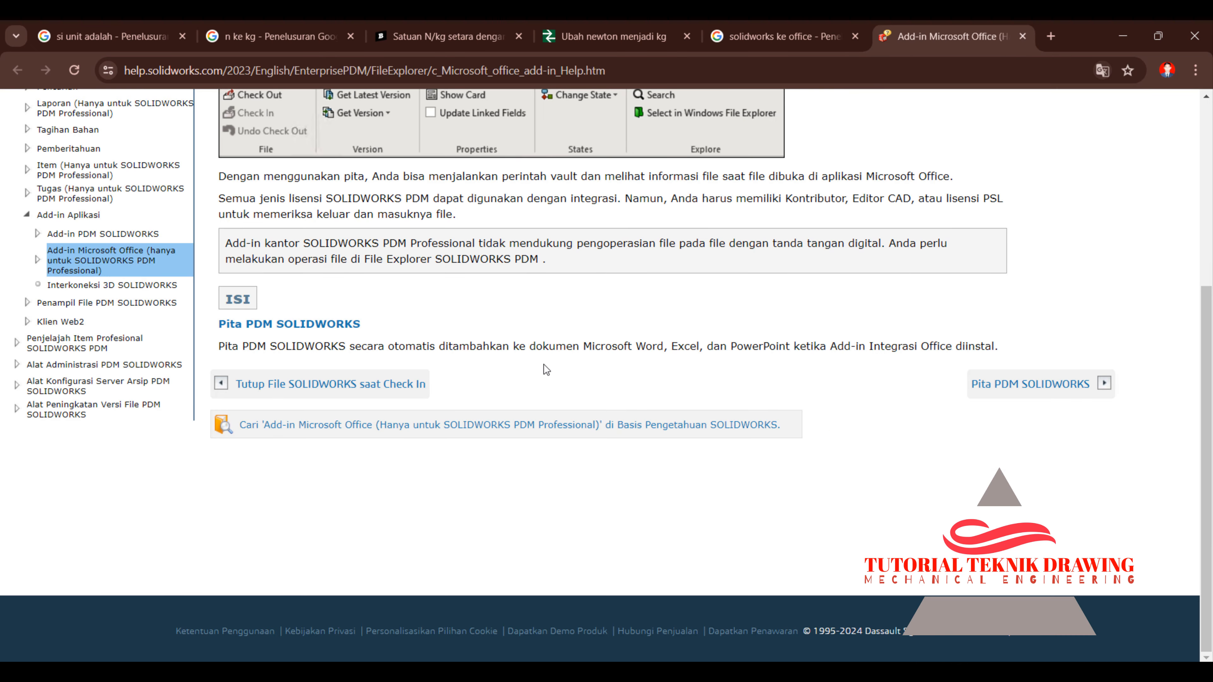
# - Leave the browser and switch back to the plate study in SOLIDWORKS
pyautogui.scroll(5, 551, 292)
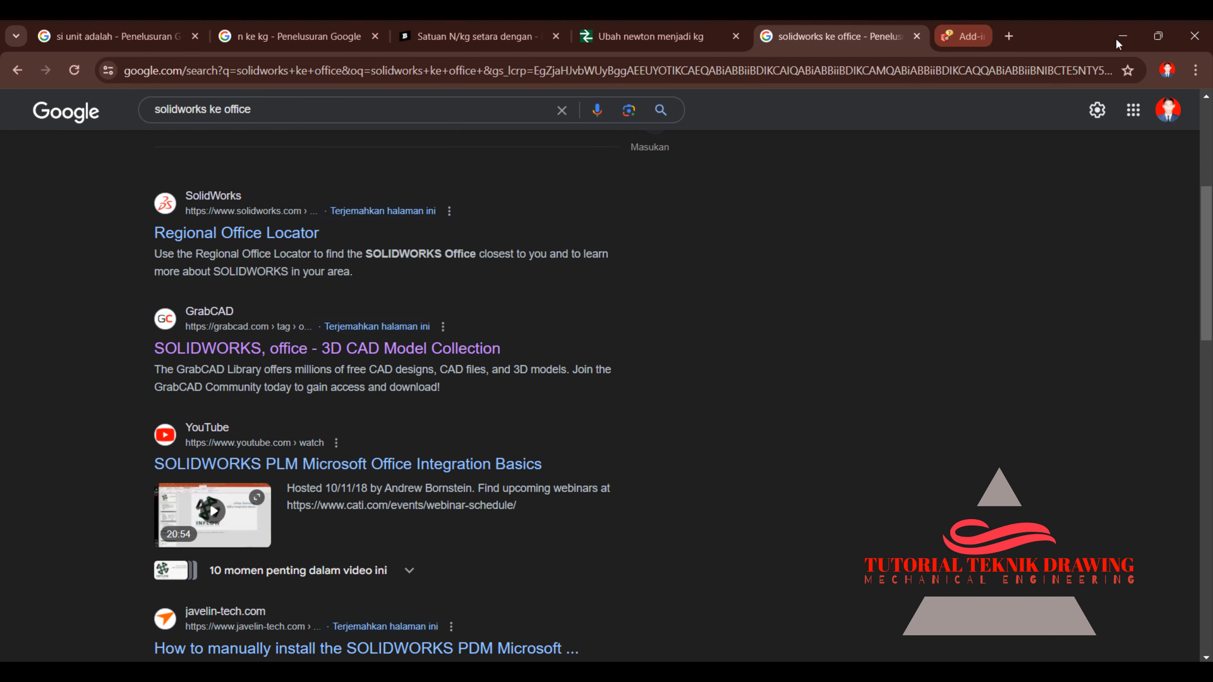
pyautogui.click(1023, 35)
pyautogui.click(1126, 37)
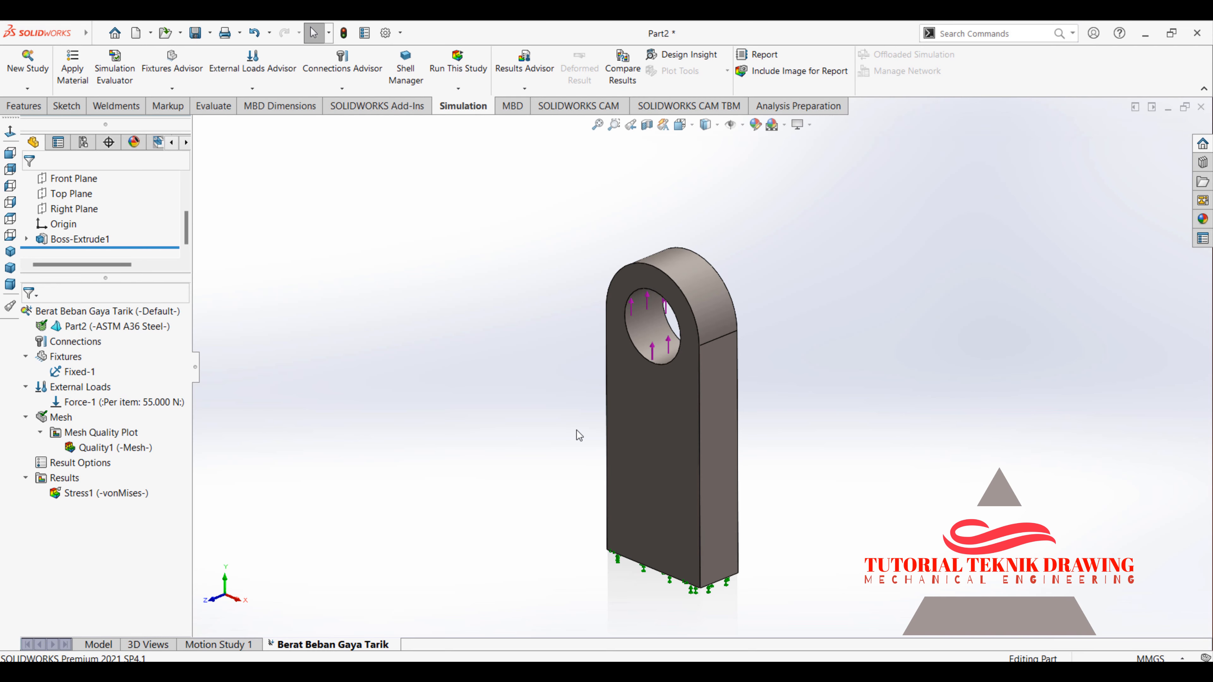
pyautogui.click(1145, 33)
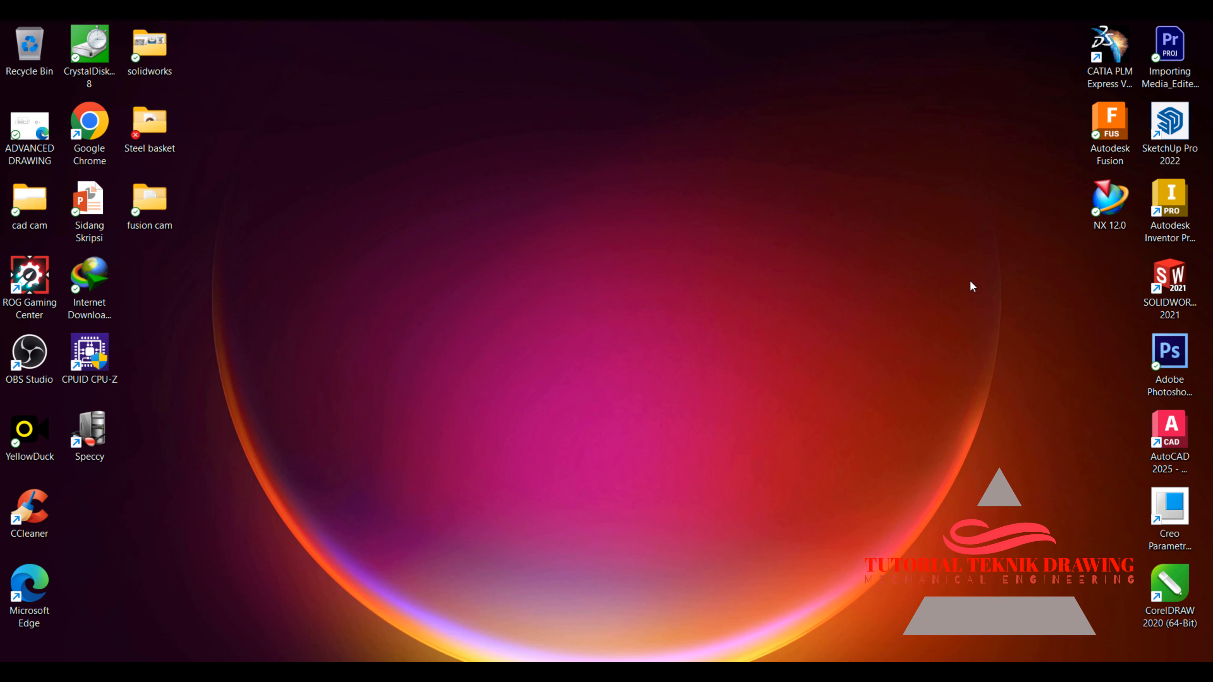
pyautogui.press('super')
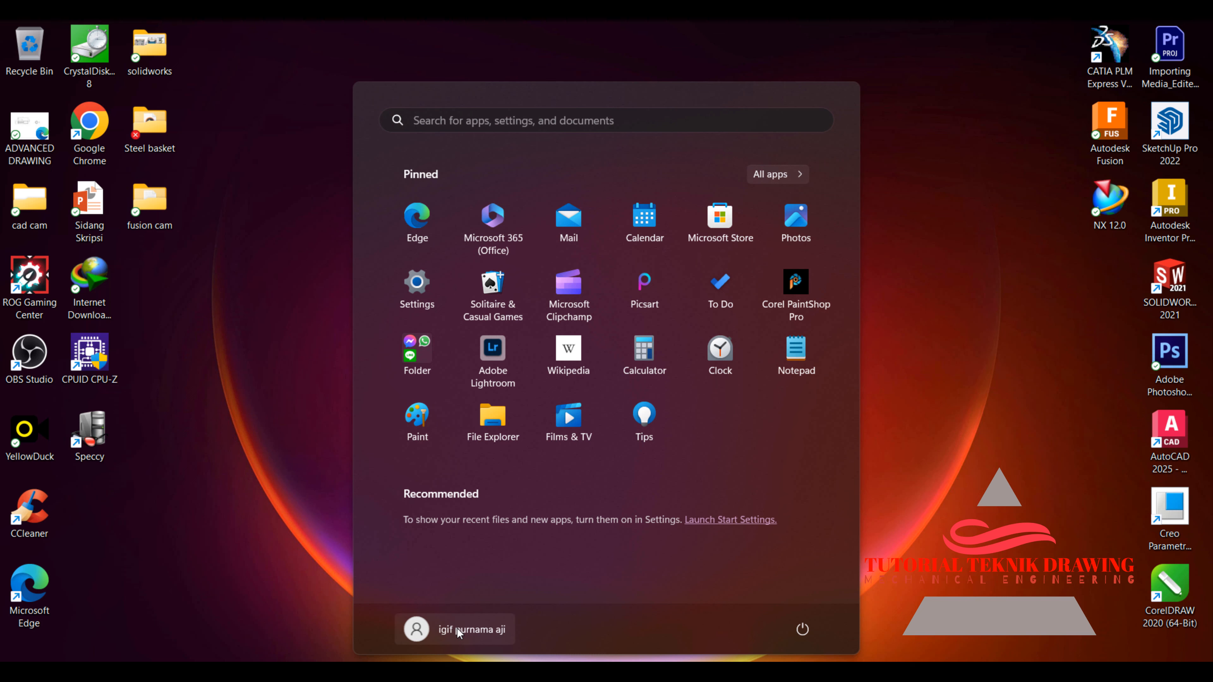
pyautogui.click(310, 507)
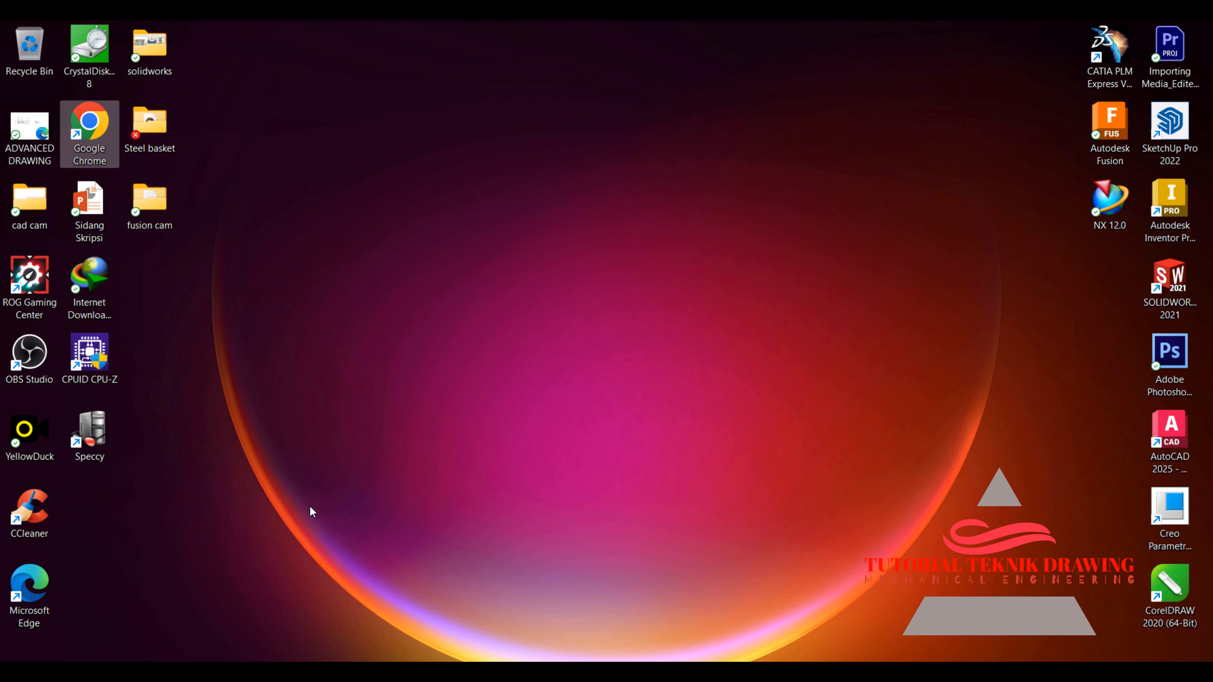
pyautogui.hotkey('alt', 'Tab')
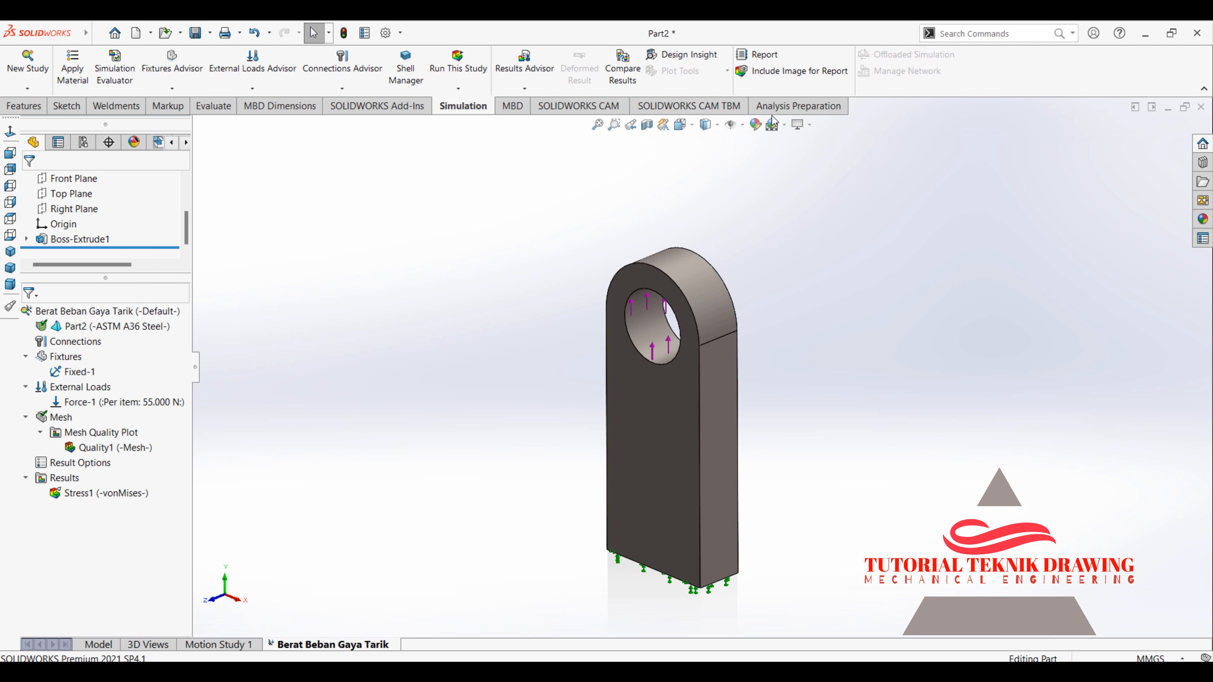
# - Open the static study's report options and include the designer "Teknik drawing" and the company "rog" in the header information
pyautogui.click(772, 61)
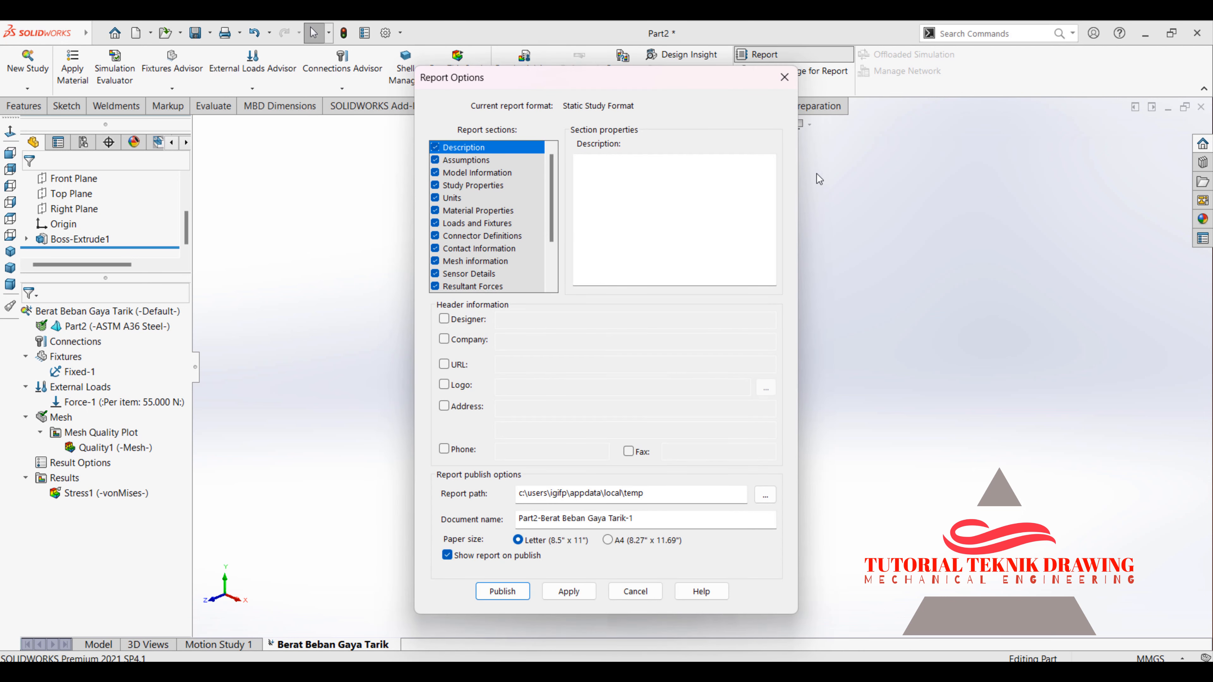
pyautogui.scroll(-1, 510, 190)
pyautogui.scroll(-1, 501, 213)
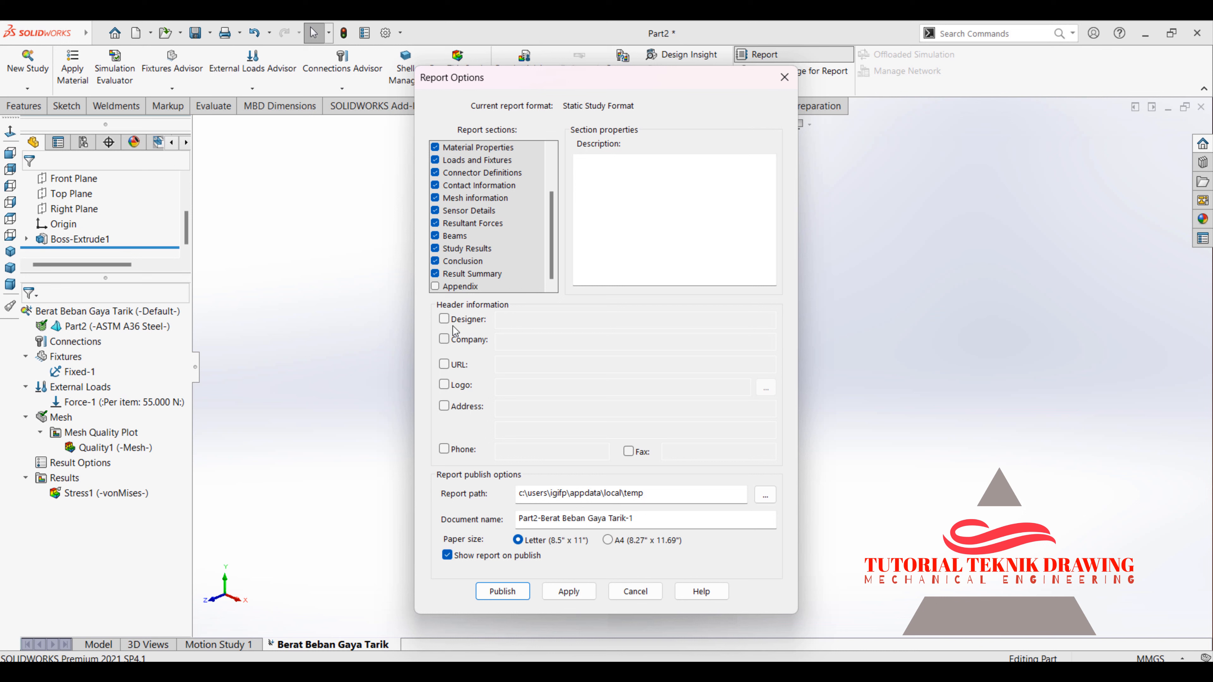
pyautogui.click(445, 320)
pyautogui.click(520, 324)
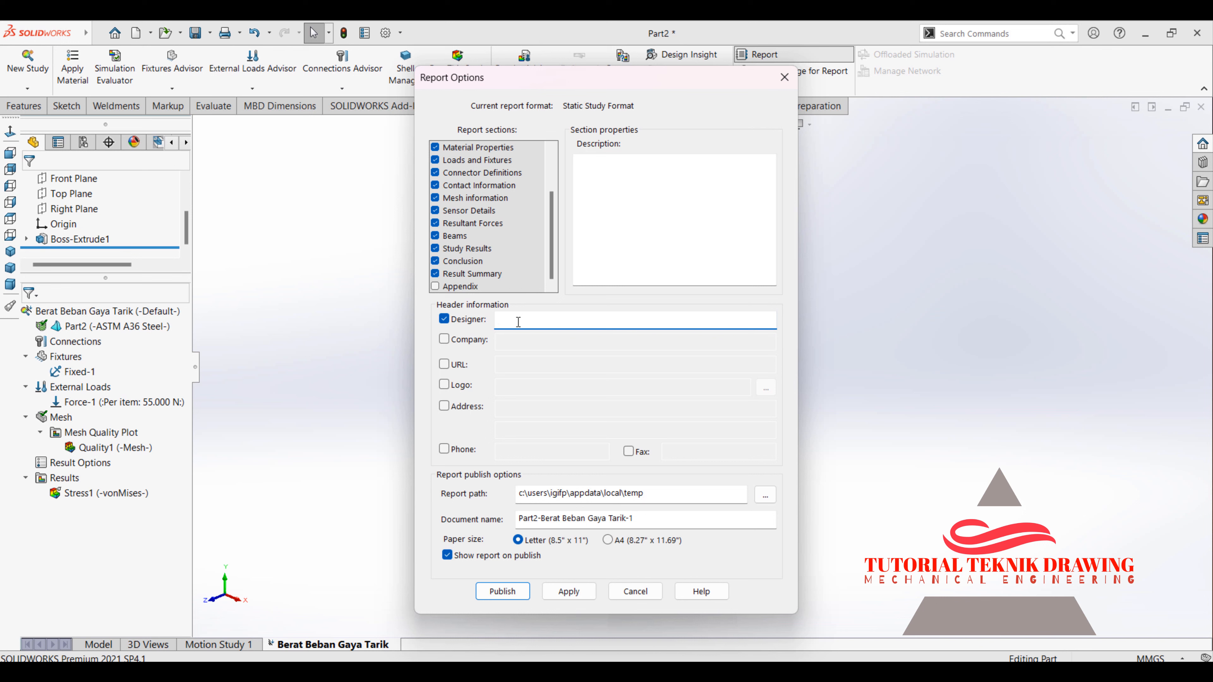
pyautogui.write('Teknik drawigng')
pyautogui.click(444, 339)
pyautogui.click(528, 345)
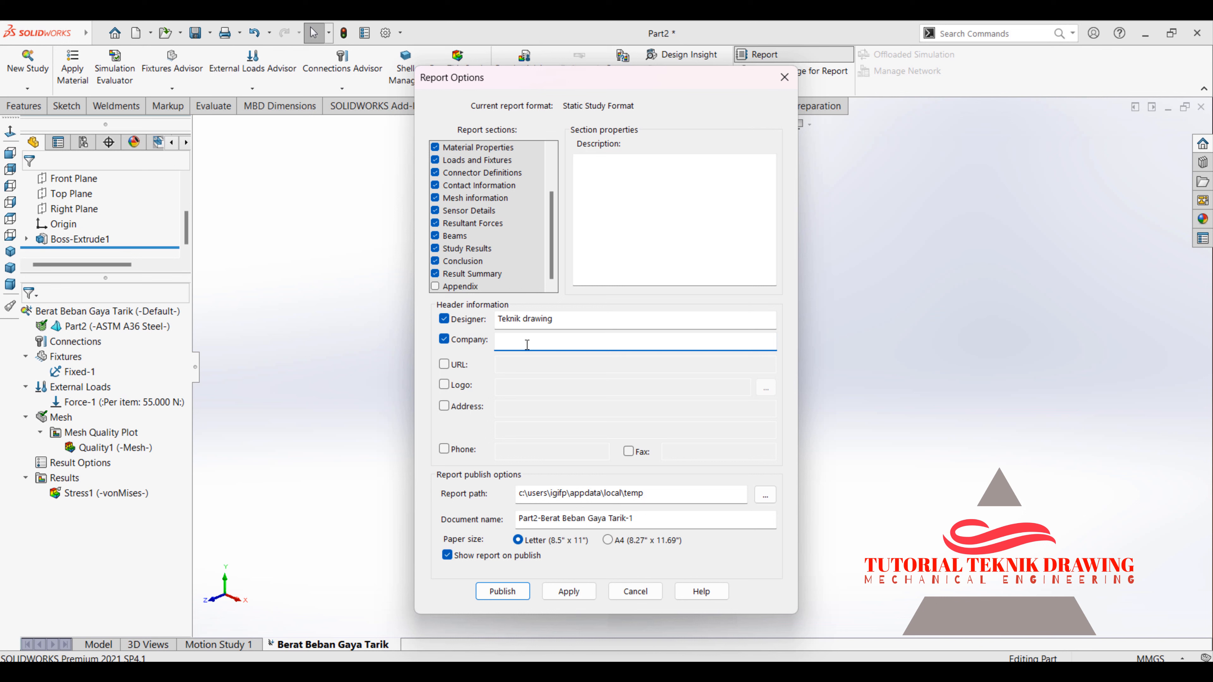
pyautogui.write('rog')
# - Create a new folder on the Desktop, keeping the name "New folder", and choose it as the report path
pyautogui.click(765, 496)
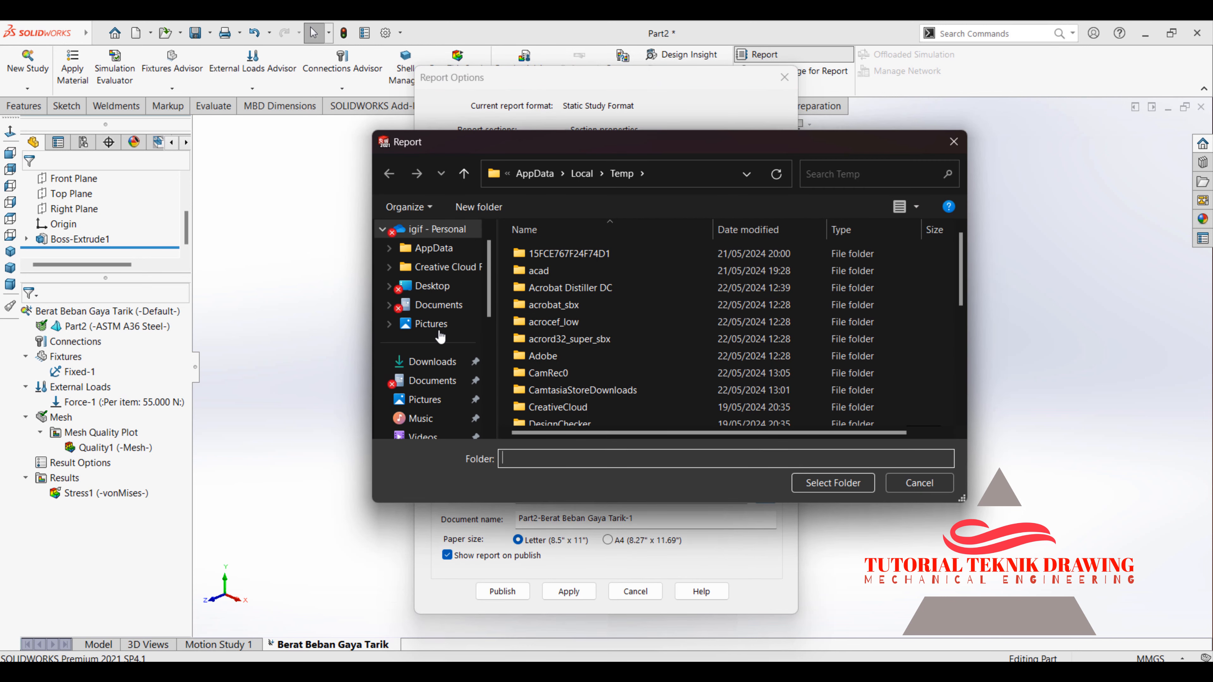
pyautogui.click(440, 292)
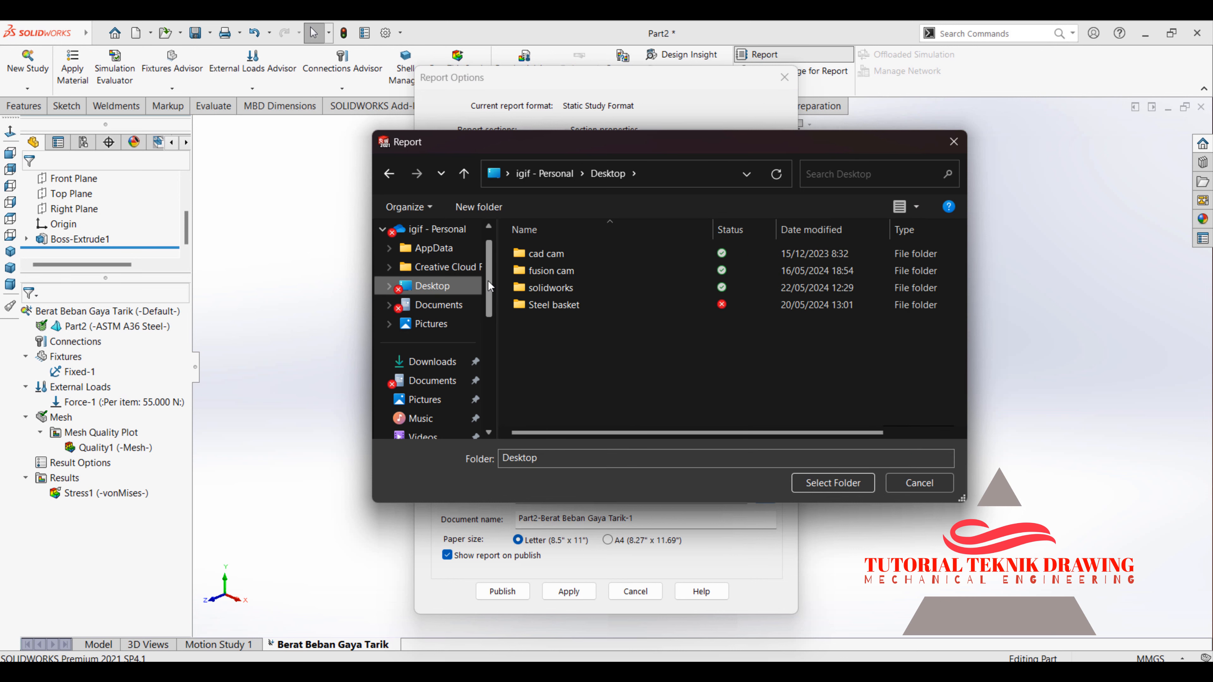
pyautogui.click(505, 200)
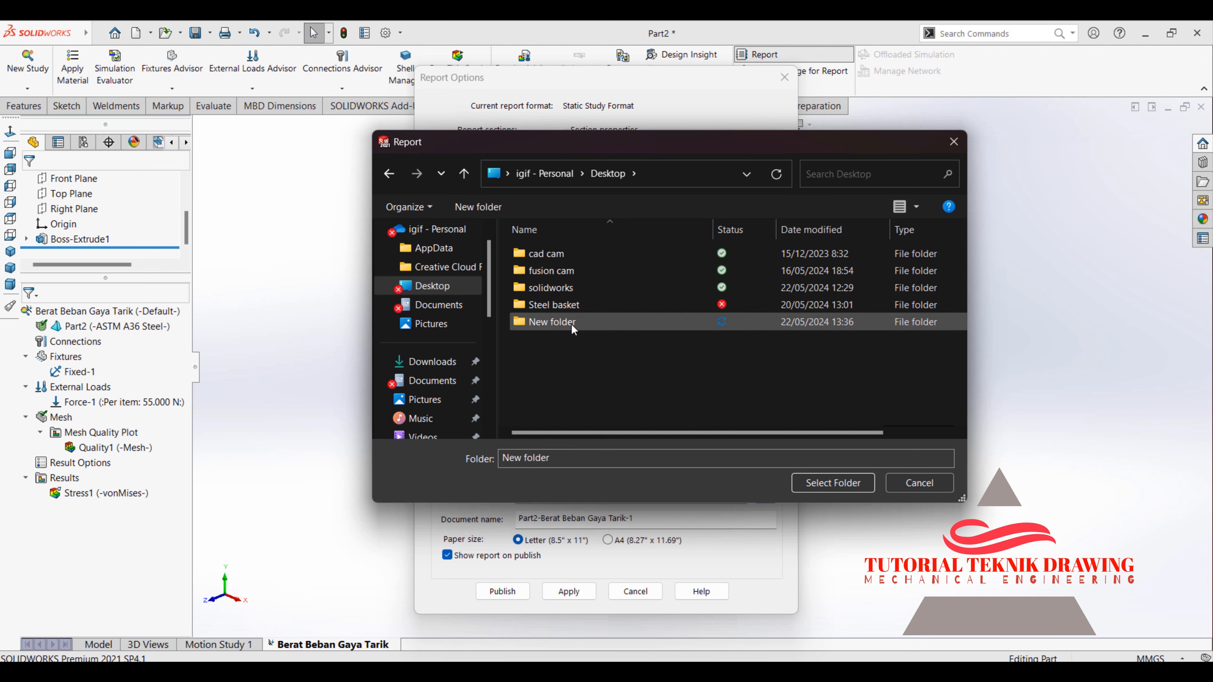
pyautogui.doubleClick(572, 324)
pyautogui.click(821, 489)
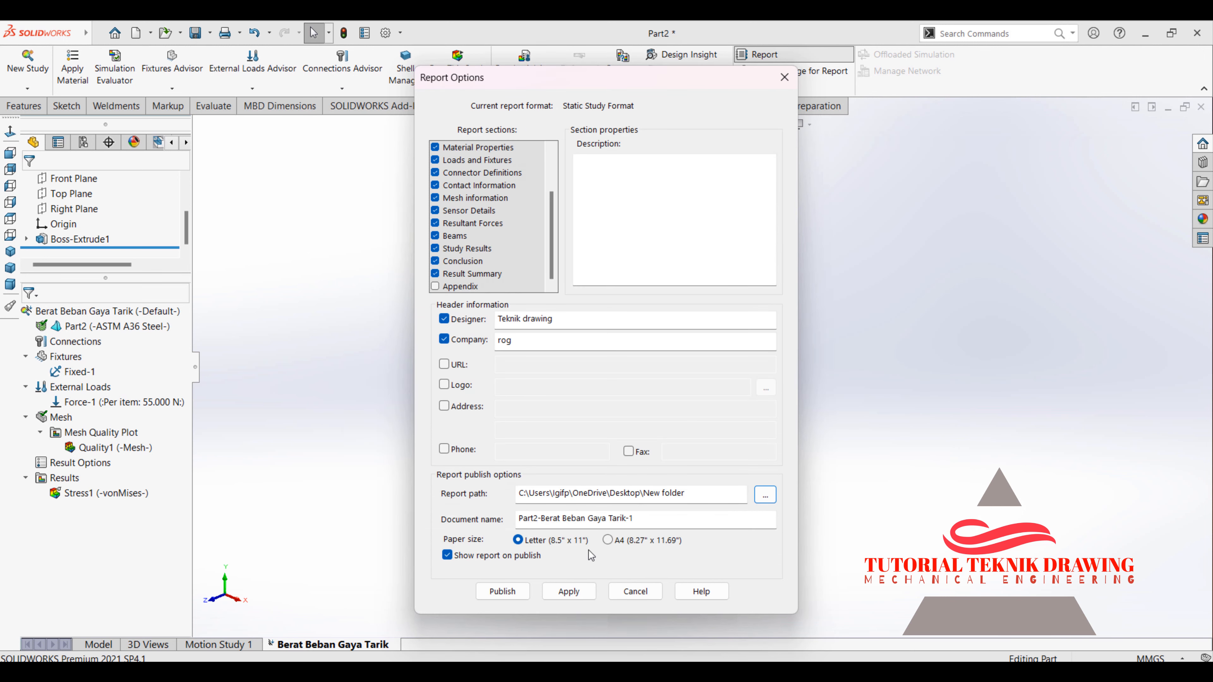
# - Set the report's paper size to A4 (8.27" x 11.69") and publish the report
pyautogui.click(609, 542)
pyautogui.click(507, 593)
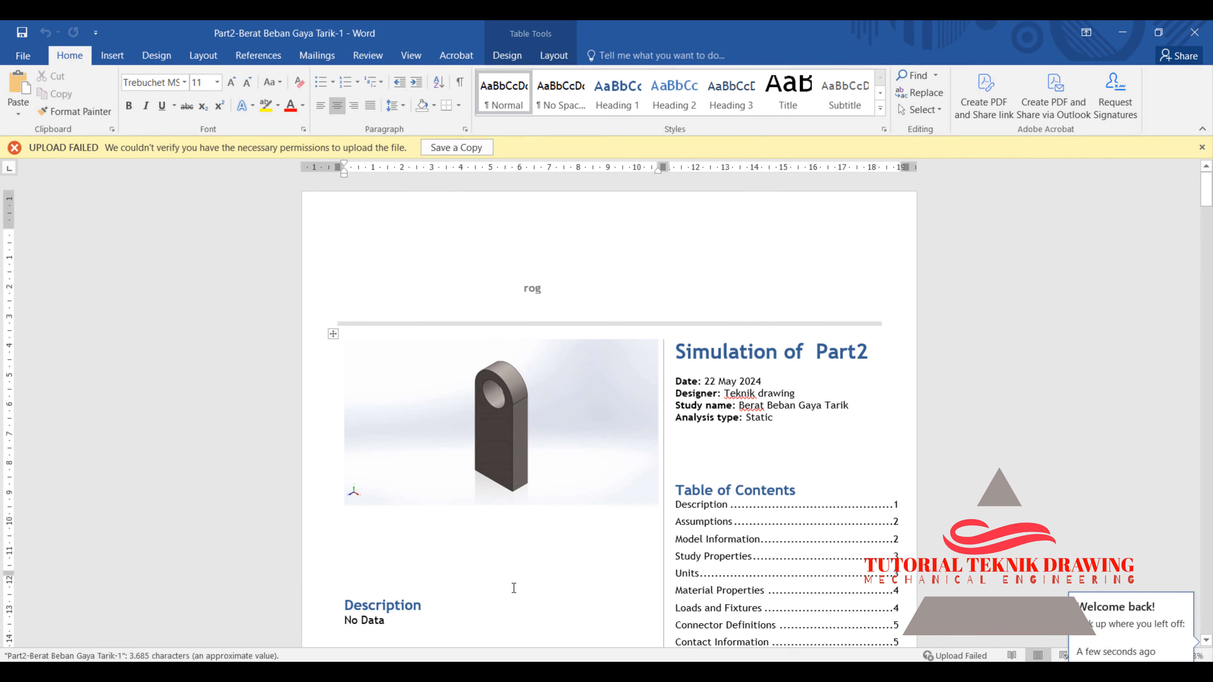
# - Read the published Word report from the title page and table of contents through model information, units and material properties
pyautogui.scroll(-1, 627, 330)
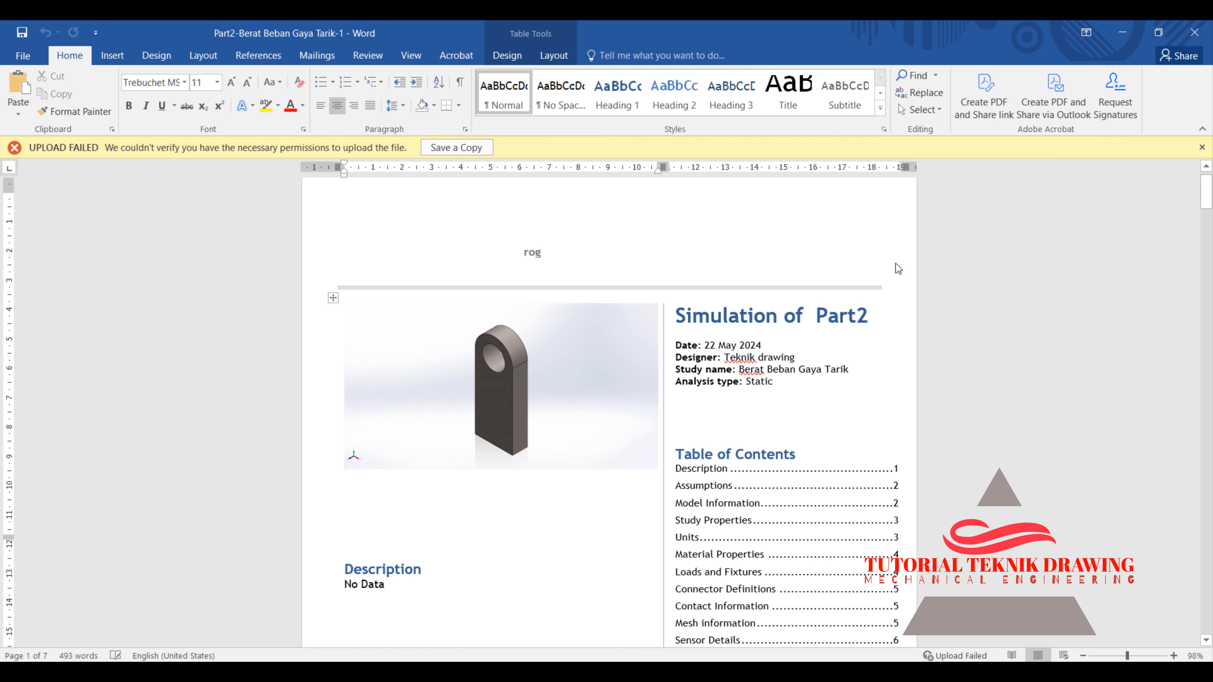
pyautogui.scroll(-1, 697, 316)
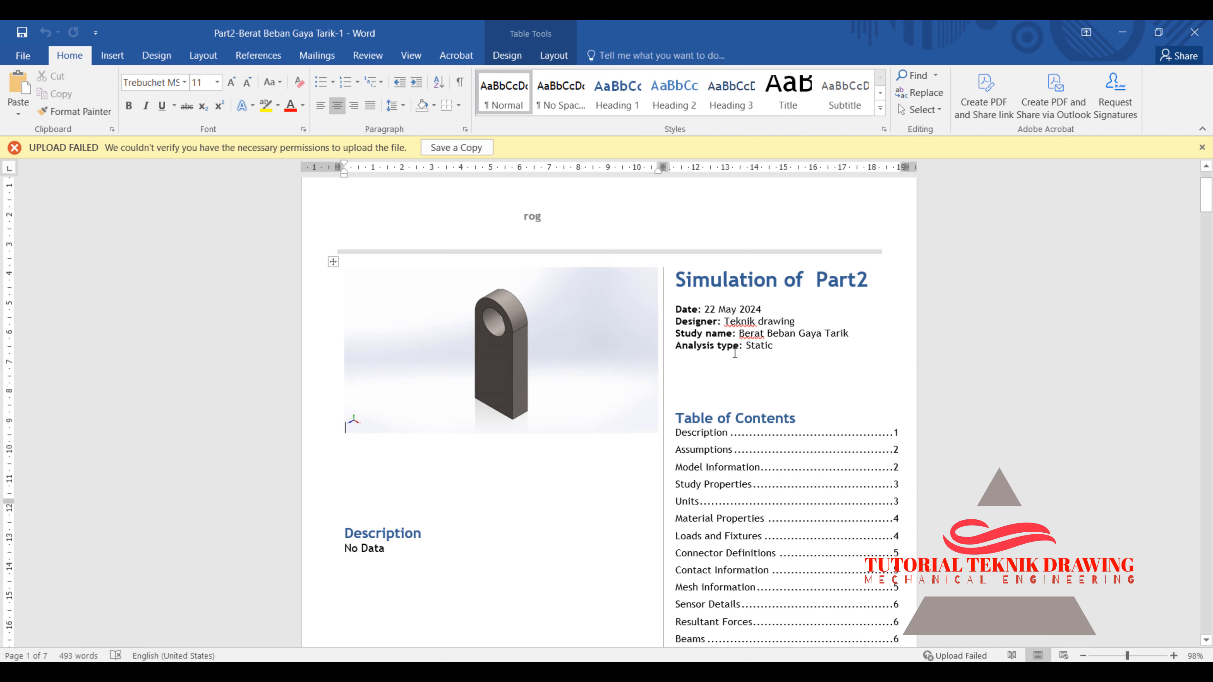
pyautogui.scroll(-12, 751, 360)
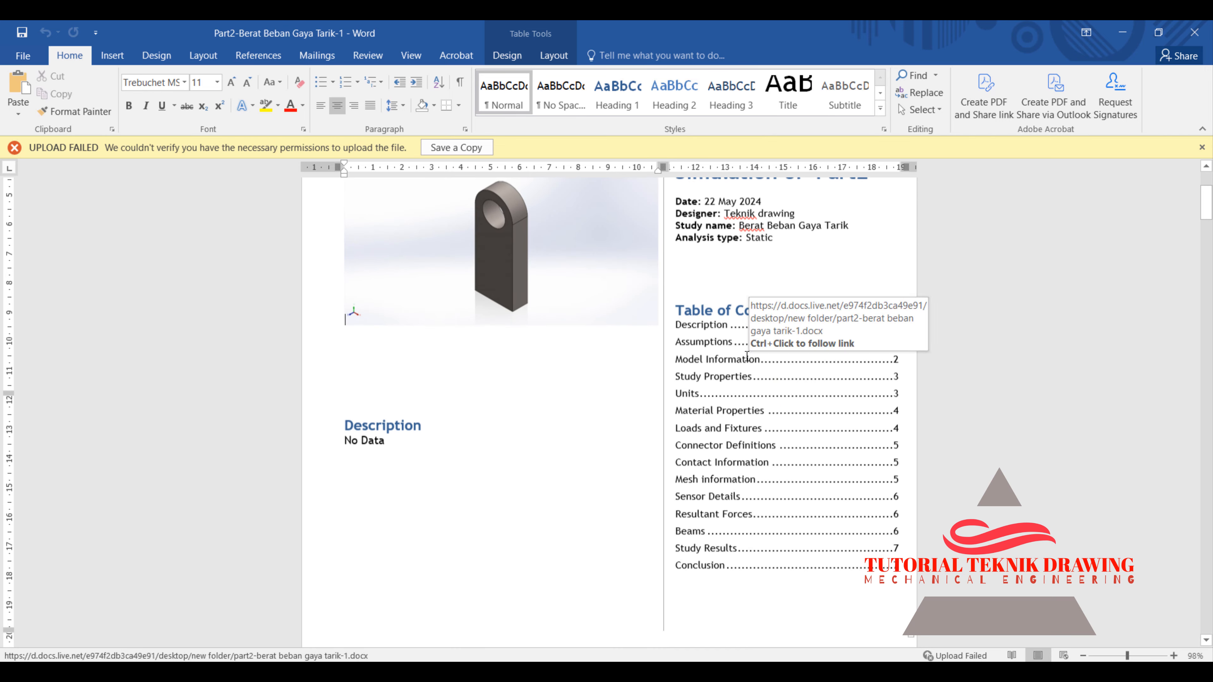
pyautogui.scroll(5, 745, 357)
pyautogui.scroll(-10, 742, 352)
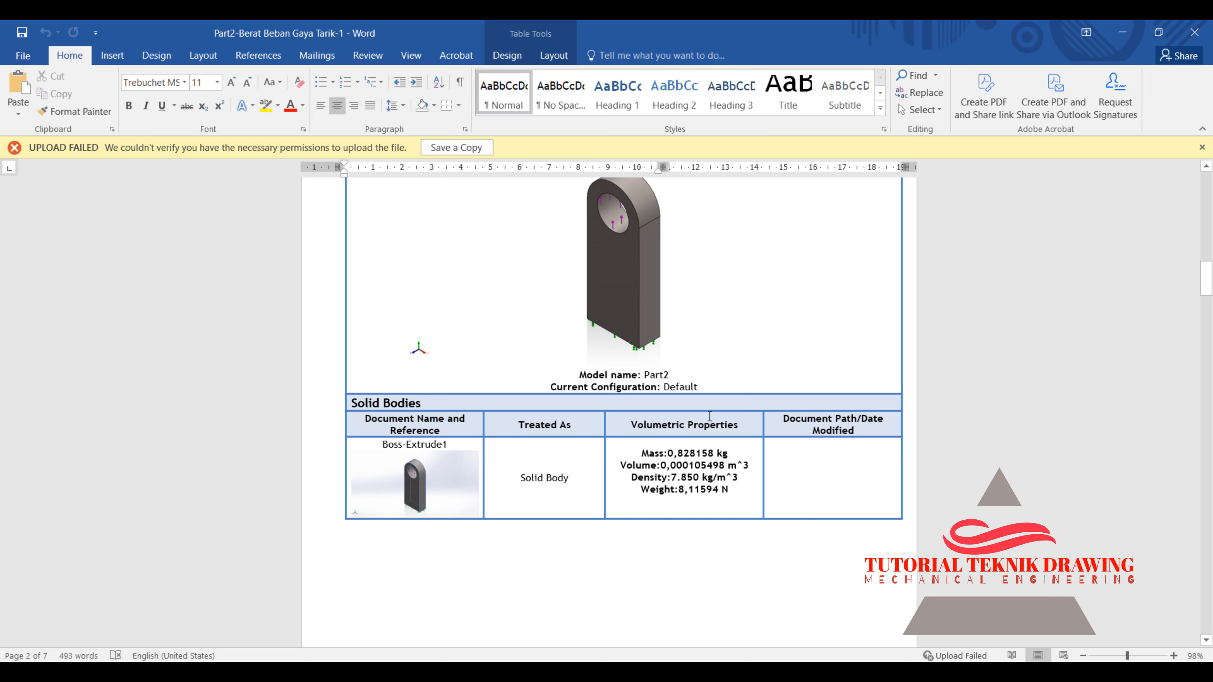
pyautogui.scroll(-15, 709, 415)
pyautogui.scroll(-10, 709, 415)
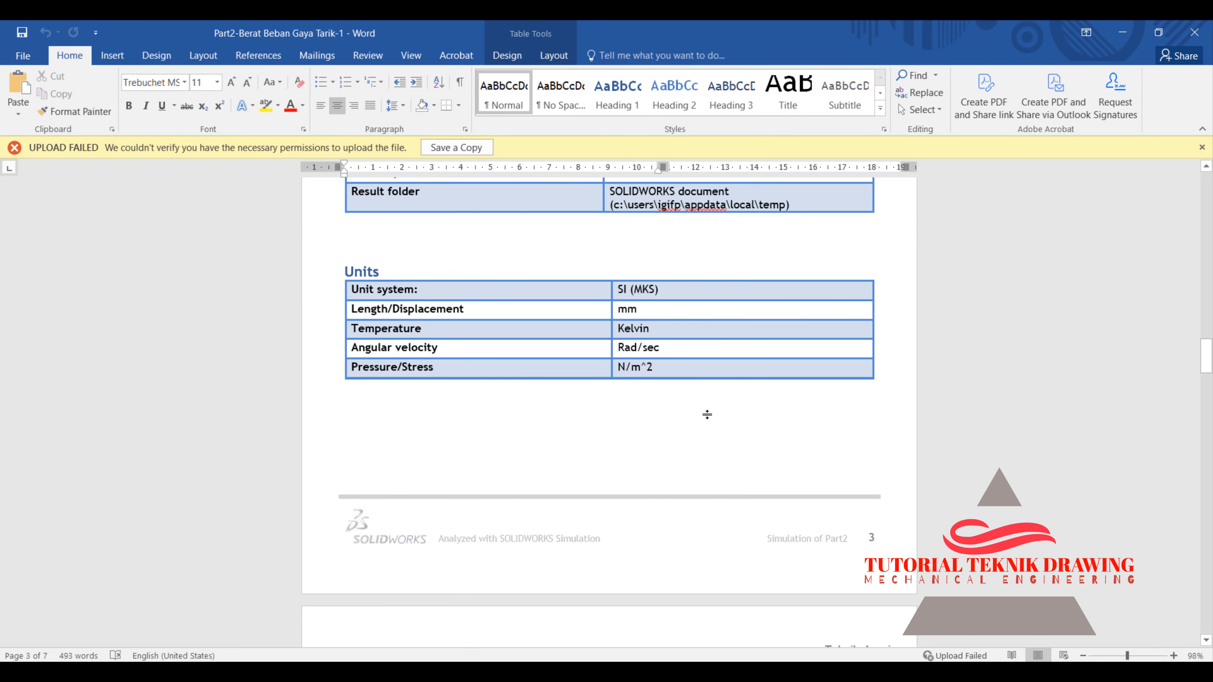
pyautogui.scroll(-8, 733, 275)
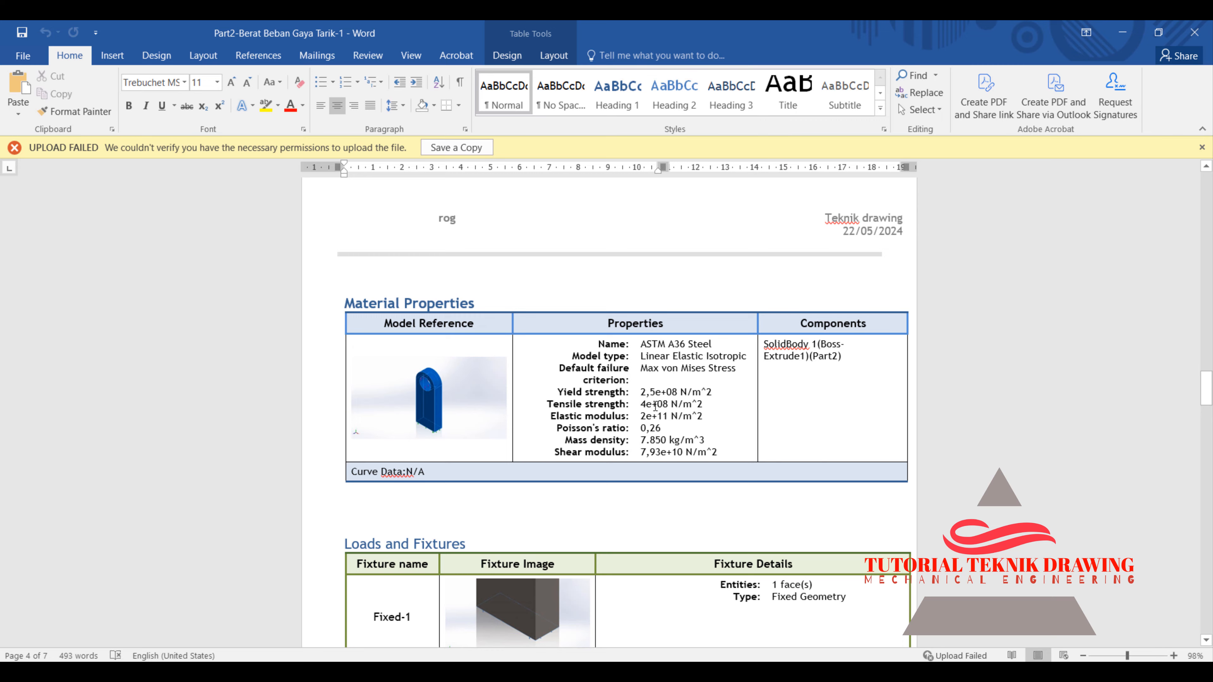
# - Examine the report's loads and fixtures, mesh information and von Mises study results down to the Conclusion heading
pyautogui.scroll(-15, 629, 361)
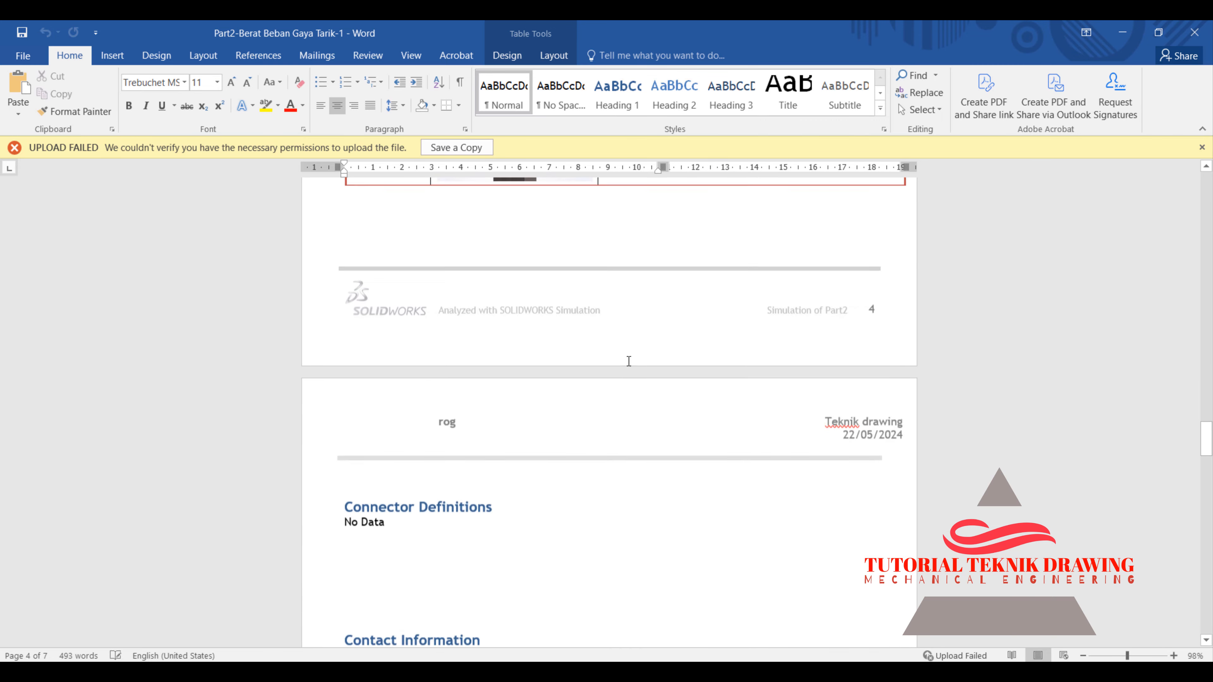
pyautogui.scroll(-10, 629, 361)
pyautogui.scroll(2, 330, 340)
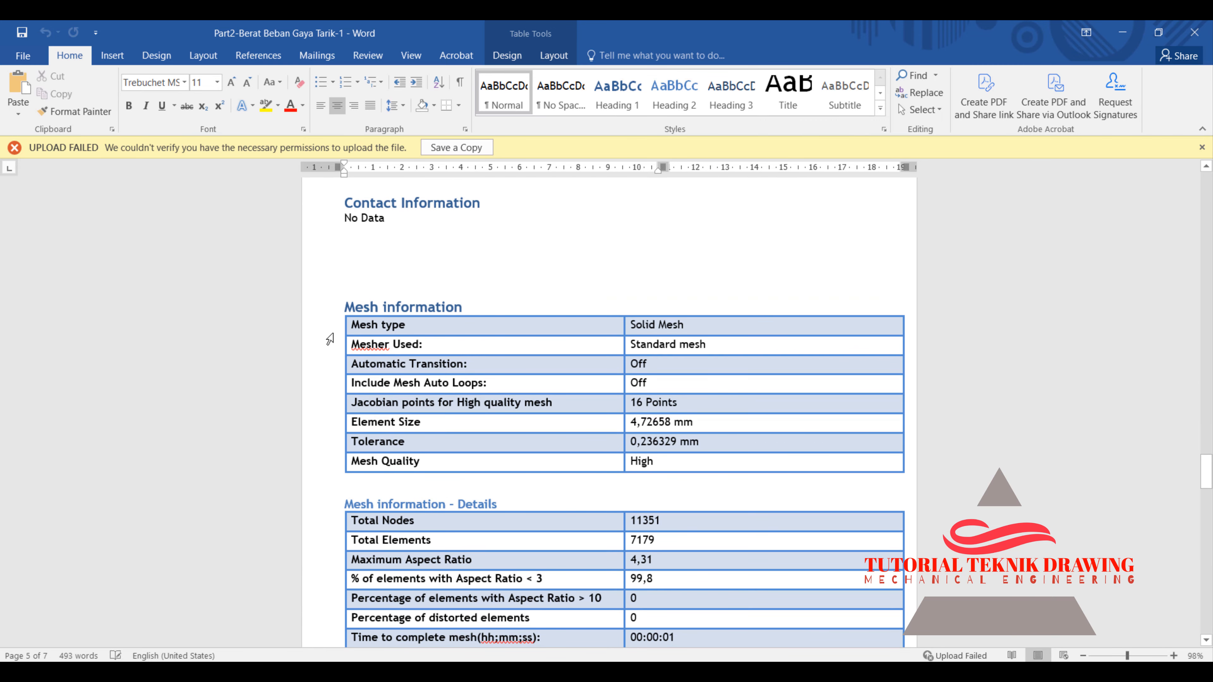
pyautogui.scroll(-15, 573, 345)
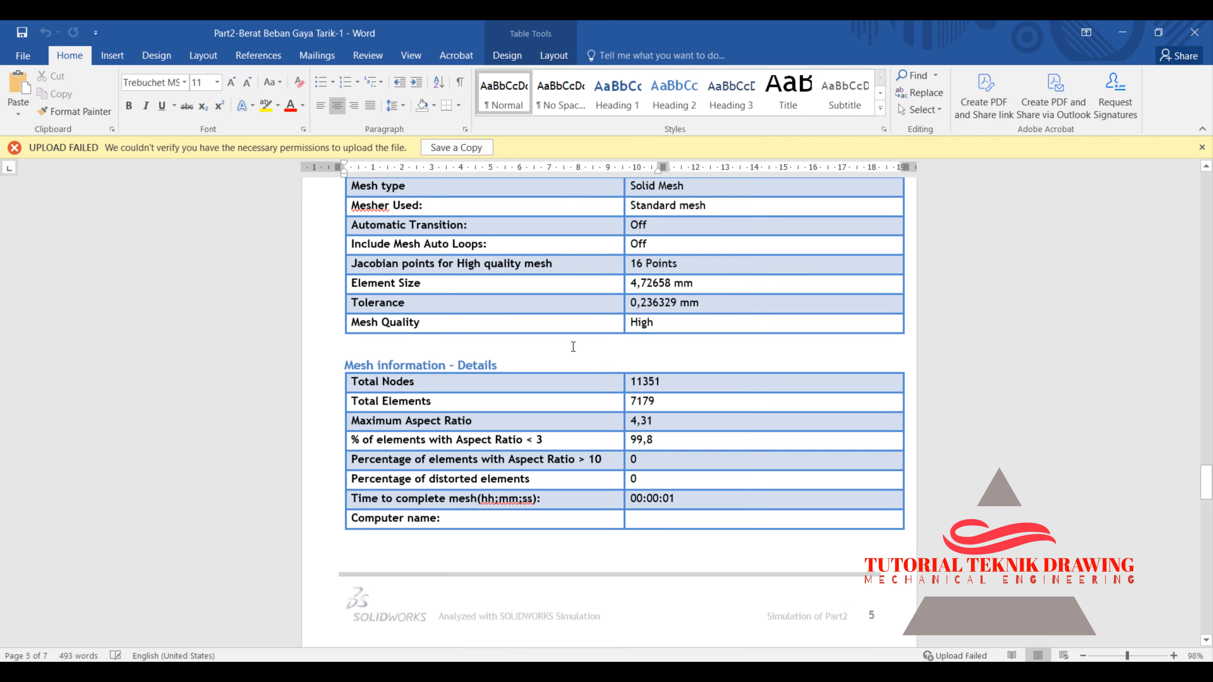
pyautogui.scroll(-12, 574, 345)
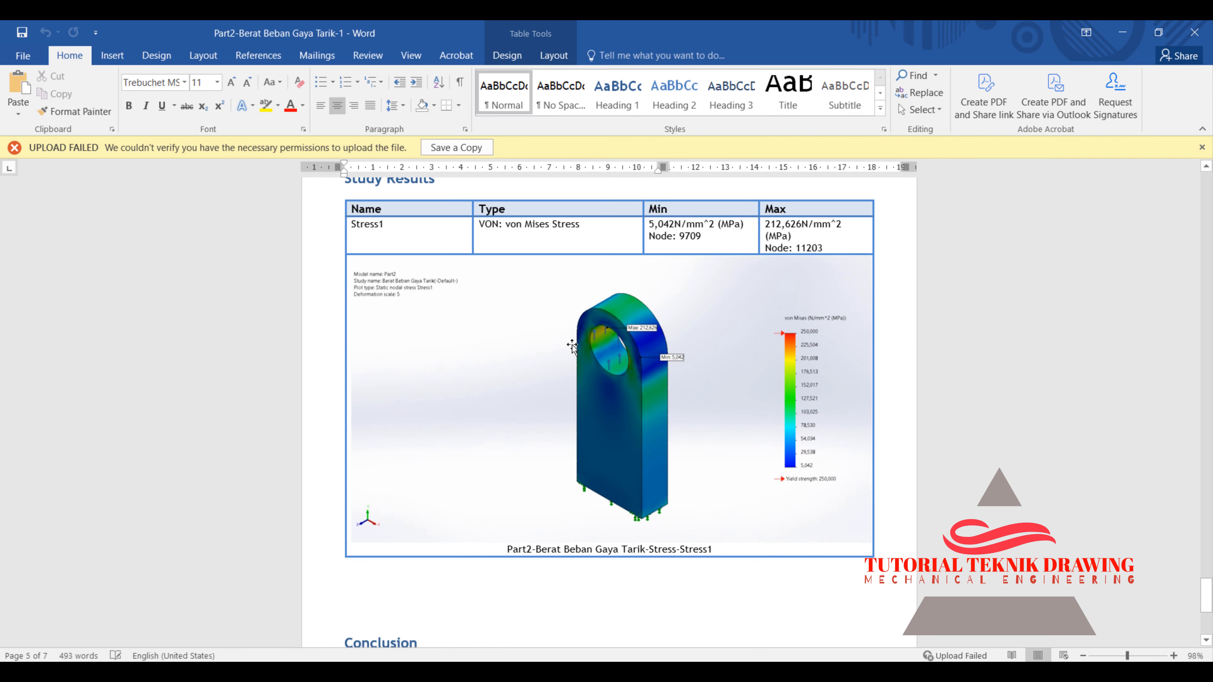
pyautogui.scroll(10, 573, 345)
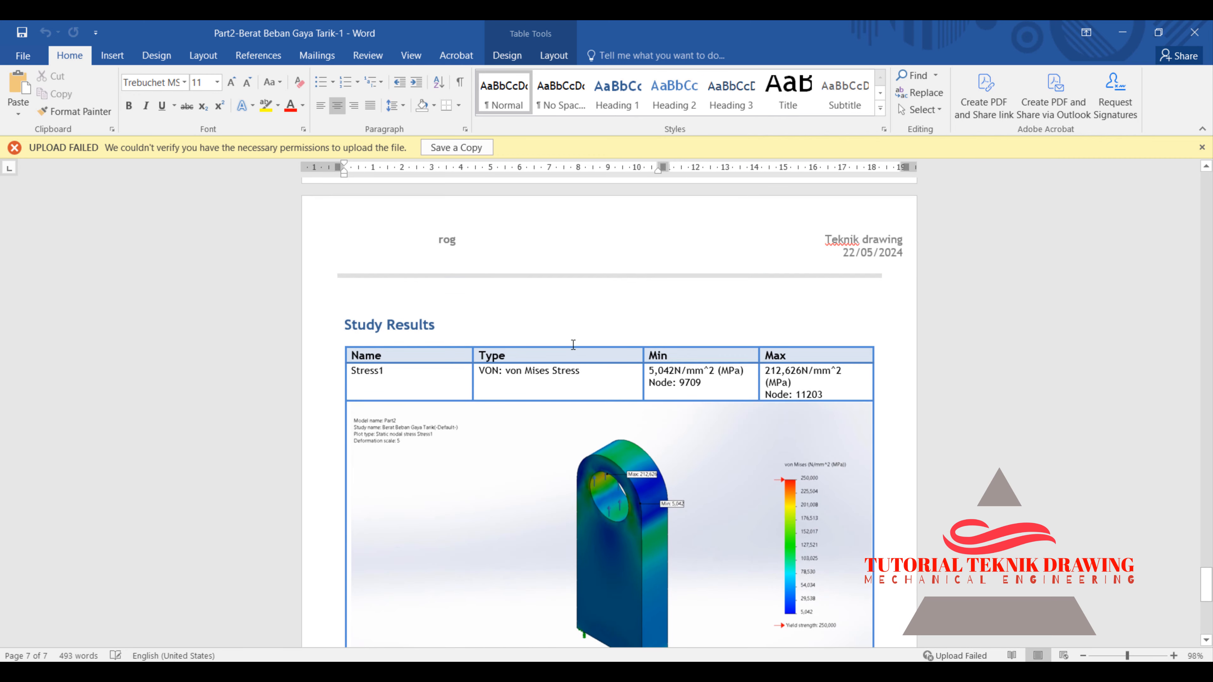
pyautogui.scroll(-2, 573, 345)
pyautogui.scroll(1, 573, 344)
pyautogui.scroll(-1, 573, 345)
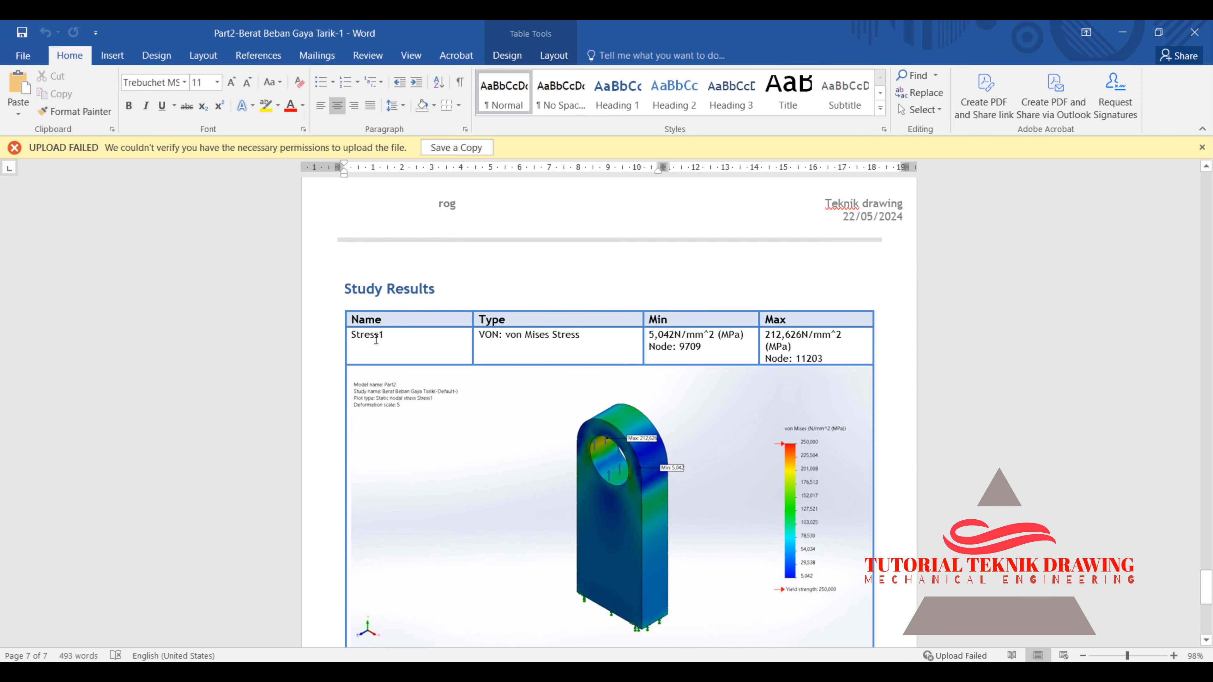
pyautogui.scroll(-5, 428, 347)
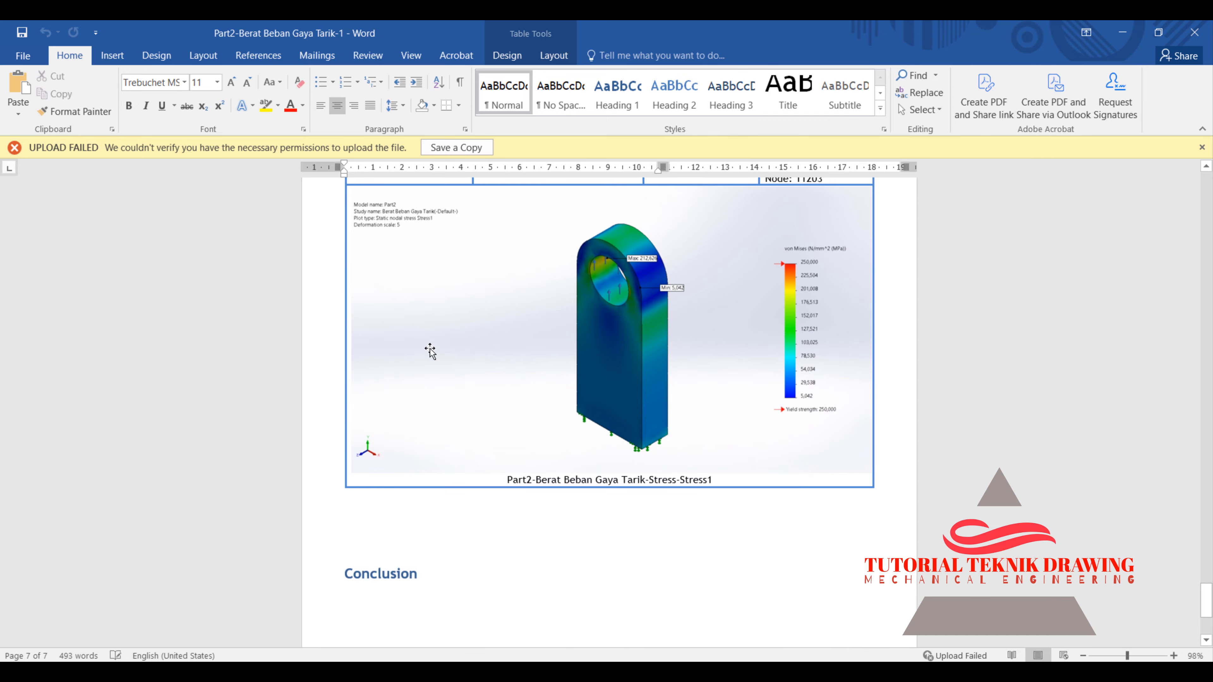
pyautogui.scroll(4, 439, 352)
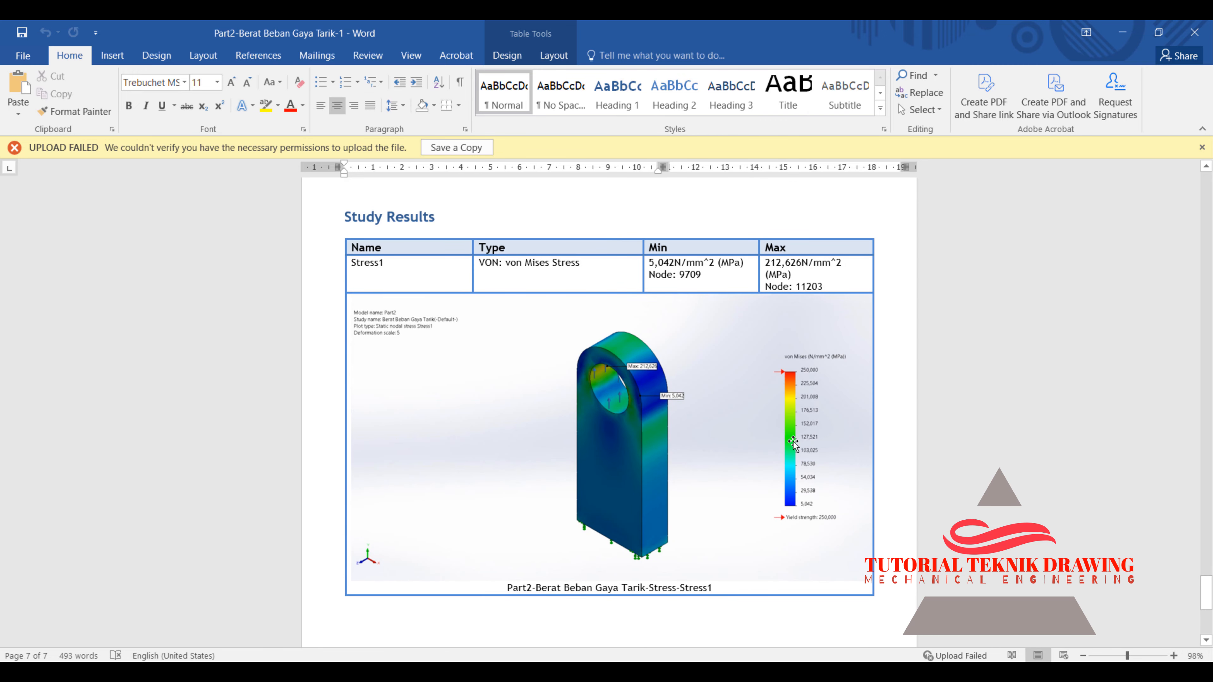
# - Shrink the von Mises stress plot image under Study Results so it fits inside its table, then deselect it
pyautogui.click(793, 441)
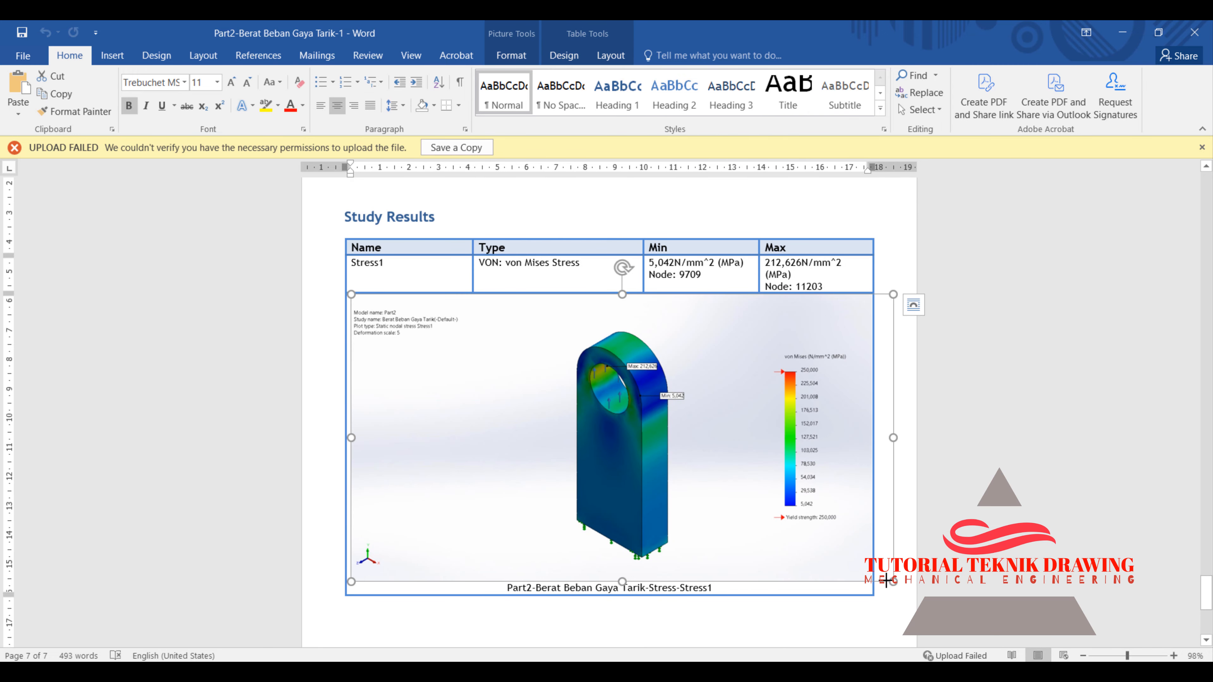
pyautogui.moveTo(893, 581); pyautogui.dragTo(862, 543)
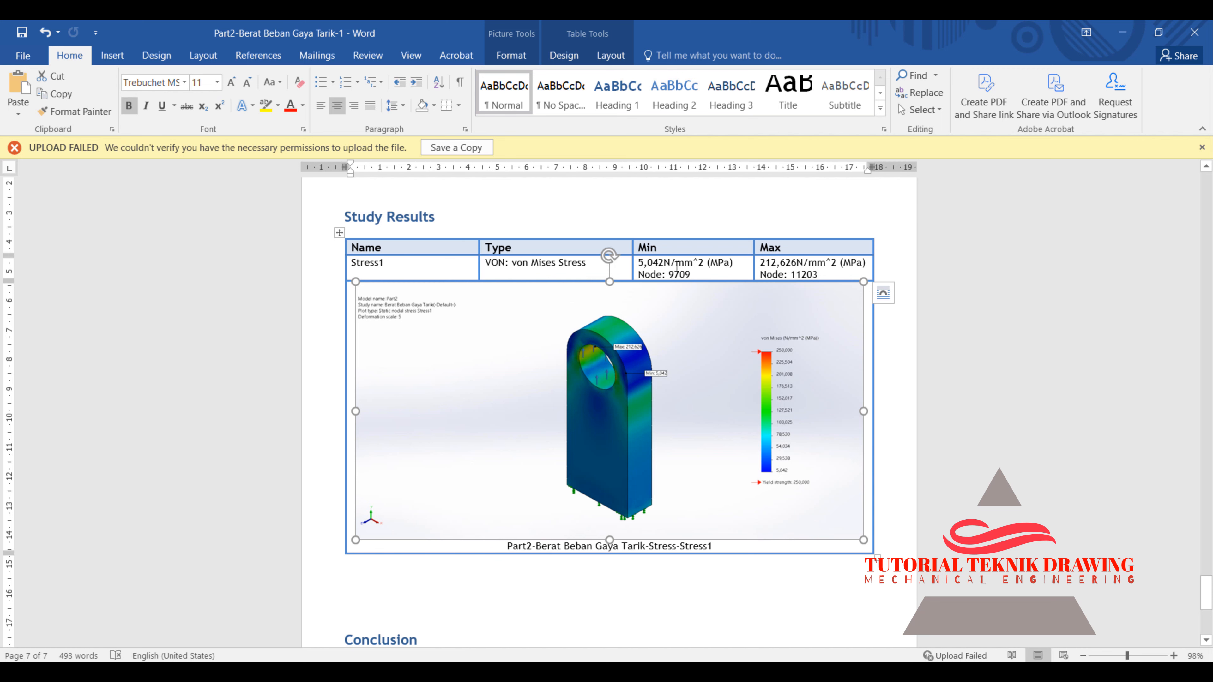
pyautogui.scroll(-3, 664, 368)
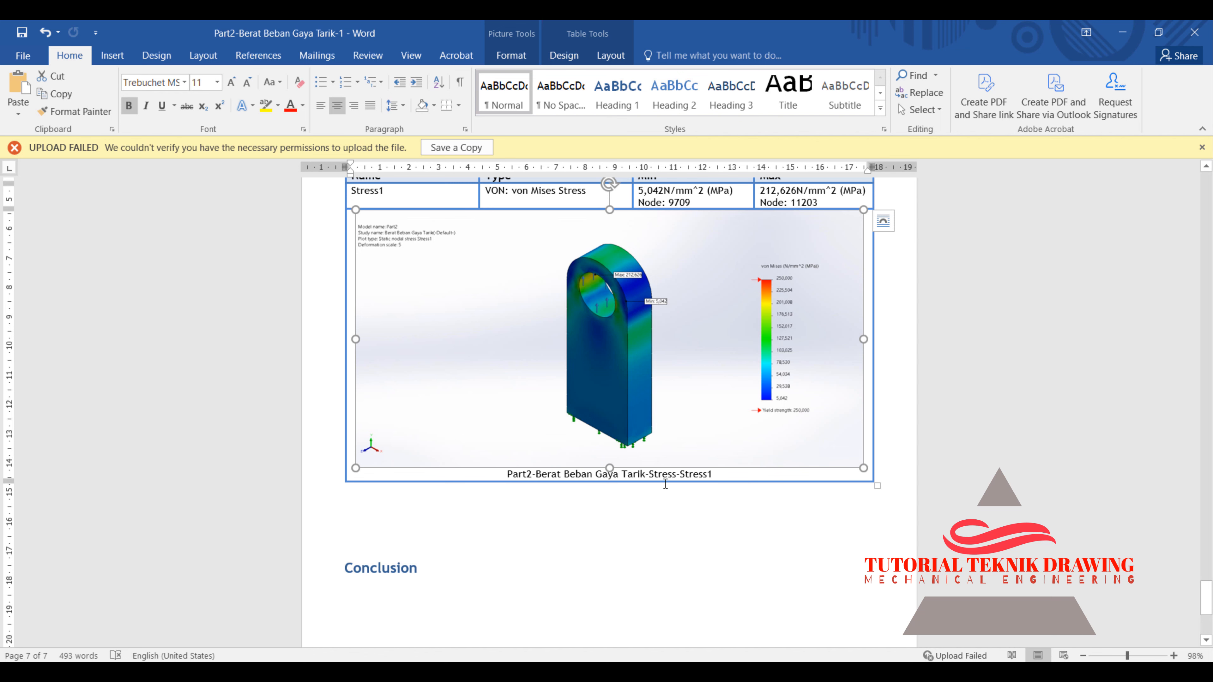
pyautogui.doubleClick(557, 474)
pyautogui.click(339, 515)
# - Minimise the Word report and return to the plate's stress results in SOLIDWORKS
pyautogui.scroll(8, 656, 447)
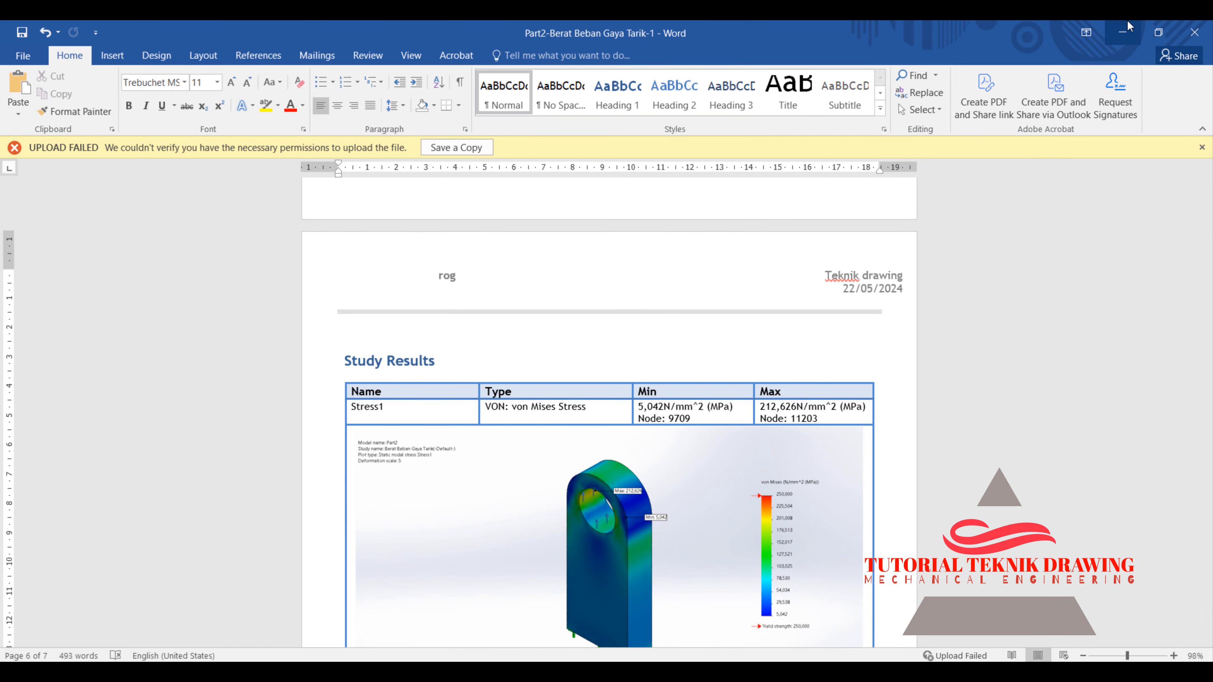
pyautogui.click(1123, 32)
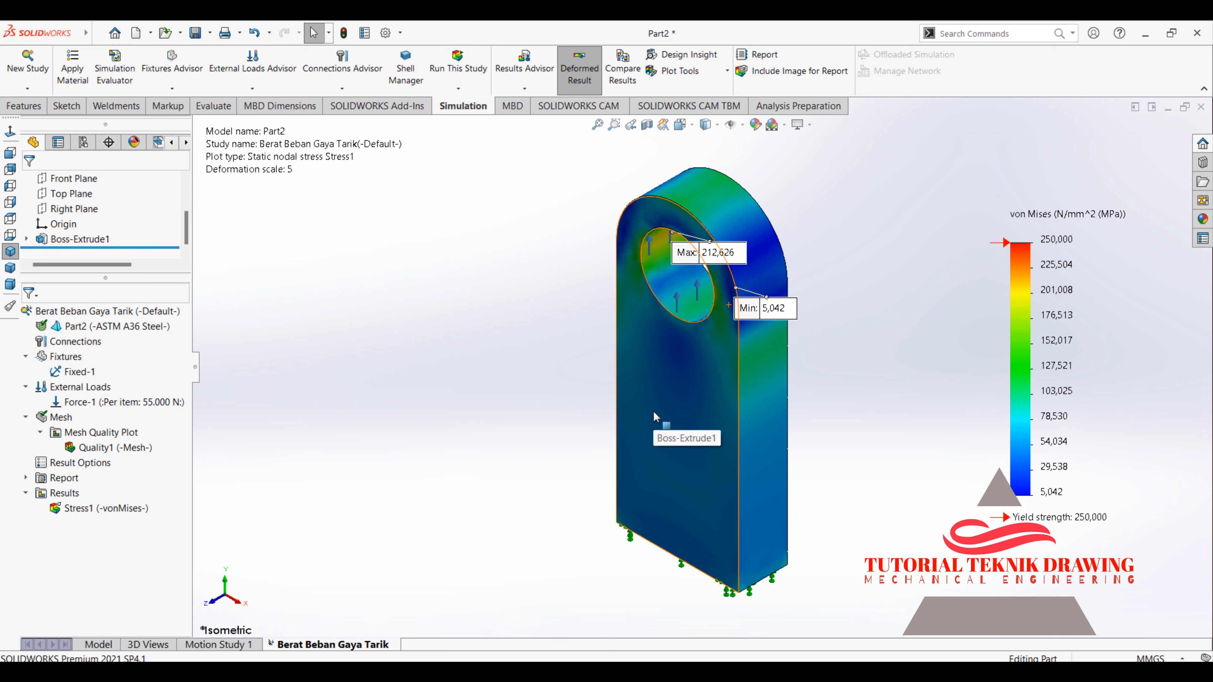